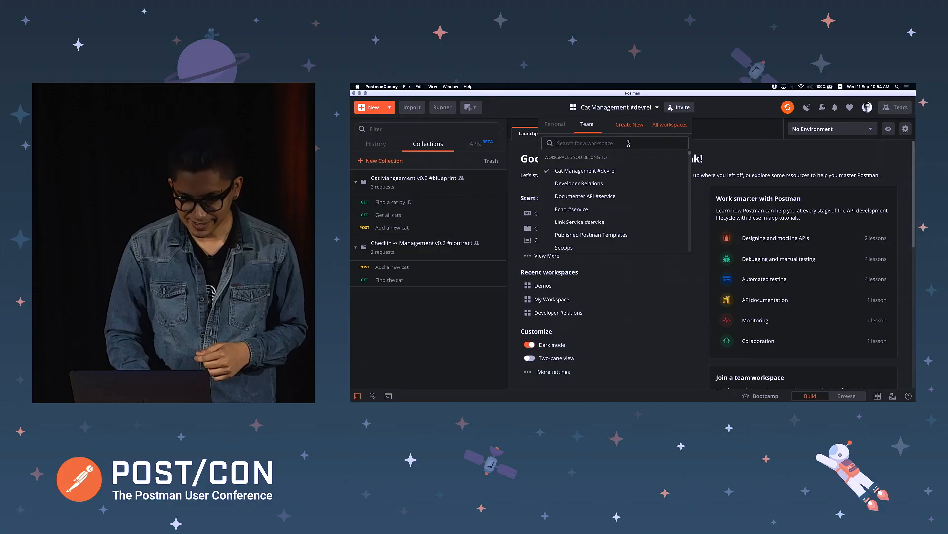
Close the workspace dropdown to show the Cat Management #devrel Launchpad
click(577, 171)
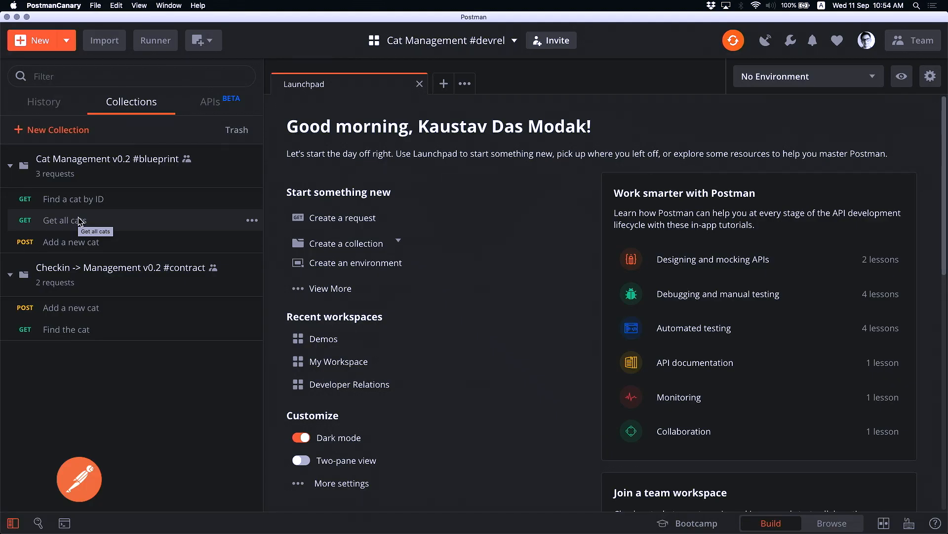
Open Get all cats, then the Add a new cat request from the blueprint collection
click(117, 221)
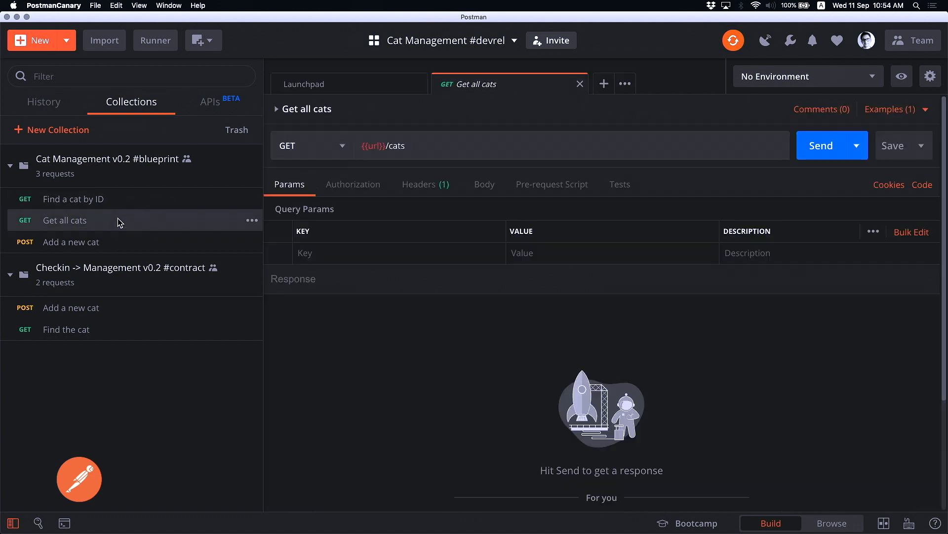
click(114, 250)
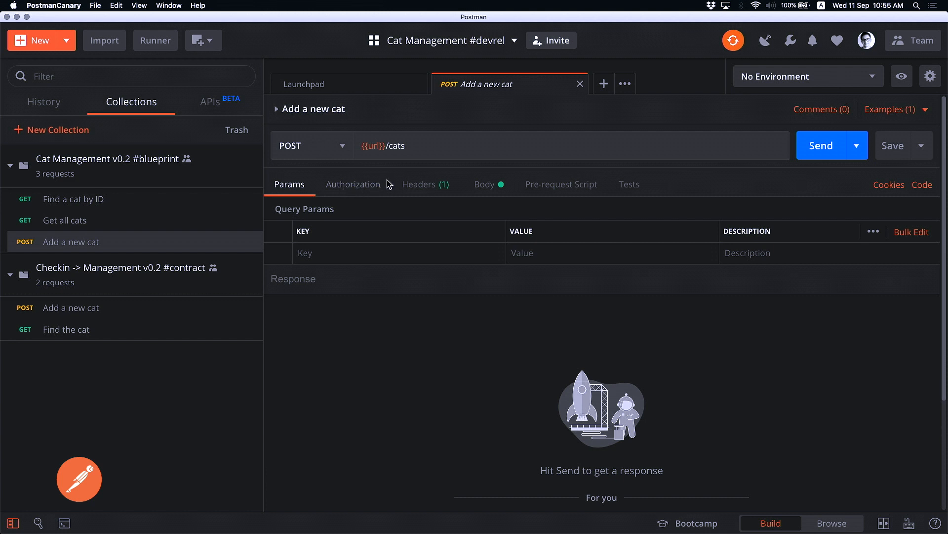
Review the Add a new cat request's pre-request script, tests and headers
click(570, 187)
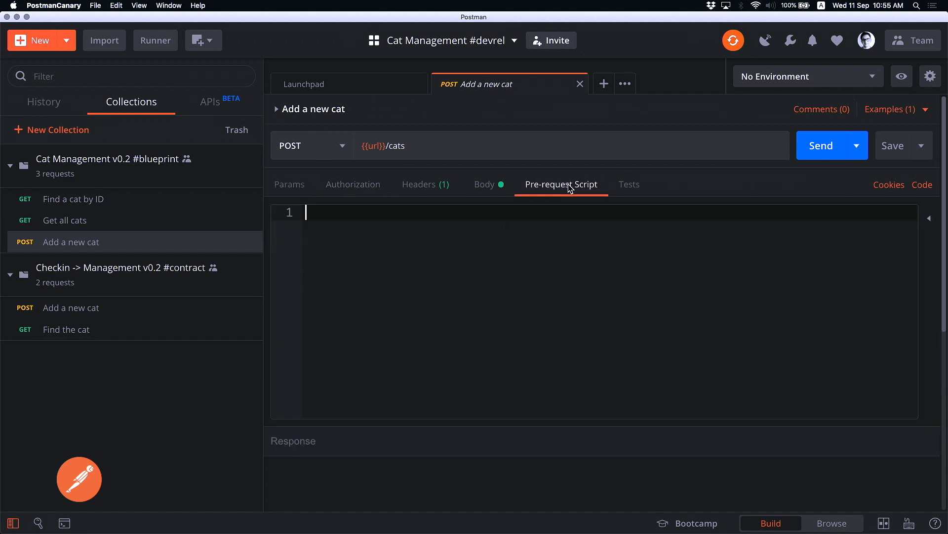
click(623, 187)
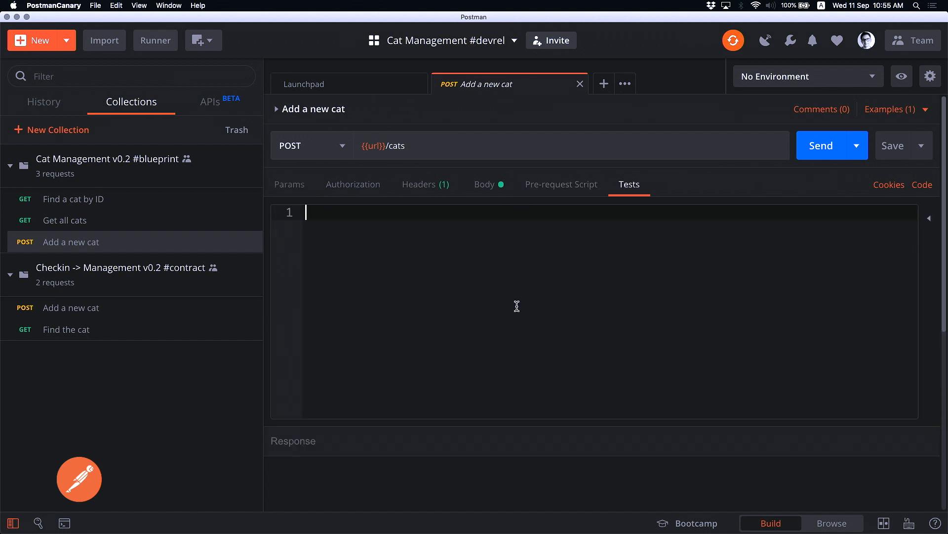
click(441, 179)
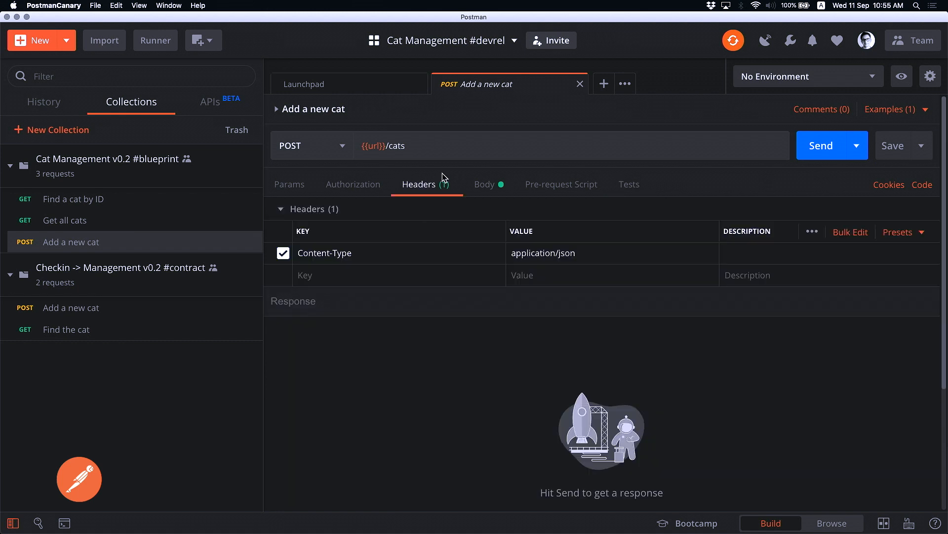
Send it with the Cat Management v0.1 environment, getting 200 OK, and view the Body
click(877, 77)
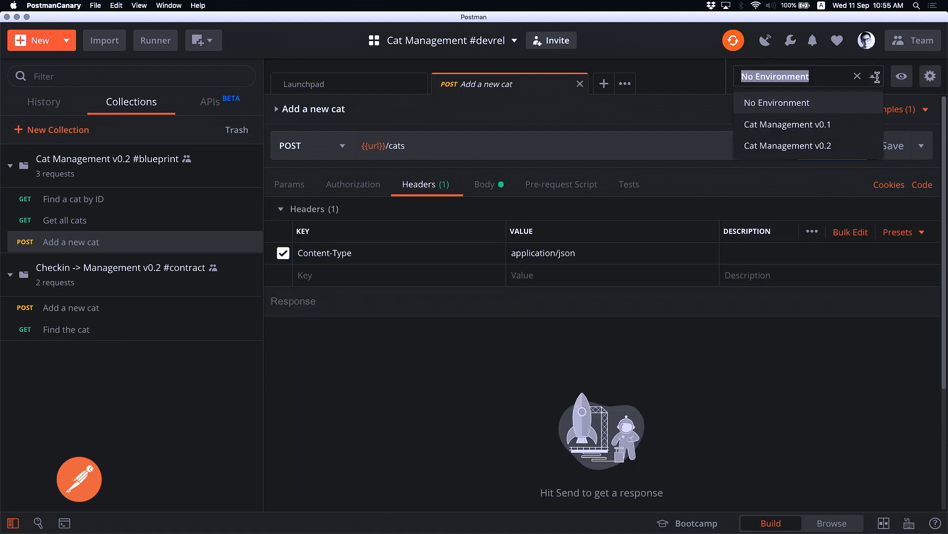
click(832, 122)
click(831, 160)
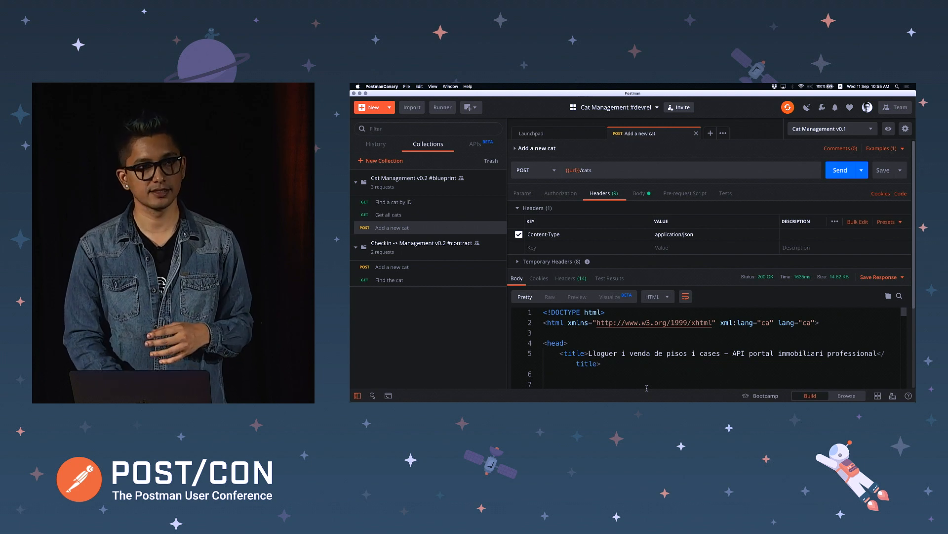
scroll(647, 375, down, 3)
scroll(647, 375, up, 3)
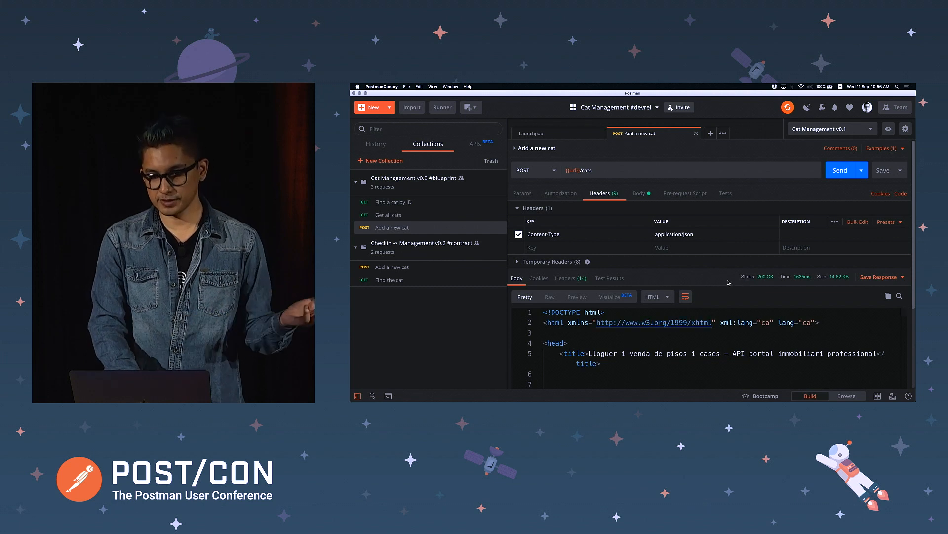
click(649, 195)
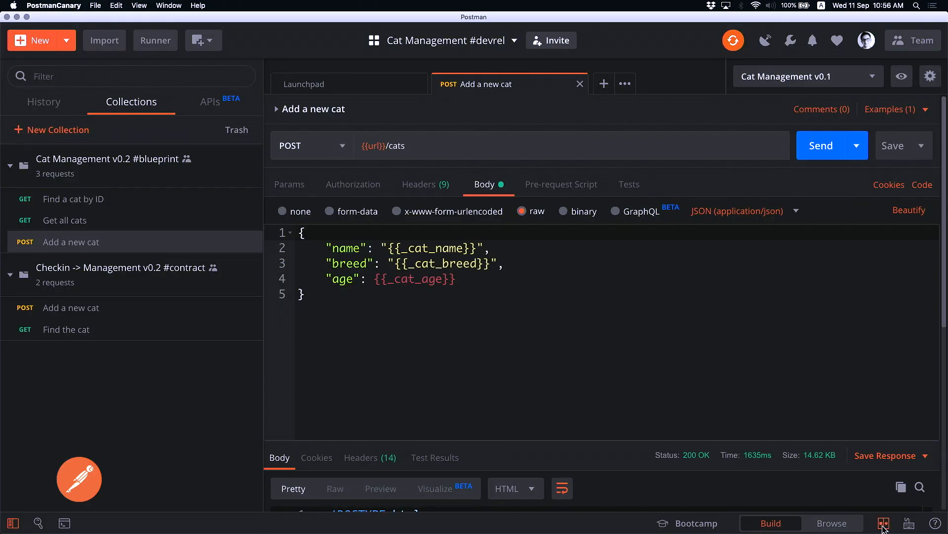
Toggle two-pane view, then open the blueprint collection's documentation with View in web
click(882, 526)
click(882, 526)
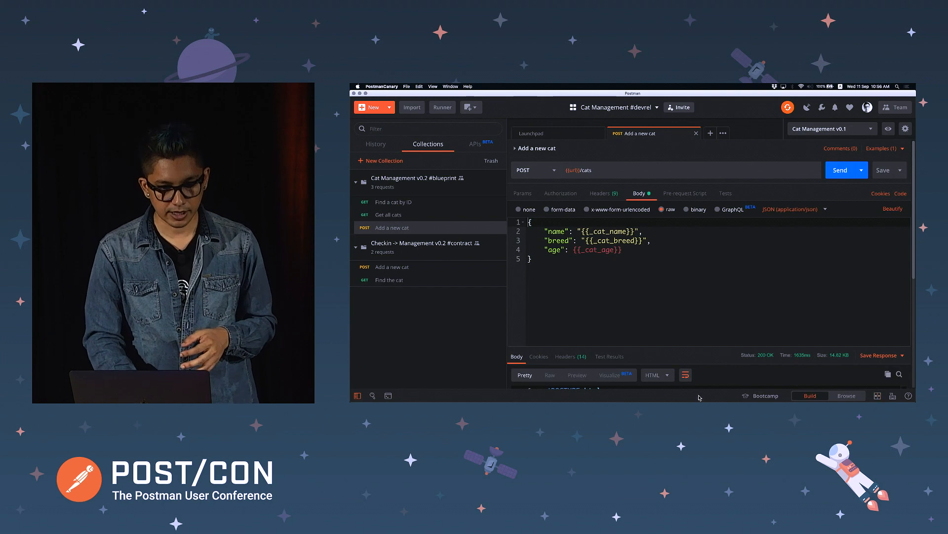
click(499, 181)
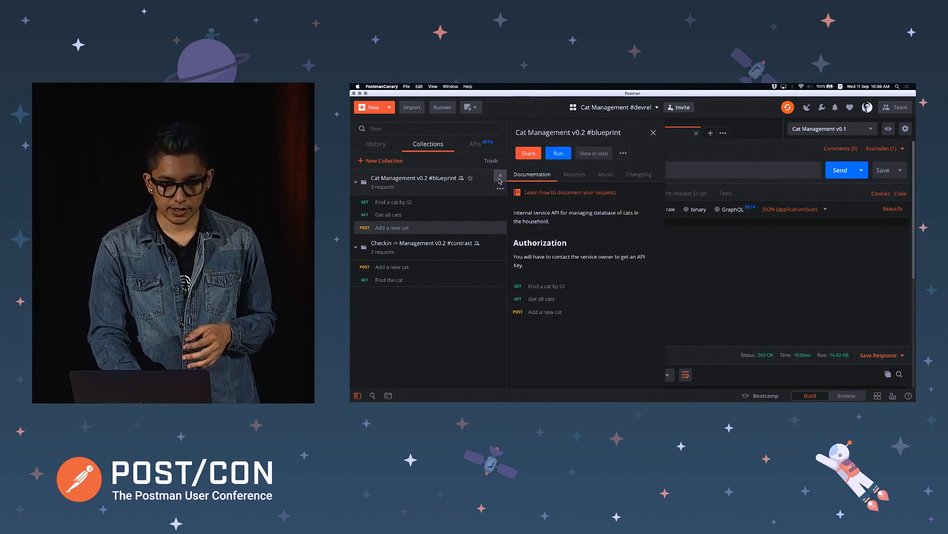
click(588, 155)
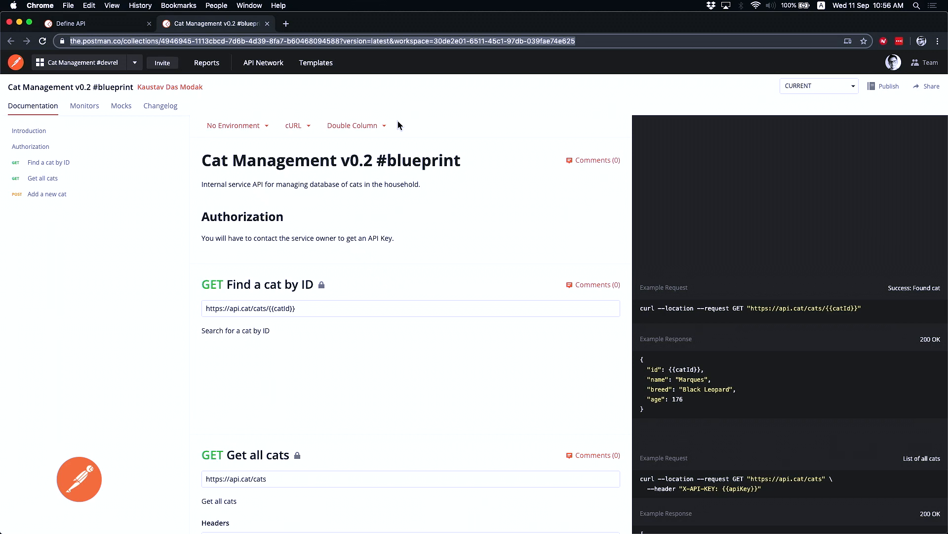
Zoom the web docs to 125%, scroll to Get all cats, and switch back to the desktop app
key(super+plus)
key(super+plus)
key(super+plus)
key(super+minus)
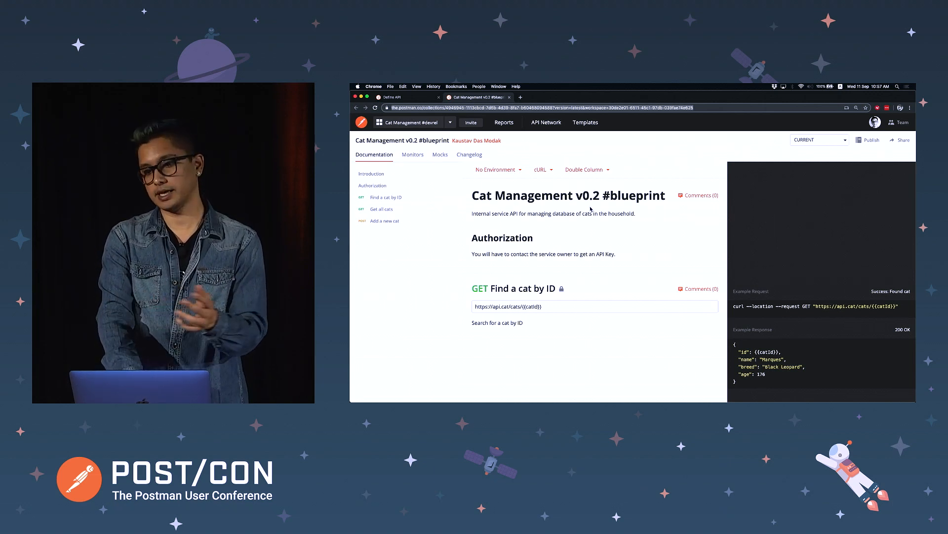
scroll(561, 249, down, 10)
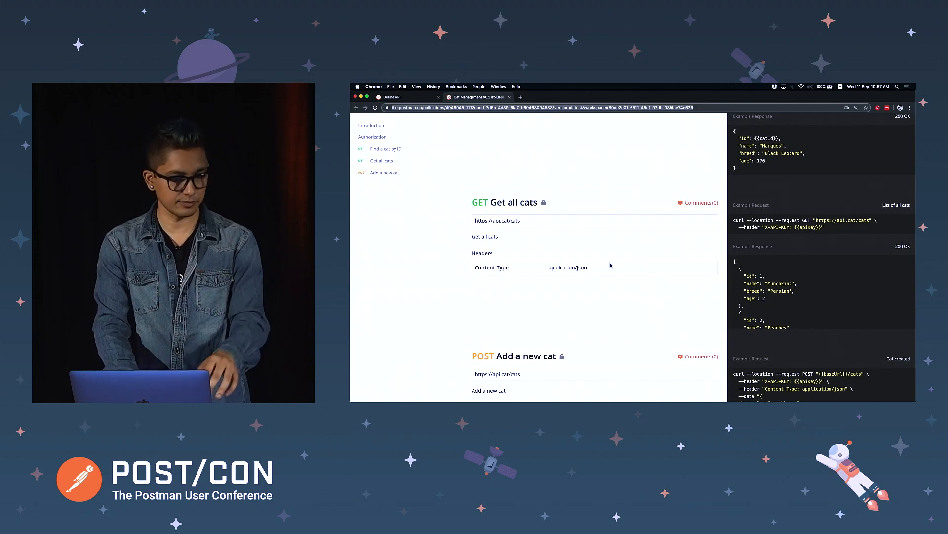
key(super+Tab)
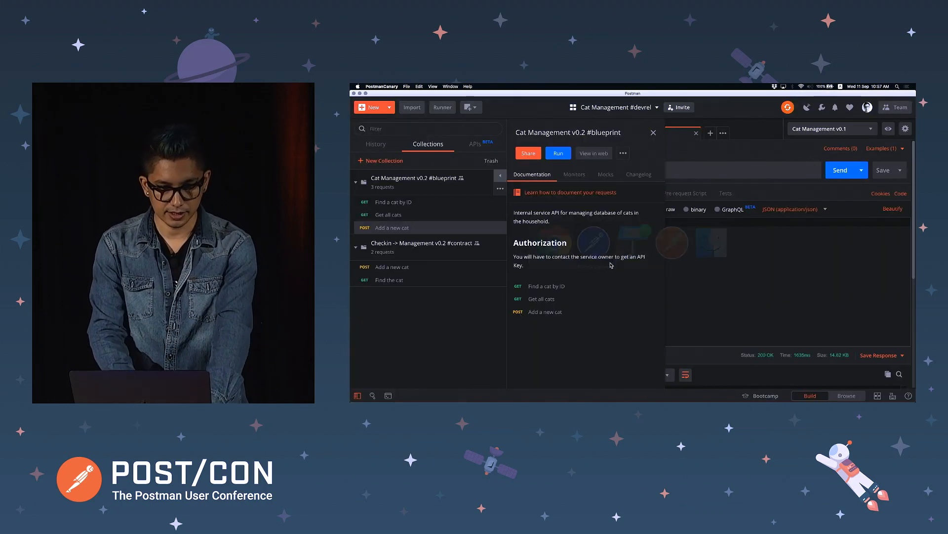
Open the Cat Management API schema at version 0.1.0, then return to the Add a new cat tab
click(487, 144)
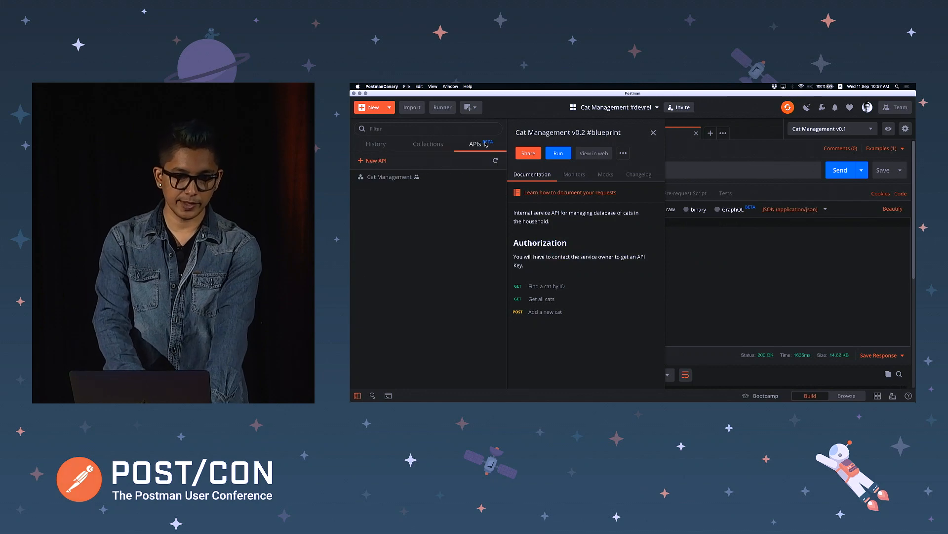
click(395, 179)
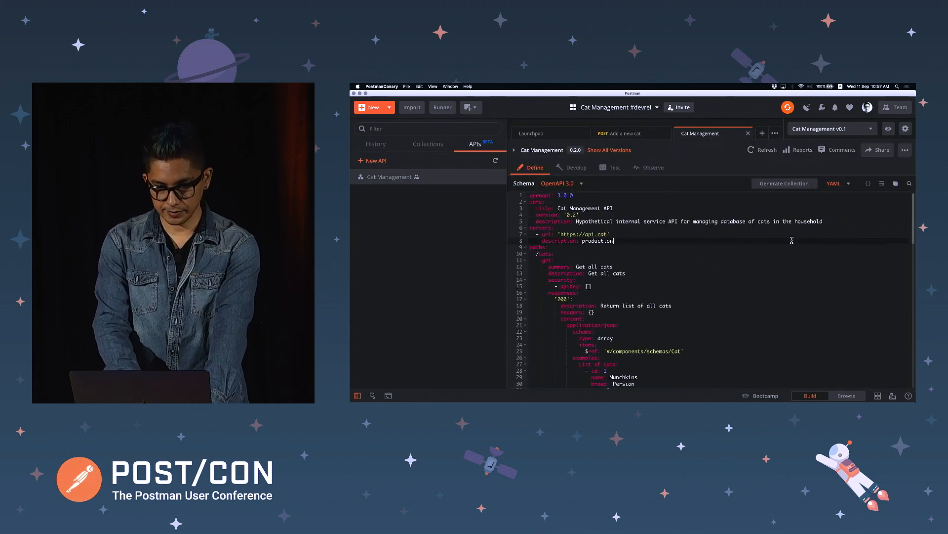
click(647, 241)
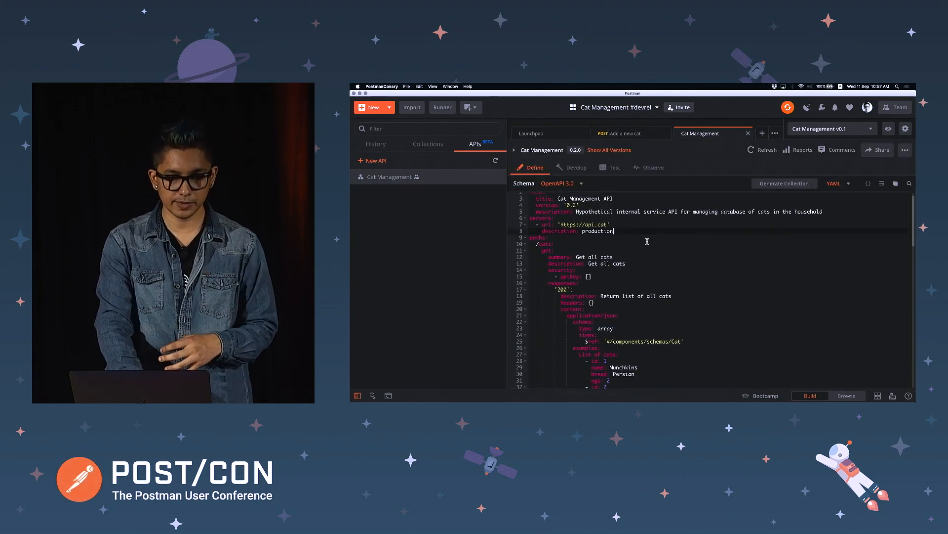
scroll(648, 242, down, 10)
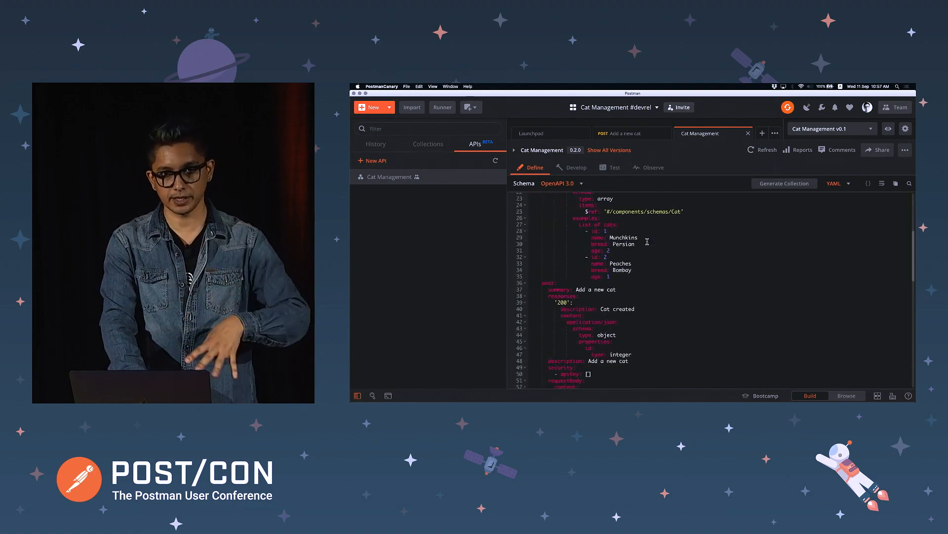
scroll(647, 241, down, 1)
scroll(498, 266, up, 10)
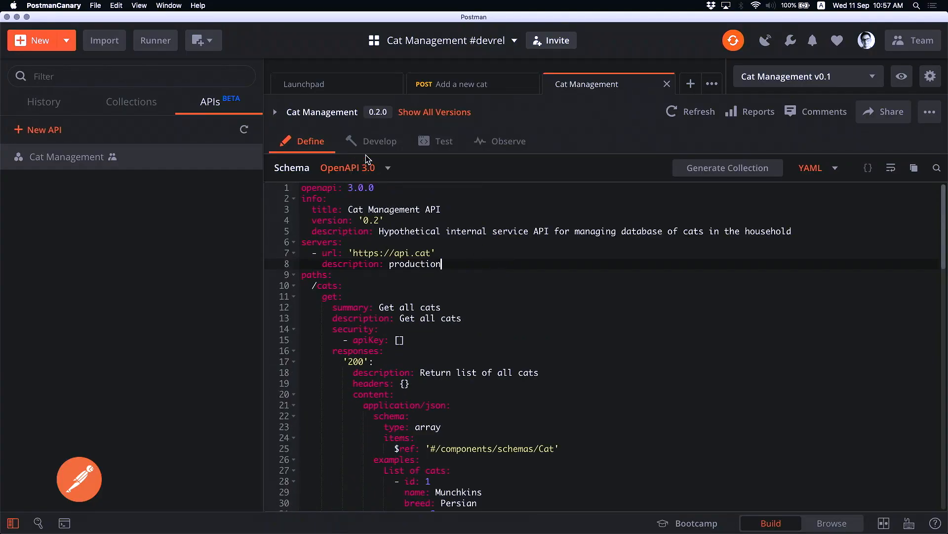
click(426, 112)
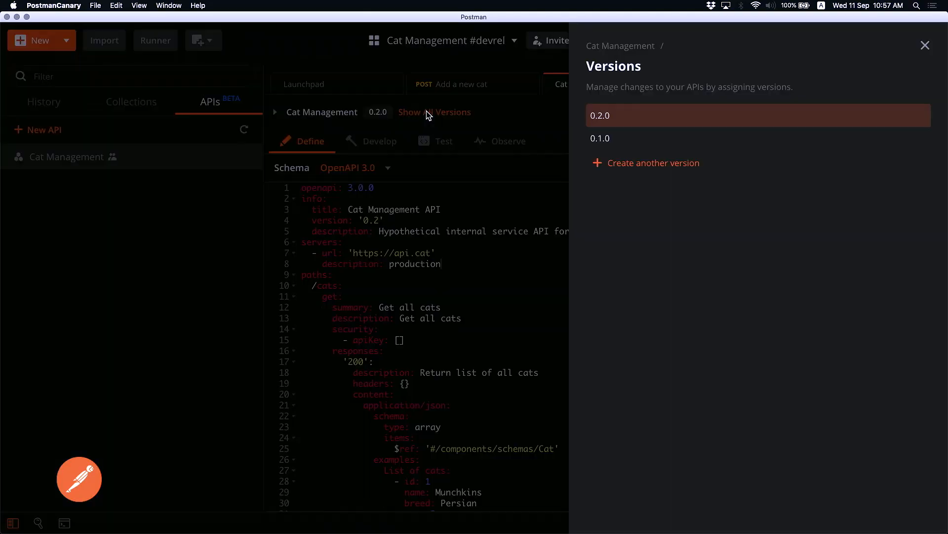
click(631, 138)
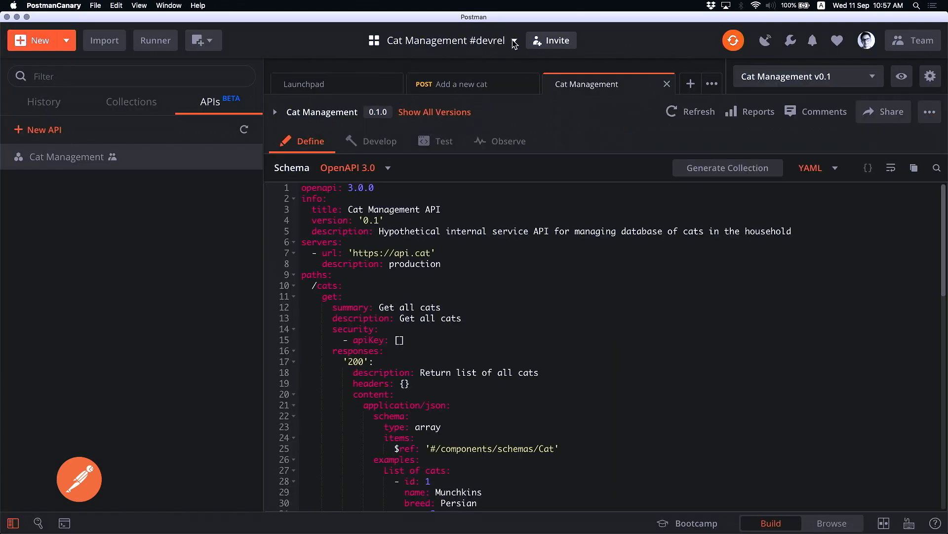
click(480, 84)
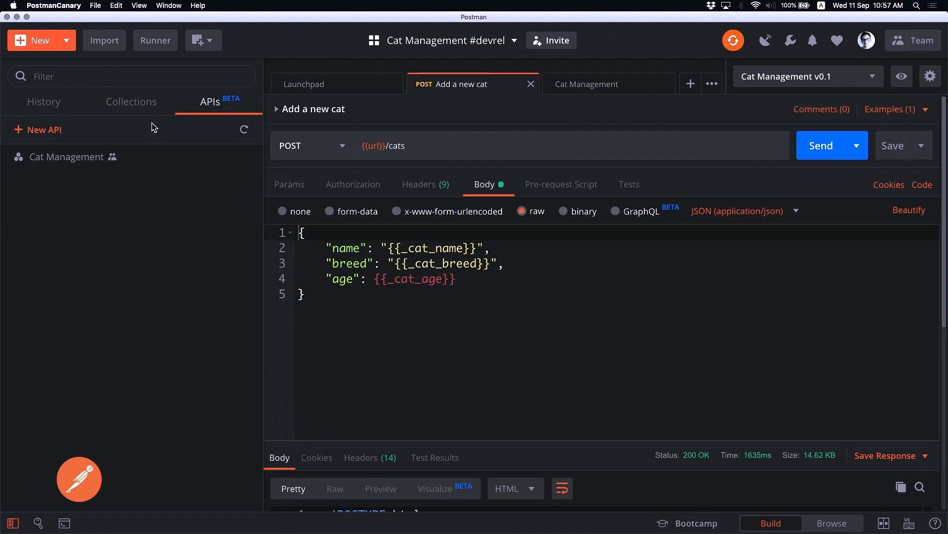
Quit PostmanCanary and switch to the regular Postman app
click(145, 105)
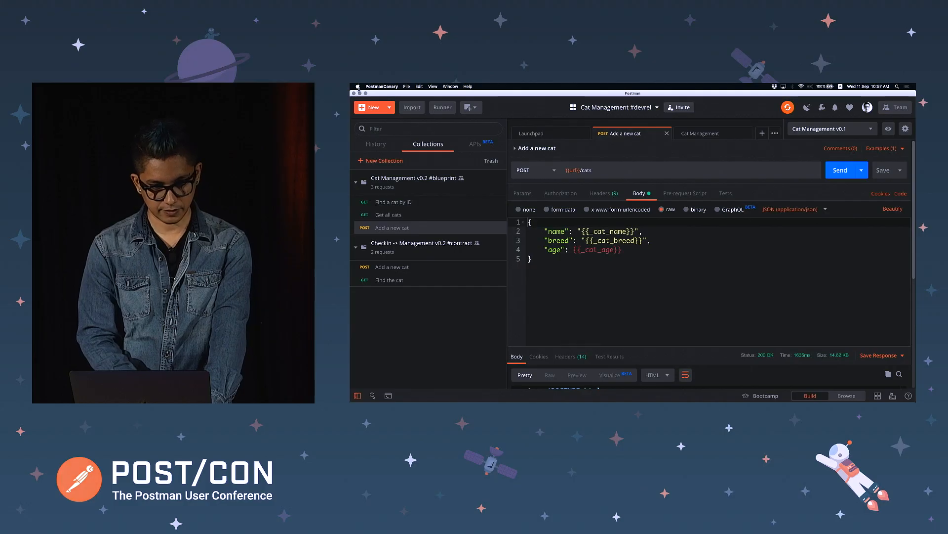
click(53, 6)
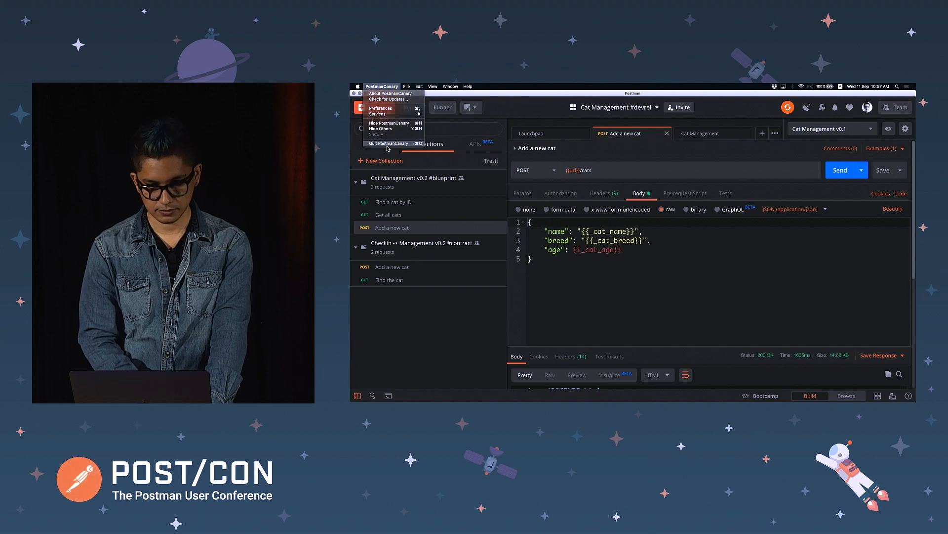
click(389, 144)
key(super+Tab)
key(super+Tab)
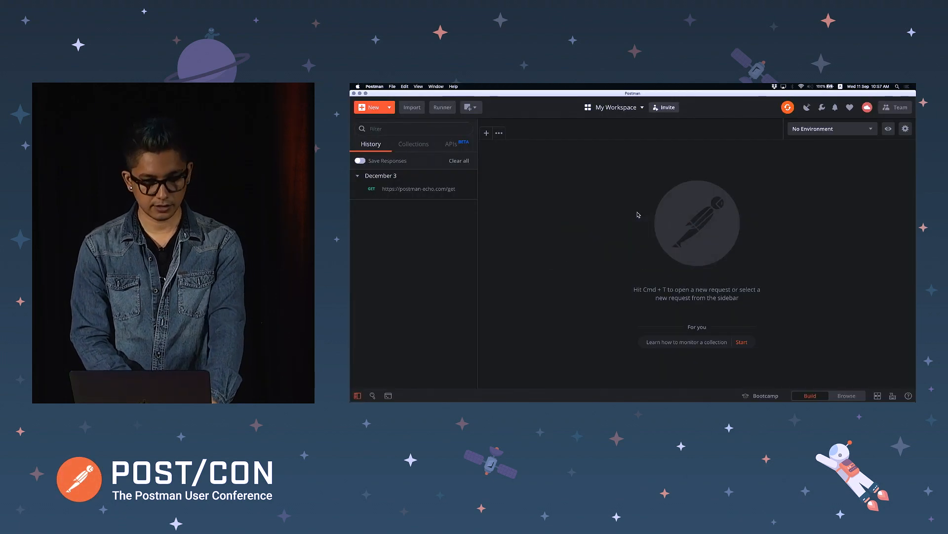
Show the empty Collections list and check the installed version under About Postman
click(413, 145)
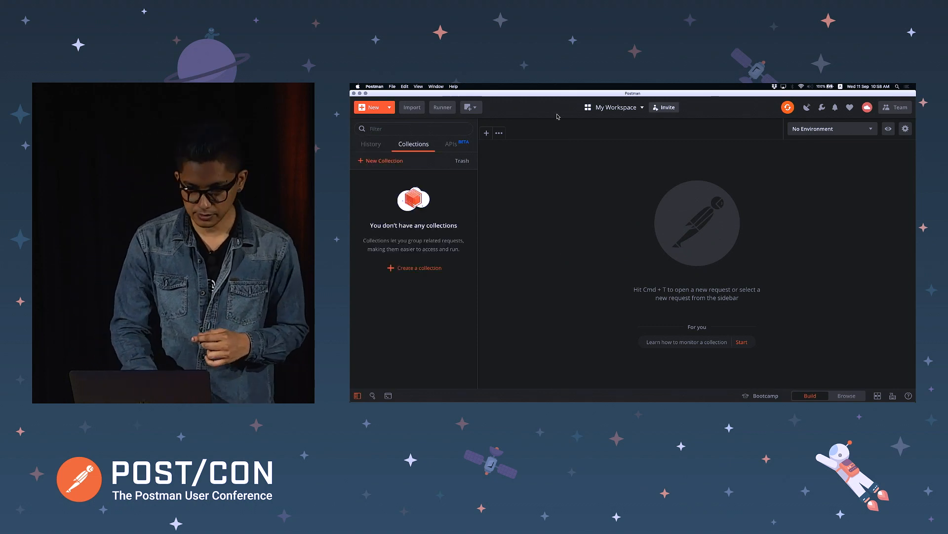
click(374, 86)
click(385, 94)
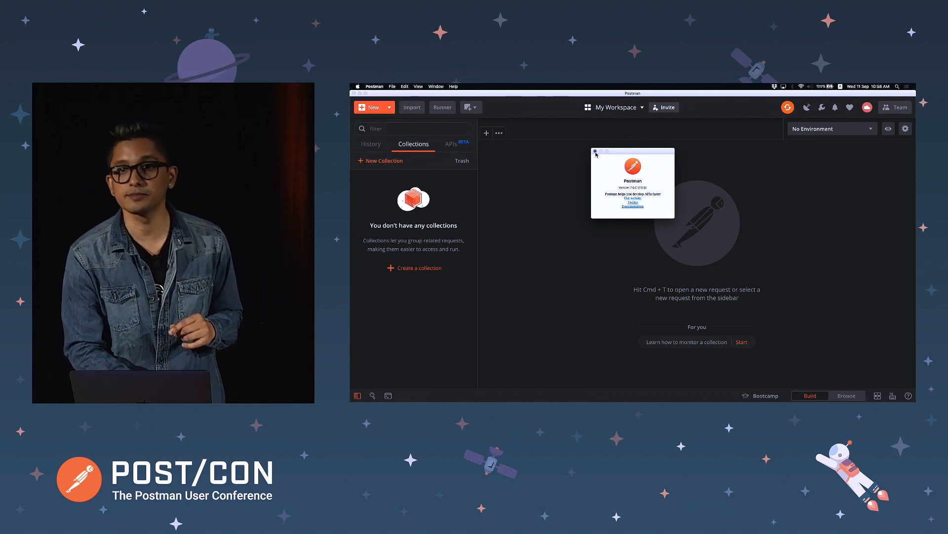
click(595, 151)
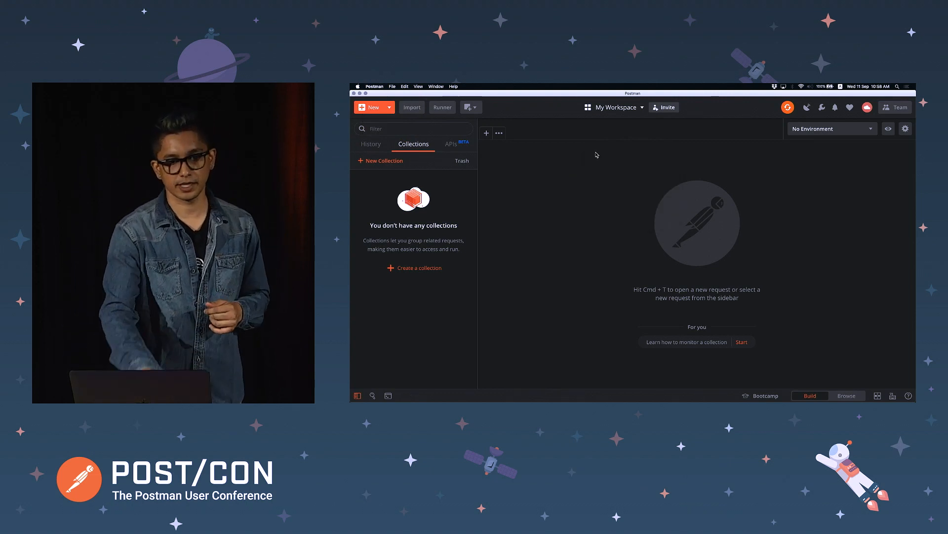
click(374, 86)
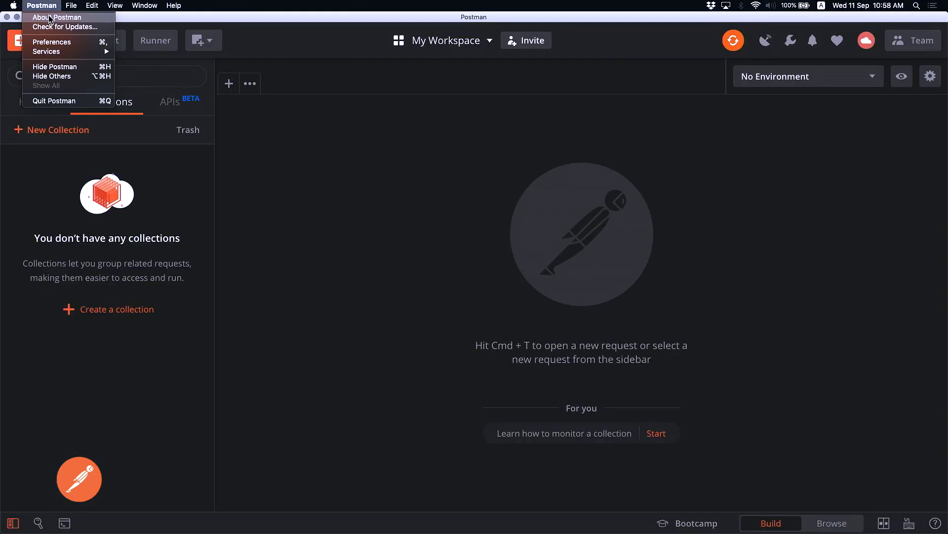
View the About Postman details (version 7.6.0), then close that window
click(50, 19)
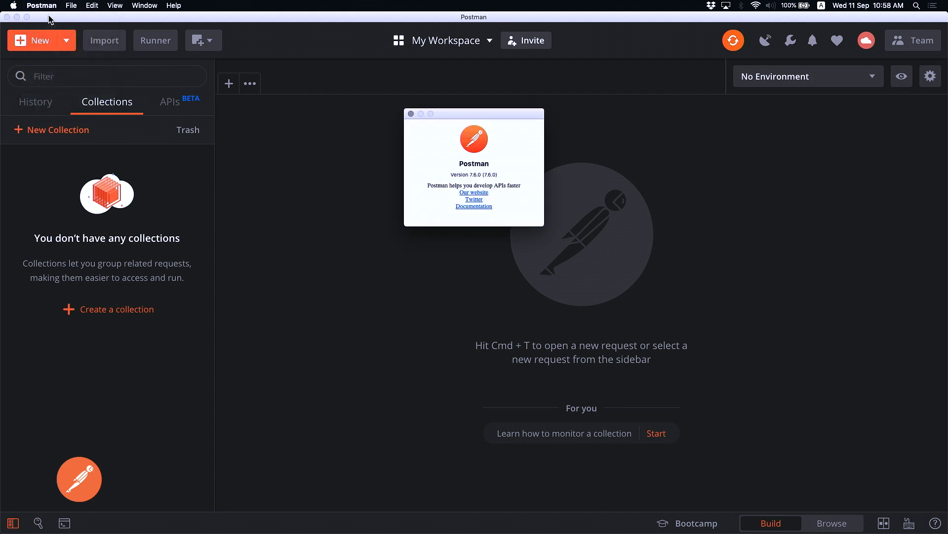
click(411, 114)
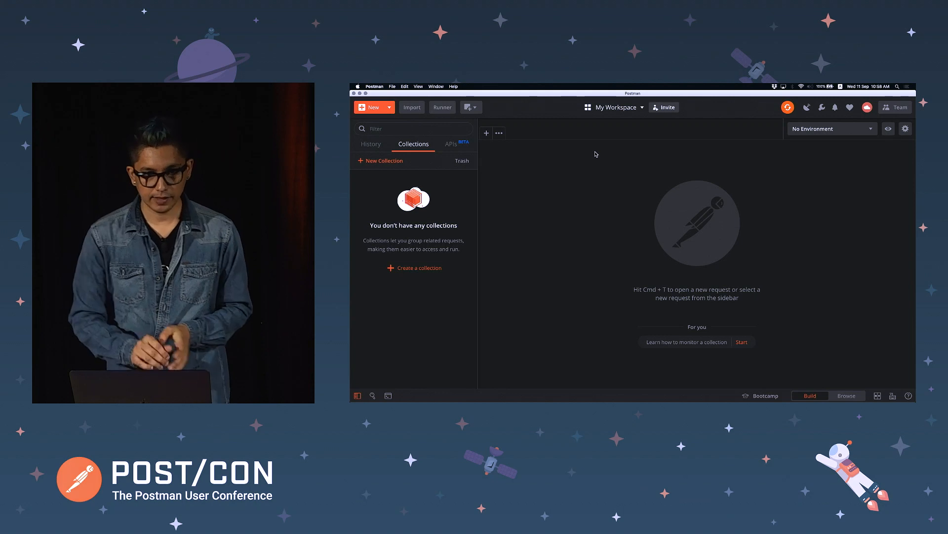
Open the Create New Workspace form from the Team workspaces list and focus the Name field
click(615, 108)
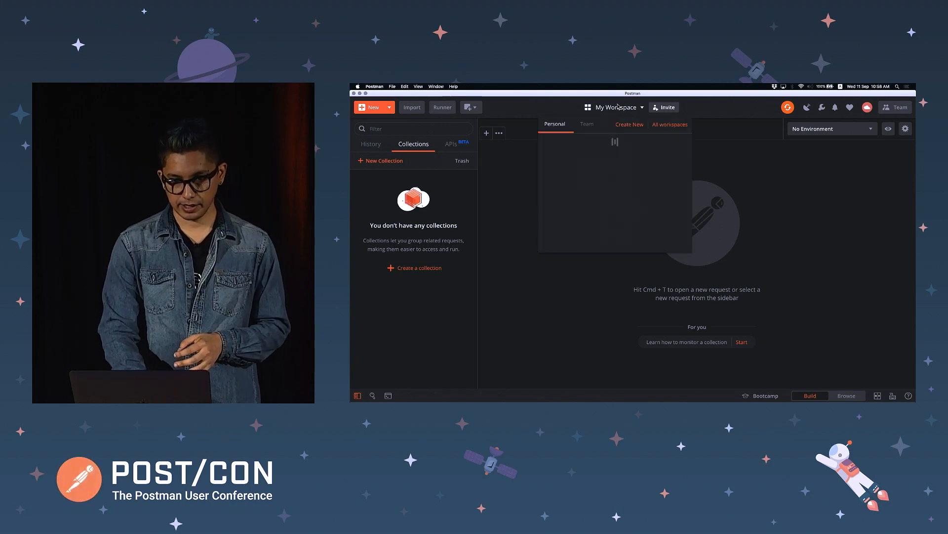
click(586, 126)
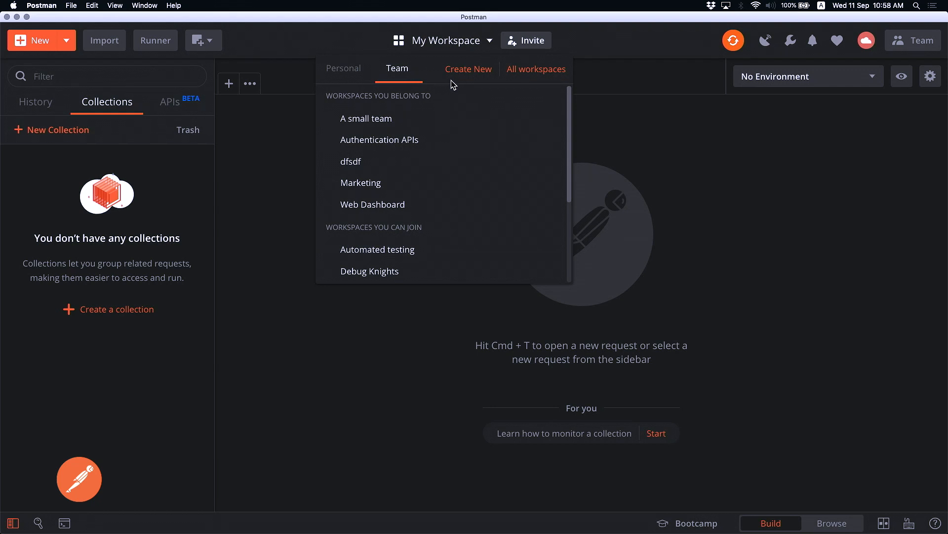
click(472, 77)
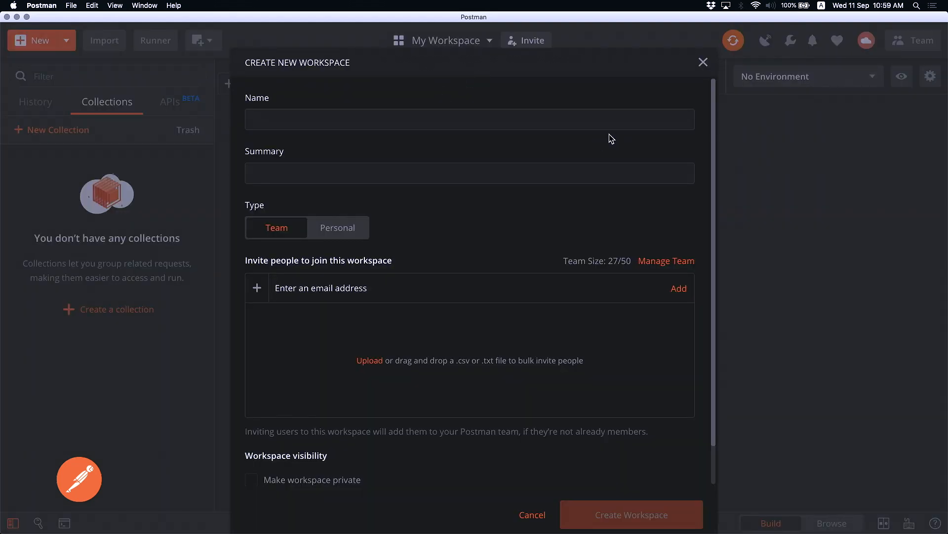
key(Escape)
click(463, 48)
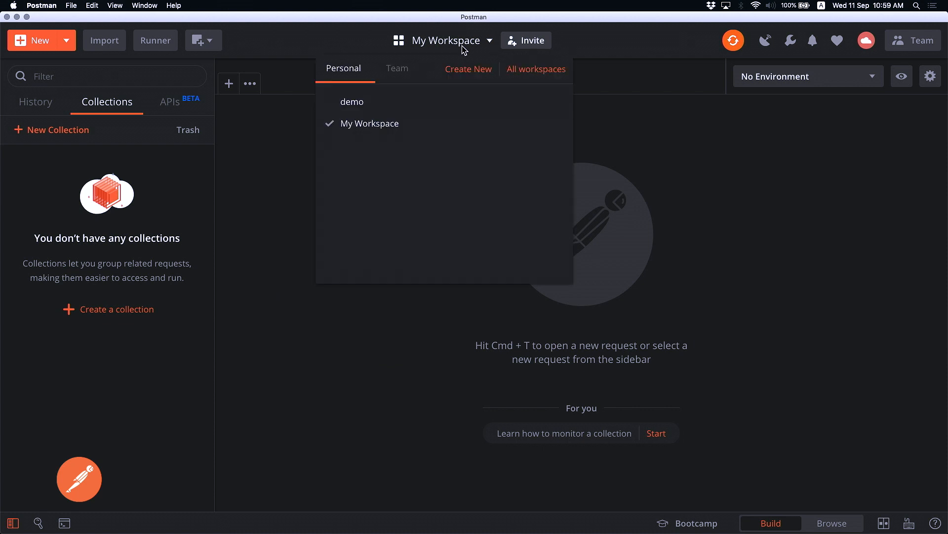
click(397, 73)
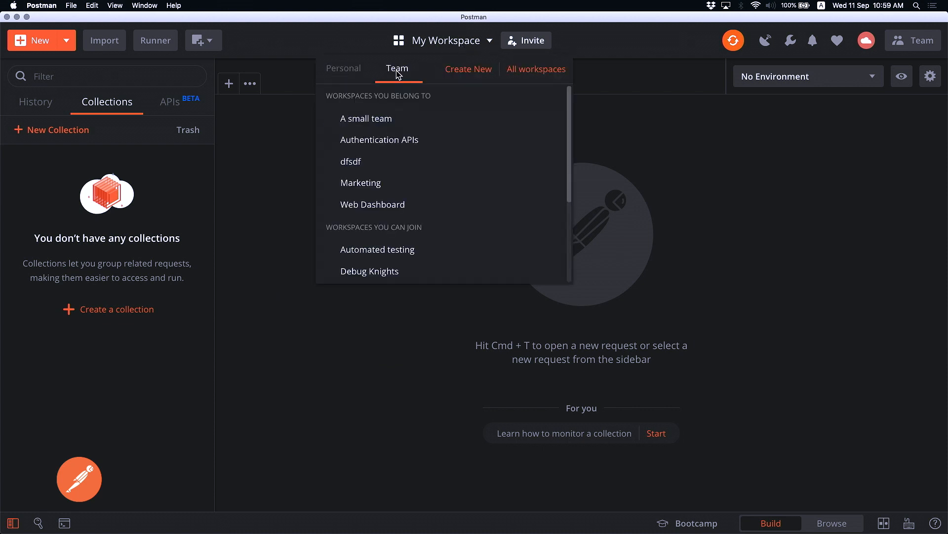
click(455, 71)
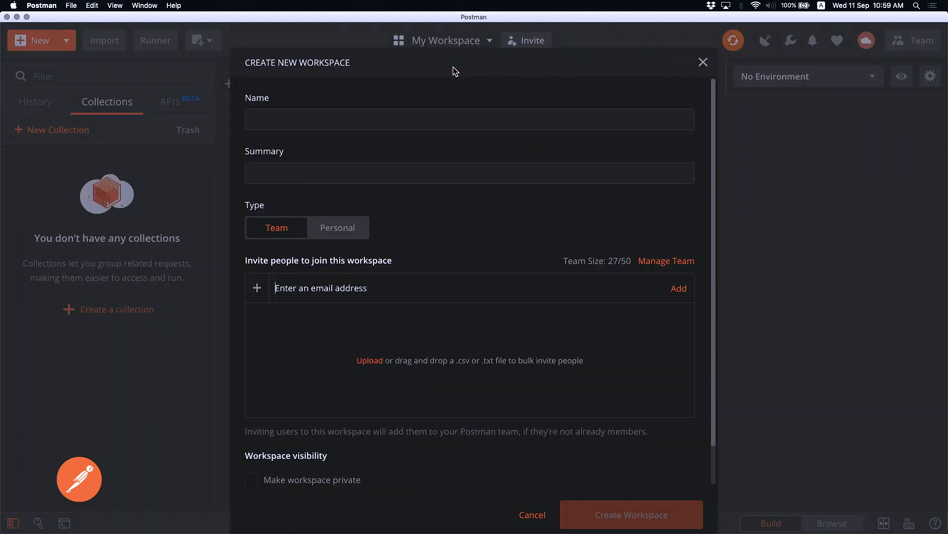
click(394, 111)
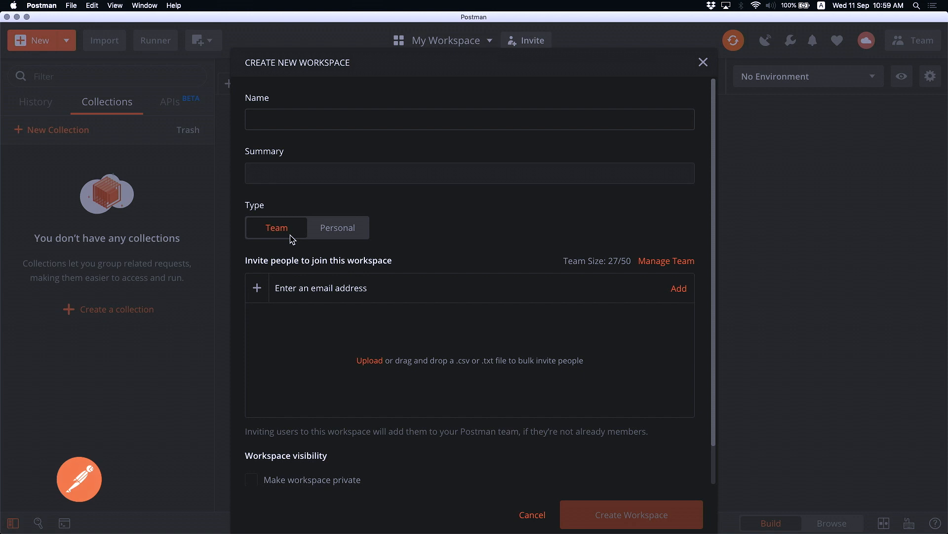
Name the team workspace 'Cat Management API' and create it
text(Cat Management API)
click(335, 180)
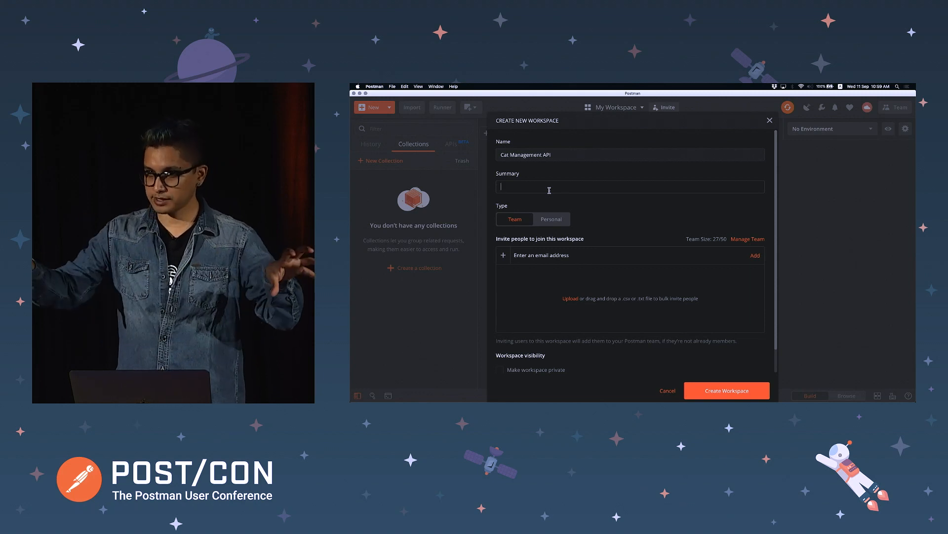
click(549, 190)
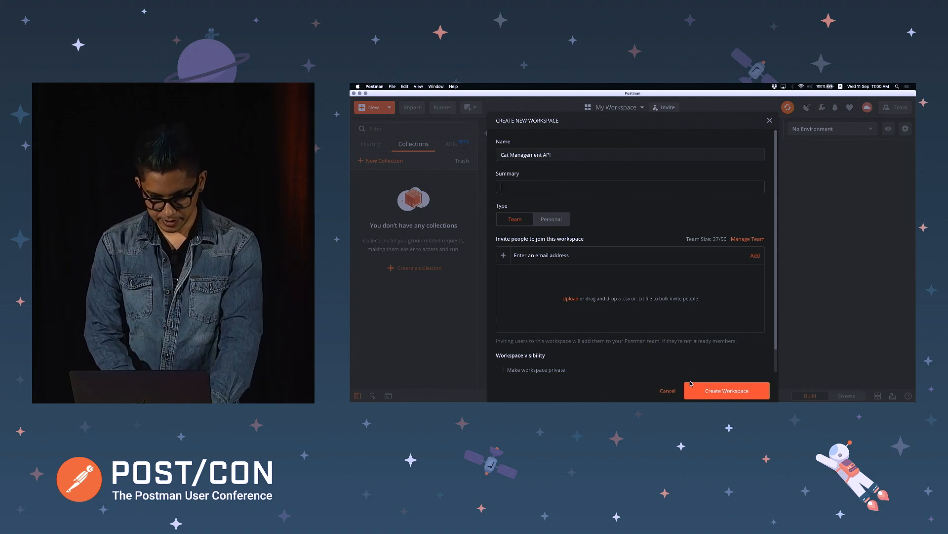
click(718, 389)
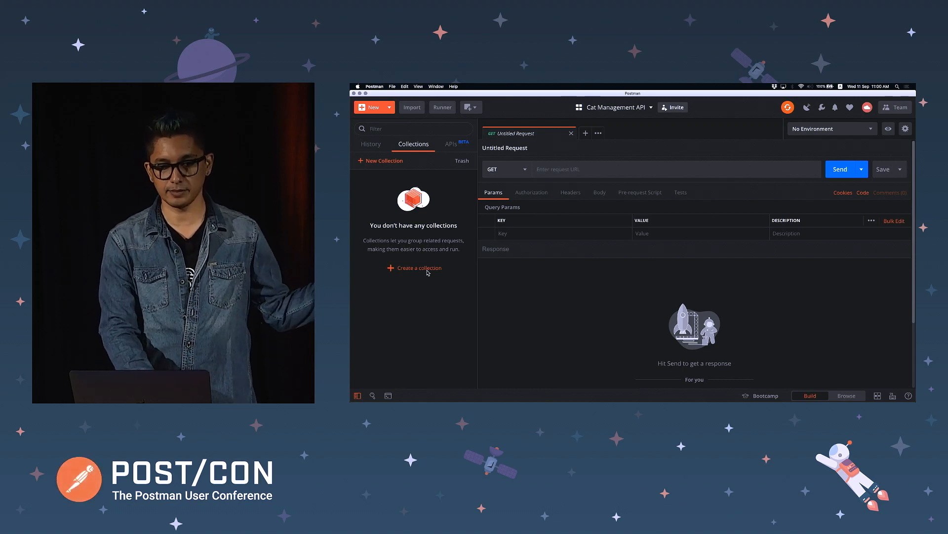
Create a new collection and name it 'Cat Management Blueprint'
click(380, 111)
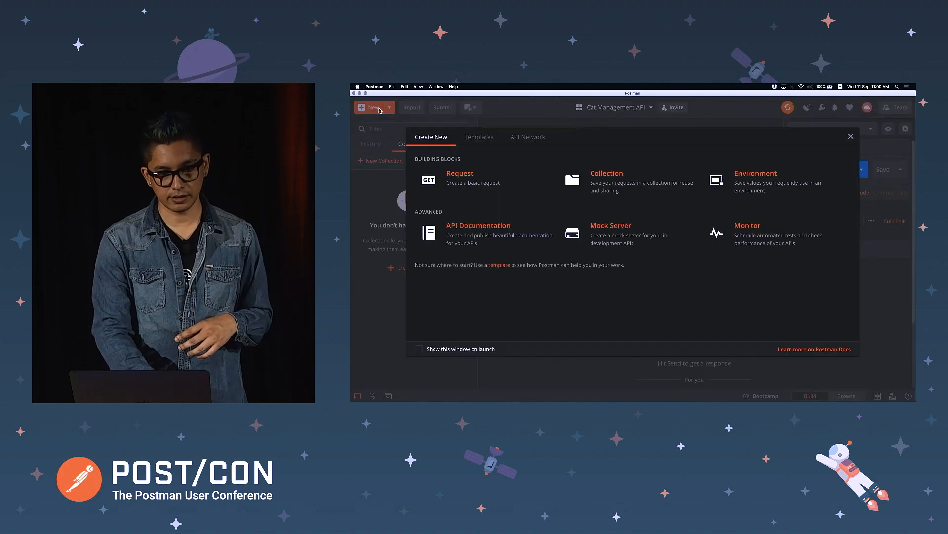
click(627, 179)
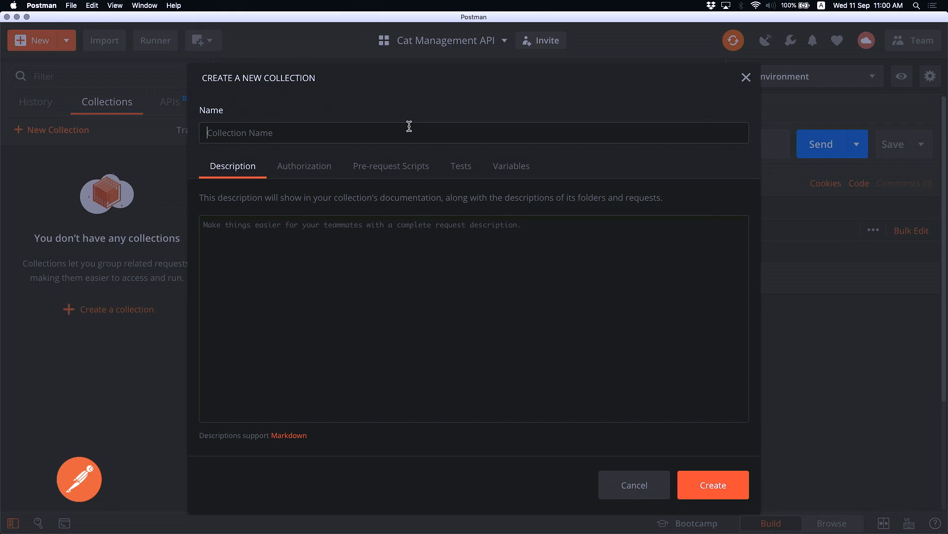
text(Cat Management Blueprint)
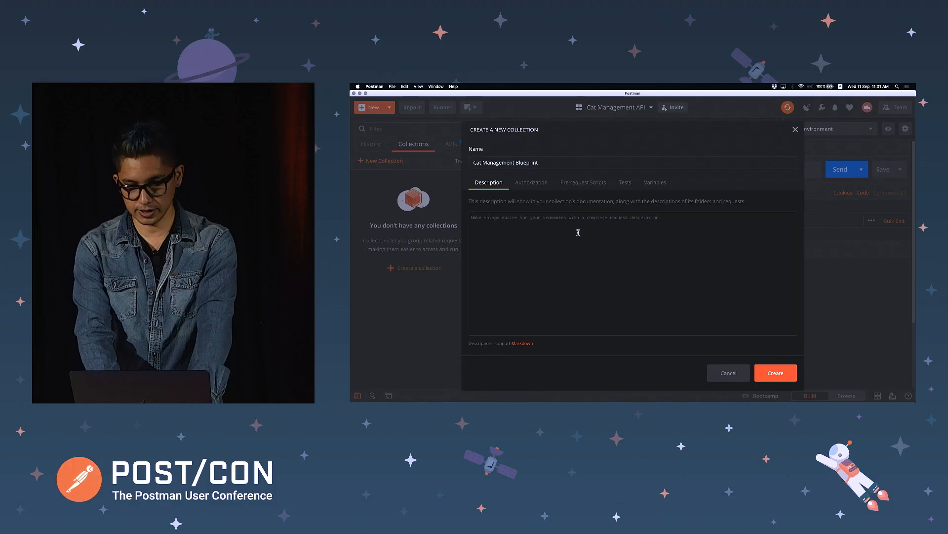
Describe the collection as 'This is a blueprint collection for the Cat Management API'
click(578, 232)
text(This is a re)
text(gula)
key(BackSpace)
key(BackSpace)
key(BackSpace)
key(BackSpace)
key(BackSpace)
key(BackSpace)
text(blueperint )
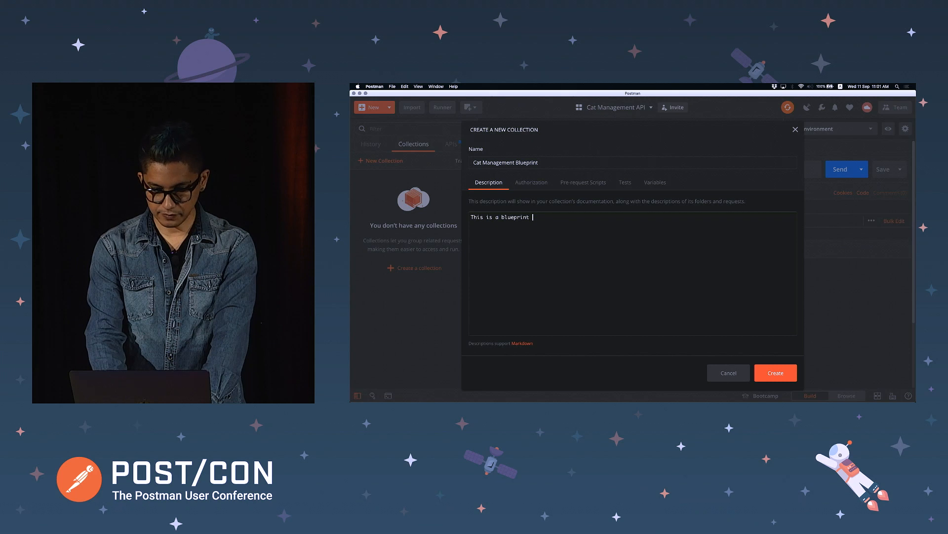
text(collection for )
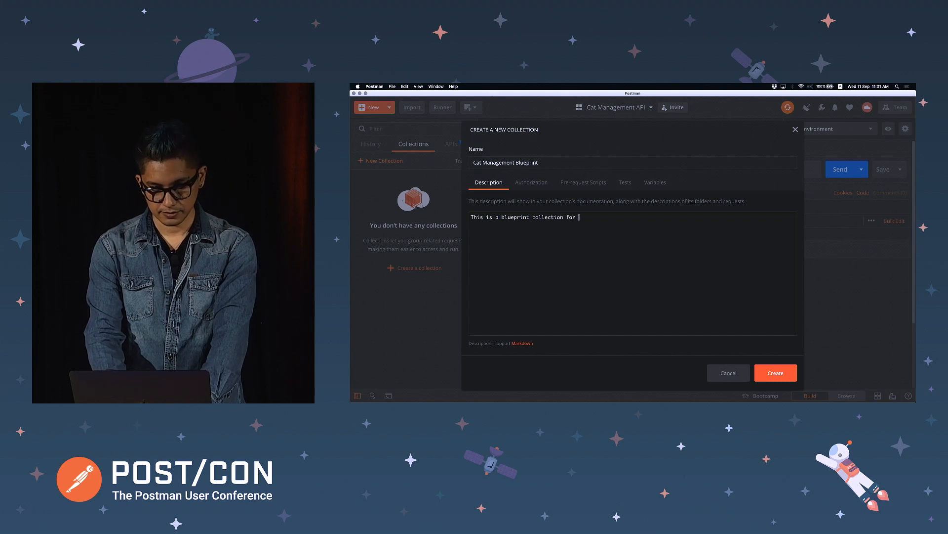
text(the Cat Management API)
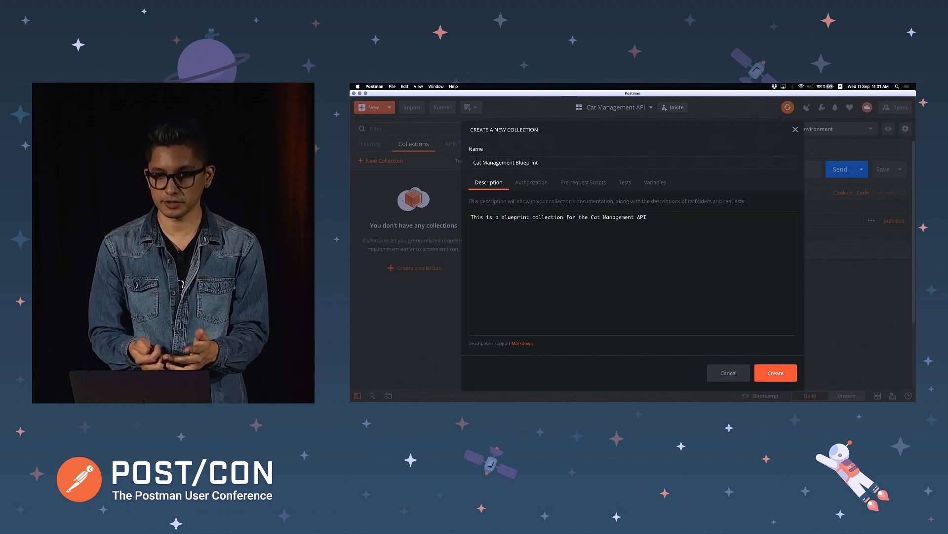
Add an Authorization heading followed by 'Go to getpostman.com and sign up.'
key(Return)
key(Return)
text(##Authorization)
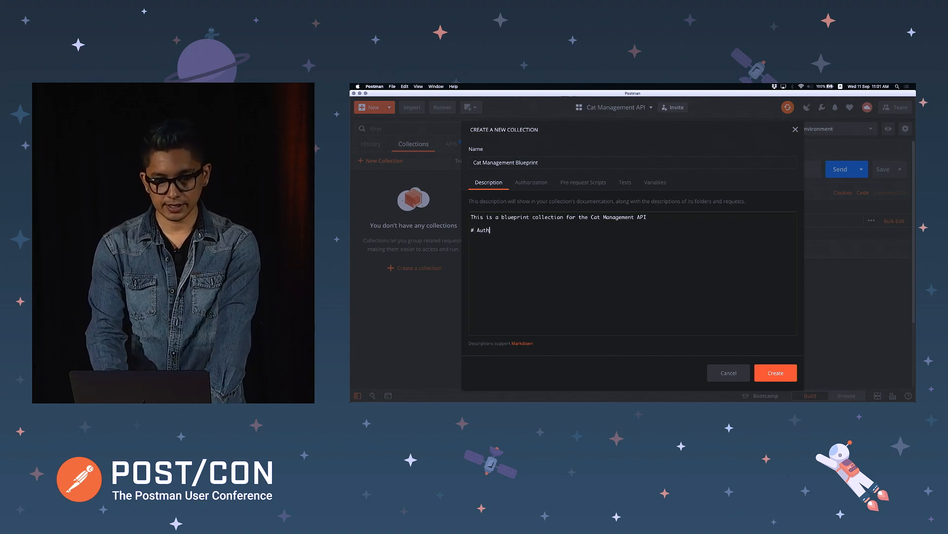
key(Return)
key(Return)
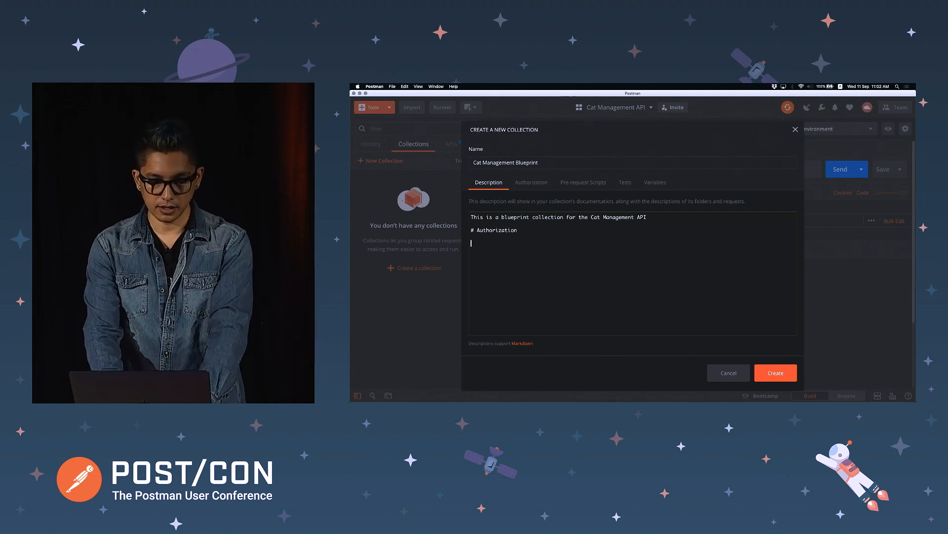
text(Go to ()
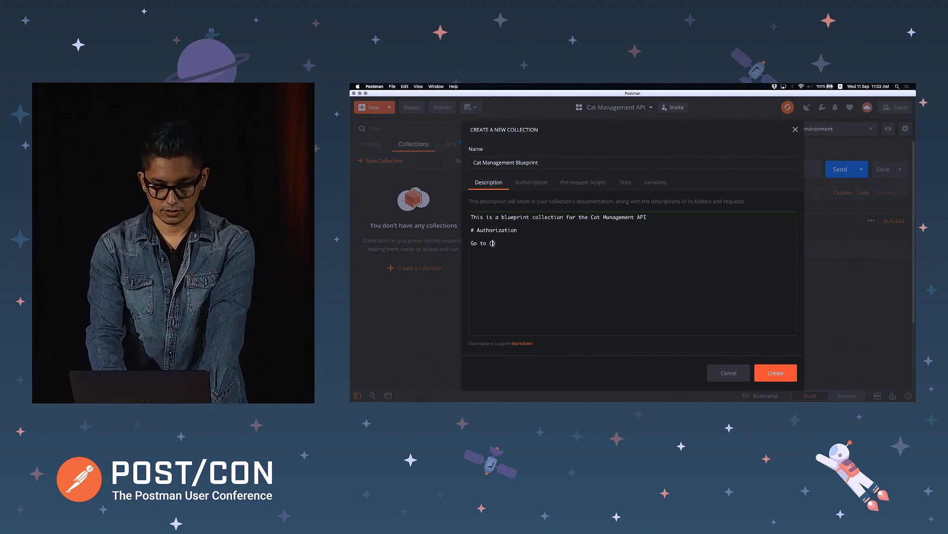
text(get)
key(BackSpace)
key(BackSpace)
key(BackSpace)
key(BackSpace)
text(getpostman.com)
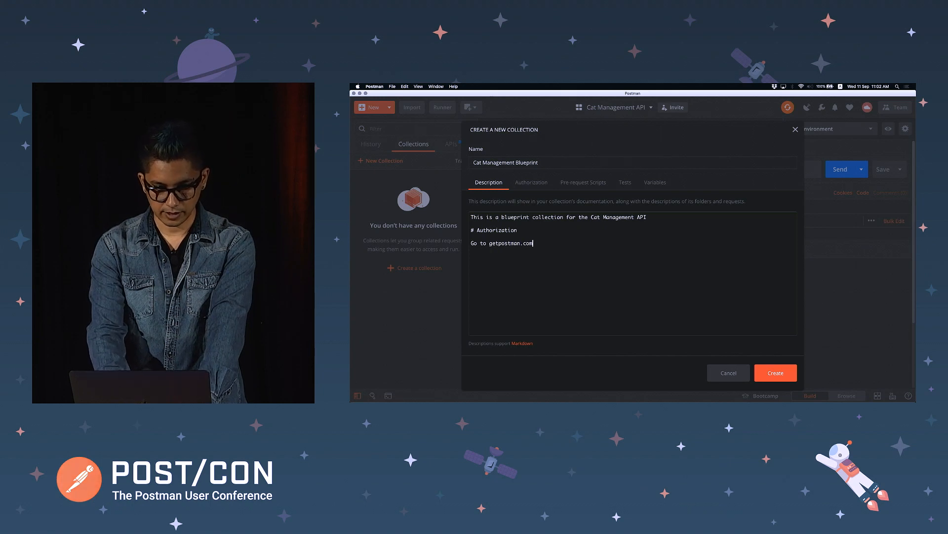
text( and sign up.)
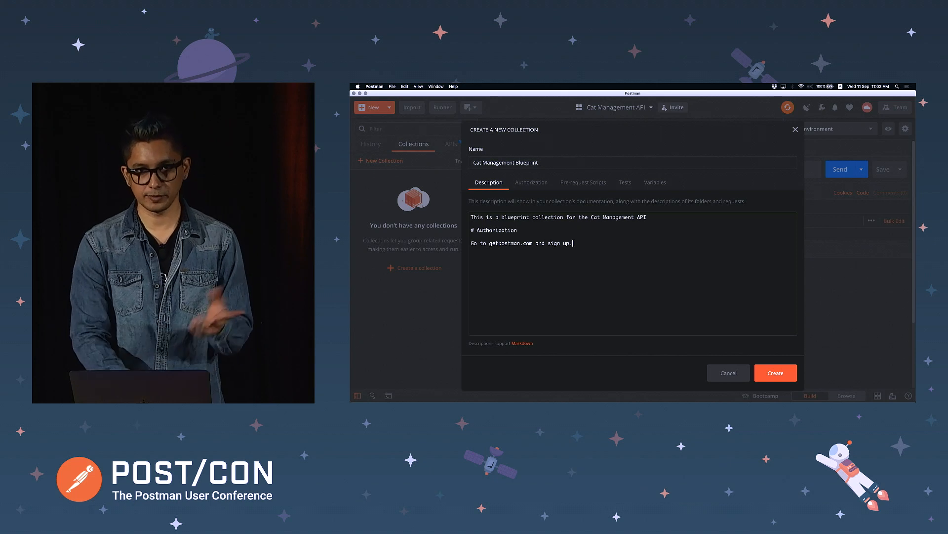
Look through the collection's Authorization, Pre-request Scripts and Tests settings, ending on Variables
click(541, 182)
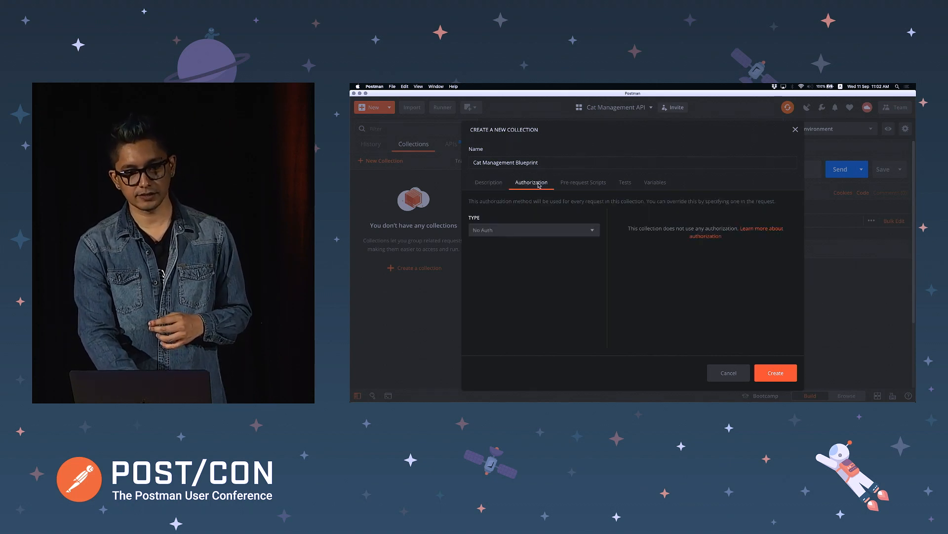
click(586, 184)
click(623, 183)
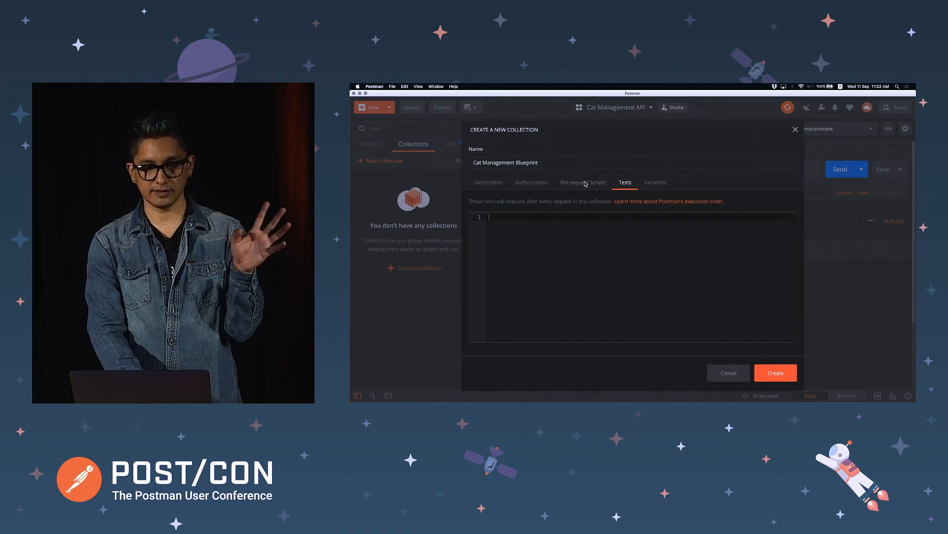
click(660, 182)
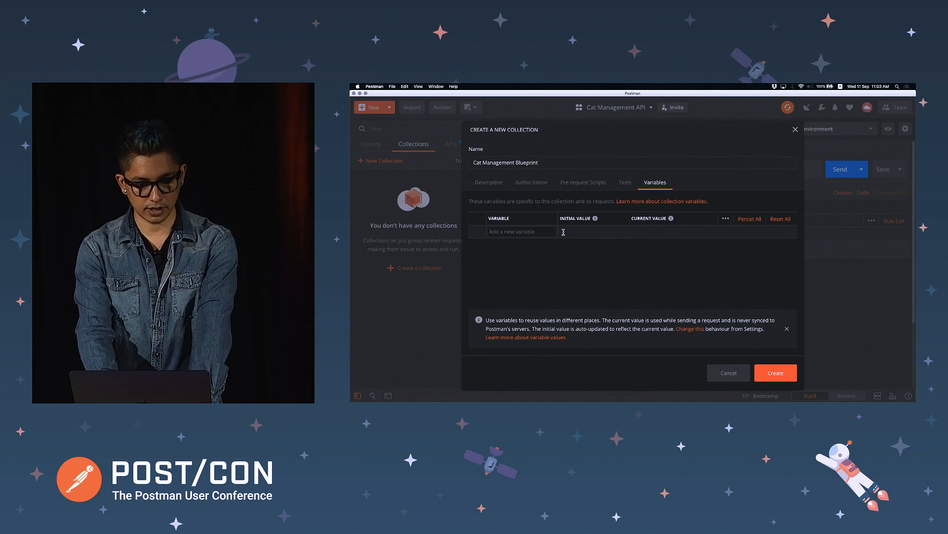
text(url)
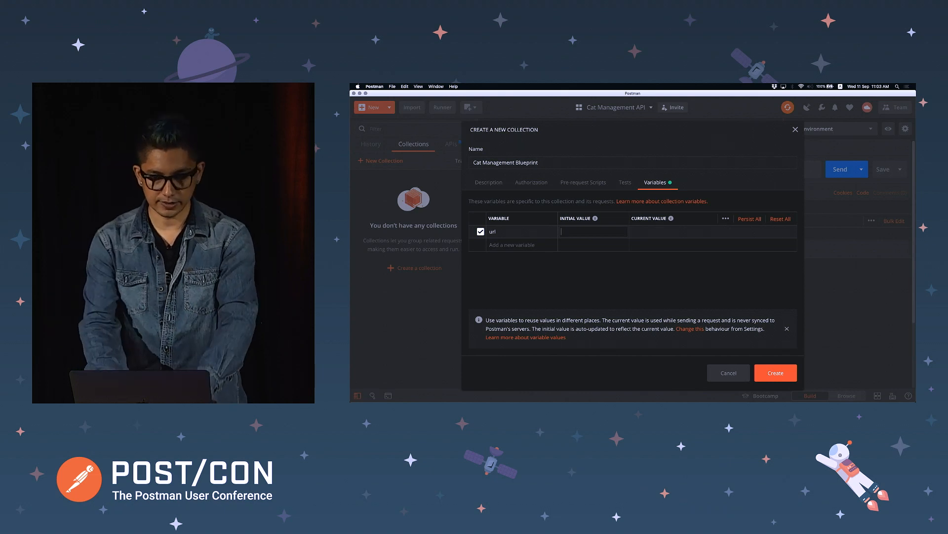
text(https:)
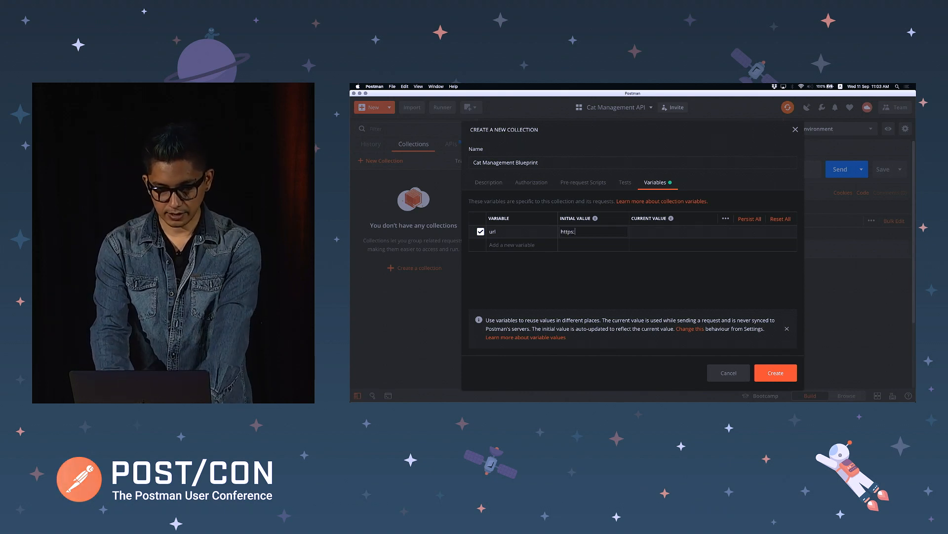
text(//example.com,)
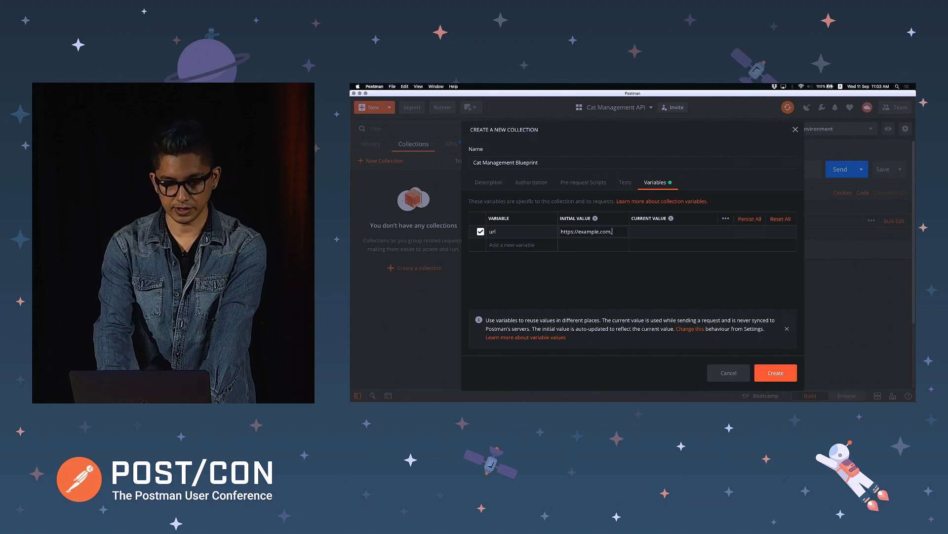
key(Tab)
click(632, 232)
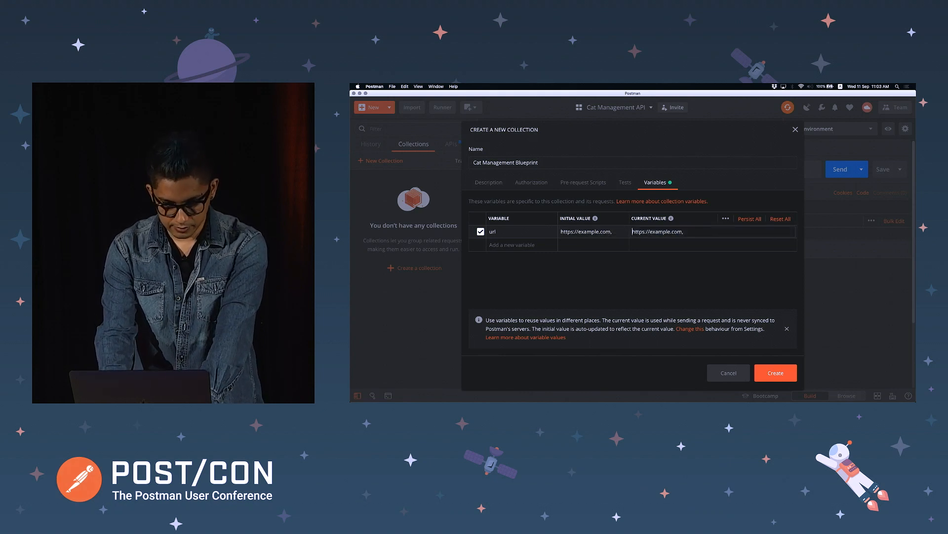
key(BackSpace)
key(Tab)
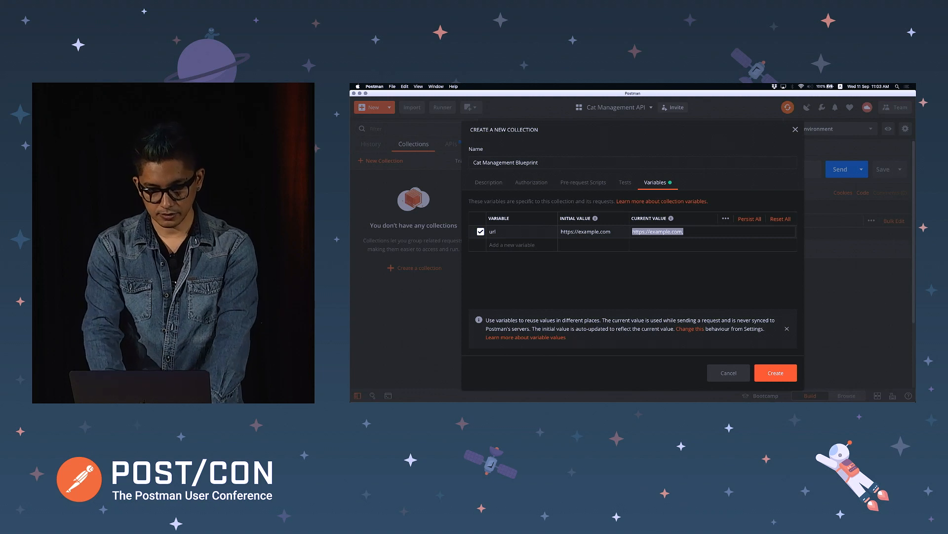
text(https://localhos)
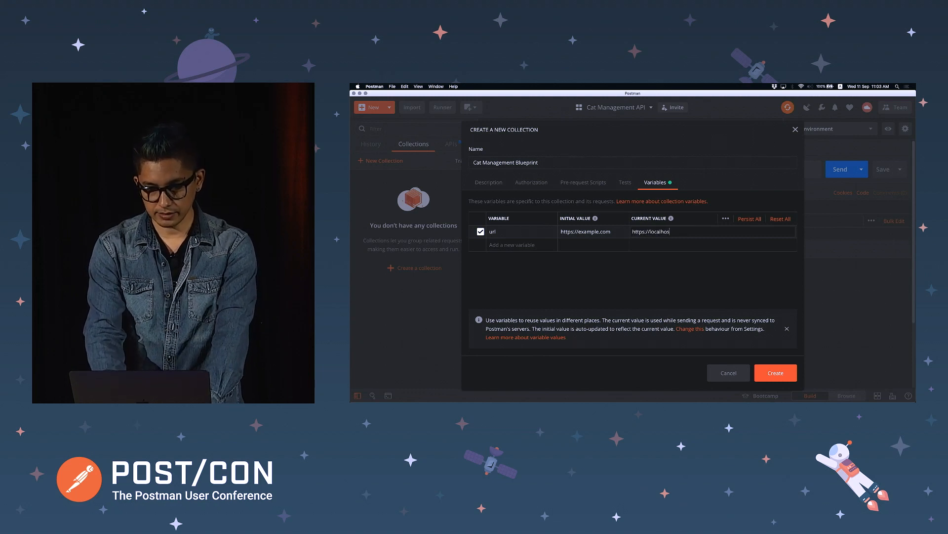
text(t:9001)
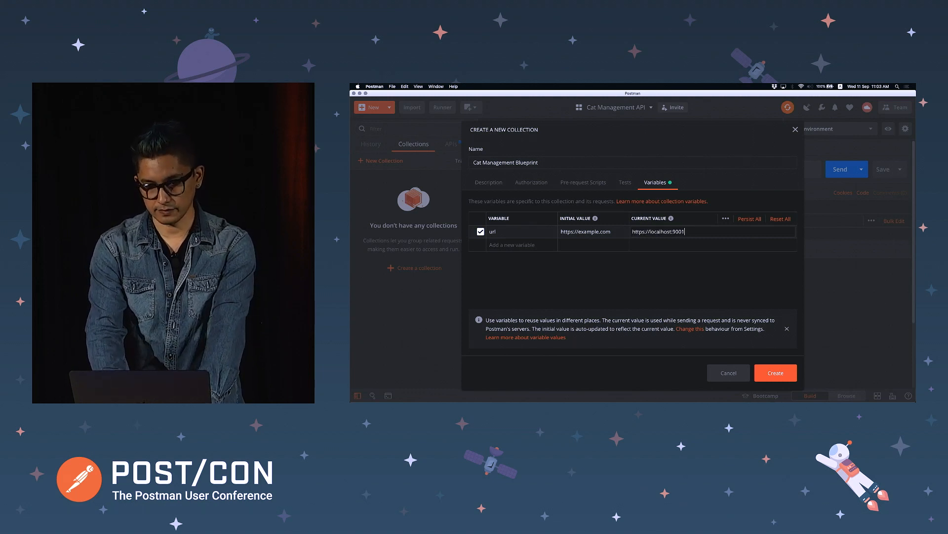
click(511, 244)
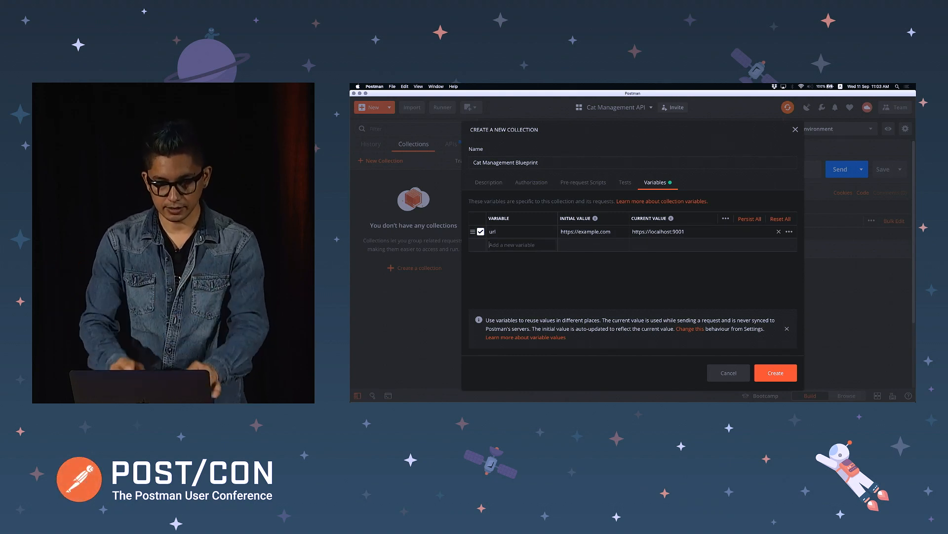
text(apiKey)
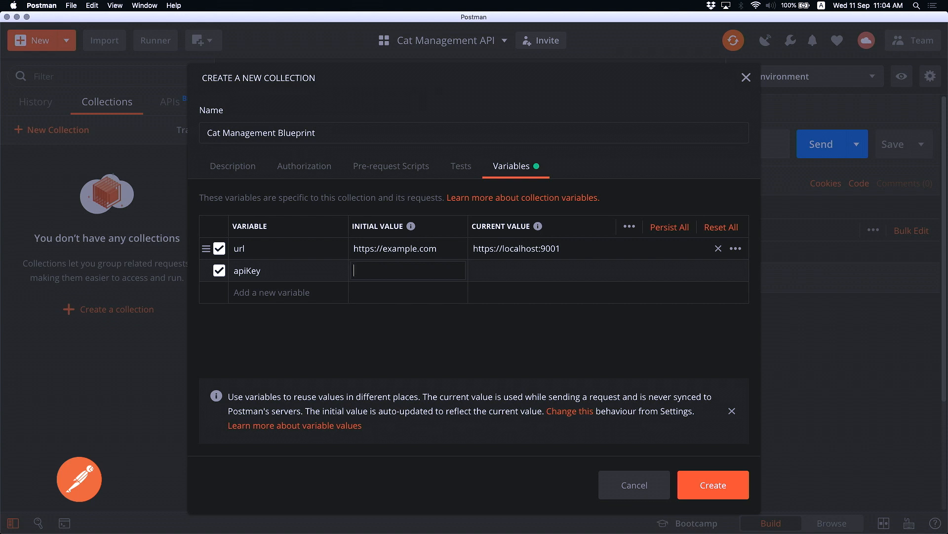
Give apiKey the initial value <yourapikey> and the actual API key as its current value
text(<yourapikey>)
key(Tab)
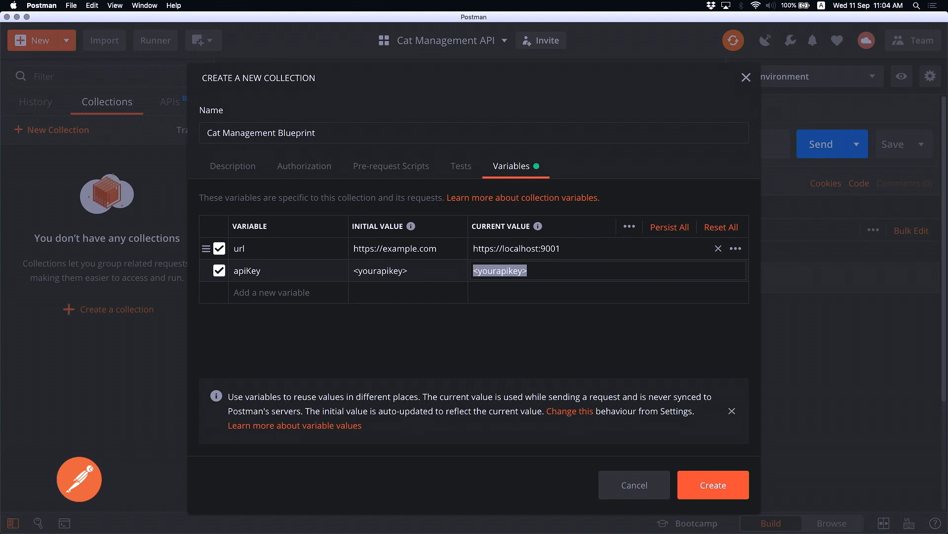
text(38ury89j3irj3o8uyr)
text(iqalihjdq8uo832jilfe)
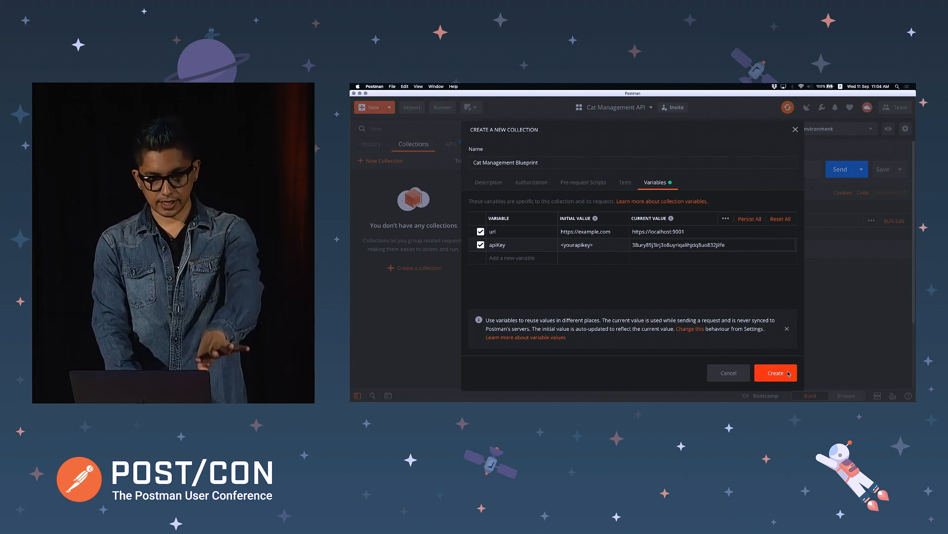
Review the description and variables, then create the Cat Management Blueprint collection
click(494, 189)
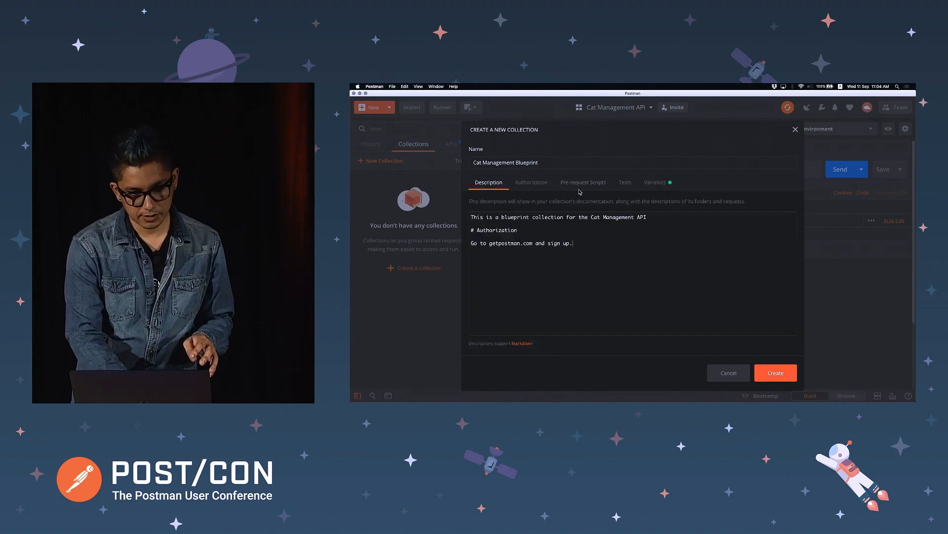
click(655, 183)
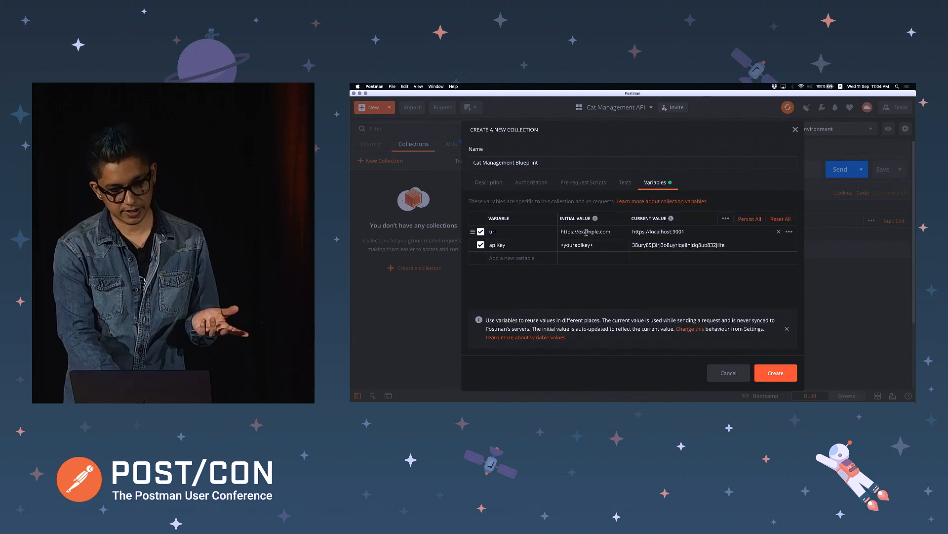
click(777, 374)
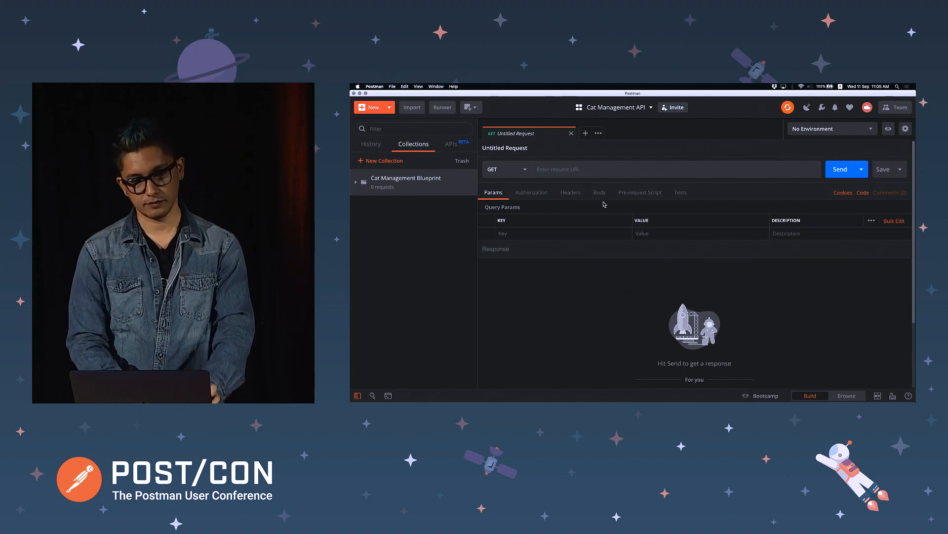
Set the untitled GET request's URL to {{url}}/cats
click(595, 174)
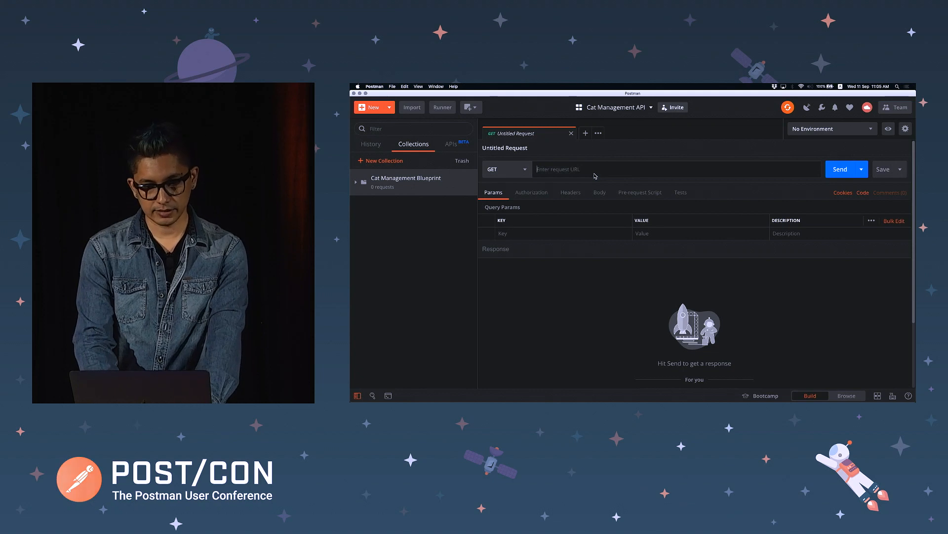
text({{url}})
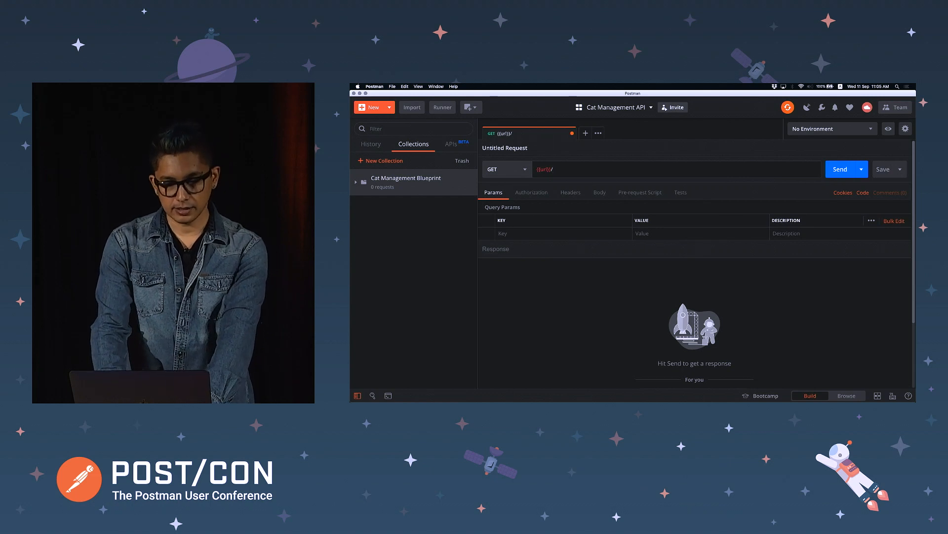
text(/)
key(super+Tab)
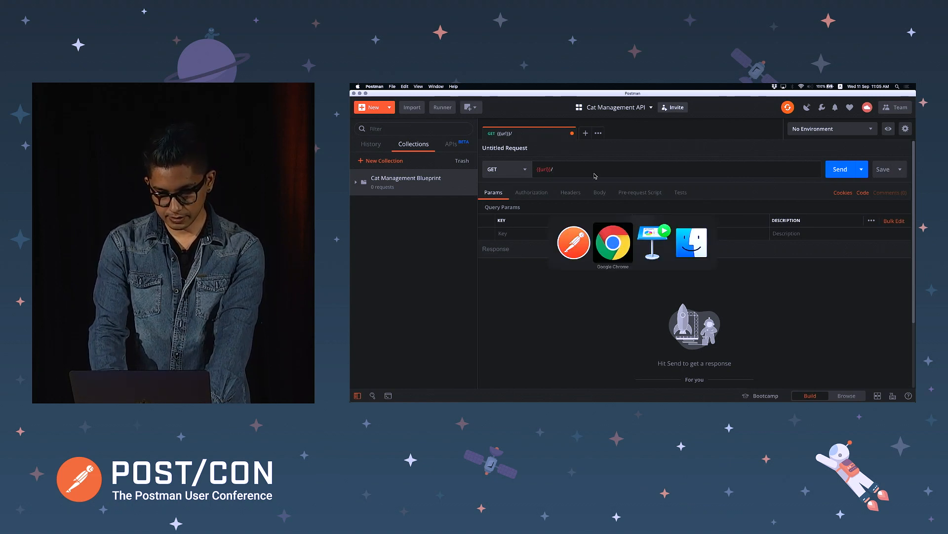
key(super+Tab)
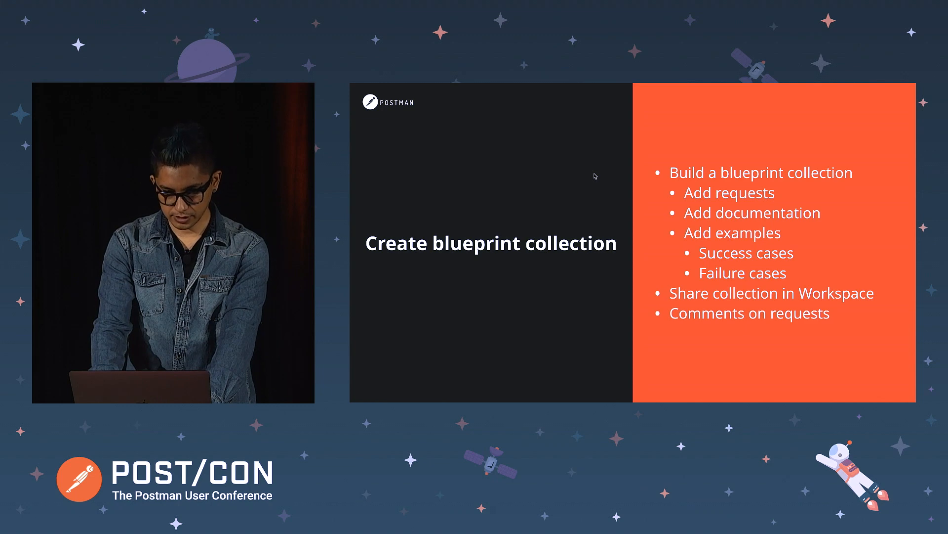
key(super+Tab)
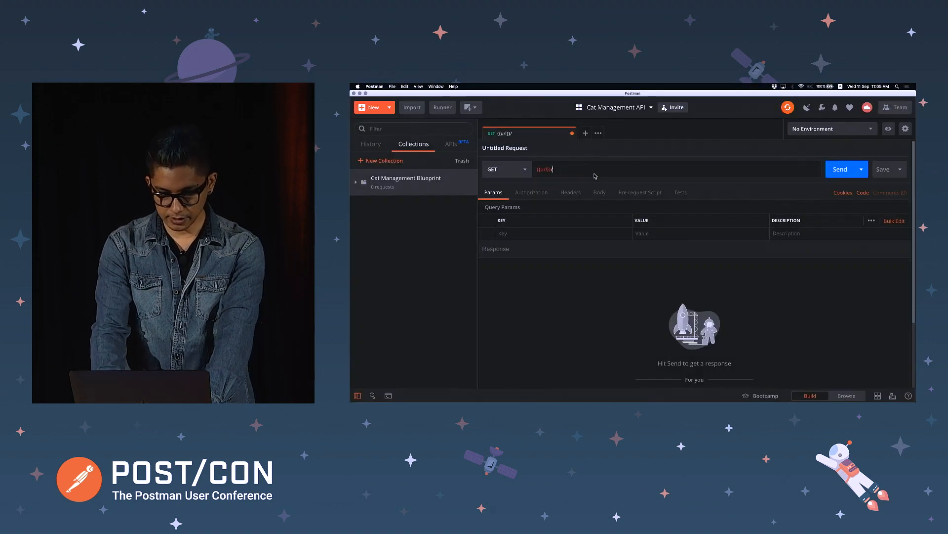
text(ts)
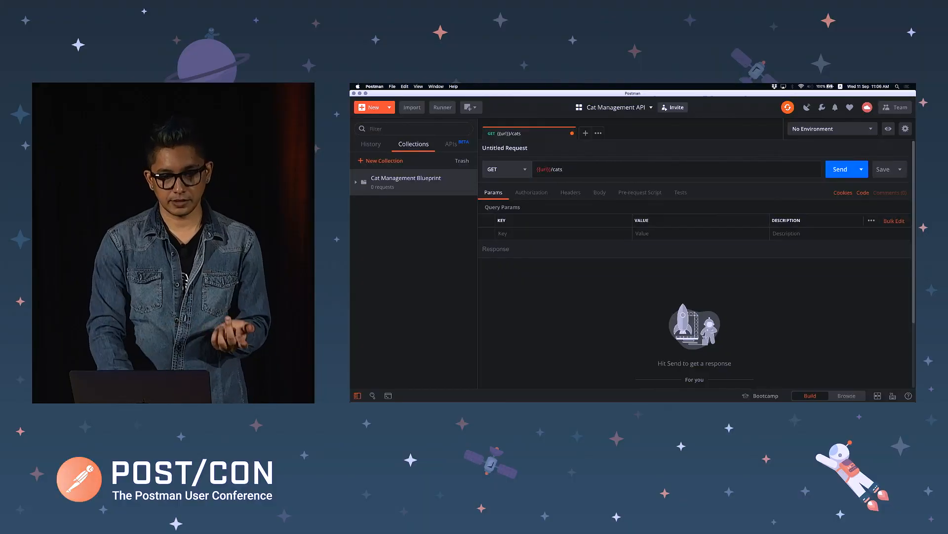
mouse_move(547, 166)
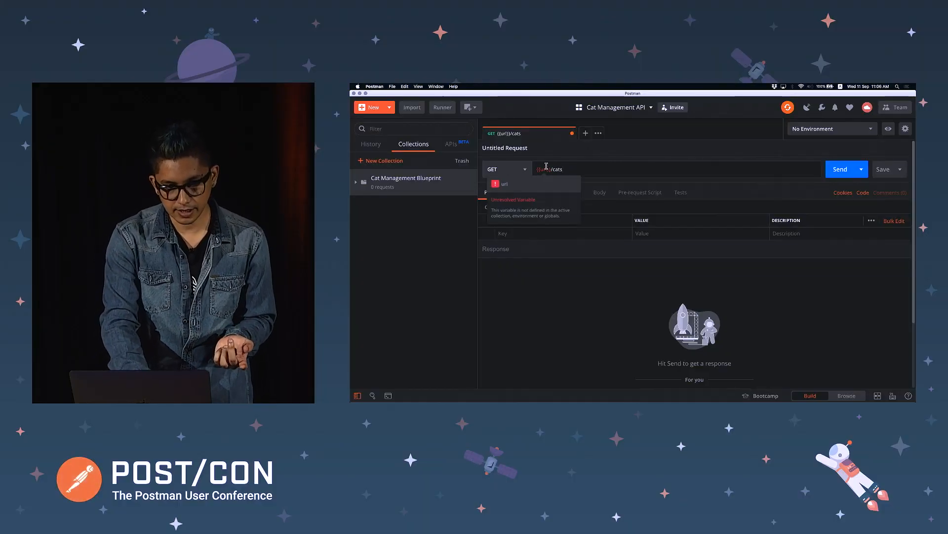
Verify the collection's url and apiKey variables, then begin saving the {{url}}/cats request
click(471, 189)
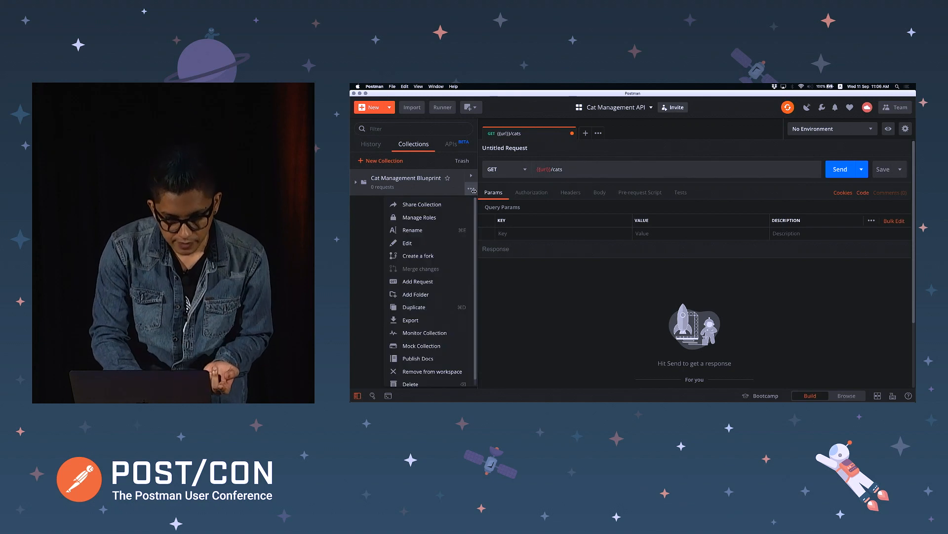
click(455, 244)
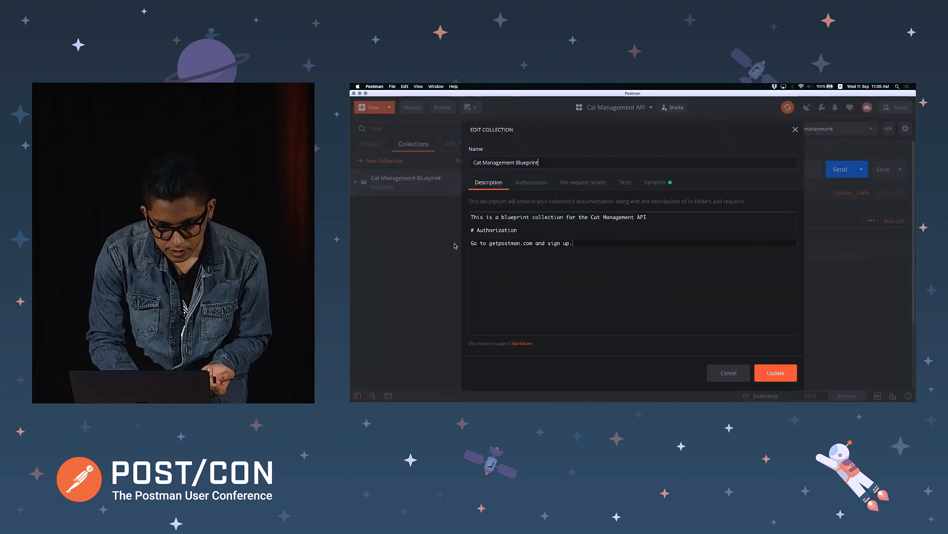
click(658, 183)
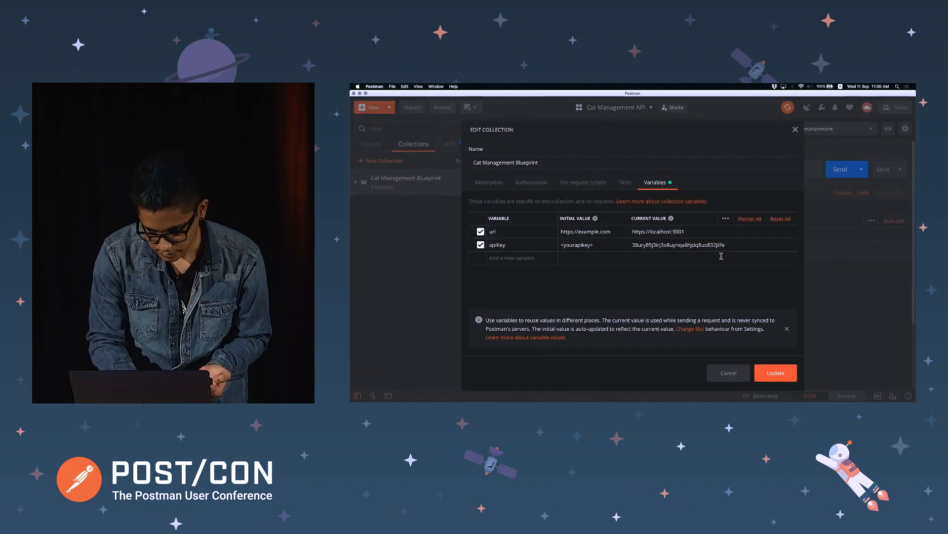
click(775, 378)
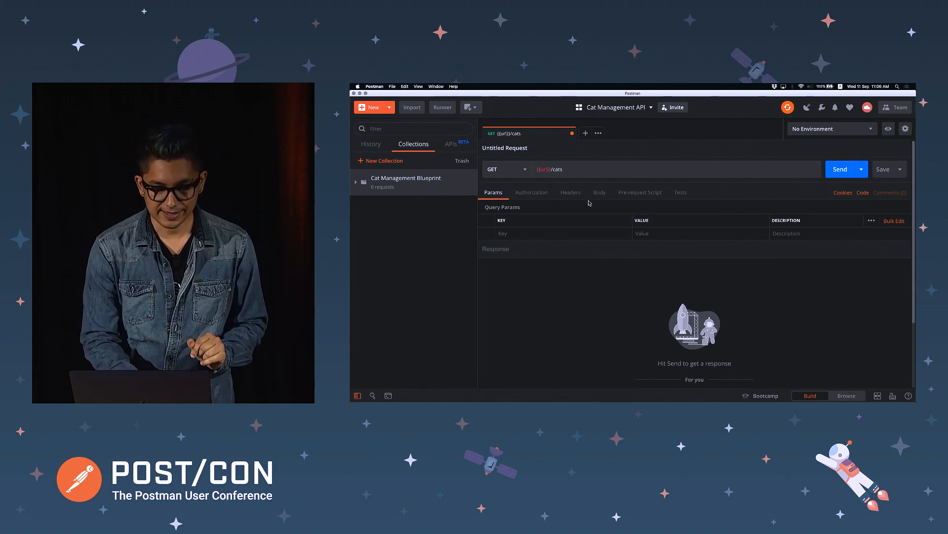
click(597, 171)
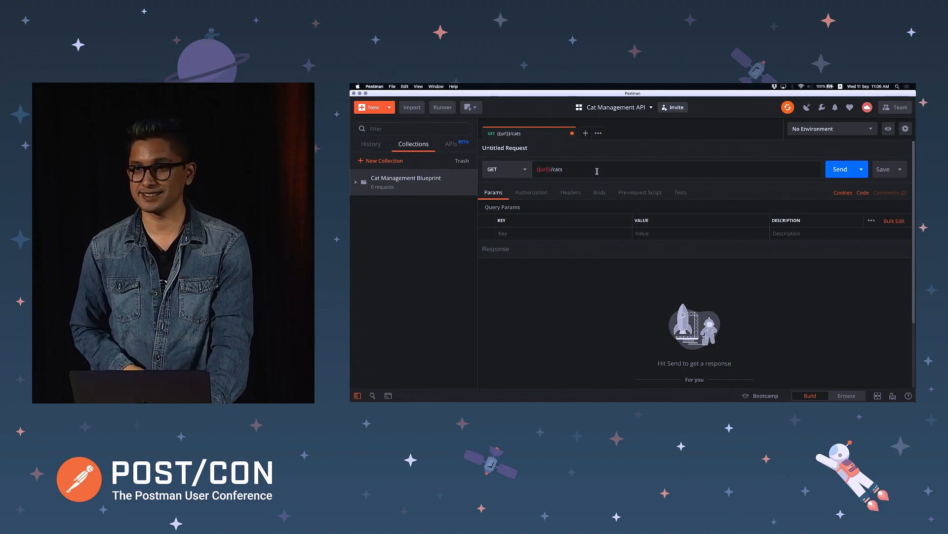
key(super+s)
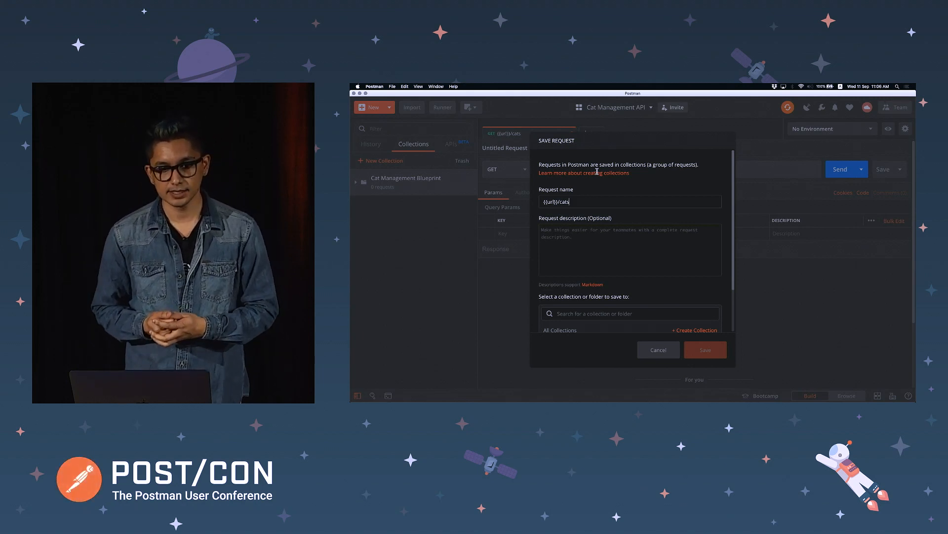
Save it as 'Get all cats' in Cat Management Blueprint, described 'Gets a list of all cats' with Cat 1, Cat 2 bullets
key(BackSpace)
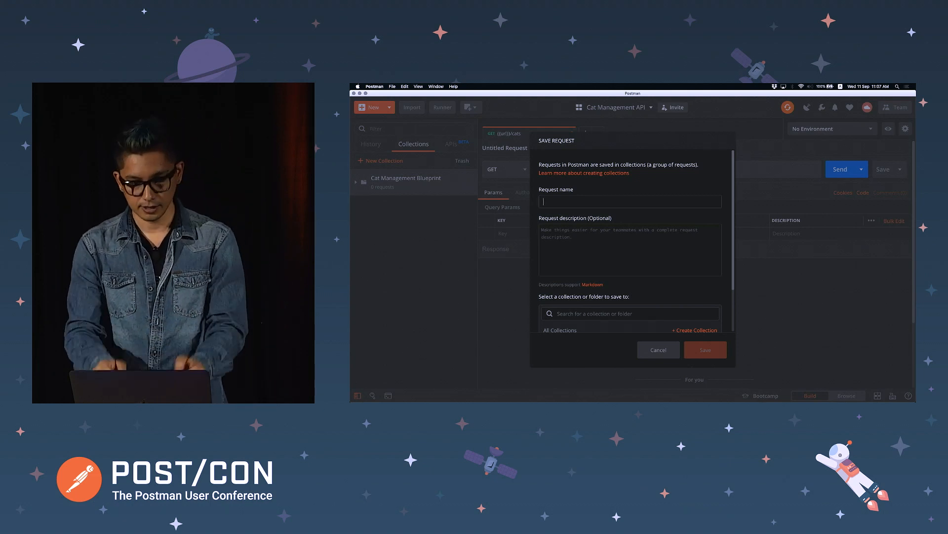
text(Get all cats)
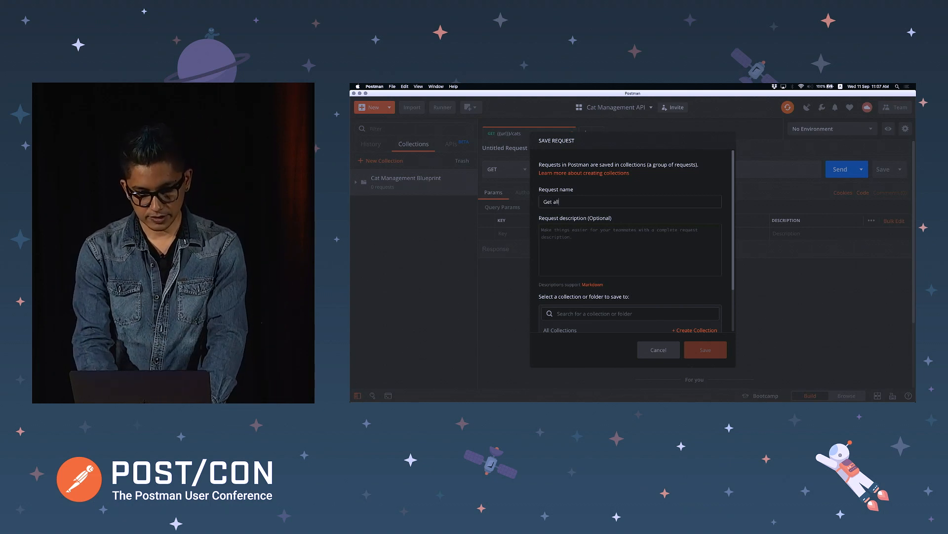
key(Tab)
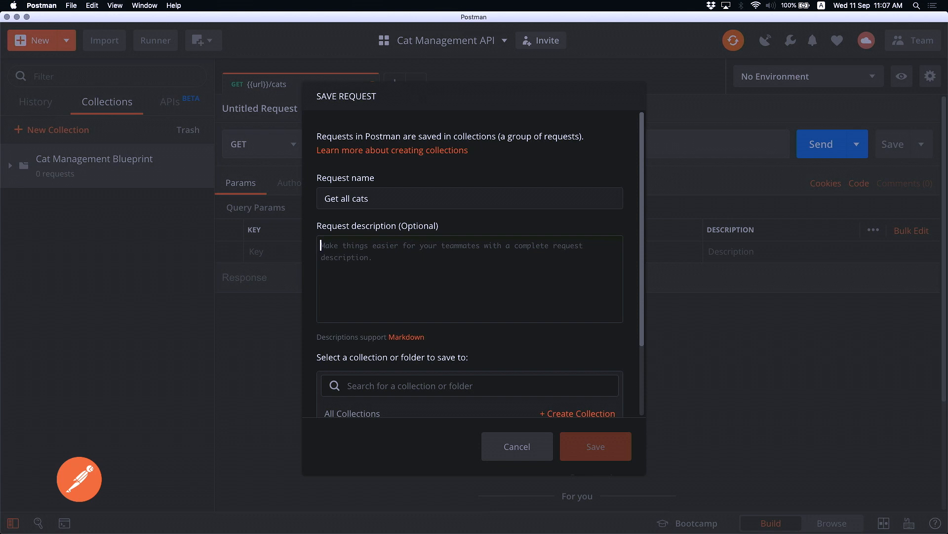
text(Gets a list of a)
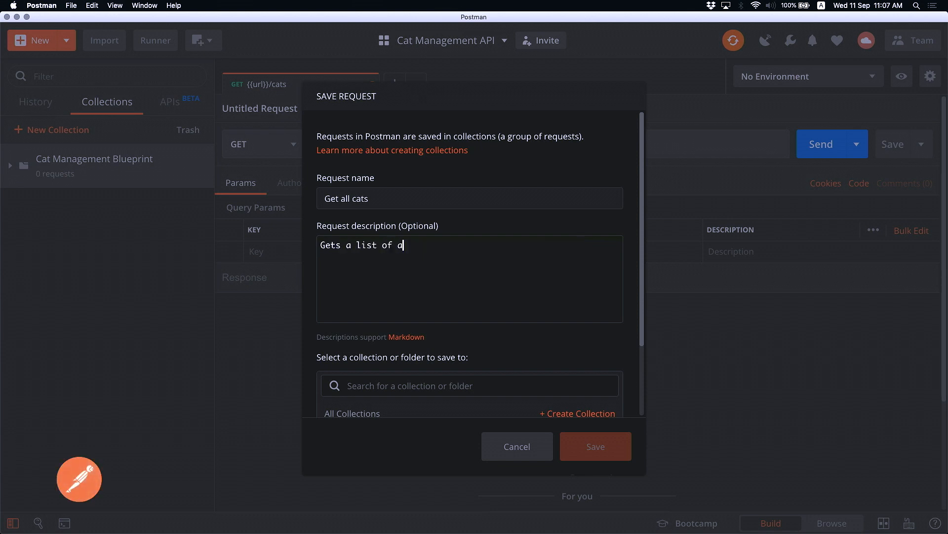
key(BackSpace)
text(all cats)
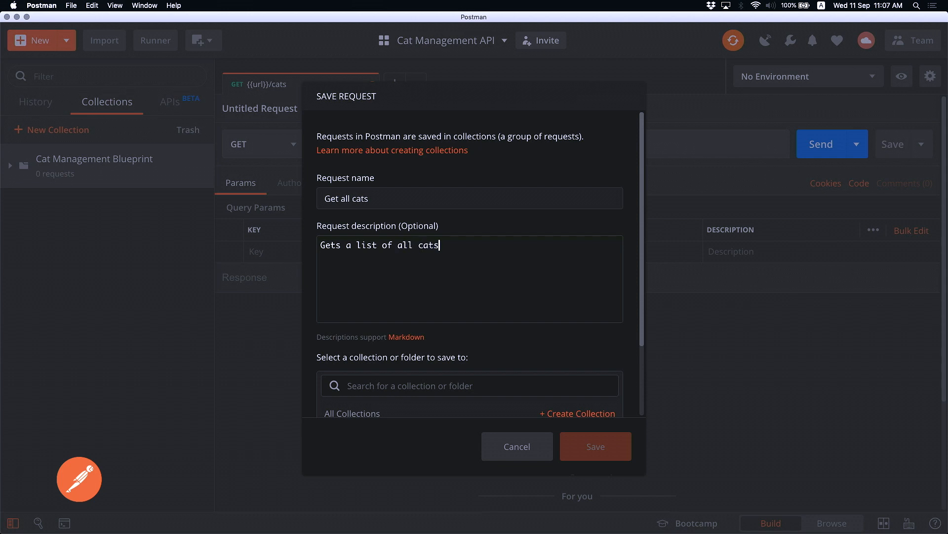
key(Return)
text(- Cat 1)
key(Return)
text(- Cat 2)
scroll(451, 324, down, 3)
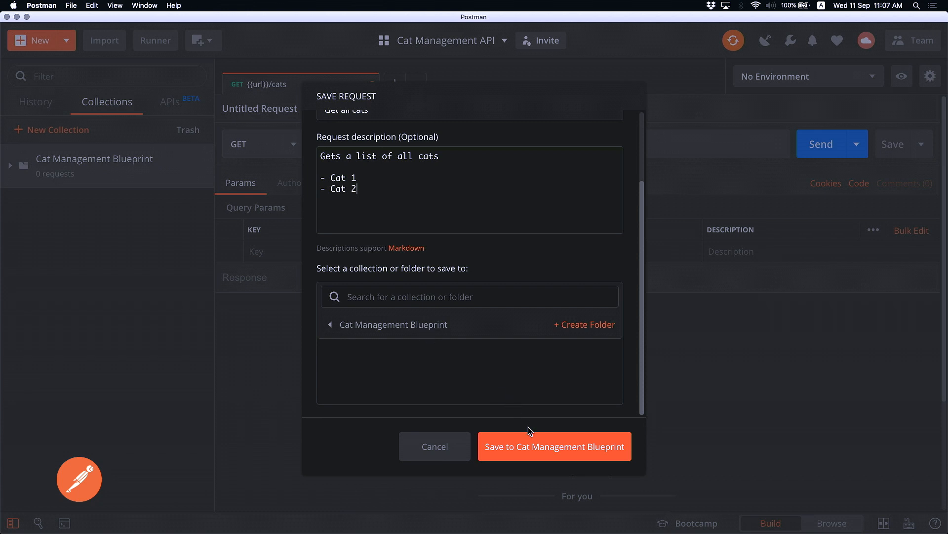
click(540, 450)
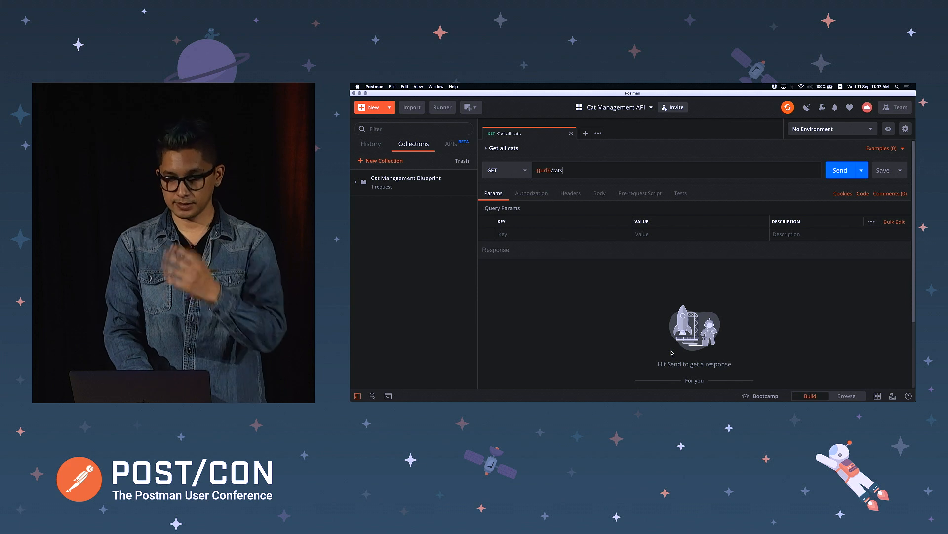
Expand the Get all cats description and the Cat Management Blueprint collection in the sidebar
click(493, 149)
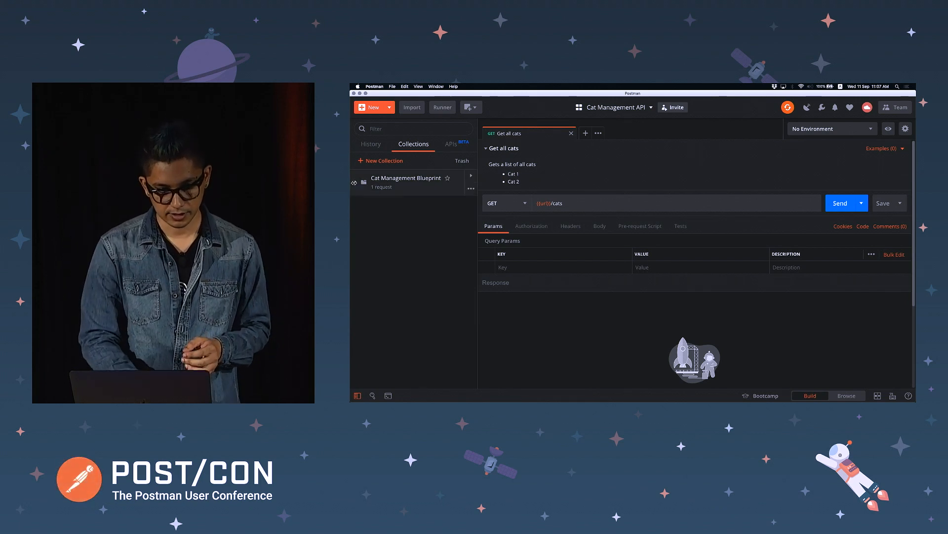
click(401, 182)
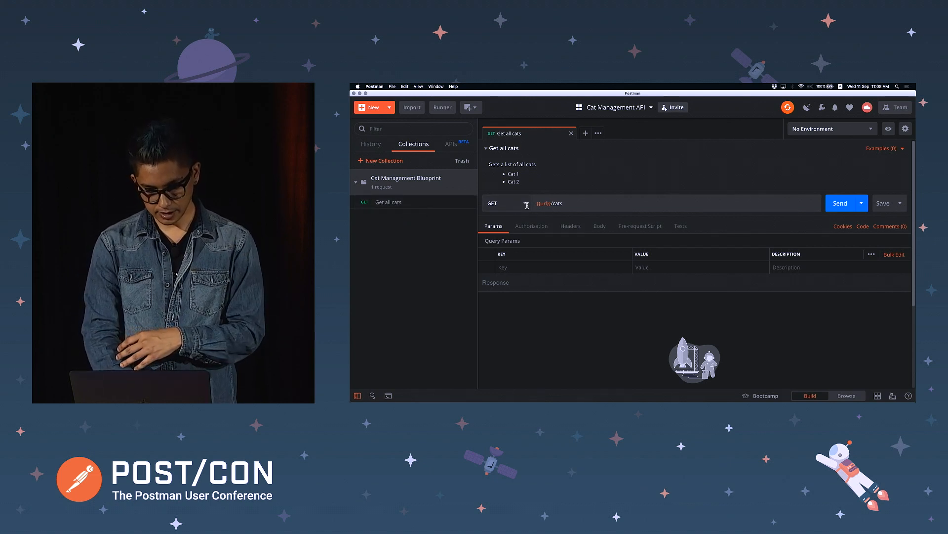
mouse_move(547, 203)
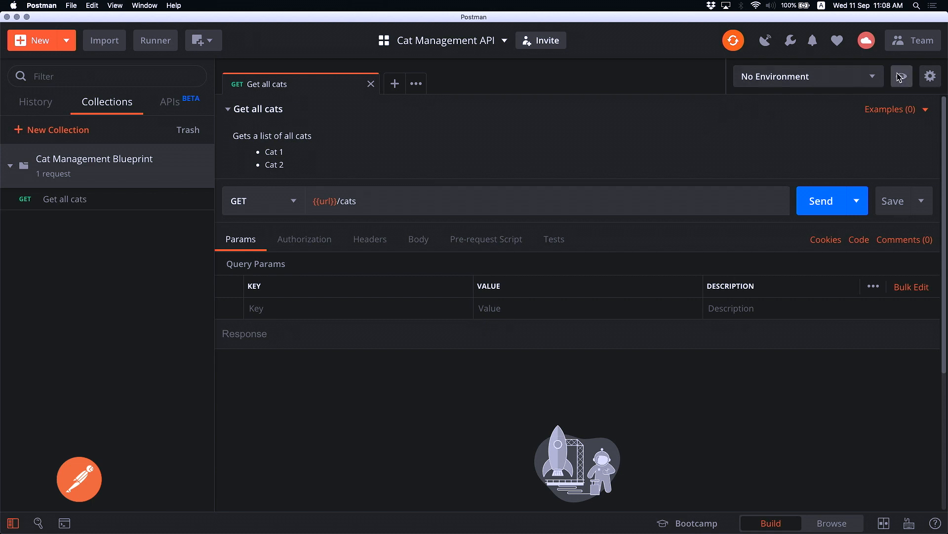
Start a new environment named 'Develop'
click(932, 78)
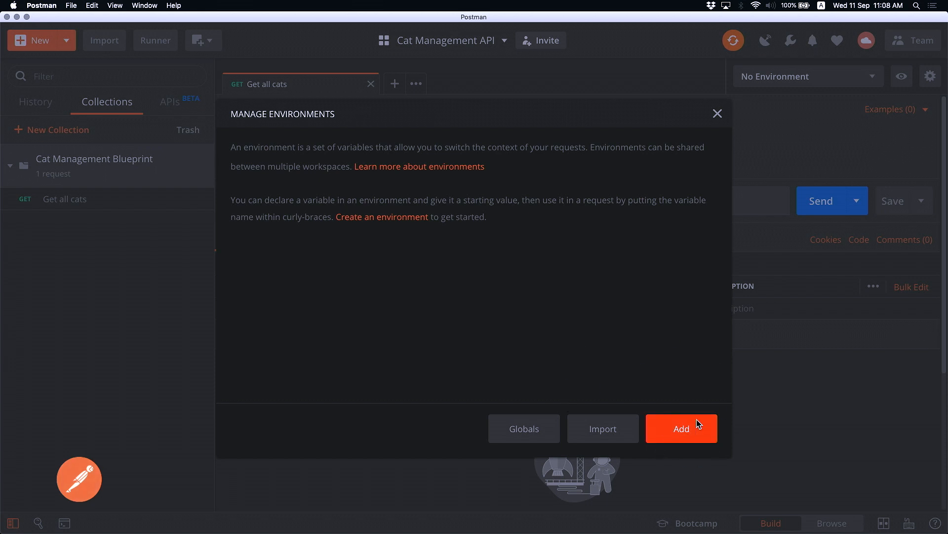
click(684, 431)
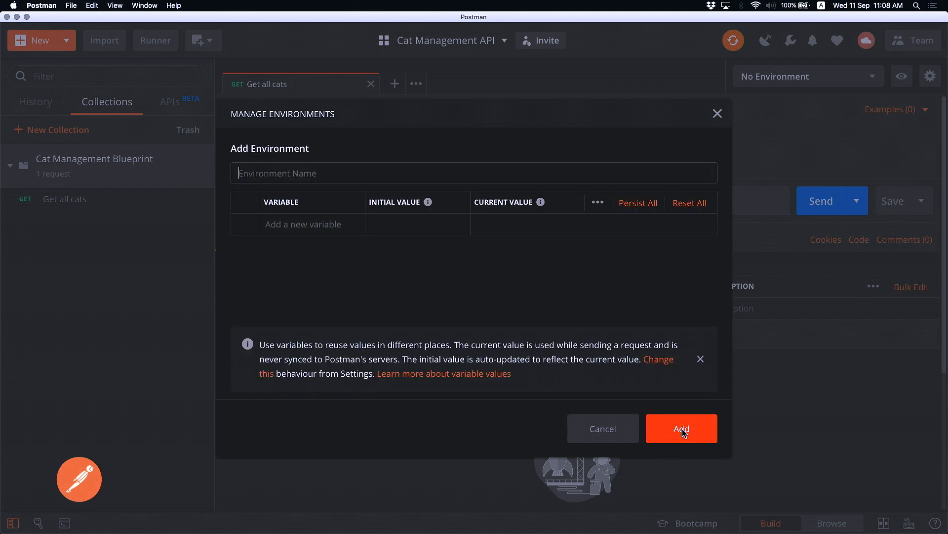
text(CAt Managemen)
key(BackSpace)
key(BackSpace)
key(BackSpace)
text(menet)
key(super+a)
text(Develop)
click(329, 221)
text(url)
key(Tab)
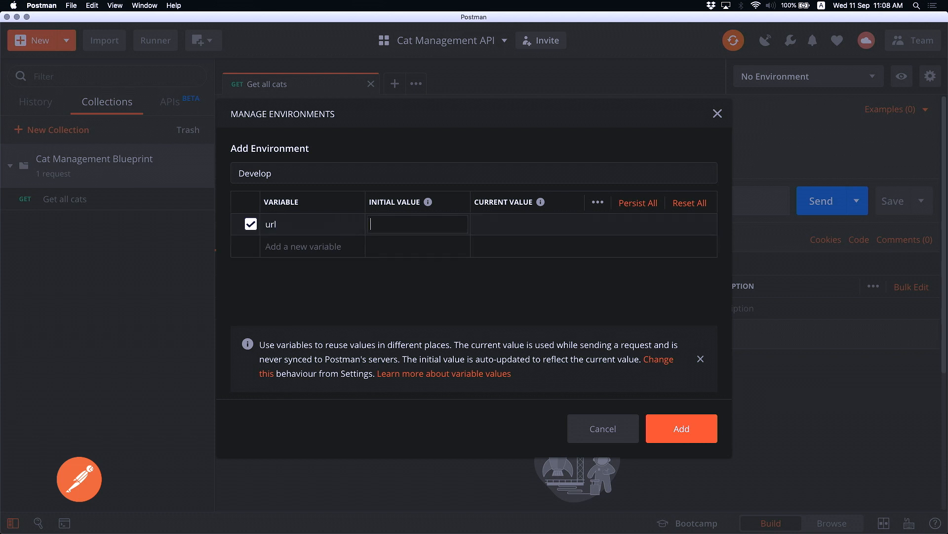
text(https://api.cat)
key(Tab)
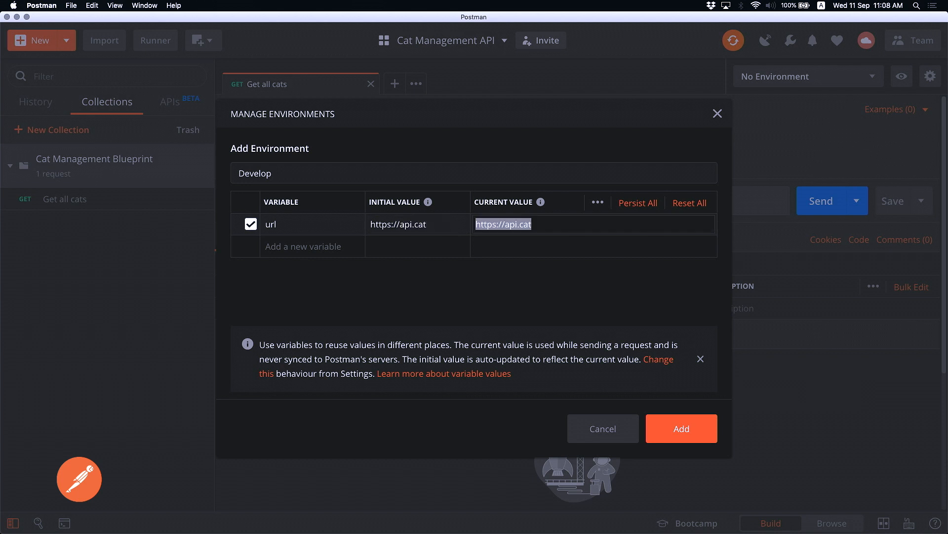
text(https:)
key(BackSpace)
key(BackSpace)
key(BackSpace)
key(BackSpace)
key(BackSpace)
key(BackSpace)
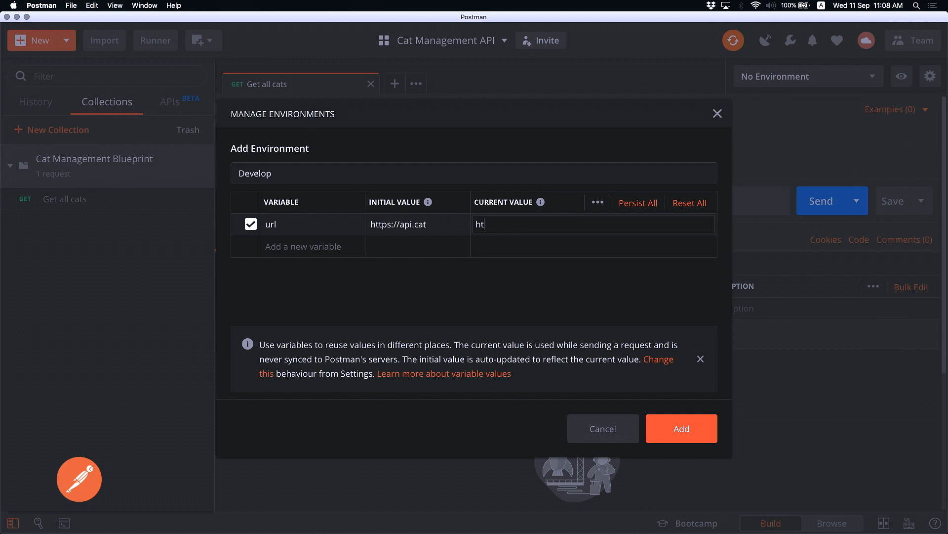
key(Tab)
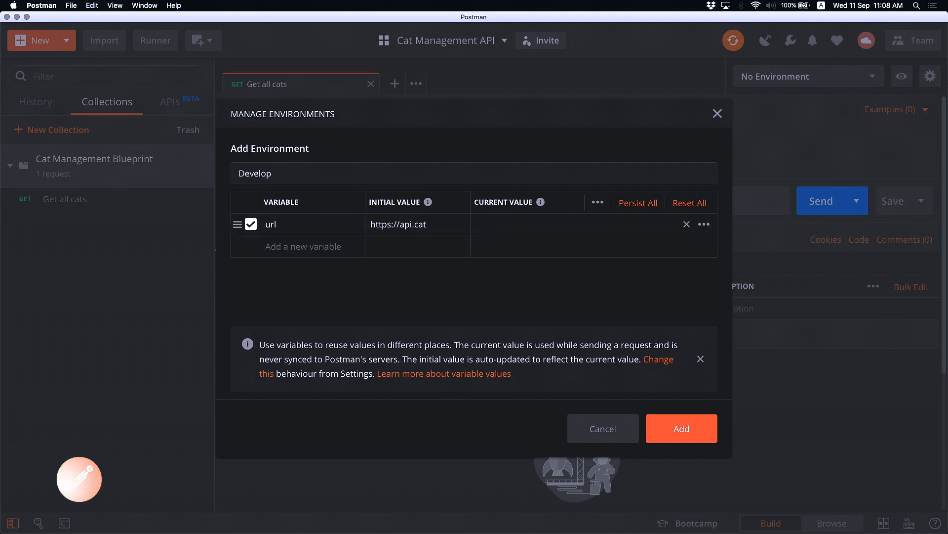
Add an apikey variable with initial <your key> and the actual key as current value, then save the environment
click(279, 248)
text(apikey)
key(Tab)
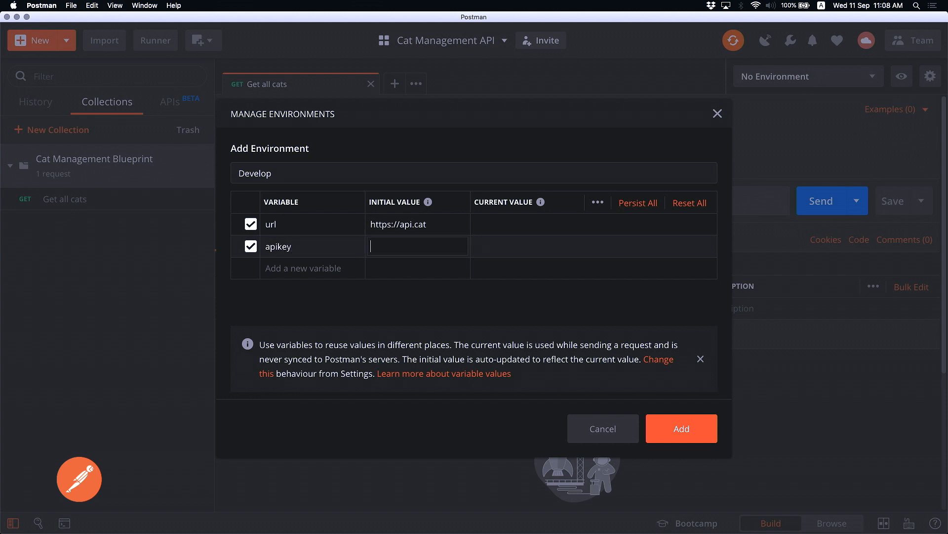
text(<your key>)
key(Tab)
text(isi8ji1mkm3kmas)
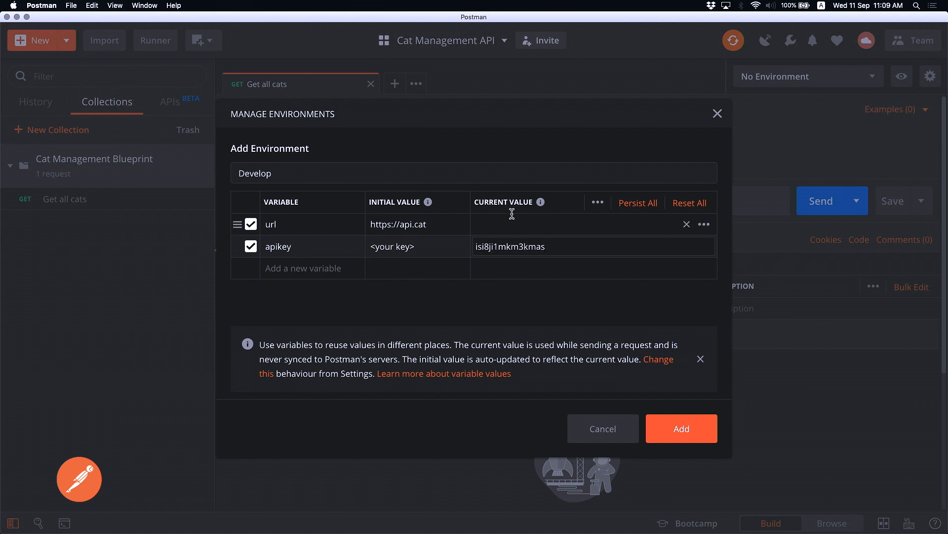
click(691, 426)
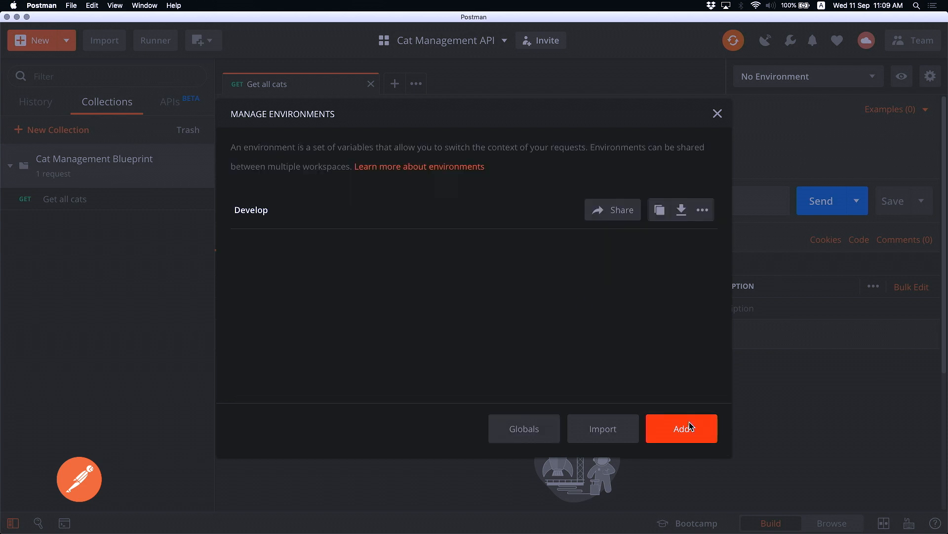
Close the environment manager and select Develop as the active environment
click(717, 113)
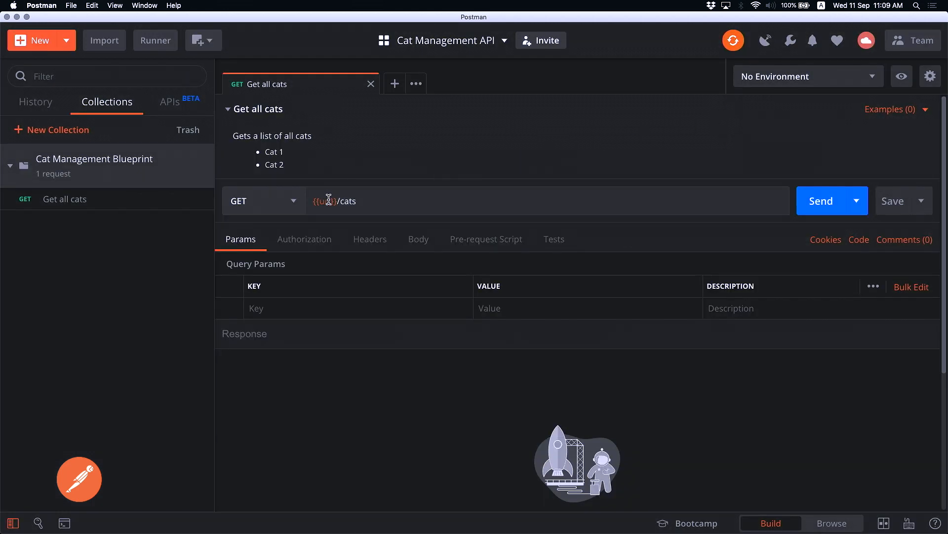
click(865, 83)
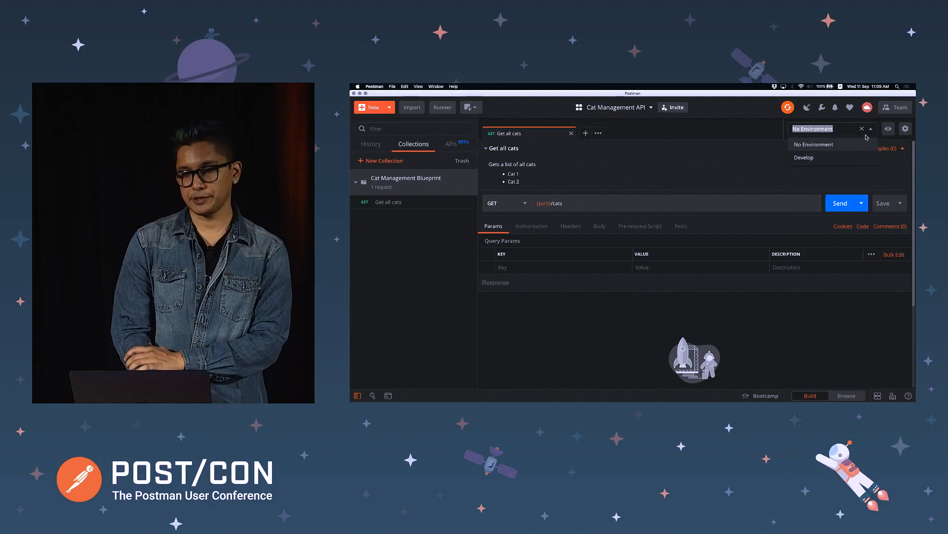
click(831, 158)
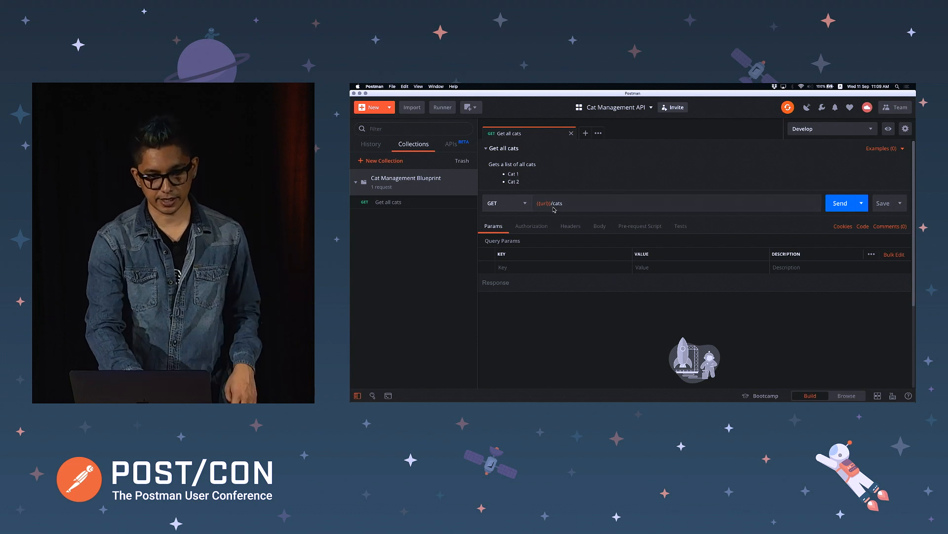
mouse_move(548, 205)
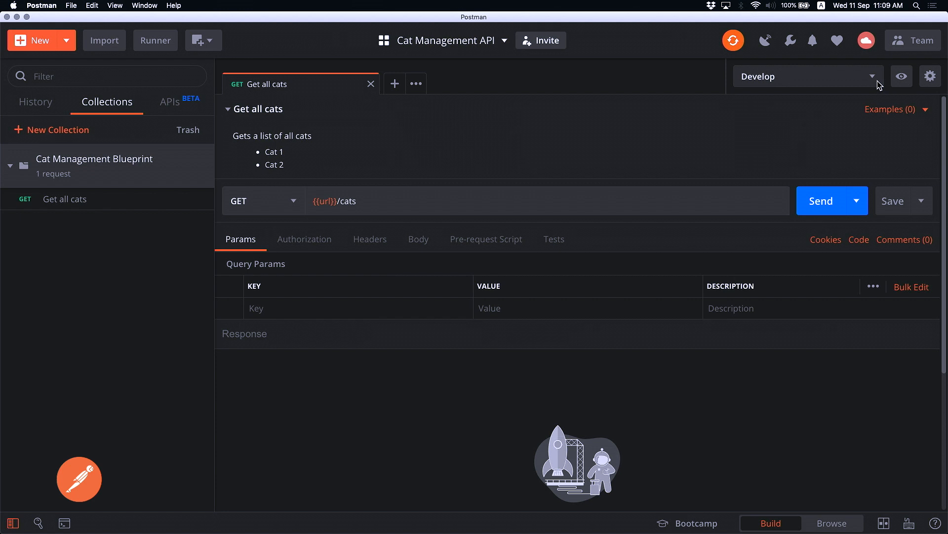
Duplicate the Develop environment and rename the copy to Production
click(930, 76)
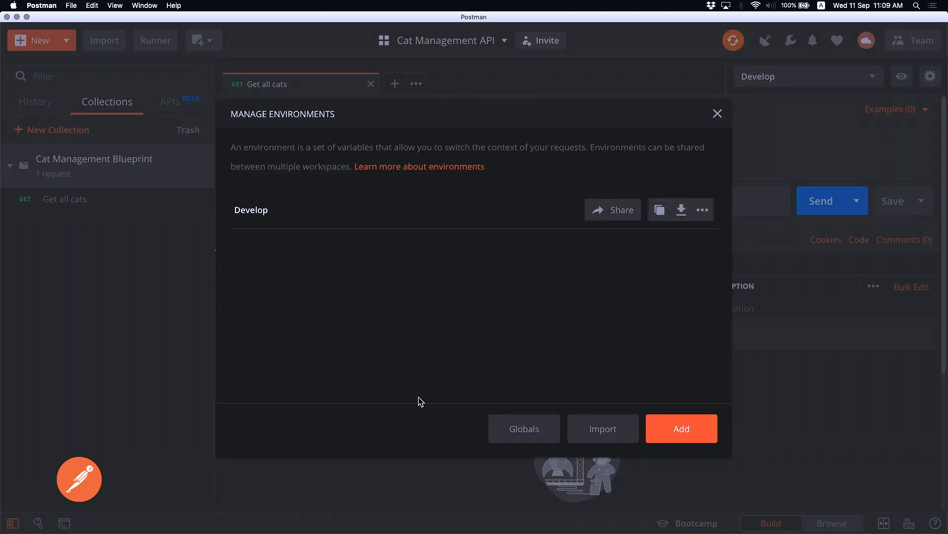
click(659, 209)
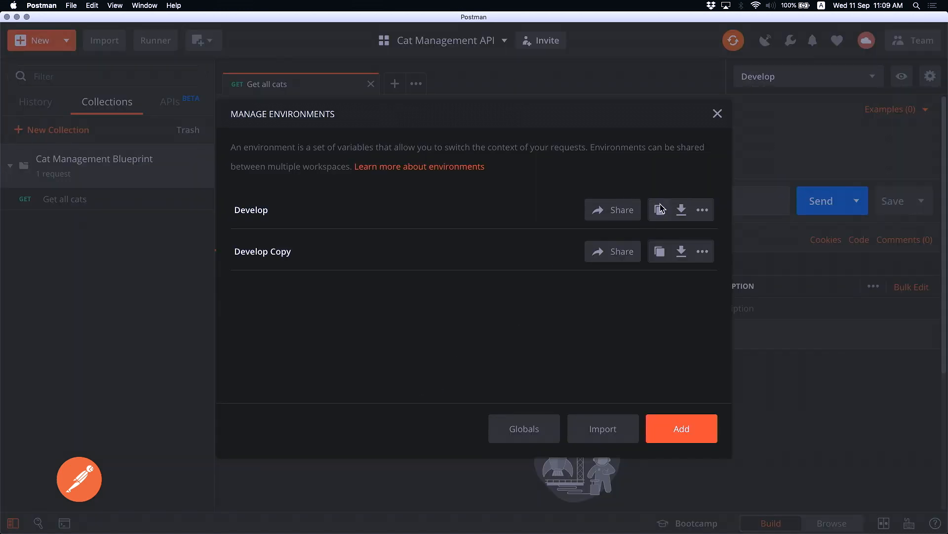
click(280, 254)
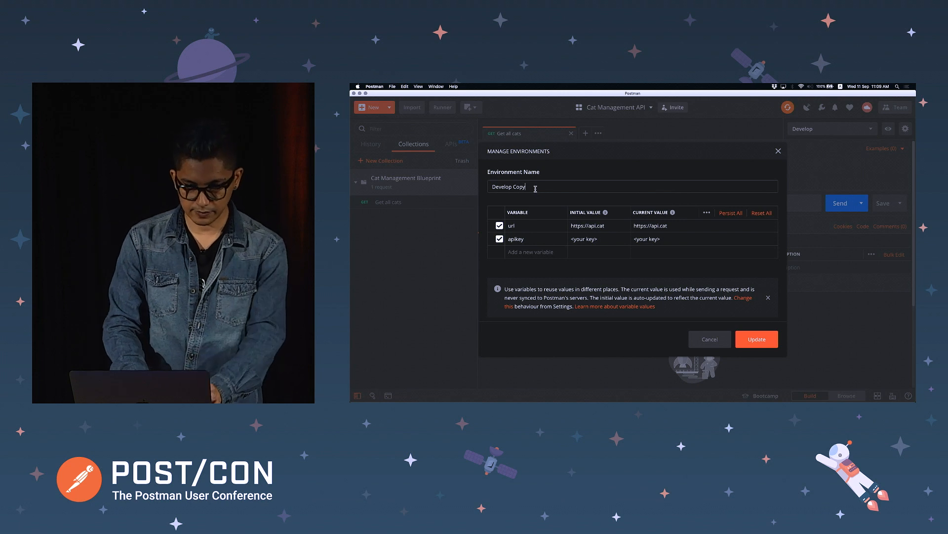
double_click(310, 176)
key(super+a)
text(Production)
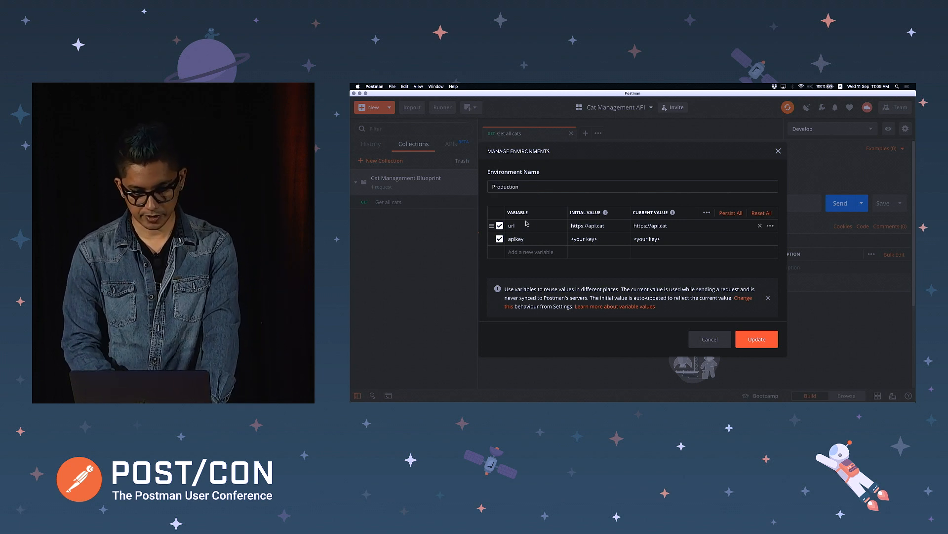
Set Production's apikey initial and current values to the production API key and save
click(604, 239)
key(super+a)
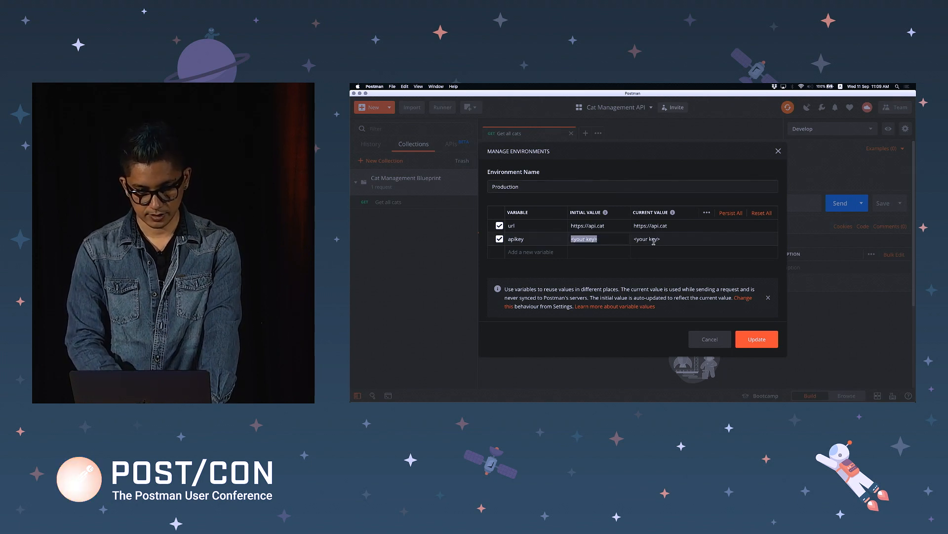
text(j)
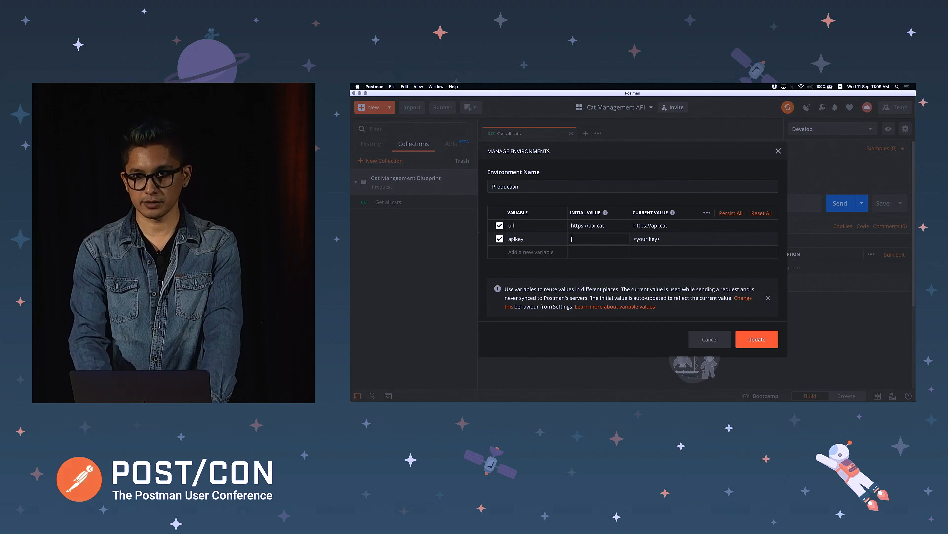
text(9dk9k29mfime9ms9dm)
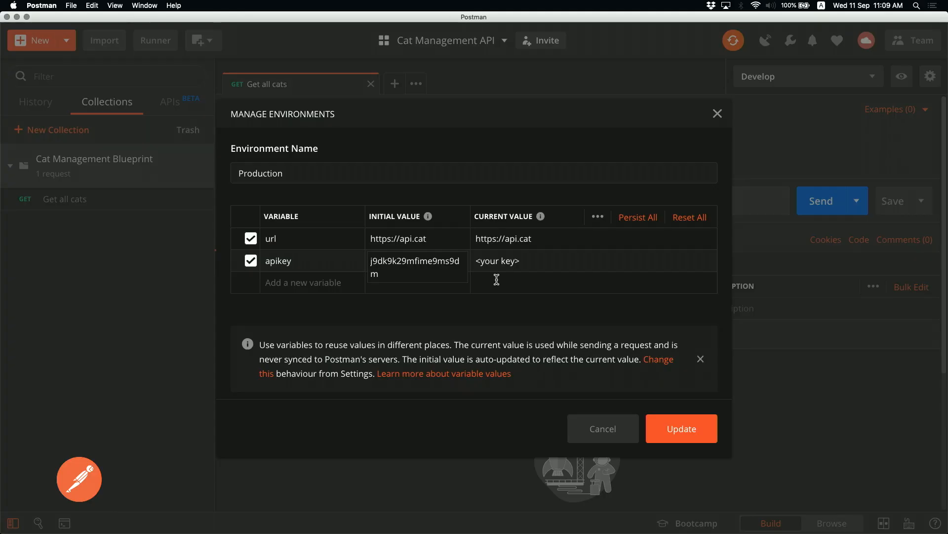
key(Tab)
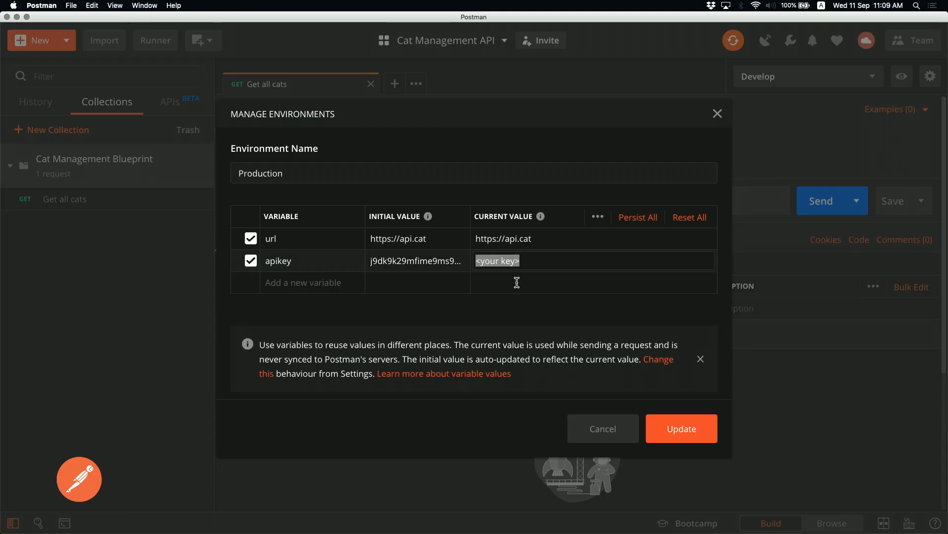
text(j9dk9k)
key(super+a)
key(BackSpace)
key(shift+Tab)
key(super+a)
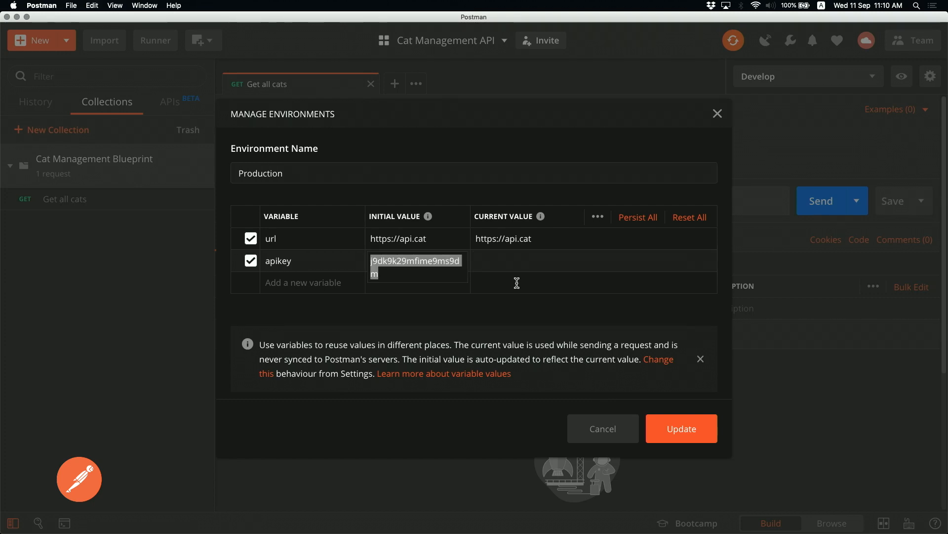
key(Tab)
key(super+v)
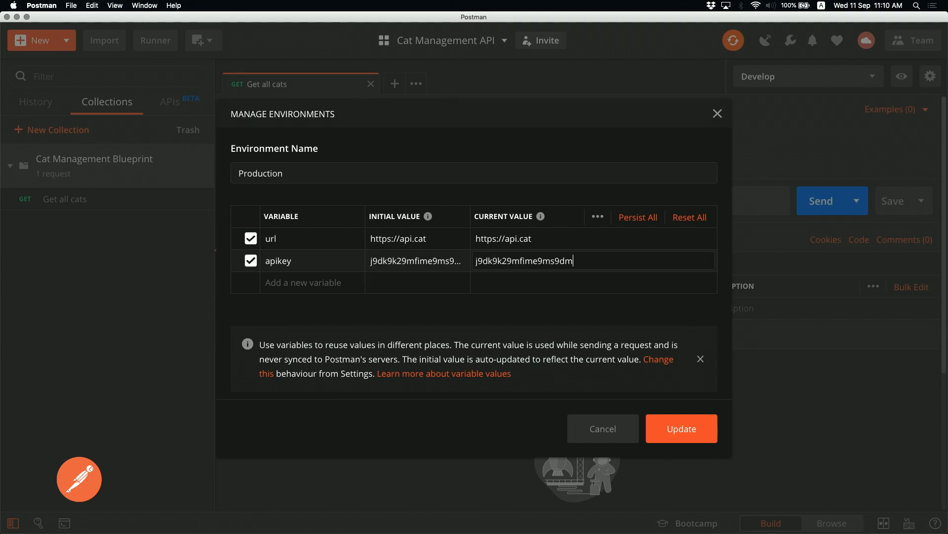
click(685, 427)
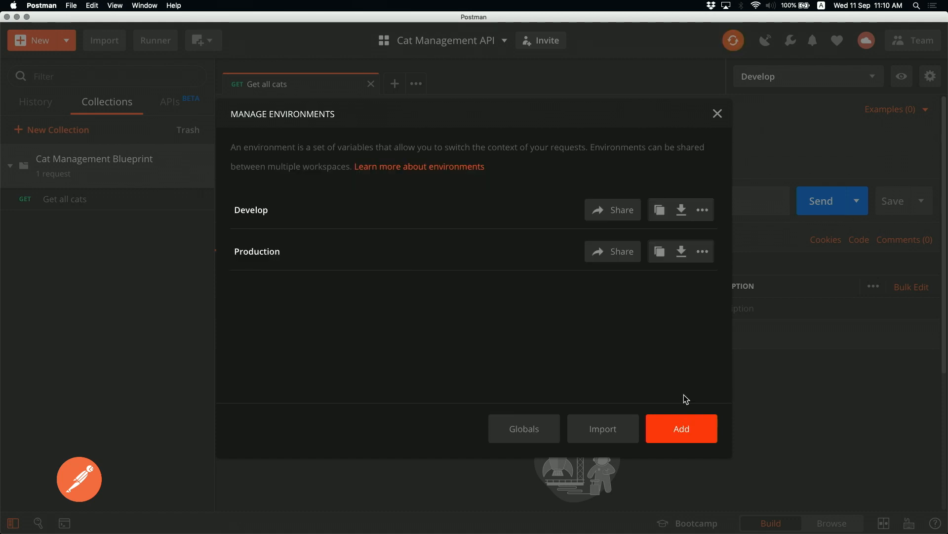
click(720, 115)
Select Production as the active environment from the environment dropdown
click(880, 79)
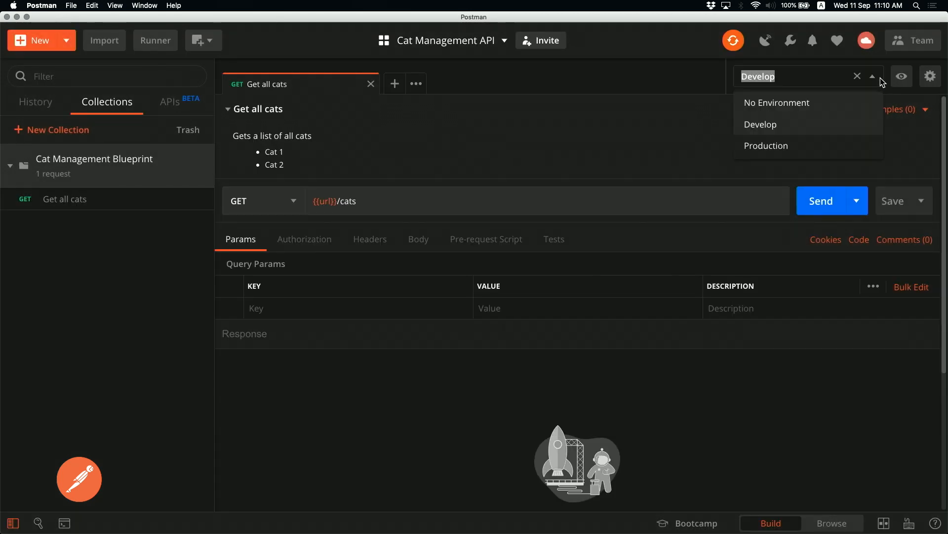
click(783, 149)
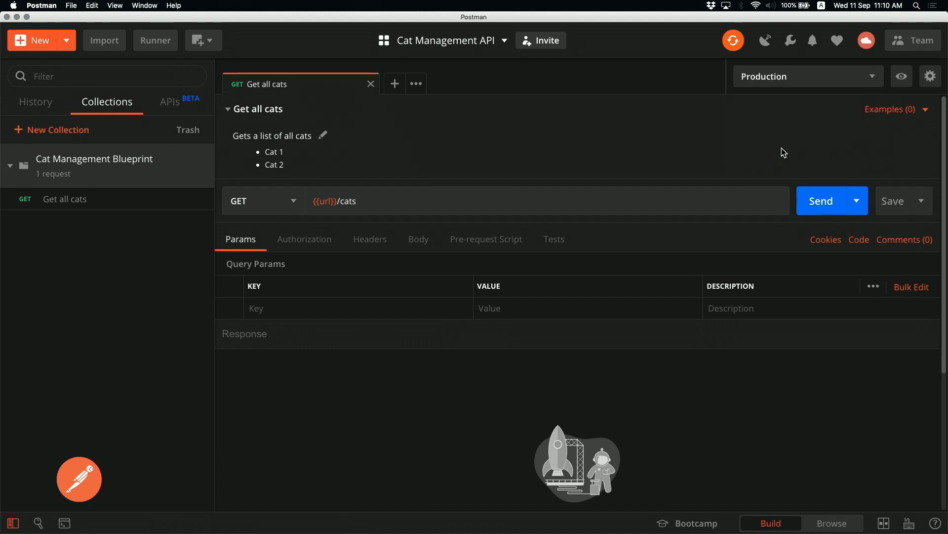
mouse_move(325, 200)
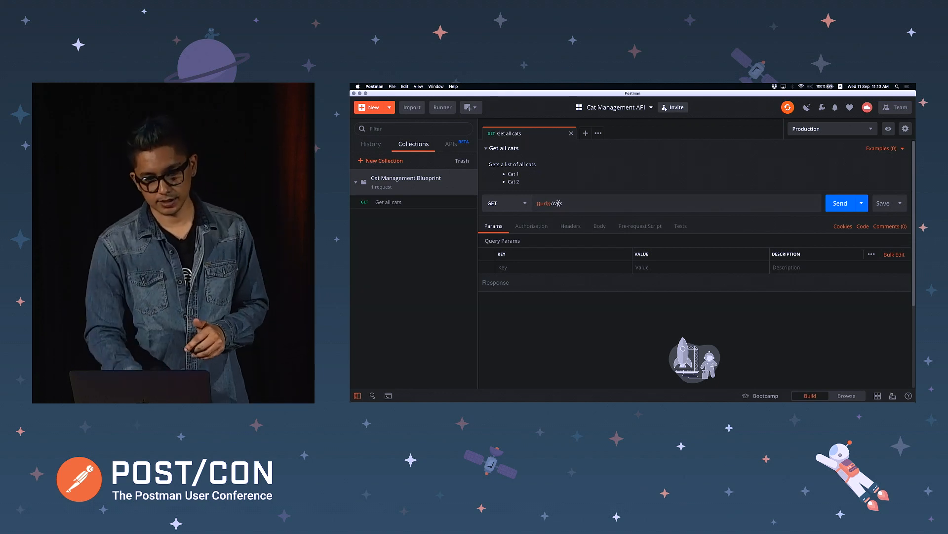
Give Get all cats Bearer Token authorization with the token {{apikey}}
click(600, 228)
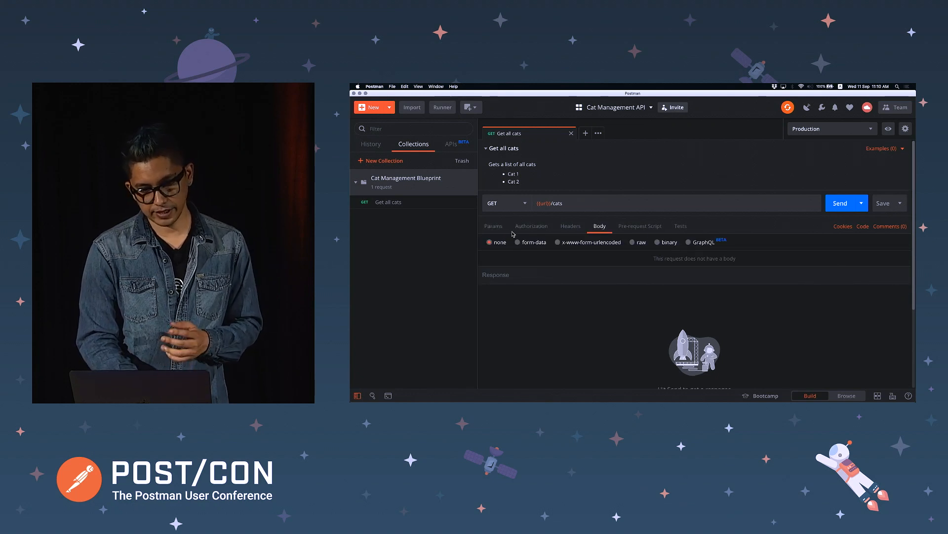
click(496, 228)
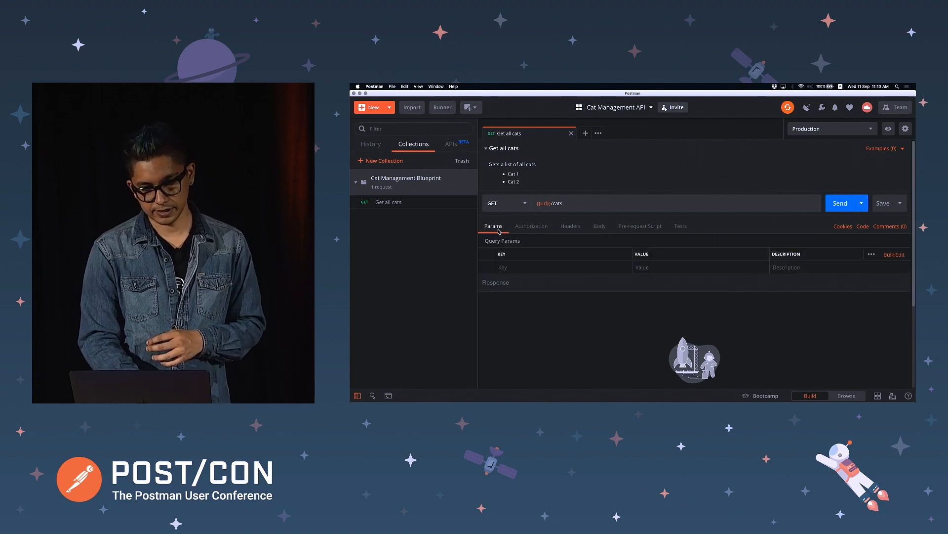
click(532, 227)
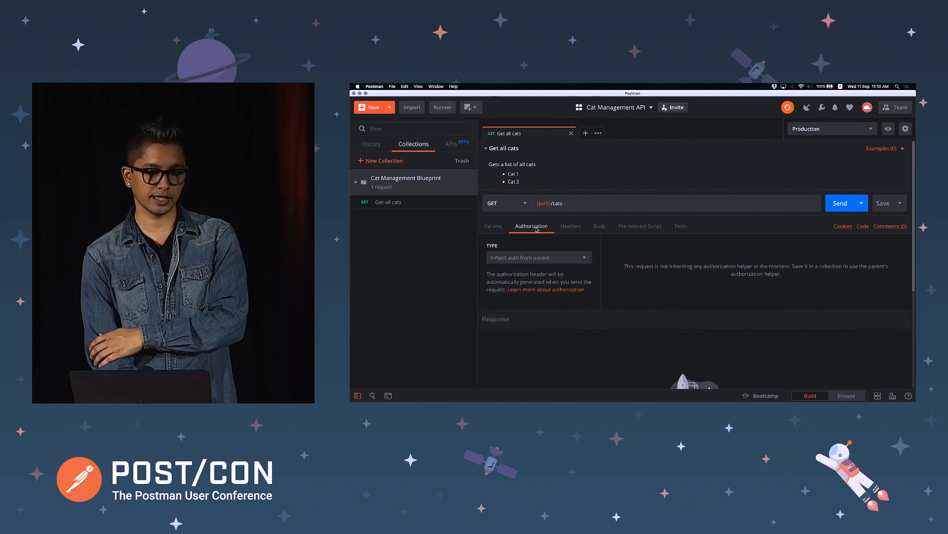
click(586, 259)
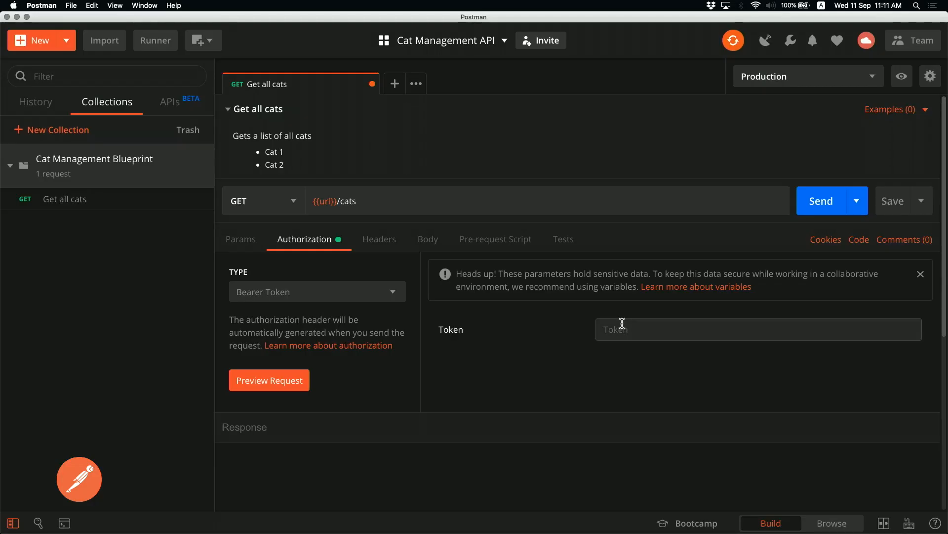
click(622, 324)
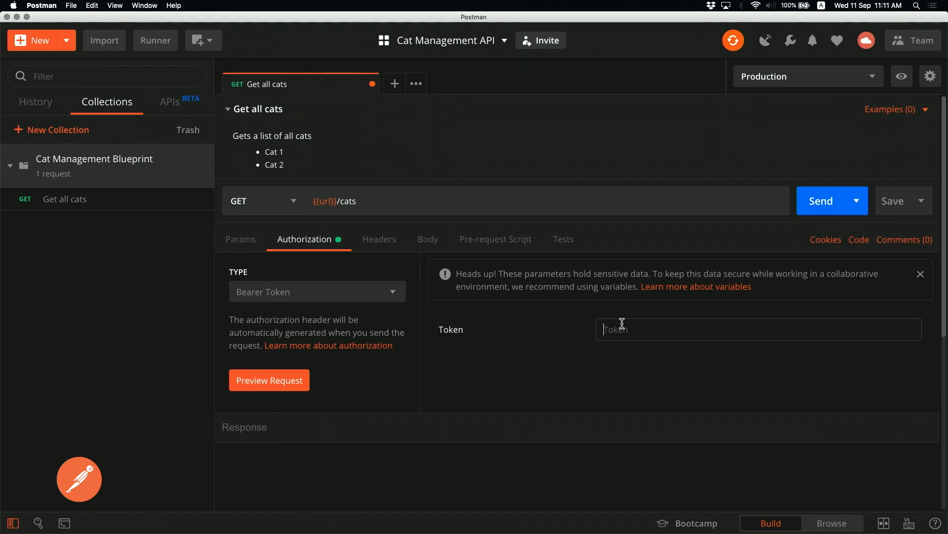
text({{api)
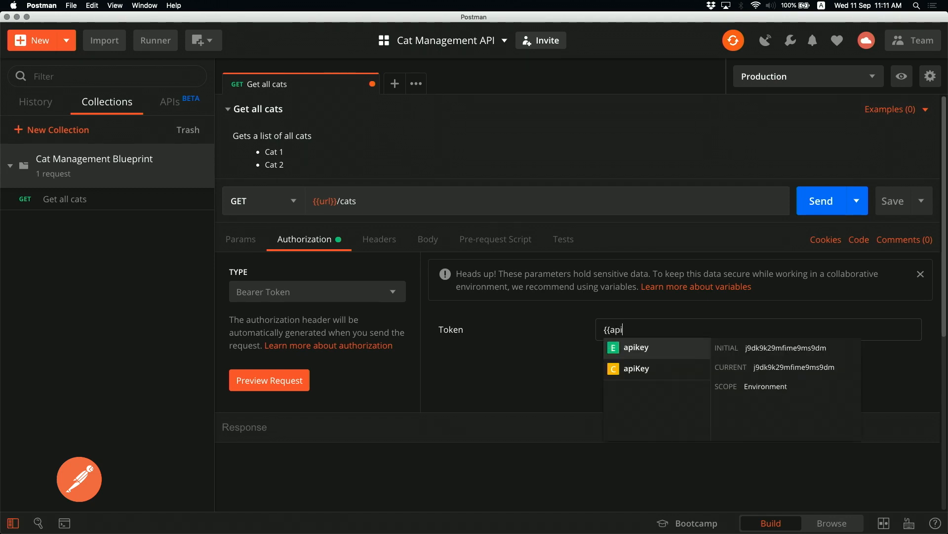
key(Return)
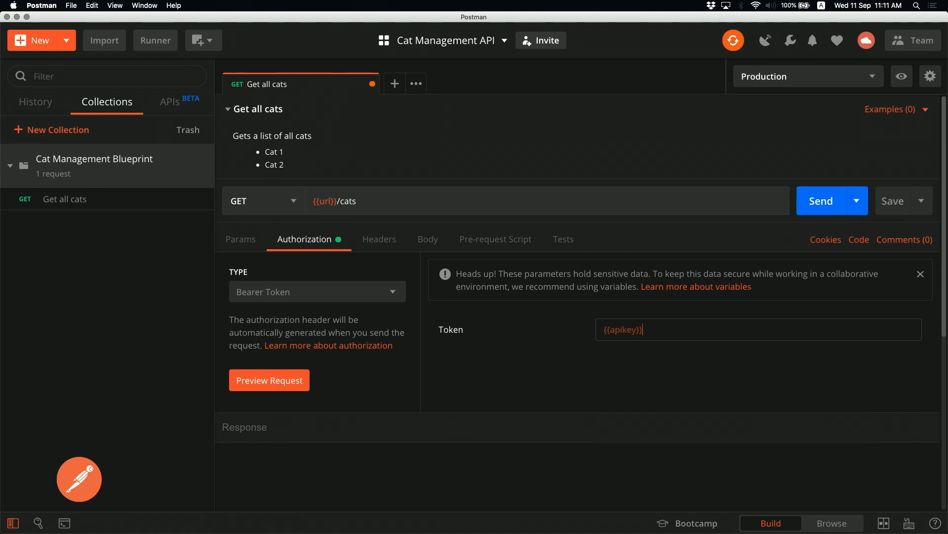
Rename the Cat Management Blueprint collection variable apiKey to apikey and update
click(200, 178)
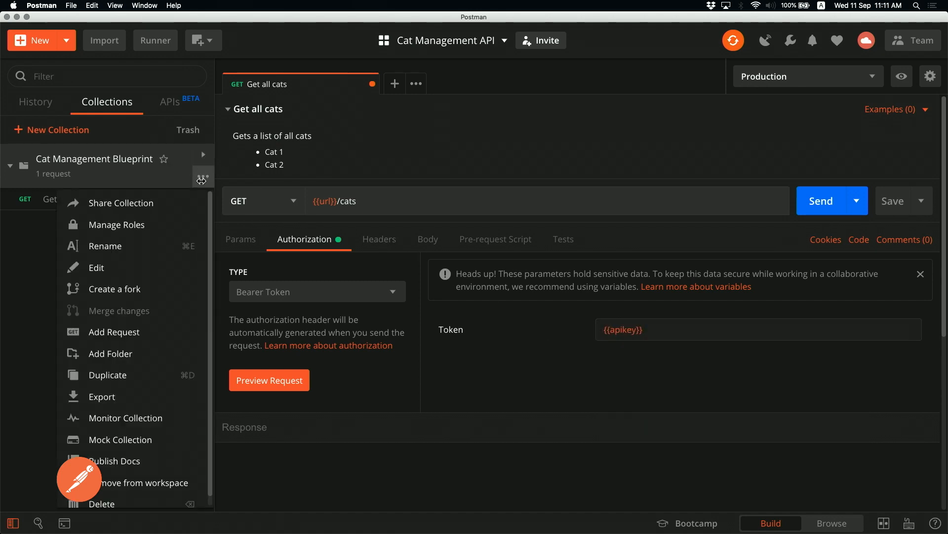
click(139, 270)
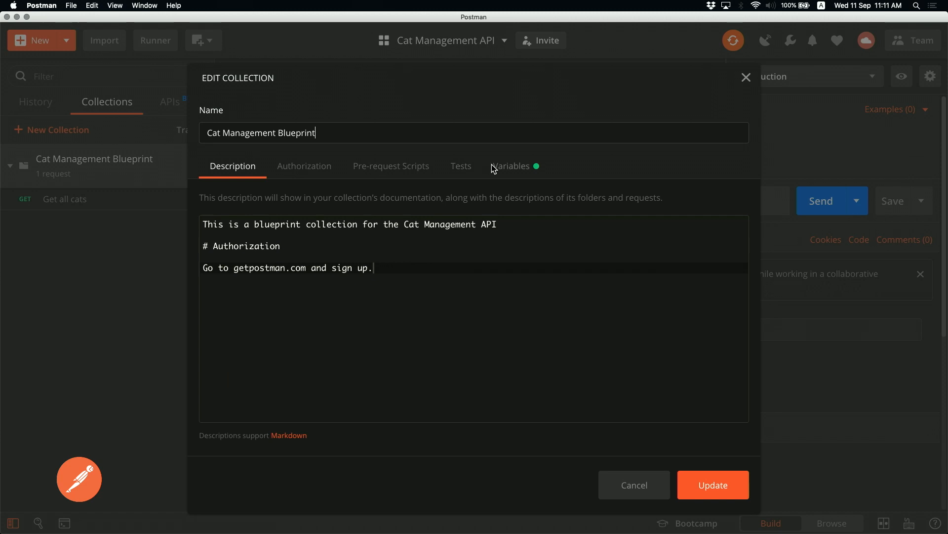
click(509, 167)
click(255, 273)
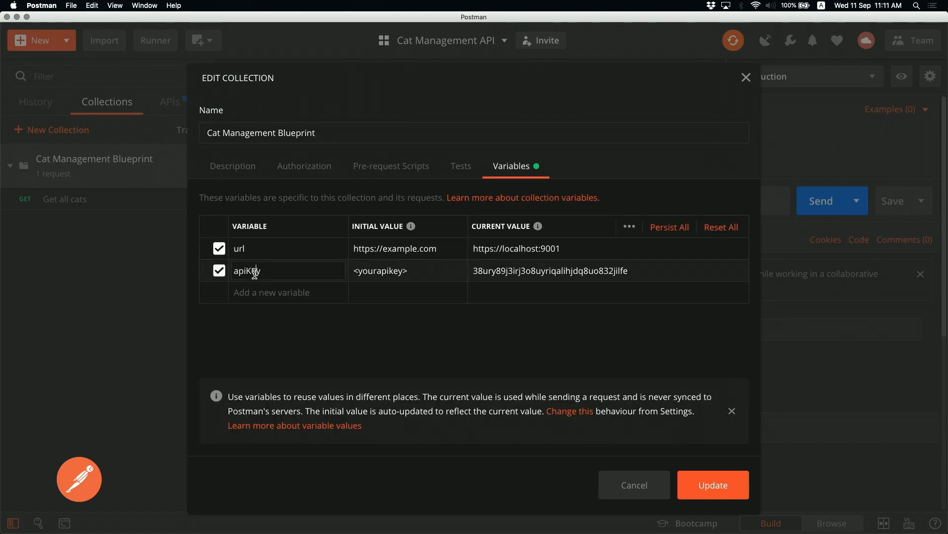
key(BackSpace)
text(k)
click(735, 492)
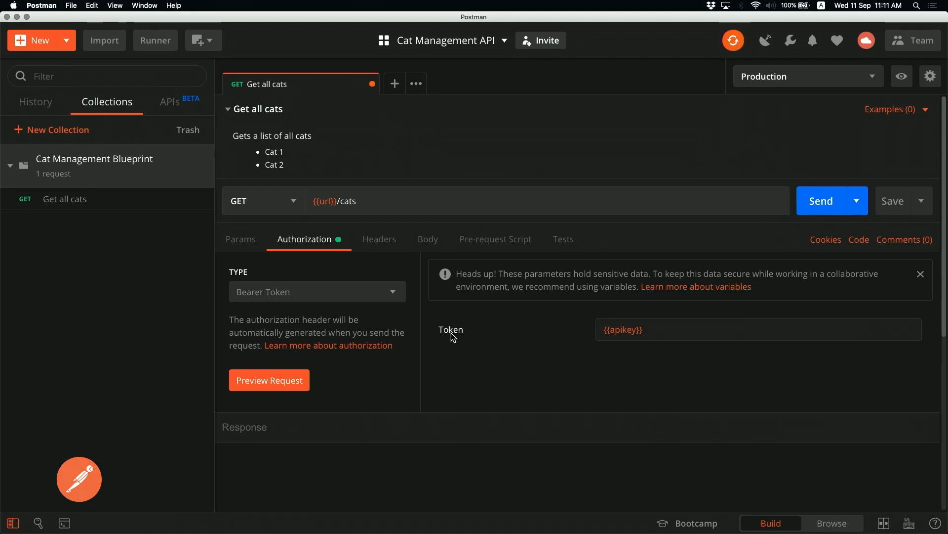
Keep Bearer Token as the auth type and save the Get all cats request
click(284, 293)
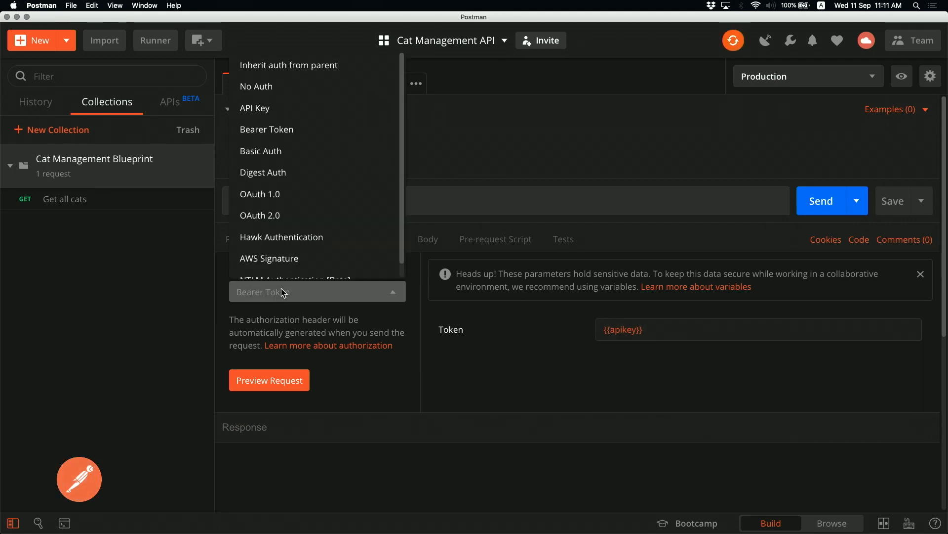
click(440, 379)
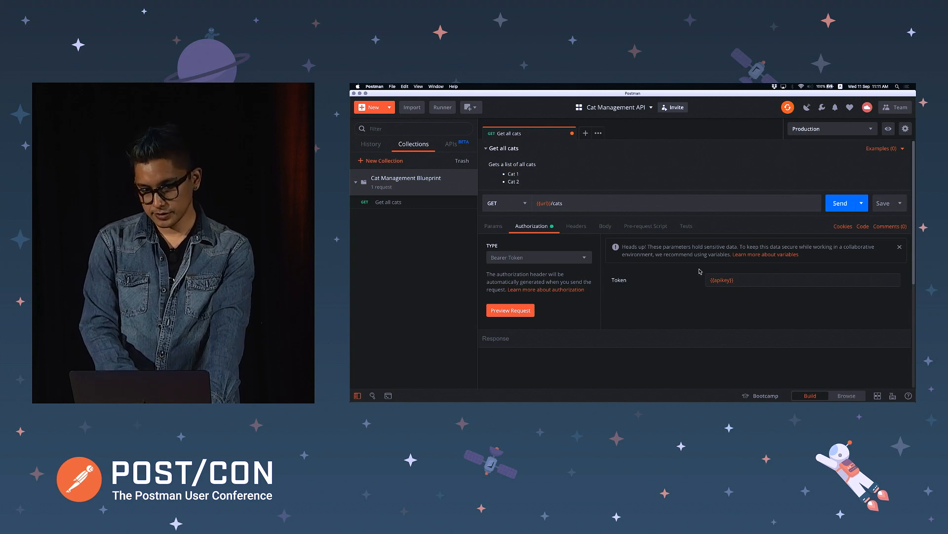
mouse_move(728, 280)
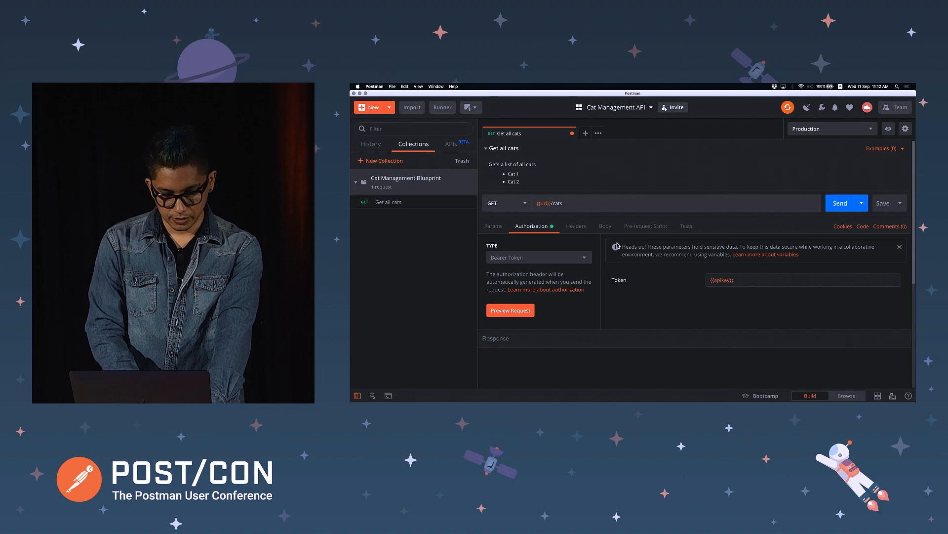
key(super+s)
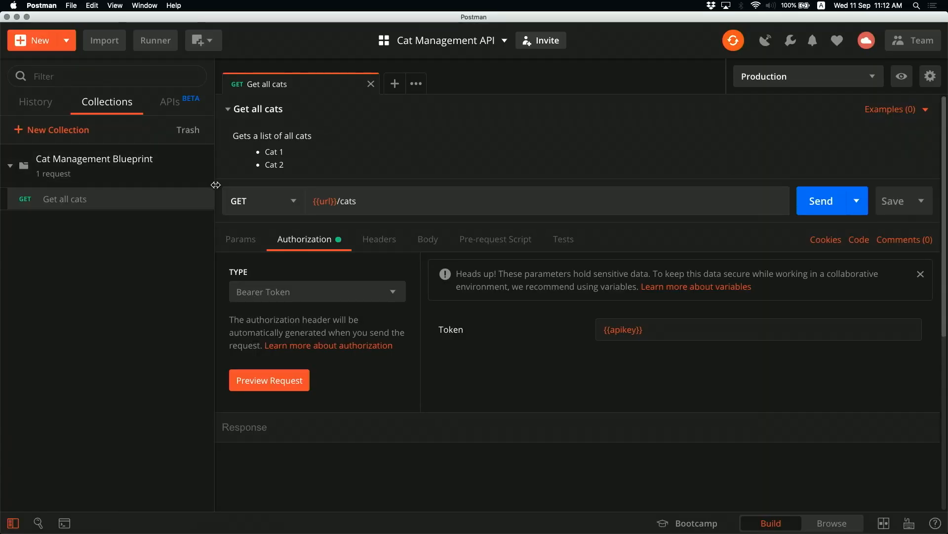
Set the Cat Management Blueprint collection's auth to Bearer Token using {{apikey}} and update
click(203, 175)
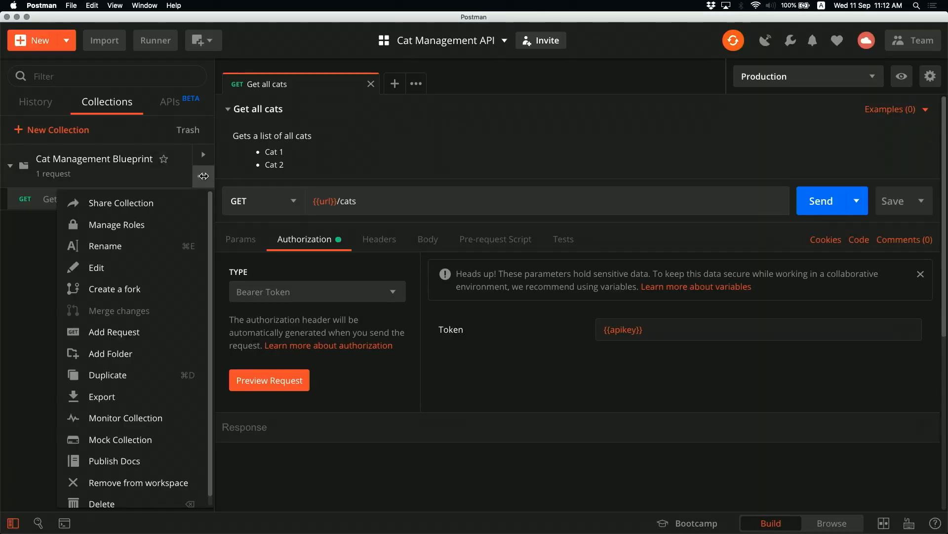
click(156, 271)
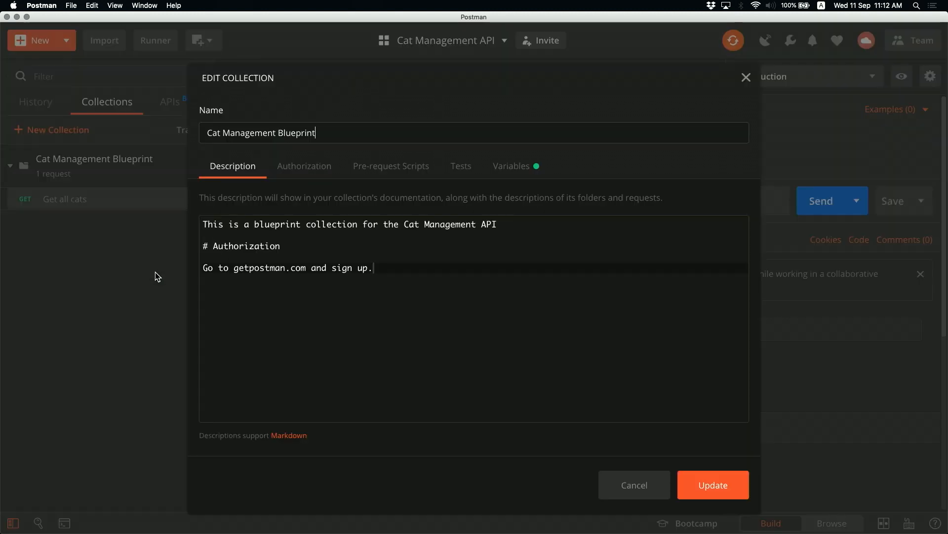
click(299, 171)
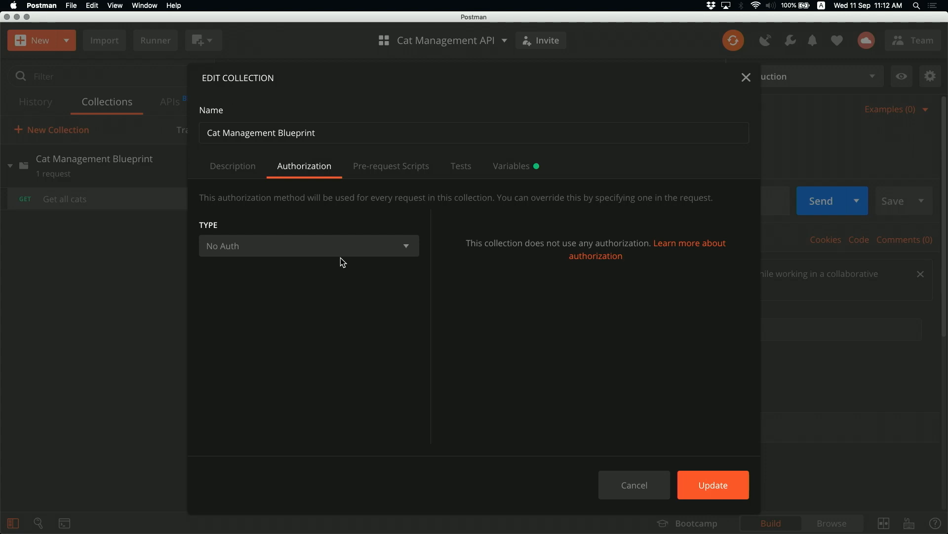
click(364, 248)
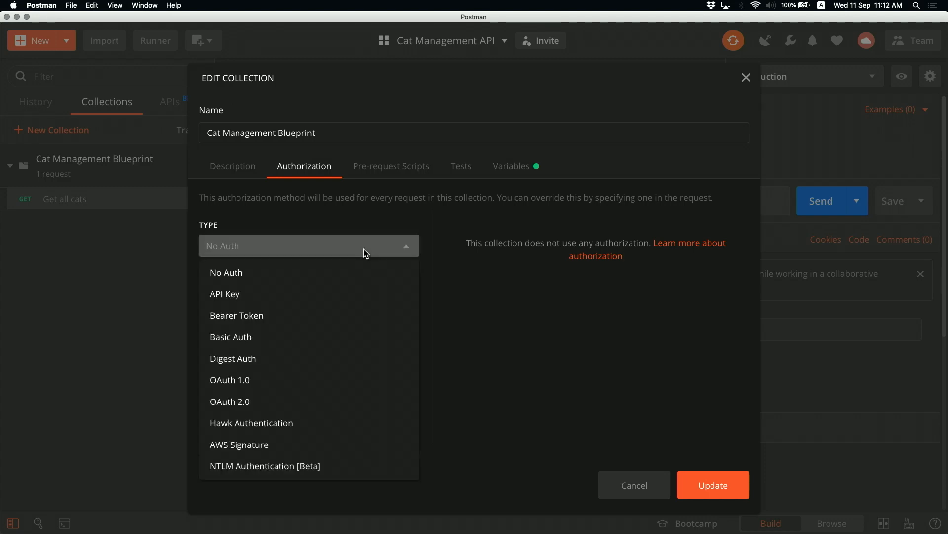
click(322, 307)
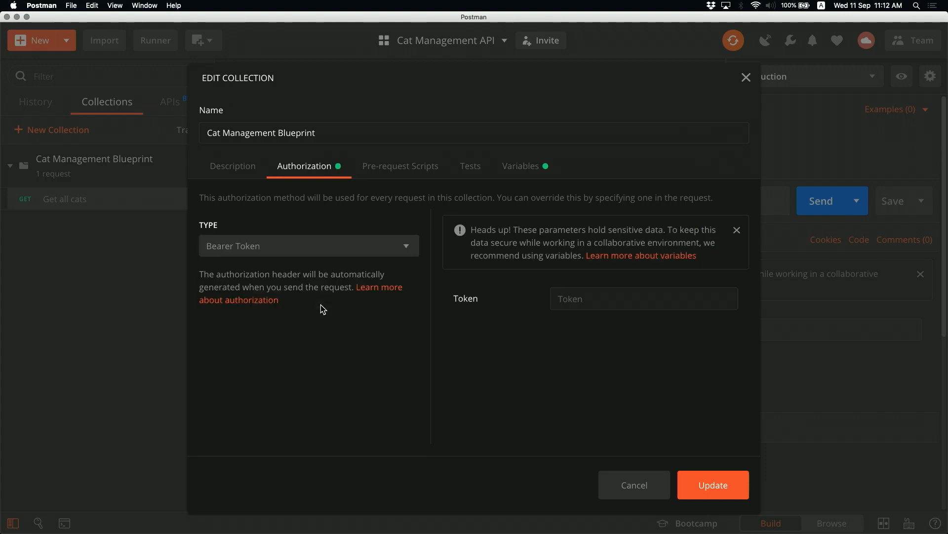
click(646, 299)
text({{)
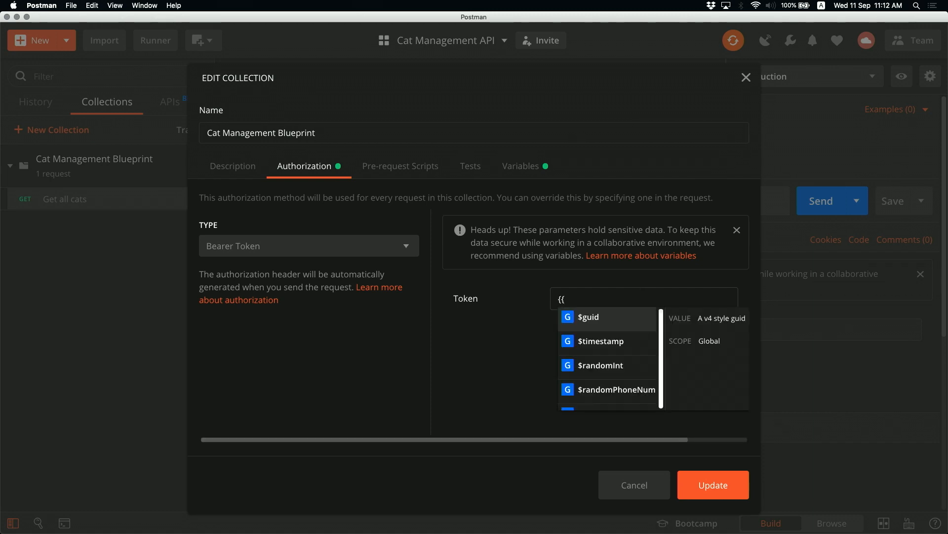
text(api)
key(Return)
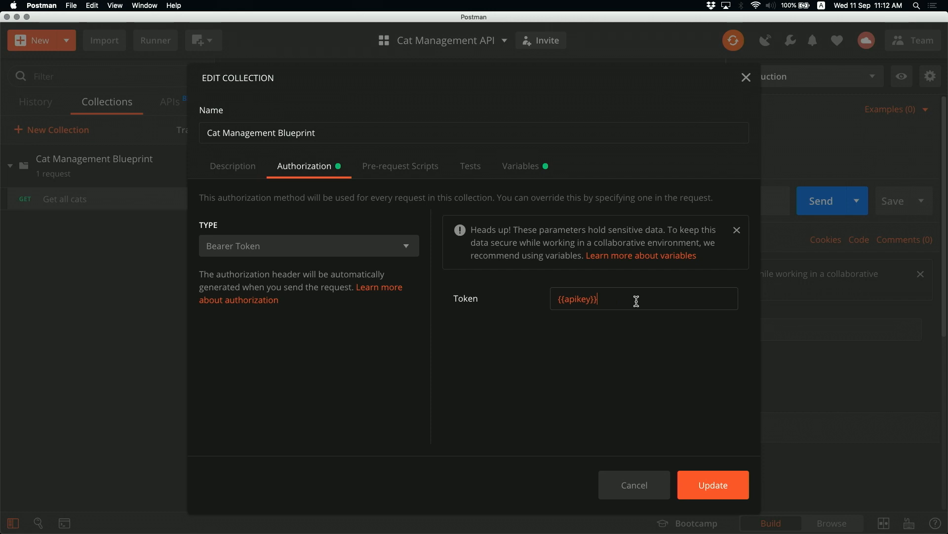
click(719, 488)
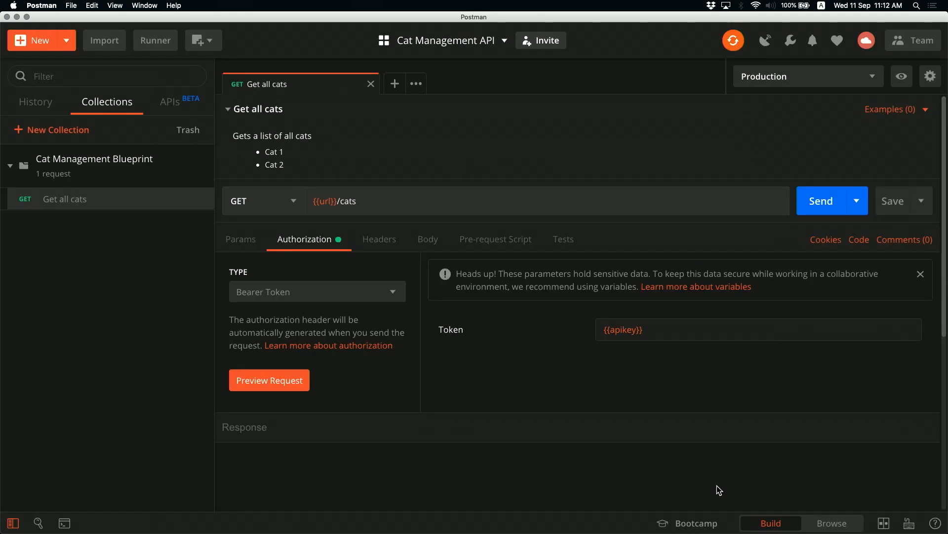
mouse_move(207, 180)
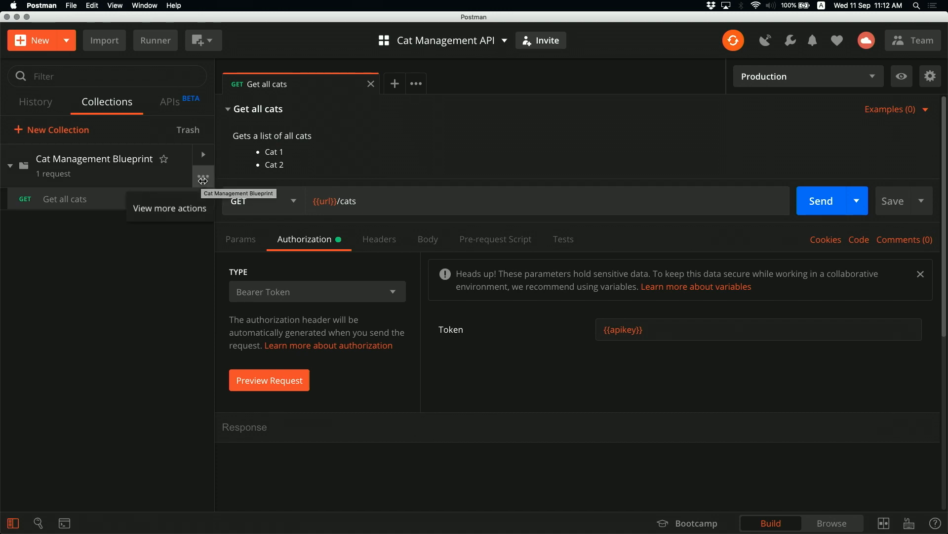
click(203, 178)
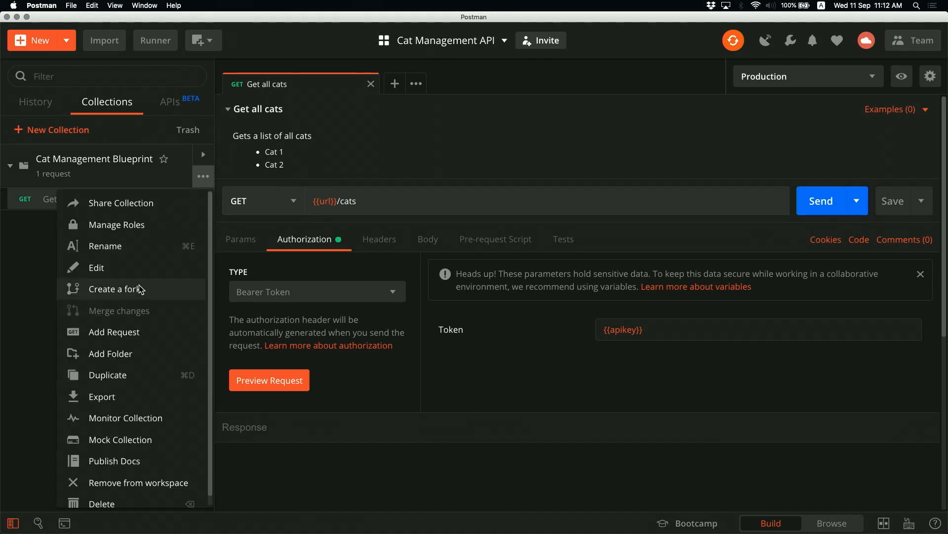
key(Escape)
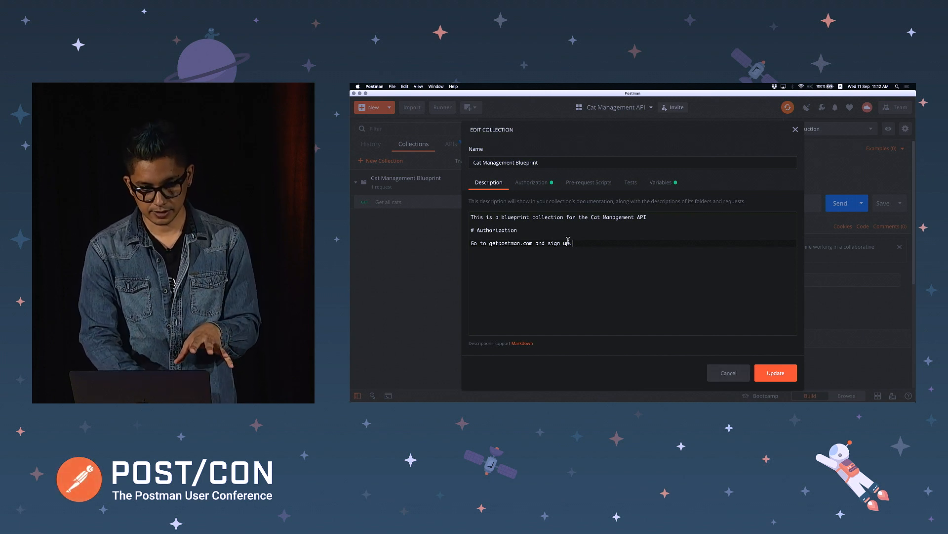
click(534, 183)
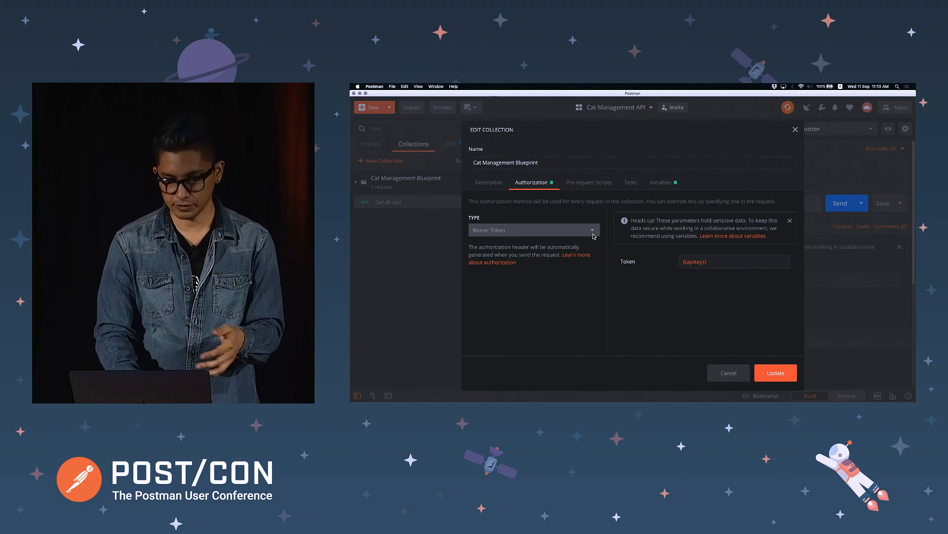
click(729, 373)
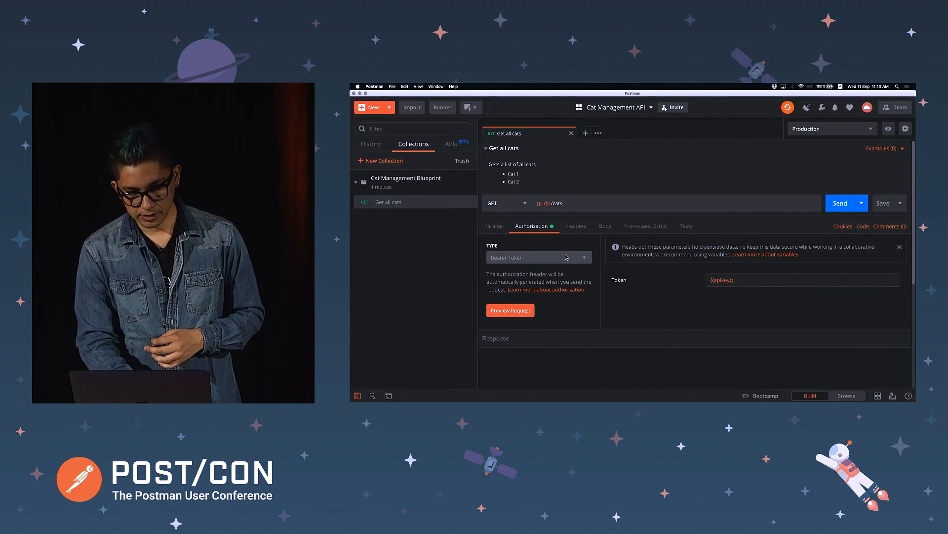
click(585, 257)
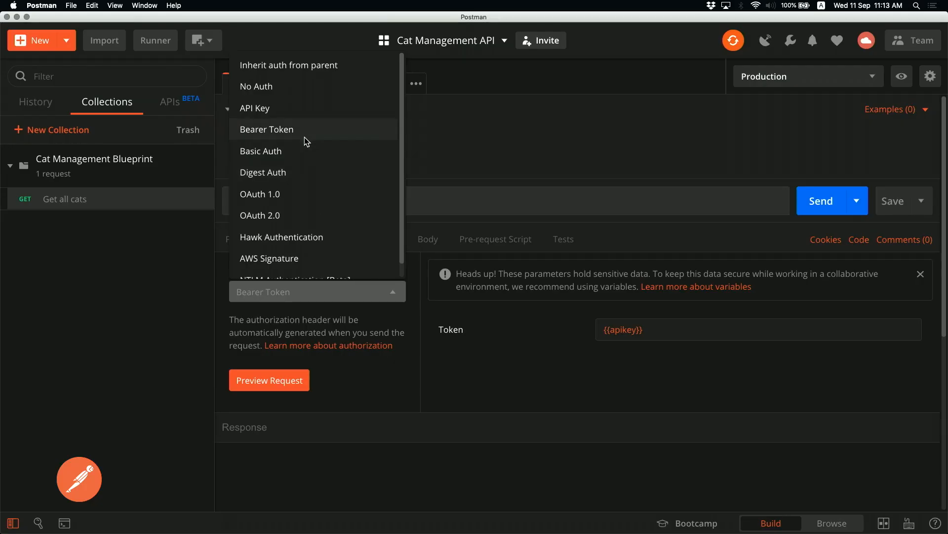
Switch Get all cats to Inherit auth from parent, save it, and collapse the description
click(534, 122)
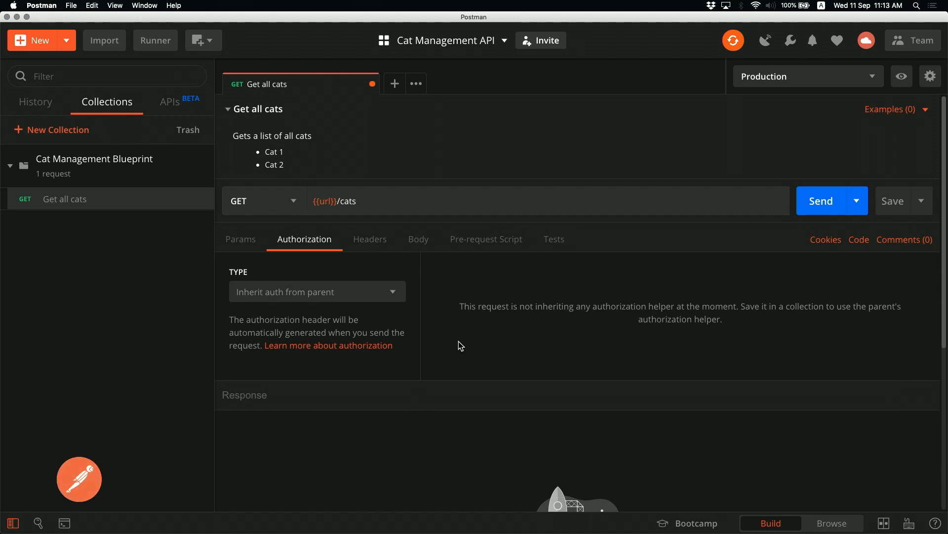
key(cmd+s)
click(234, 113)
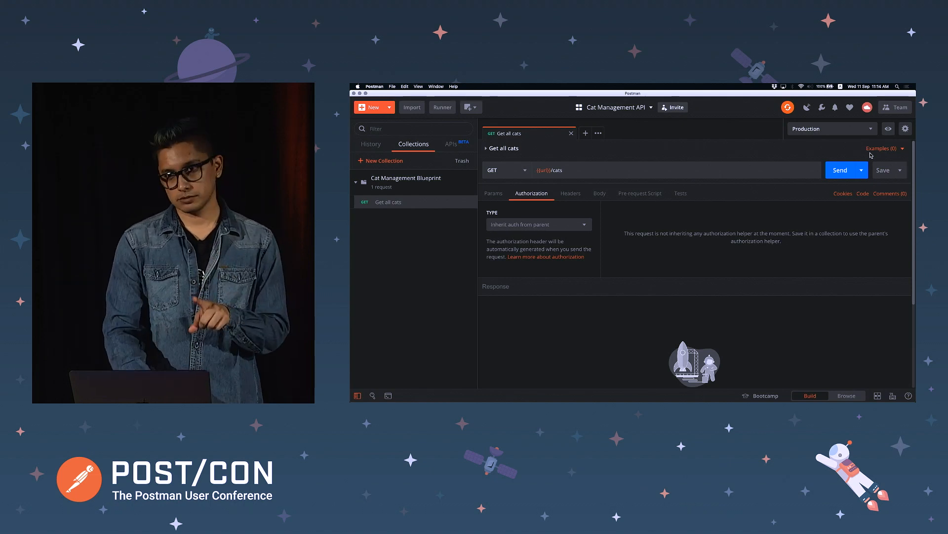
Add a 'This request returns:' line below the cat list in the Get all cats description
click(511, 149)
click(527, 149)
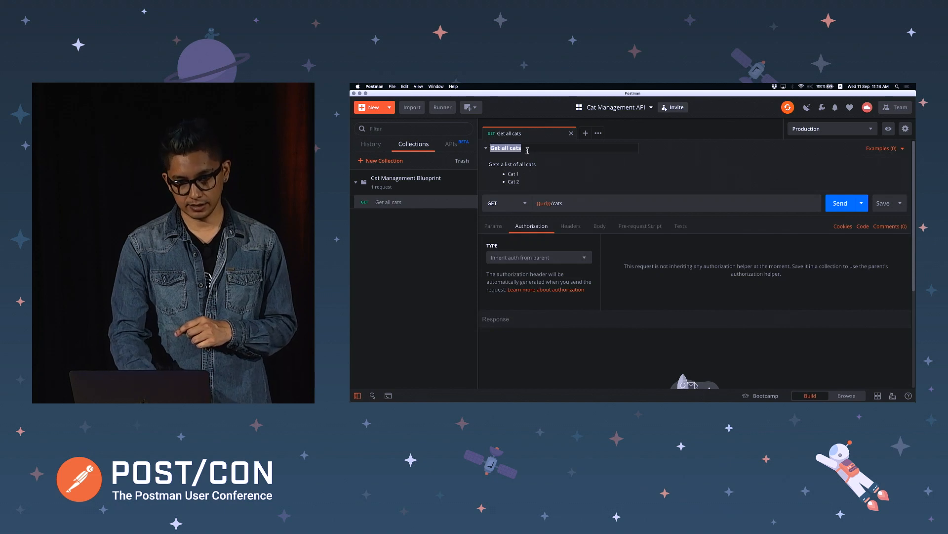
click(552, 168)
click(544, 164)
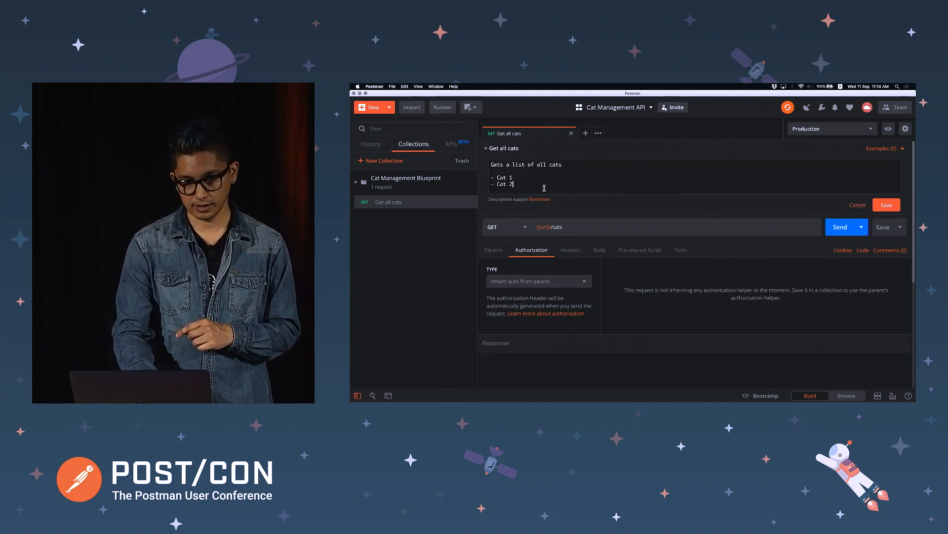
key(Return)
key(BackSpace)
key(BackSpace)
key(Return)
key(Return)
text(This req)
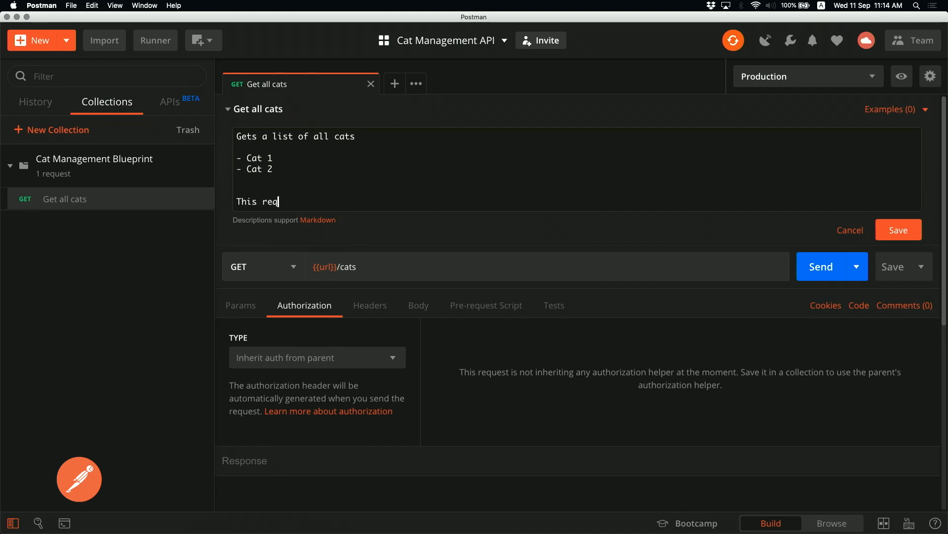
text(uest requrns:)
key(Return)
key(Return)
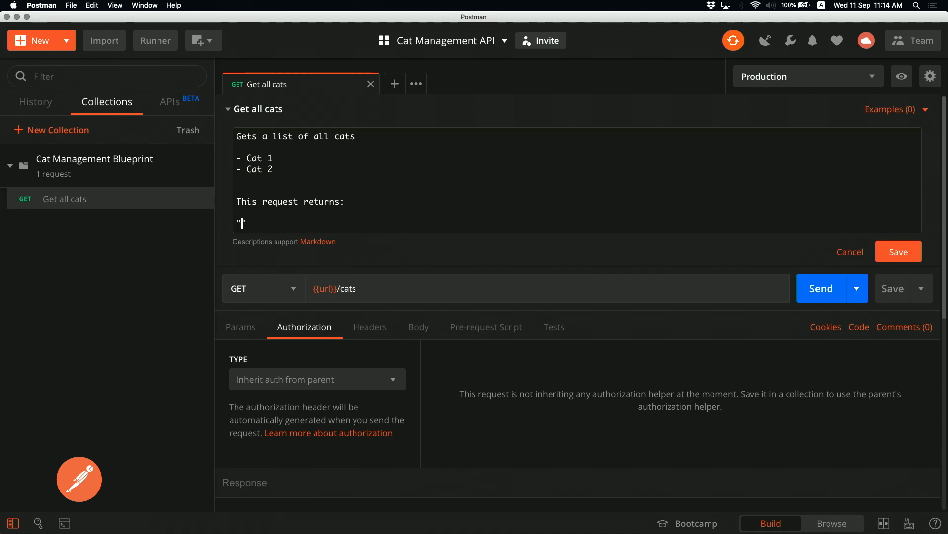
Type the JSON sample { "id": Integer } beneath that line
text("{)
key(Return)
text(")
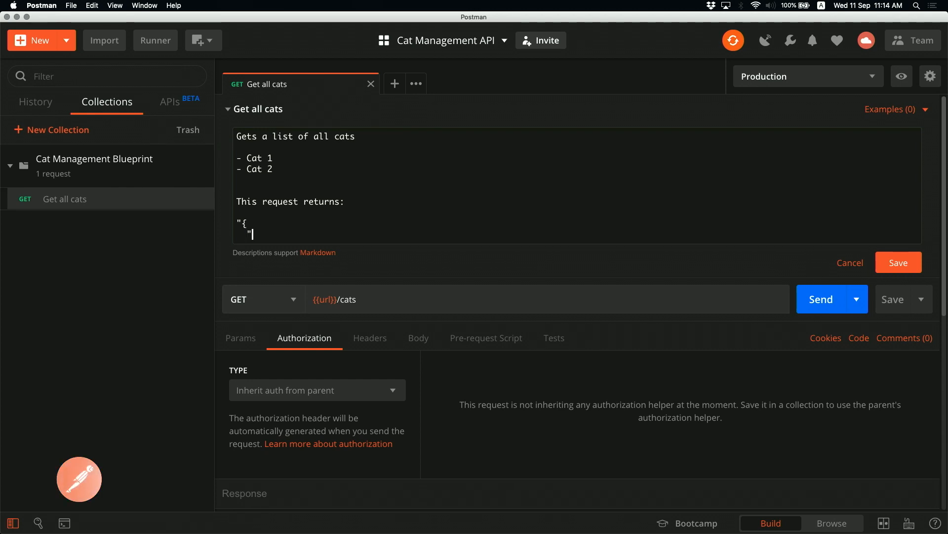
text(id";)
key(BackSpace)
key(BackSpace)
text(: )
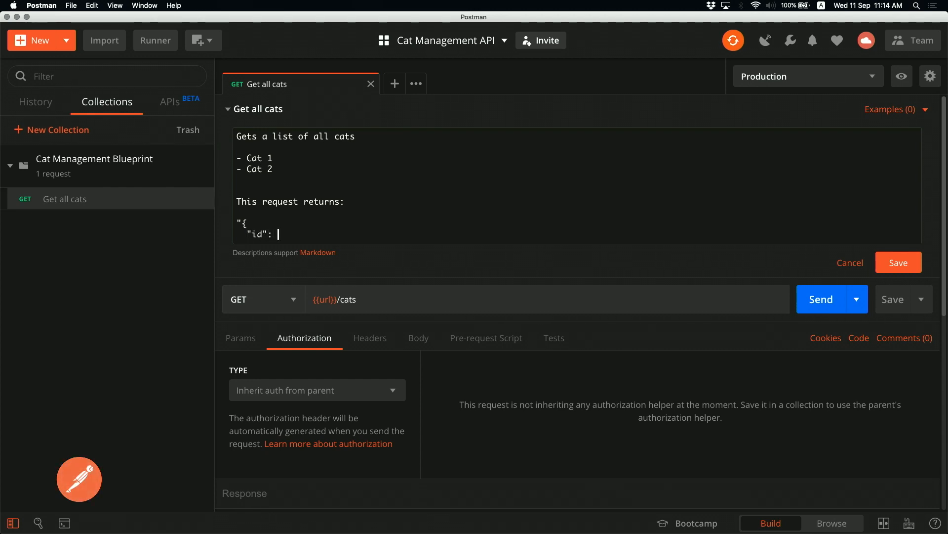
text(Integer)
key(Return)
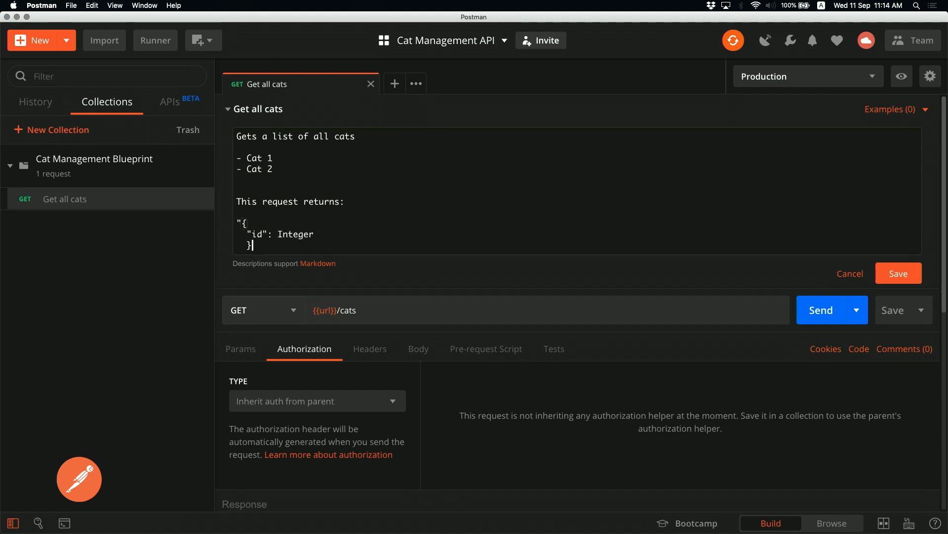
text(})
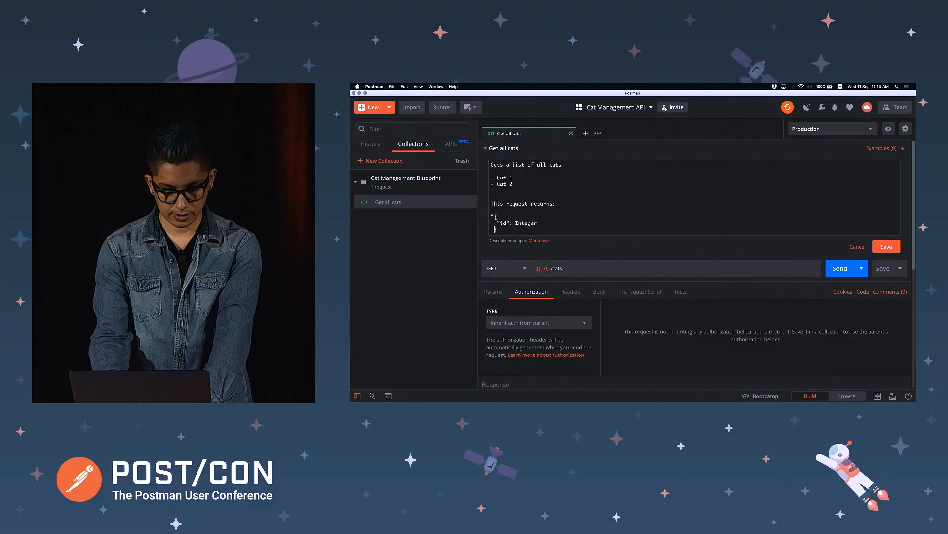
Wrap the JSON sample in ``` code fences, save the description, and open the collection details
key(Up)
key(Delete)
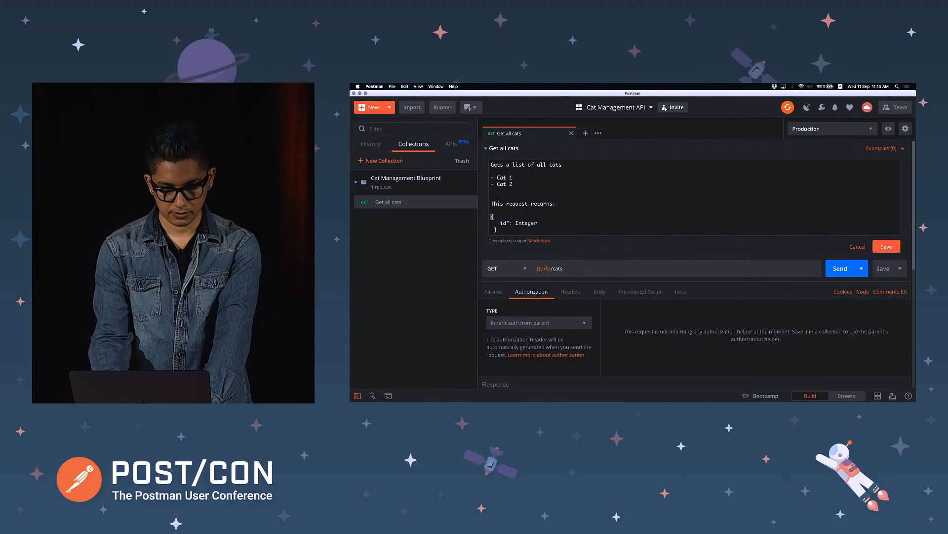
key(Return)
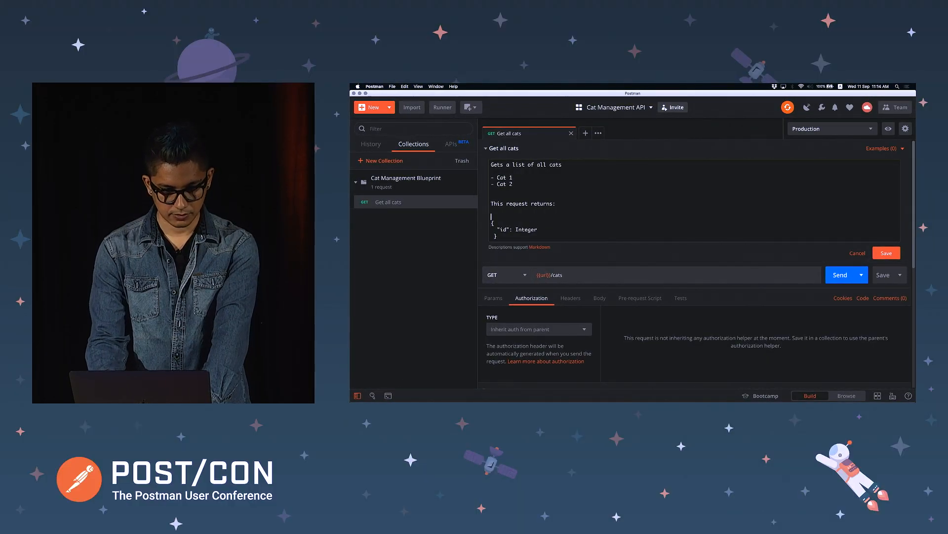
text(`)
click(500, 229)
key(Return)
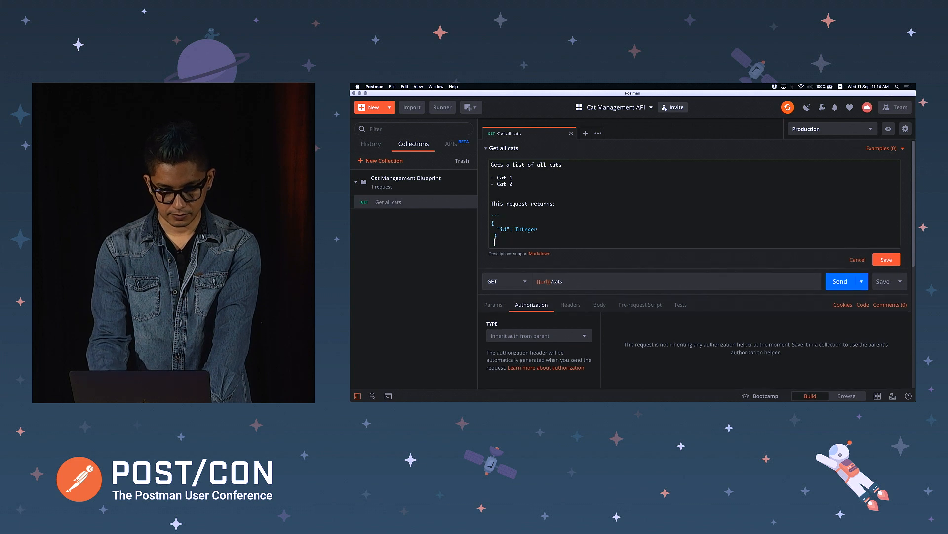
text(```)
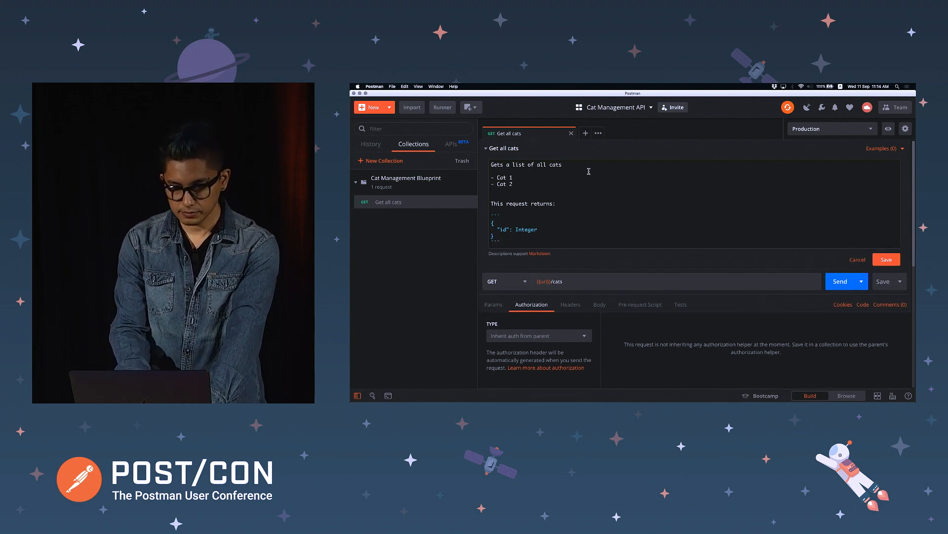
click(887, 259)
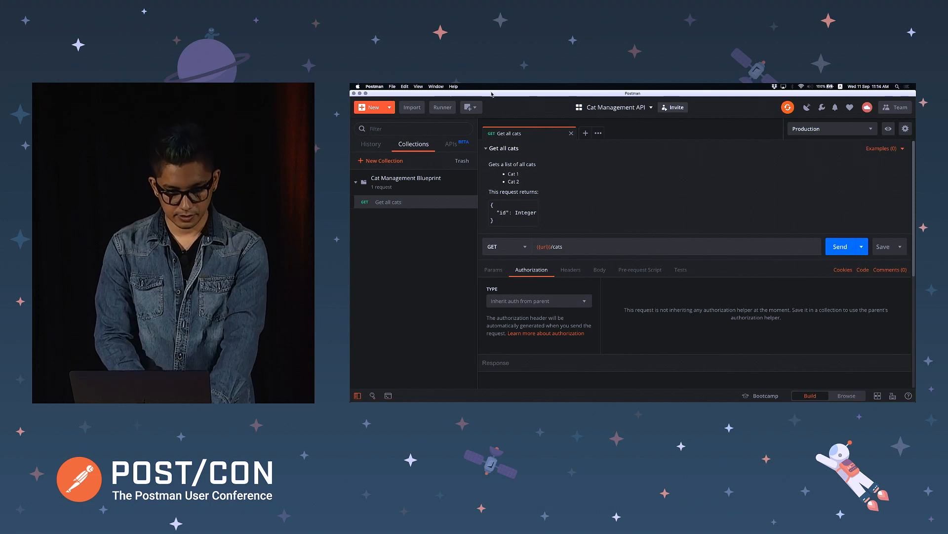
click(471, 175)
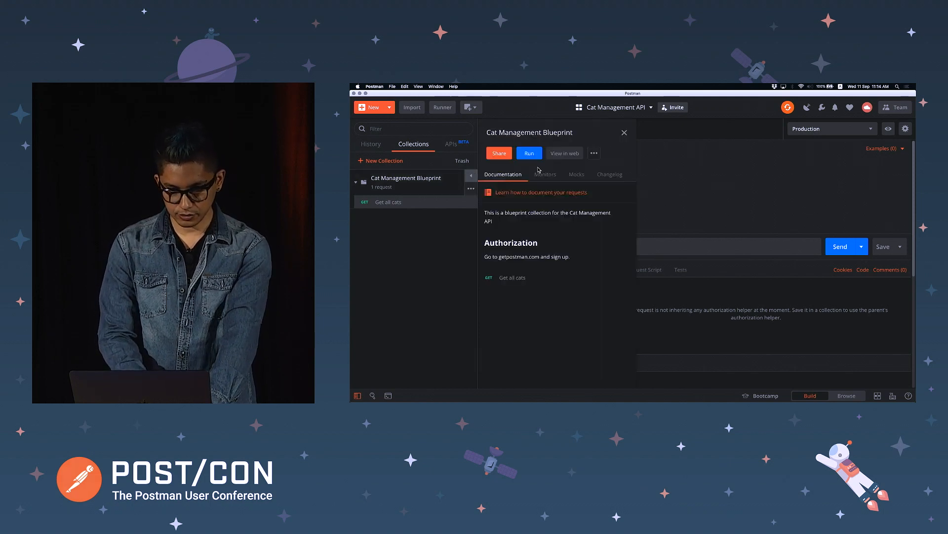
View the collection docs in Chrome, close the older Cat Management tab, and enlarge the page
click(564, 157)
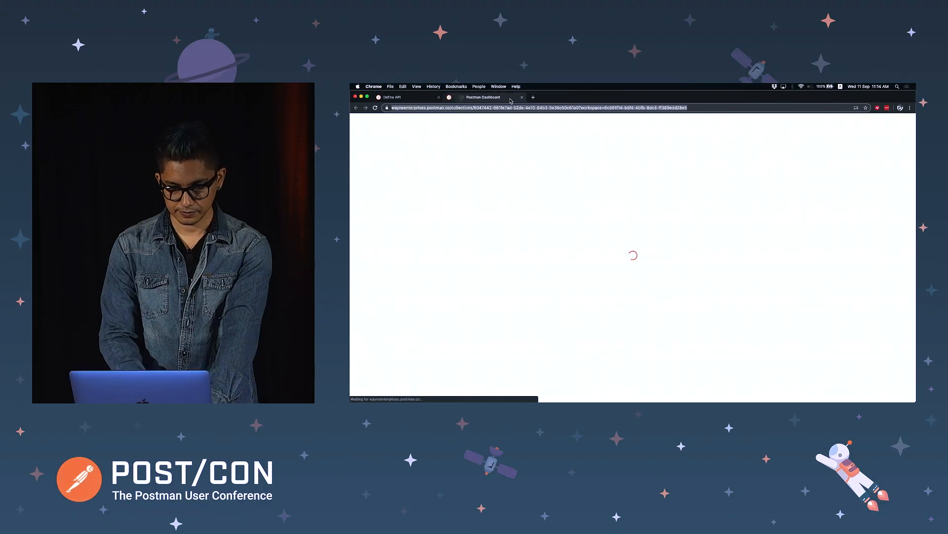
click(509, 97)
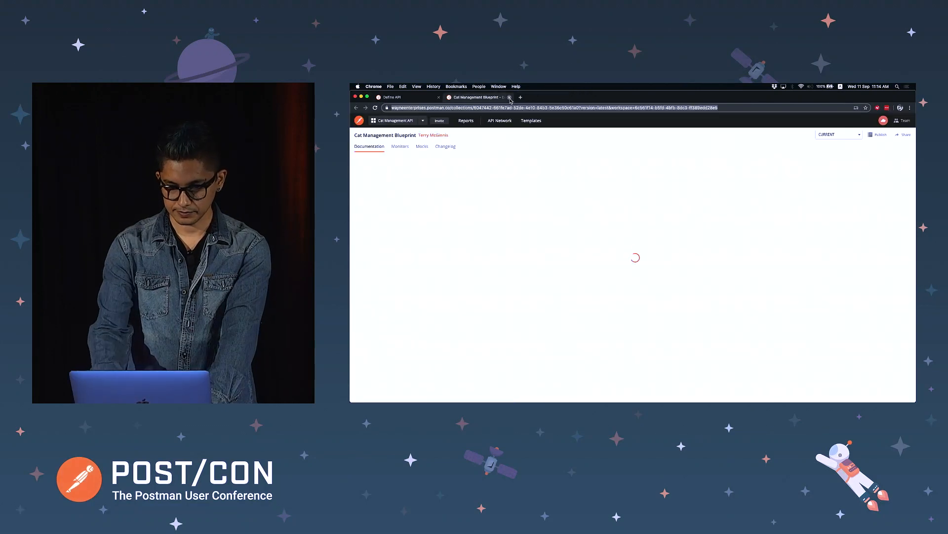
key(super+equal)
key(super+equal)
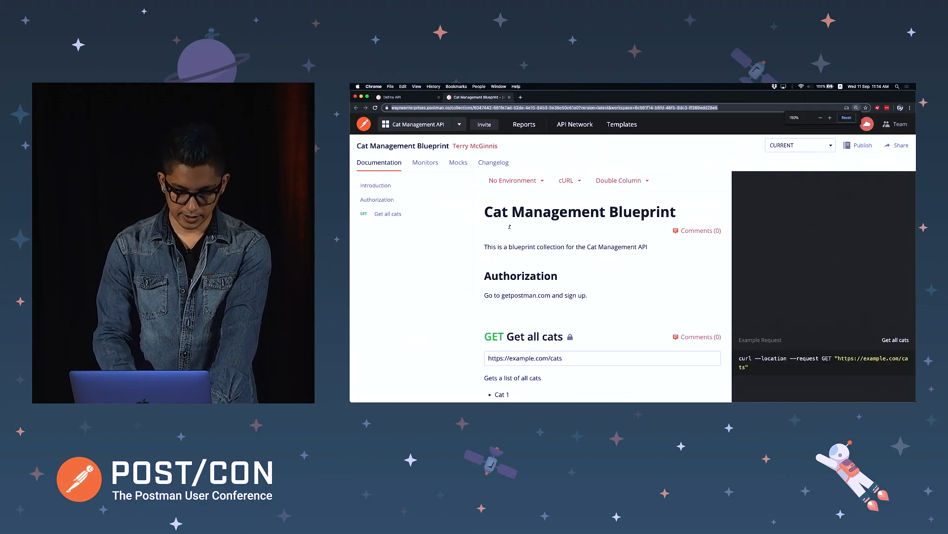
scroll(543, 292, down, 3)
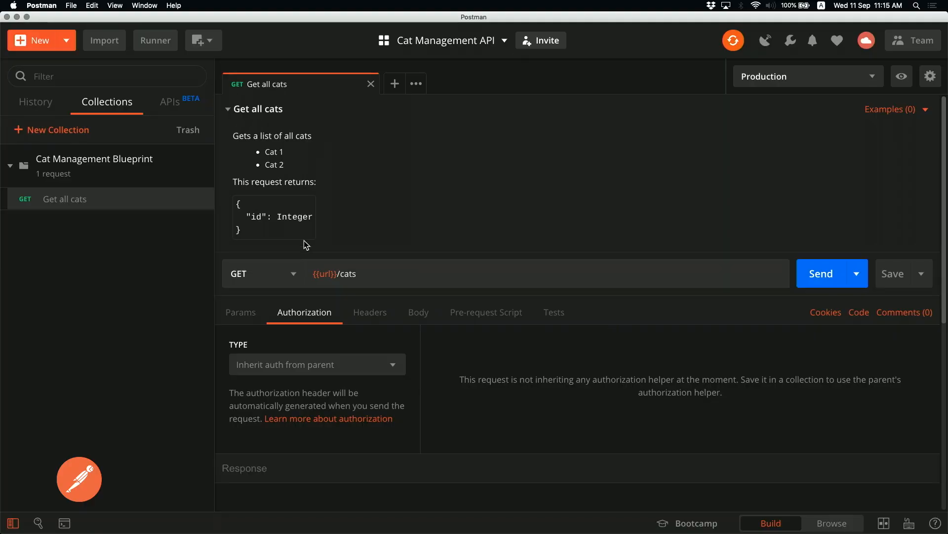
Delete the 'This request returns' JSON block from the description, save, and view the examples list
mouse_move(332, 169)
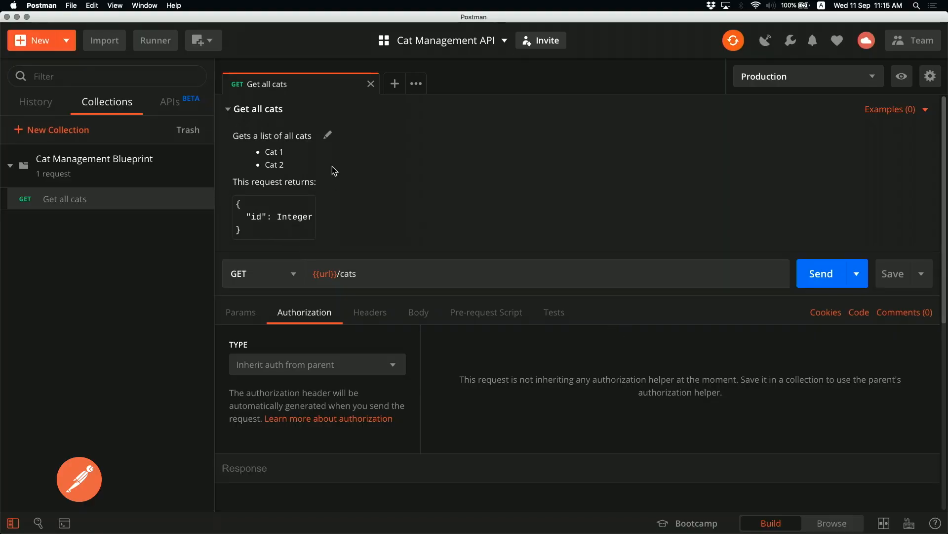
click(329, 136)
mouse_move(267, 269)
mouse_down()
mouse_move(238, 235)
mouse_move(237, 182)
mouse_up()
key(BackSpace)
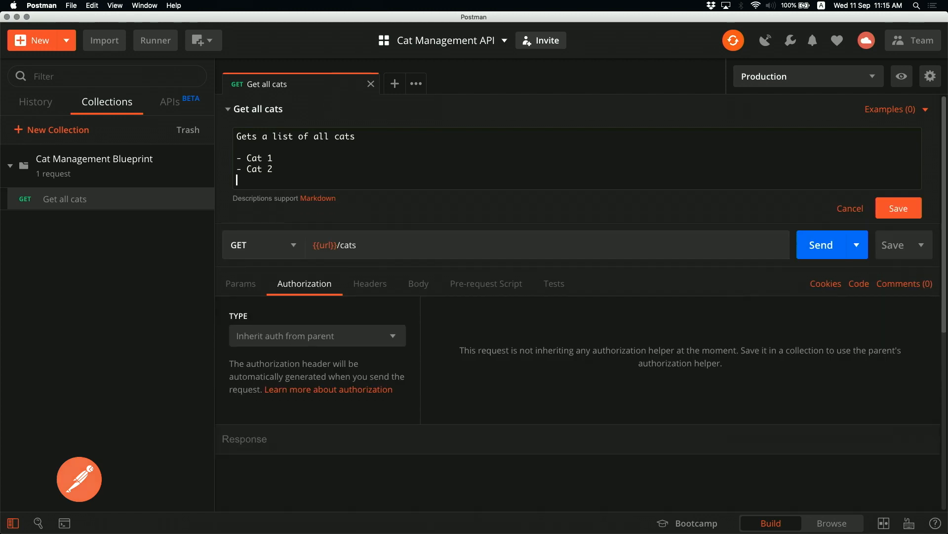
click(898, 208)
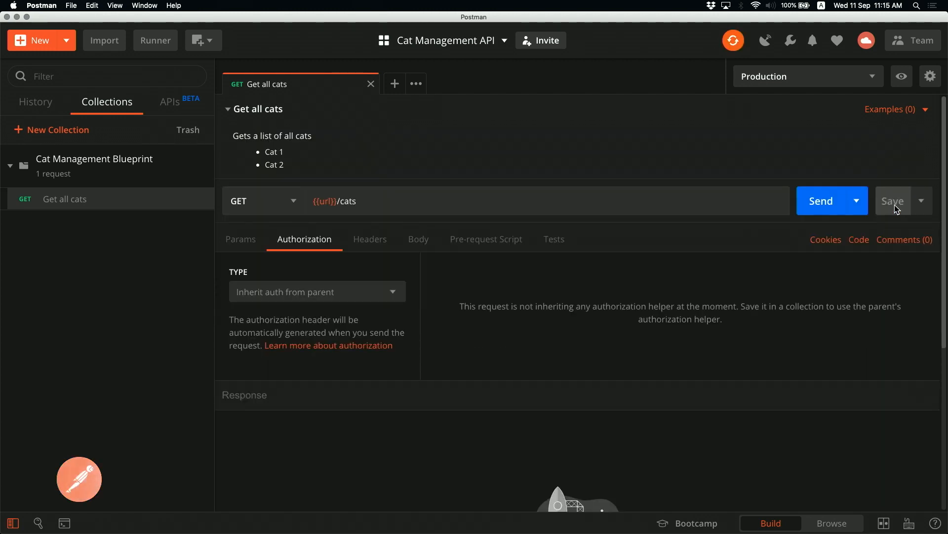
click(893, 111)
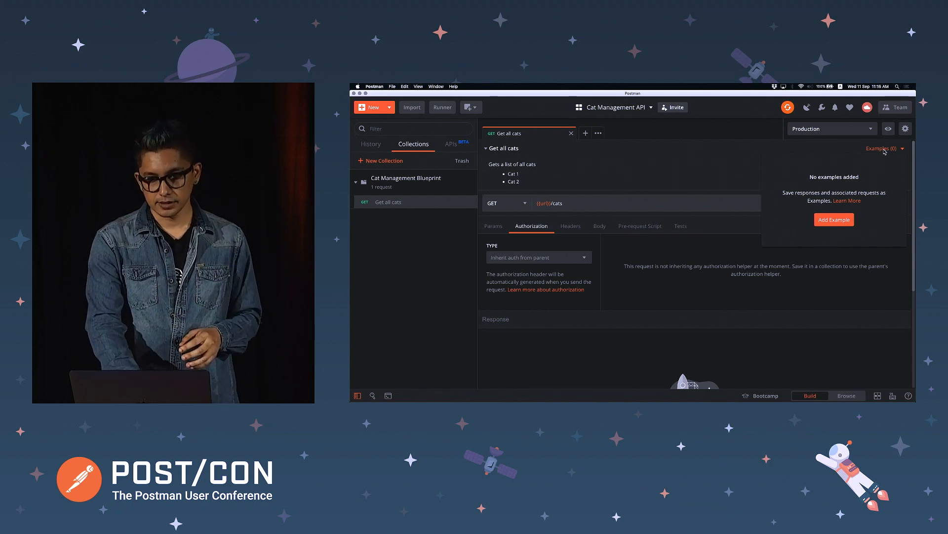
Add a new example to Get all cats and review its body and headers tabs
click(838, 221)
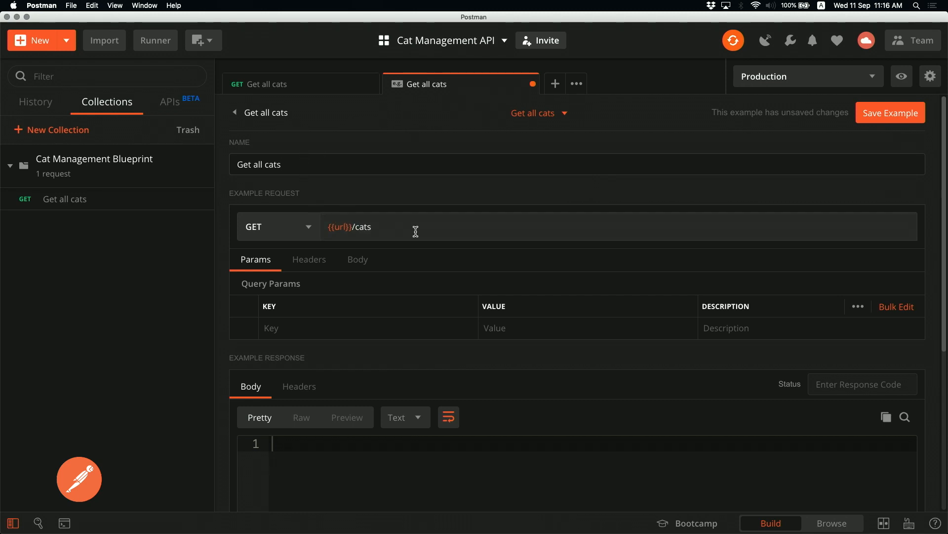
scroll(434, 338, down, 2)
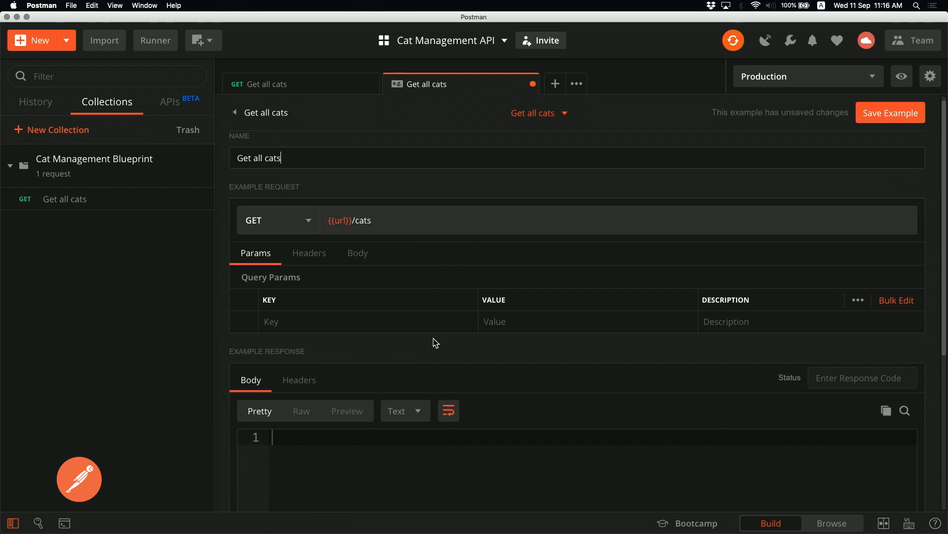
click(368, 250)
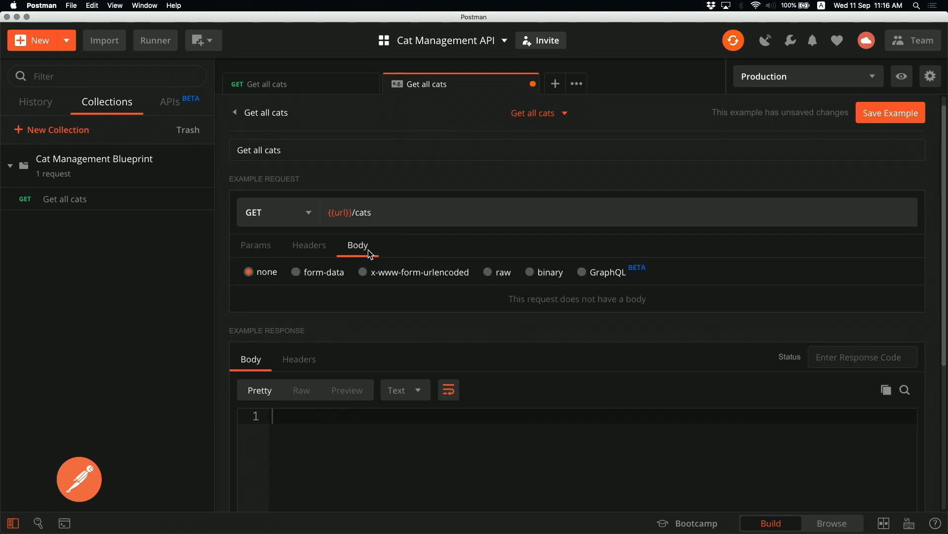
click(316, 250)
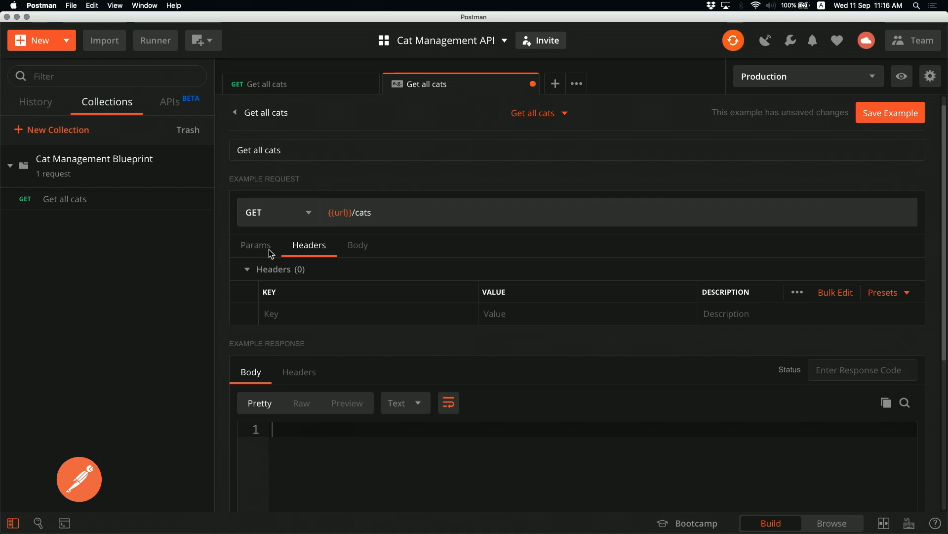
scroll(369, 439, down, 5)
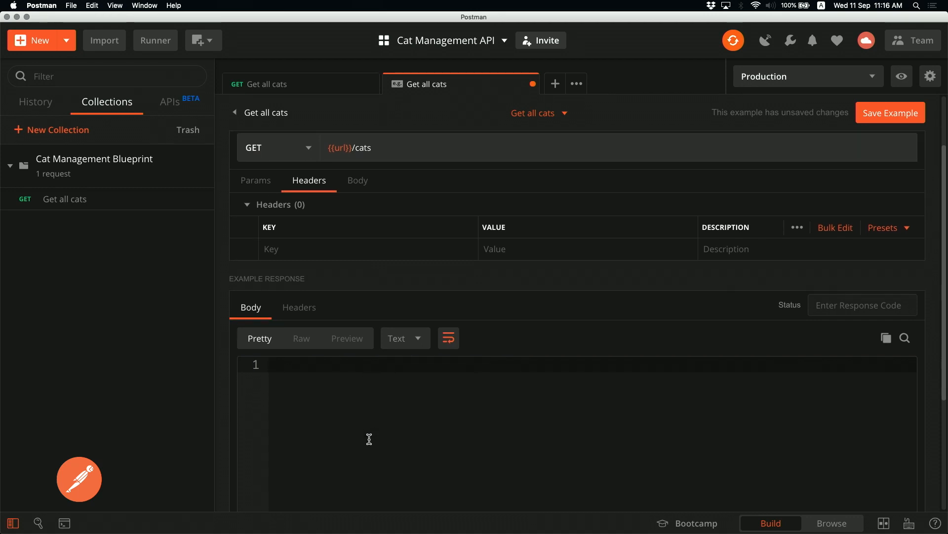
click(298, 292)
click(254, 291)
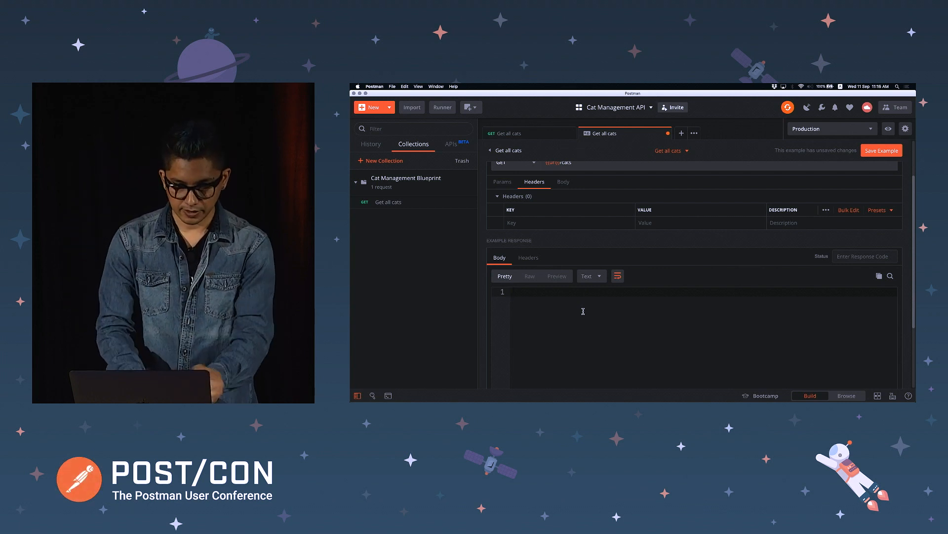
Name the example 'Success: Get all cats'
scroll(583, 311, up, 2)
scroll(584, 311, up, 1)
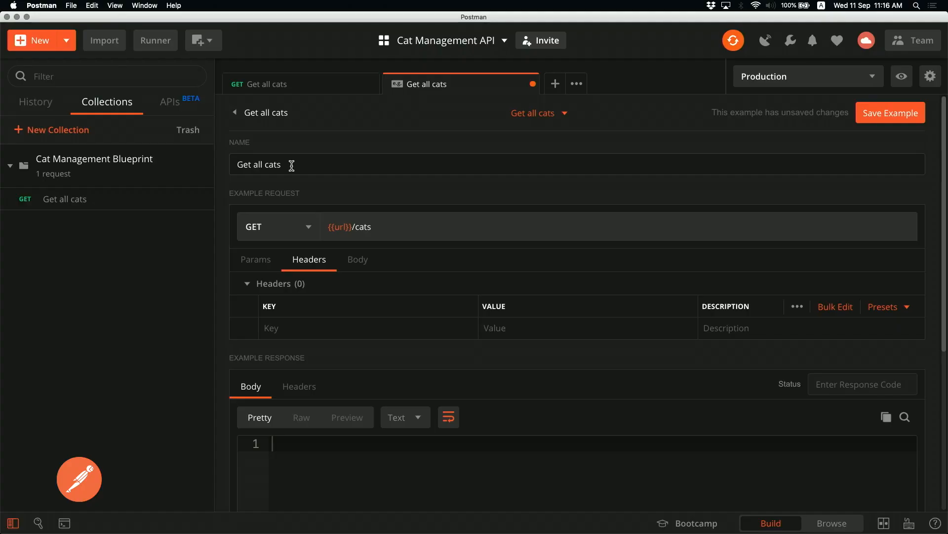
click(237, 164)
text(Success:)
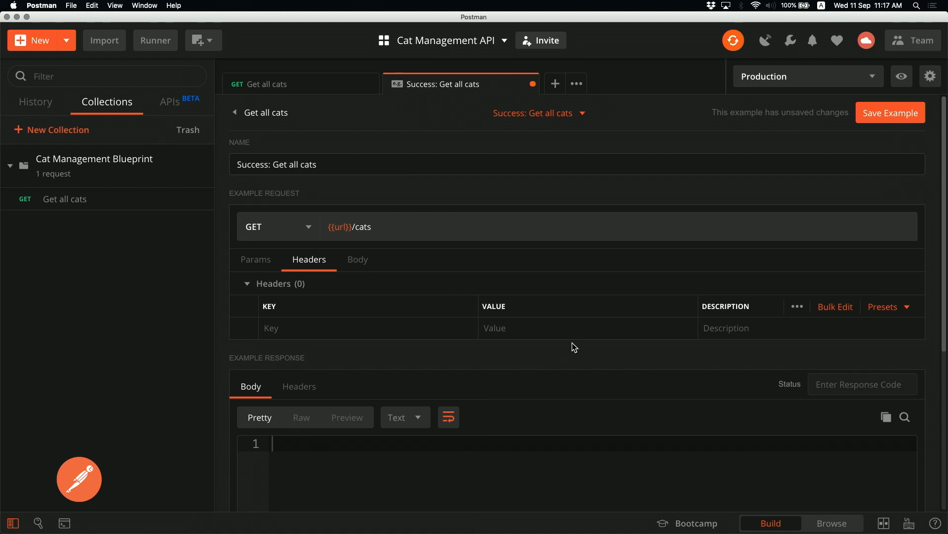
scroll(573, 342, down, 3)
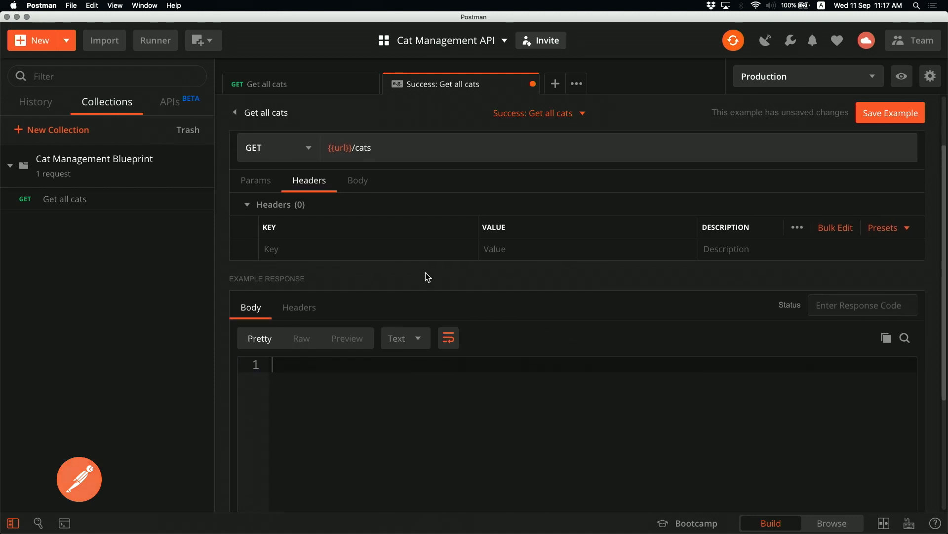
Add a Content-Type: application/json header to the example
click(416, 253)
text(a)
key(BackSpace)
text(content-ty)
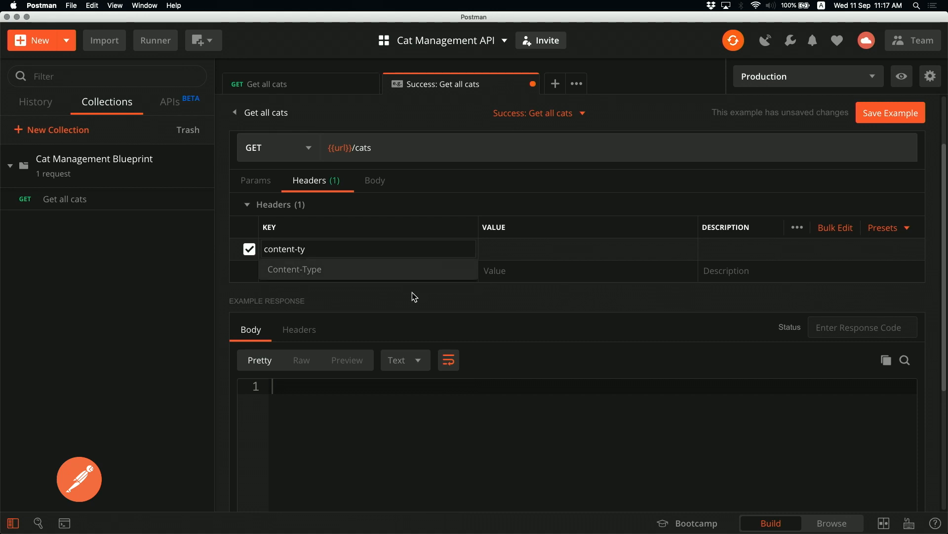
click(404, 271)
click(507, 250)
text(json)
click(517, 275)
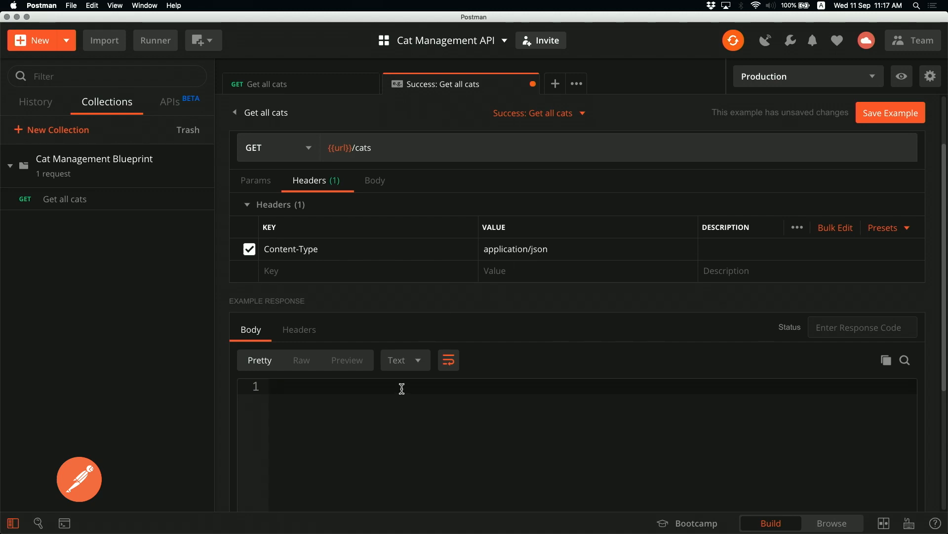
Set the example's response status to 200 OK
scroll(402, 388, down, 3)
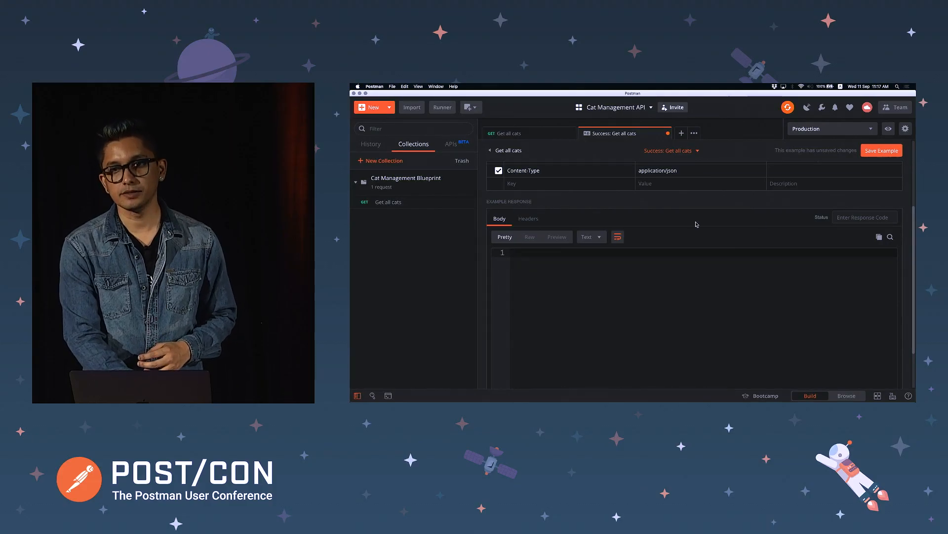
click(862, 216)
text(200)
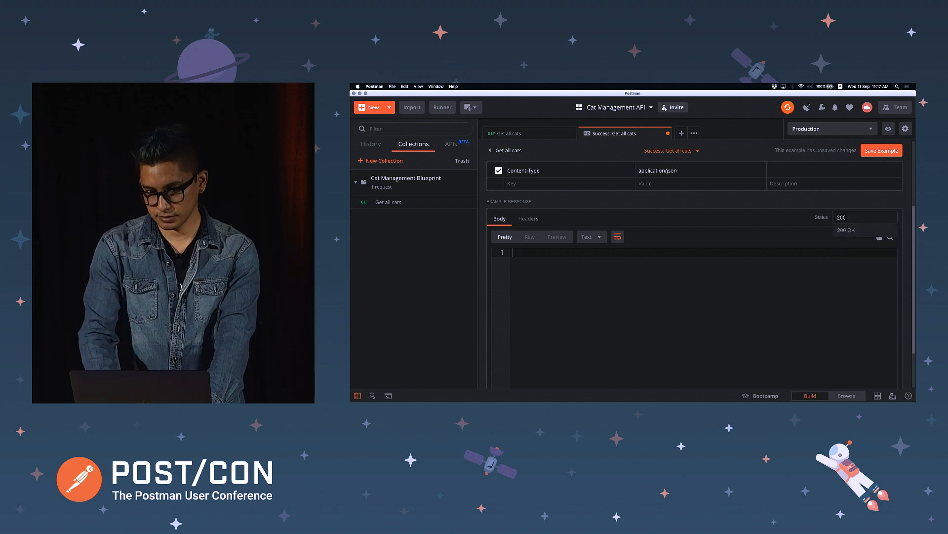
click(862, 228)
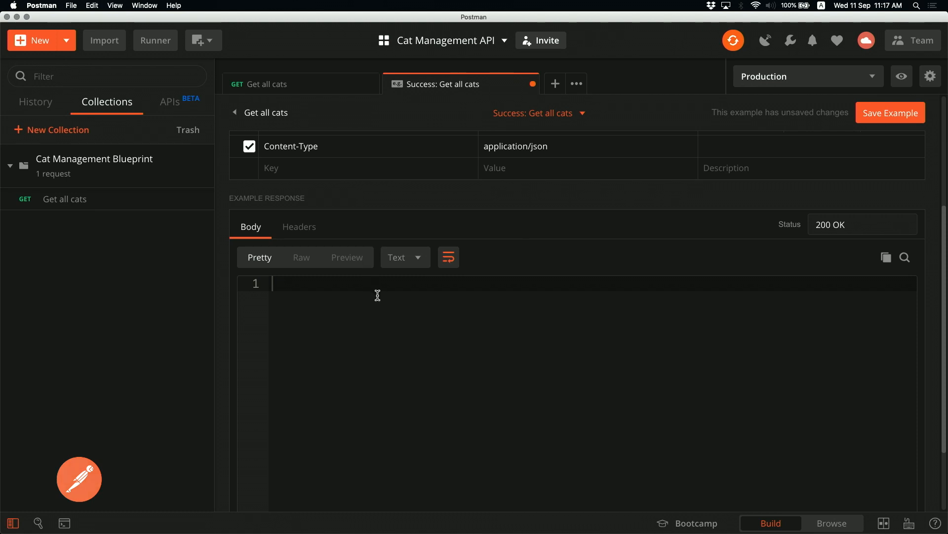
Switch the response body format to JSON and start an array containing one object
click(421, 263)
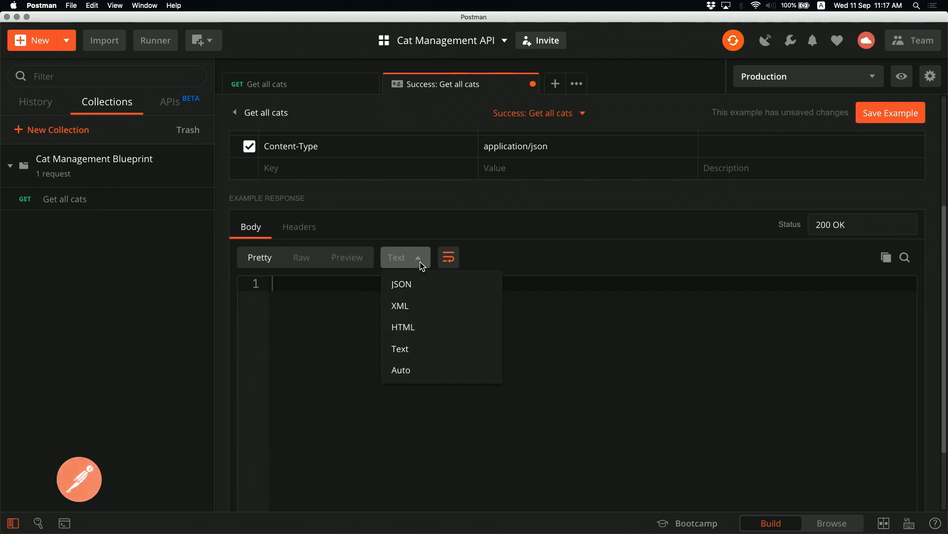
click(416, 285)
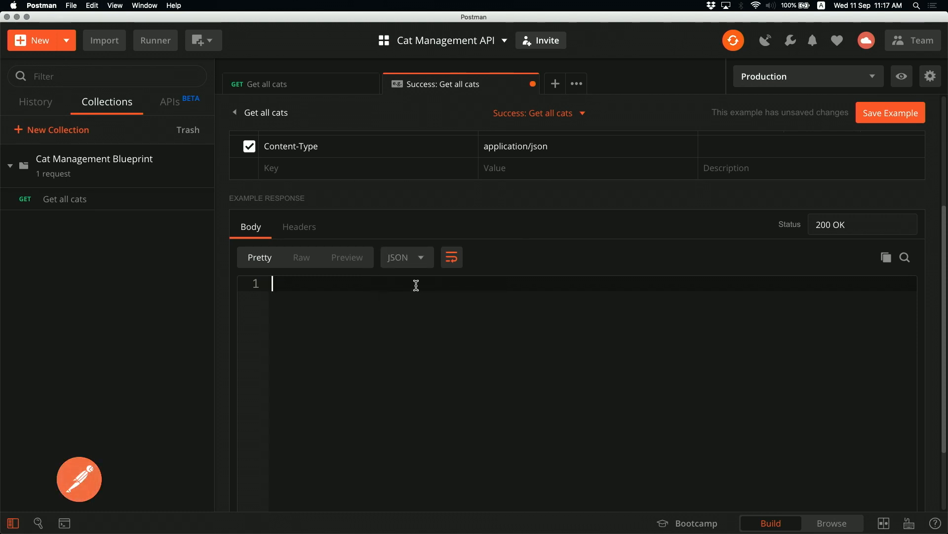
text({)
key(BackSpace)
text([)
key(Return)
key(BackSpace)
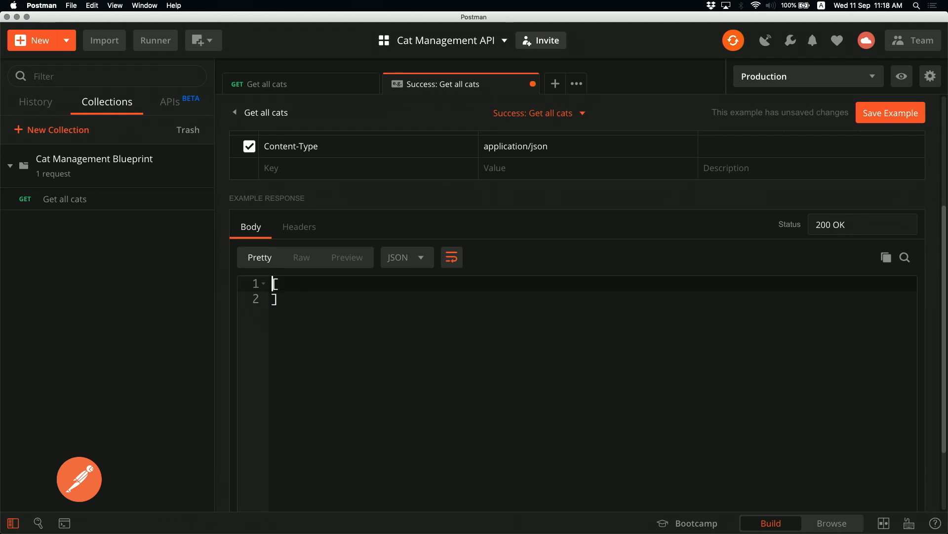
key(Return)
text({)
key(Return)
Fill the cat object with id 1, name Lucy, breed Black Leopard, age 1, then switch to Keynote
text("id")
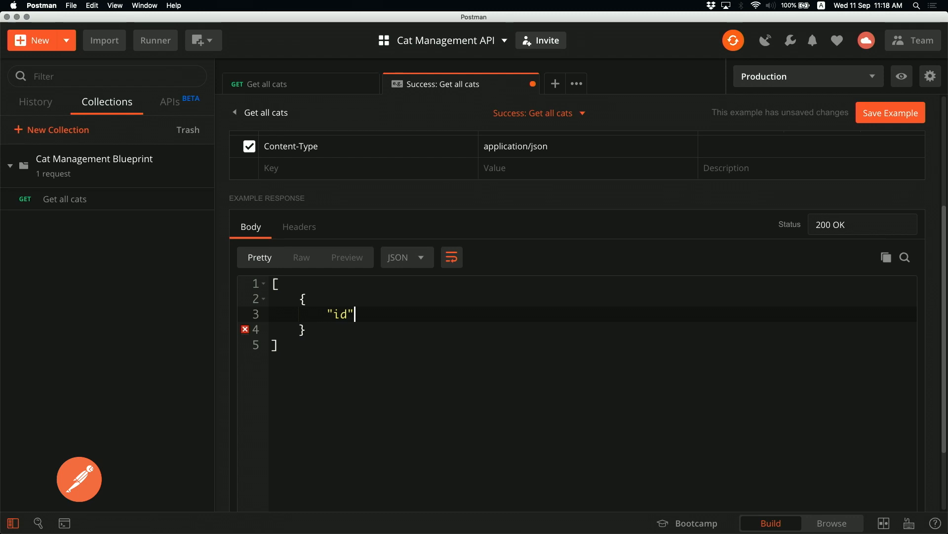
text(: 1,)
key(Return)
text("name": ")
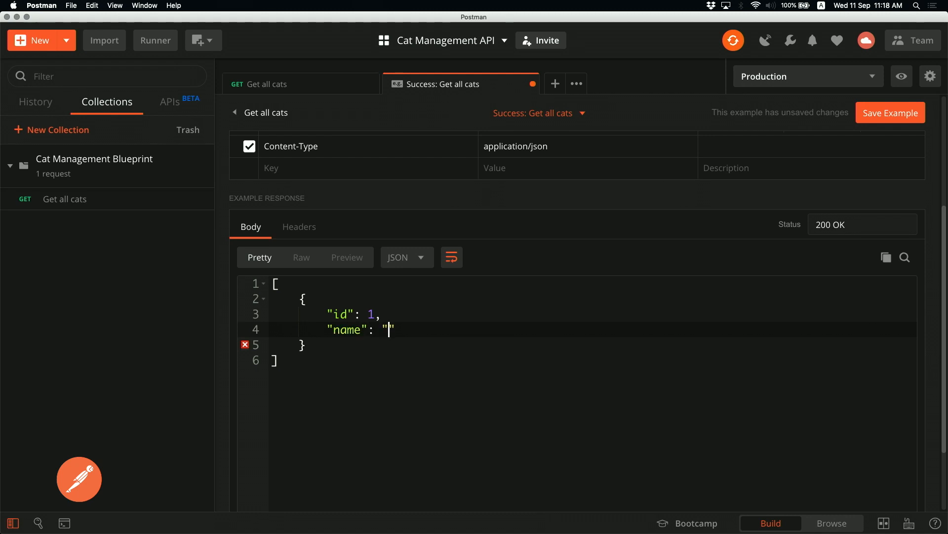
text(Lucy",)
key(Return)
text(")
text(breed":)
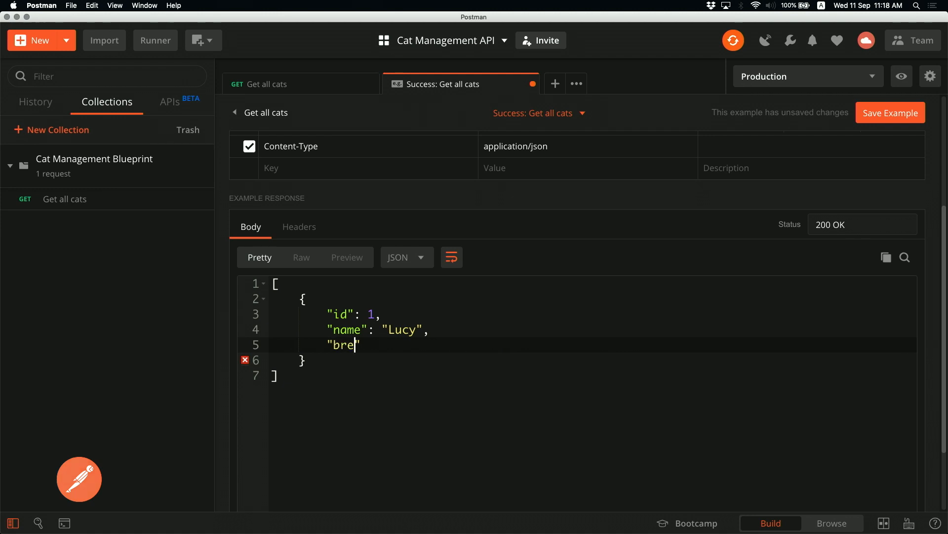
text( "Black Leopard",)
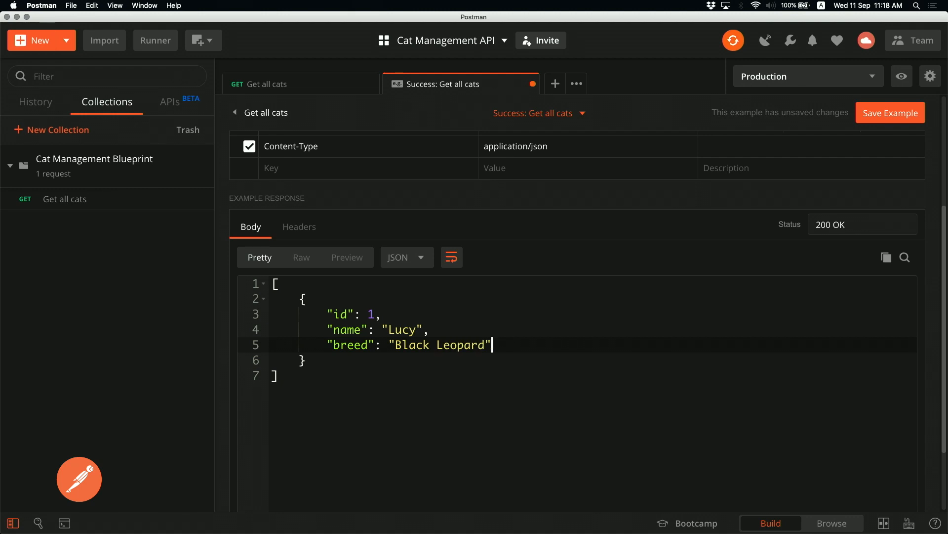
key(Return)
text("age": 1)
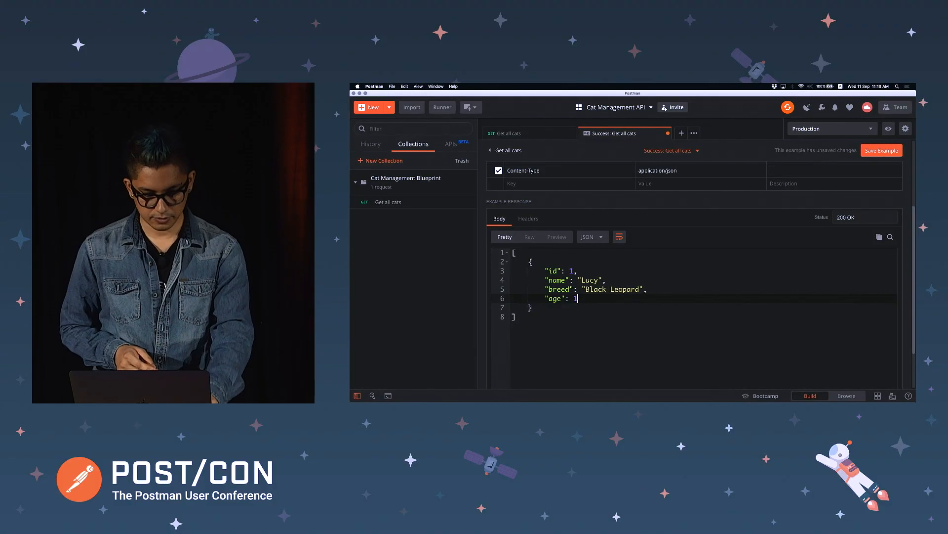
key(super+Tab)
key(super+Tab)
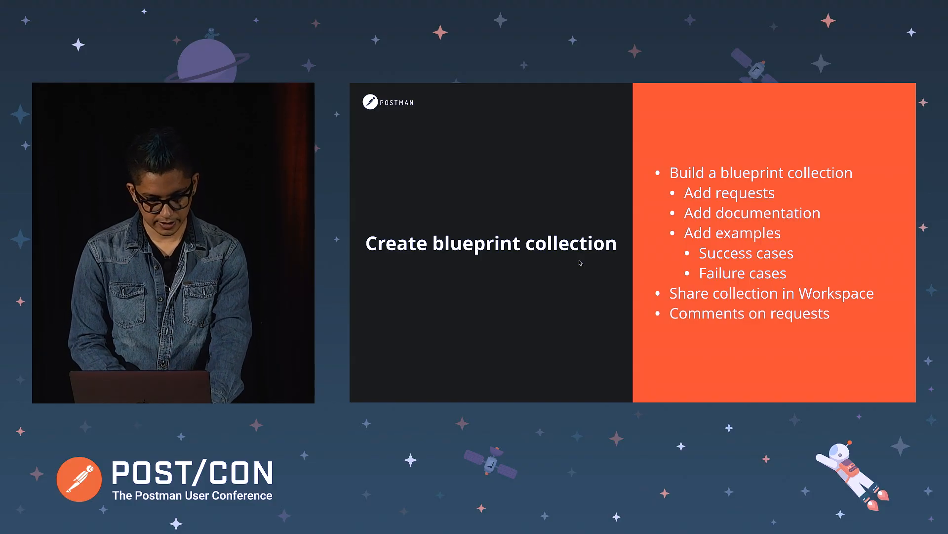
Present slide 23 with the v0.1 cat routes and schema, then return to Postman
scroll(373, 230, up, 10)
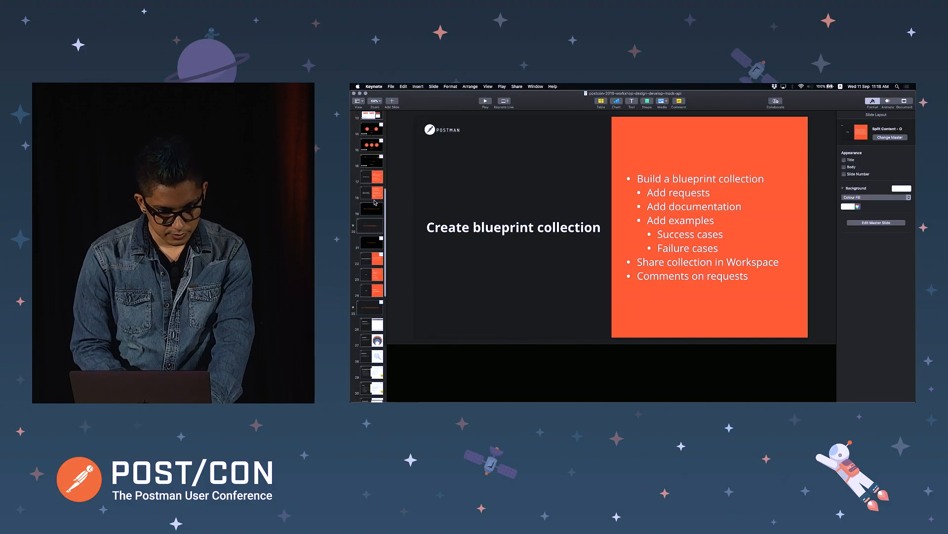
scroll(362, 319, down, 5)
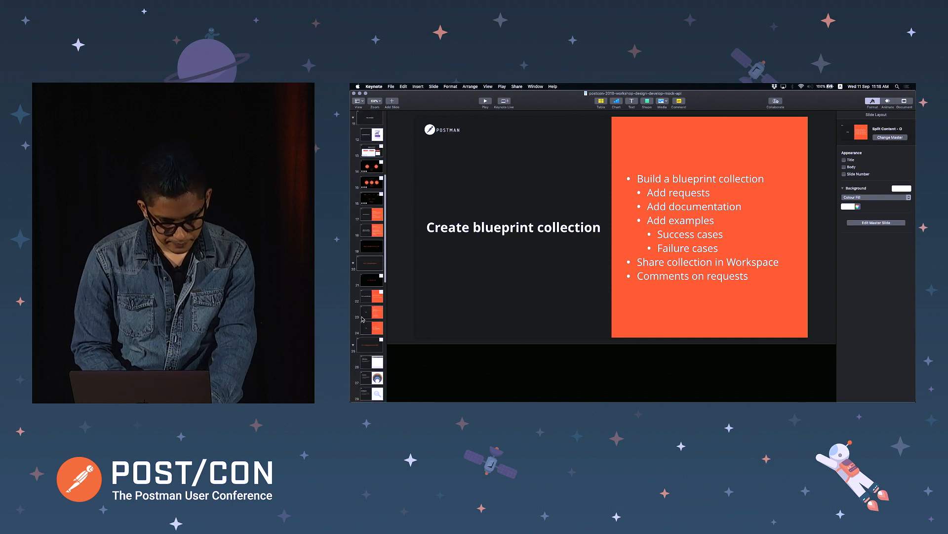
click(374, 316)
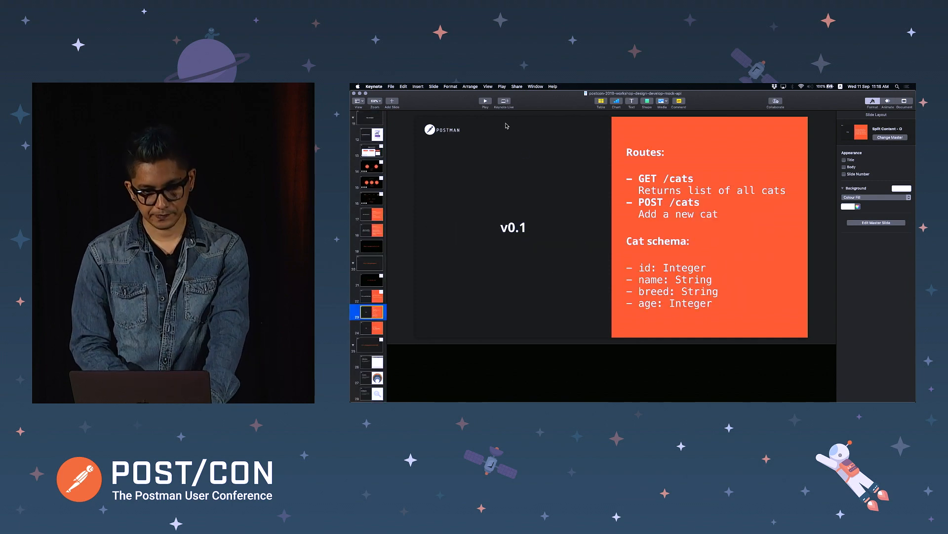
click(486, 103)
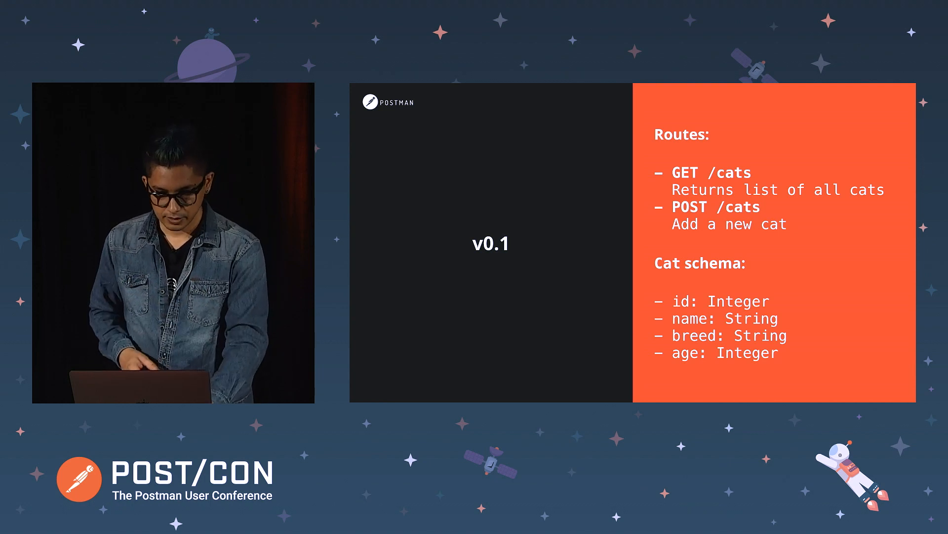
key(super+Tab)
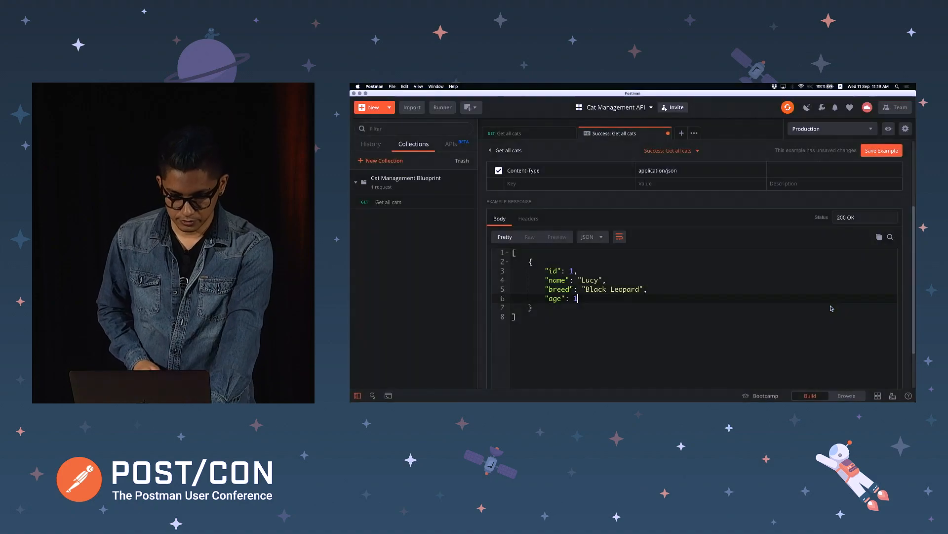
Duplicate the first cat object as a second array entry after a comma
key(Down)
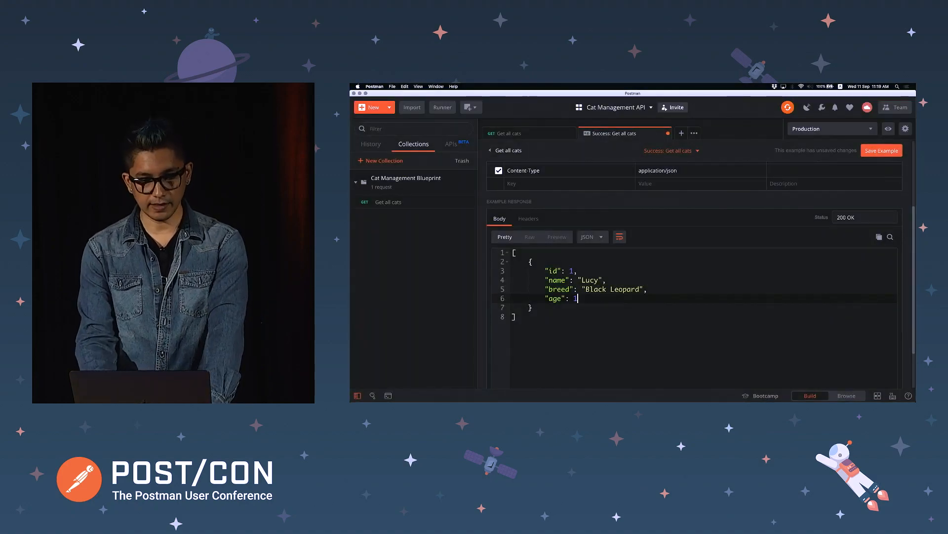
key(shift+Up)
key(shift+Up)
key(shift+Up)
key(shift+Up)
key(shift+Up)
key(shift+Up)
key(super+c)
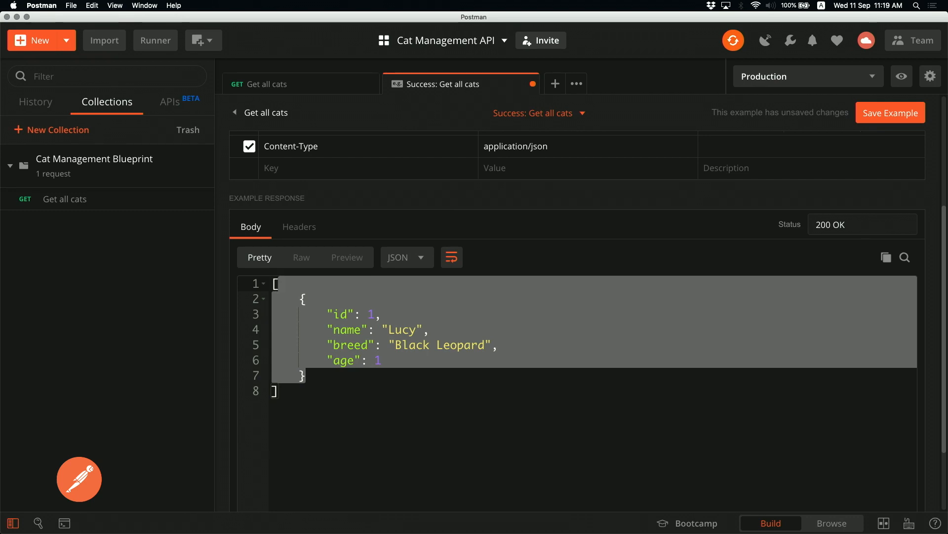
key(Right)
text(,)
key(Return)
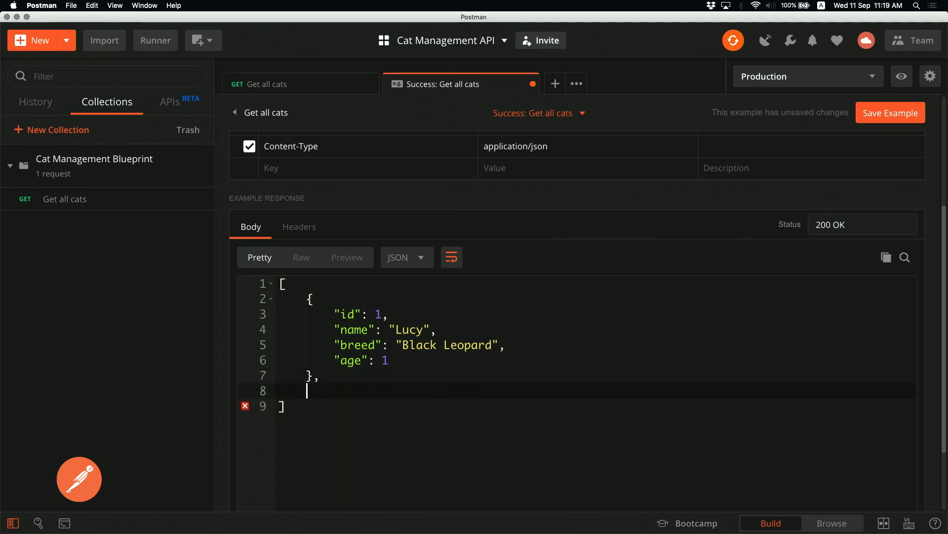
key(super+v)
key(Up)
key(Up)
key(Up)
click(307, 390)
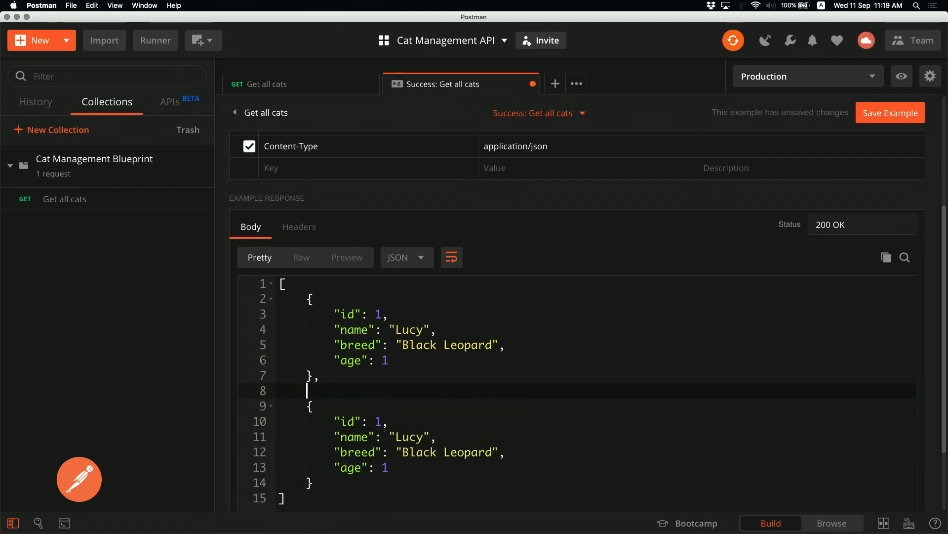
key(BackSpace)
Change the copied cat's id to 2 and name to Cookie
key(Down)
key(End)
key(Left)
key(BackSpace)
text(2)
key(Down)
key(End)
key(Left)
key(Left)
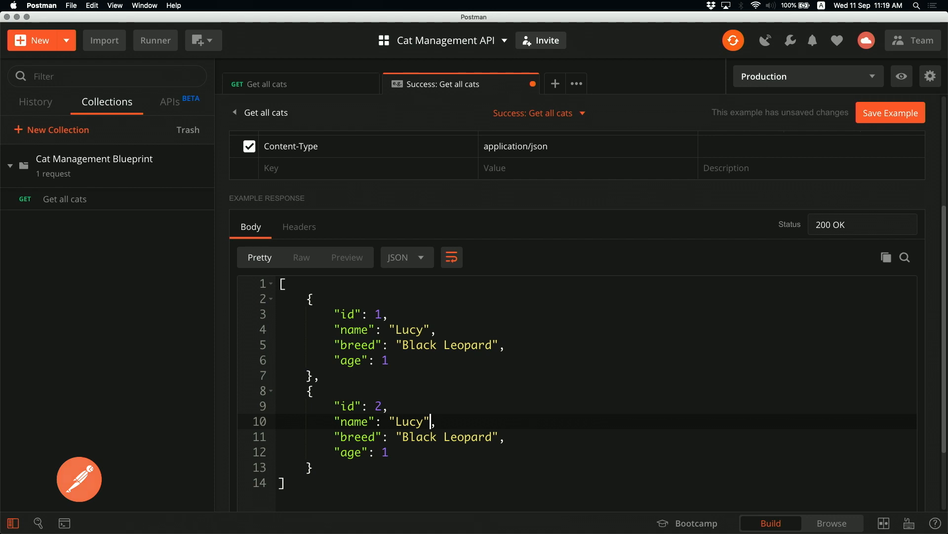
key(BackSpace)
key(BackSpace)
key(BackSpace)
key(BackSpace)
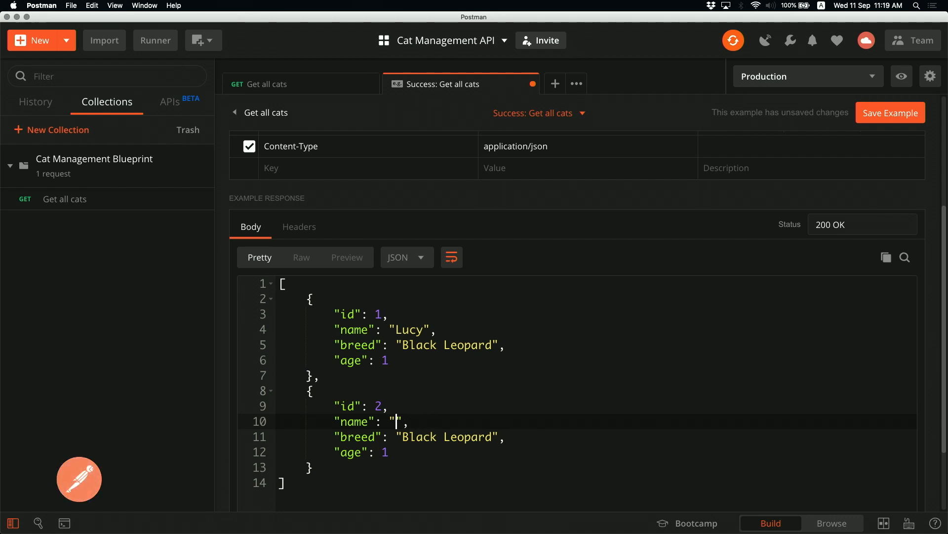
text(Cookie)
Set the second cat's breed to Sphinx and age to 5, then save the example
key(Down)
key(Left)
key(Left)
key(Left)
key(Left)
key(Left)
key(shift+End)
key(shift+Left)
key(shift+Left)
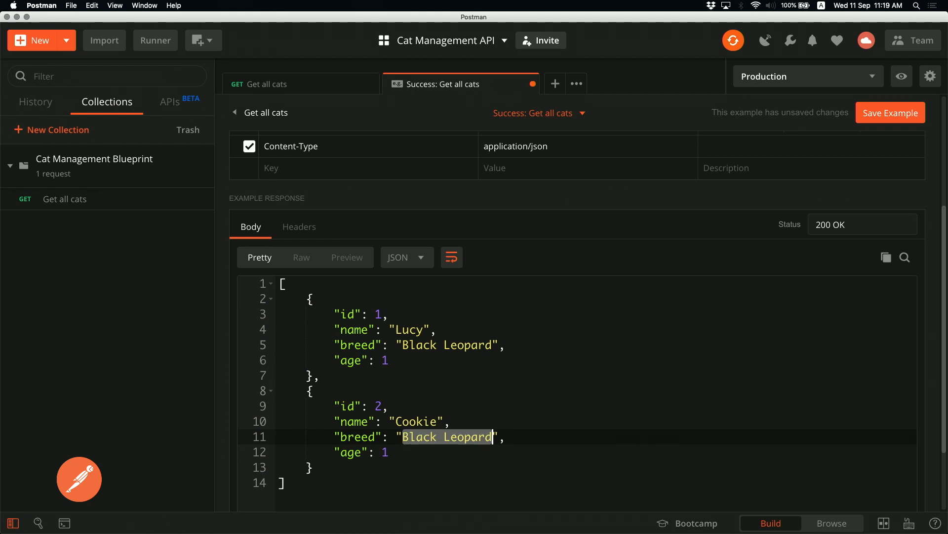
text(Sp)
text(hinx)
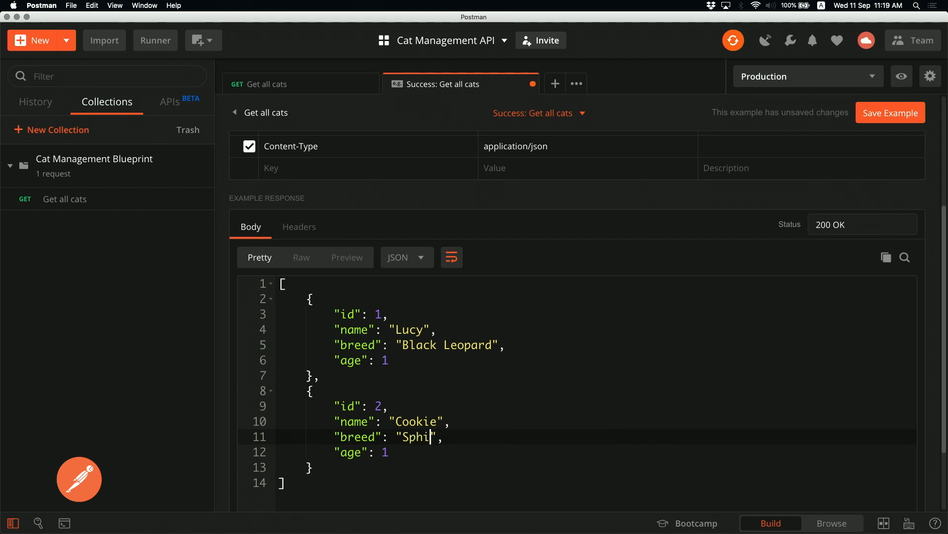
key(Down)
key(shift+Left)
key(BackSpace)
text(5)
key(super+s)
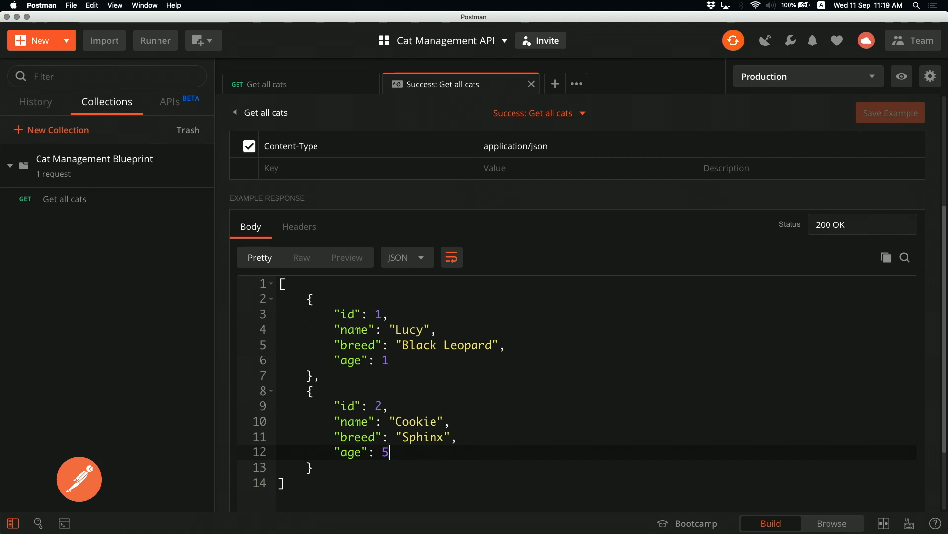
scroll(765, 374, up, 5)
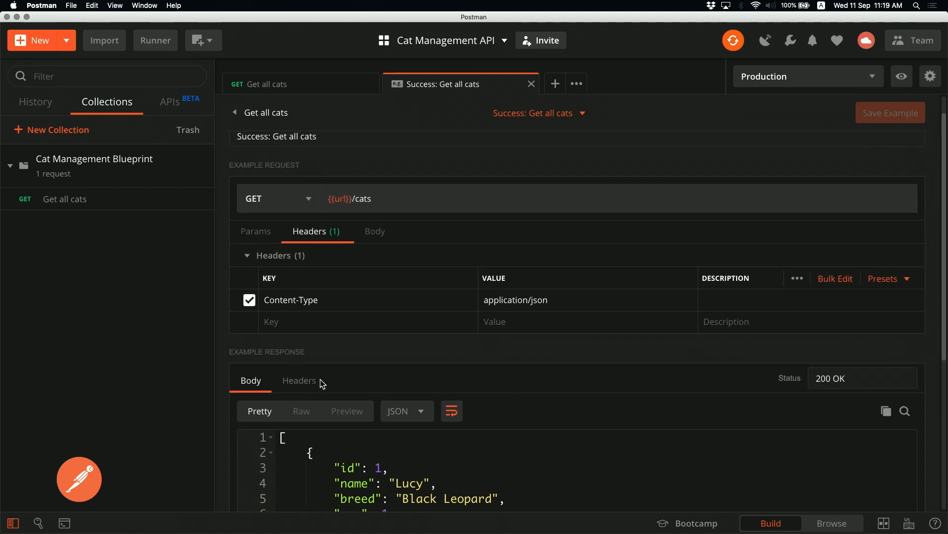
Add a Content-Type: application/json header to the example response and save the example
click(306, 381)
click(380, 429)
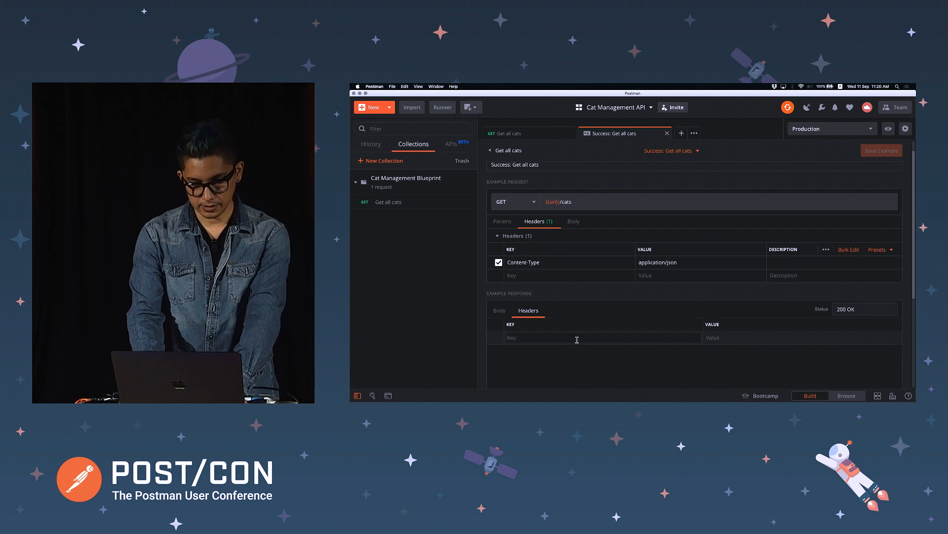
text(cont)
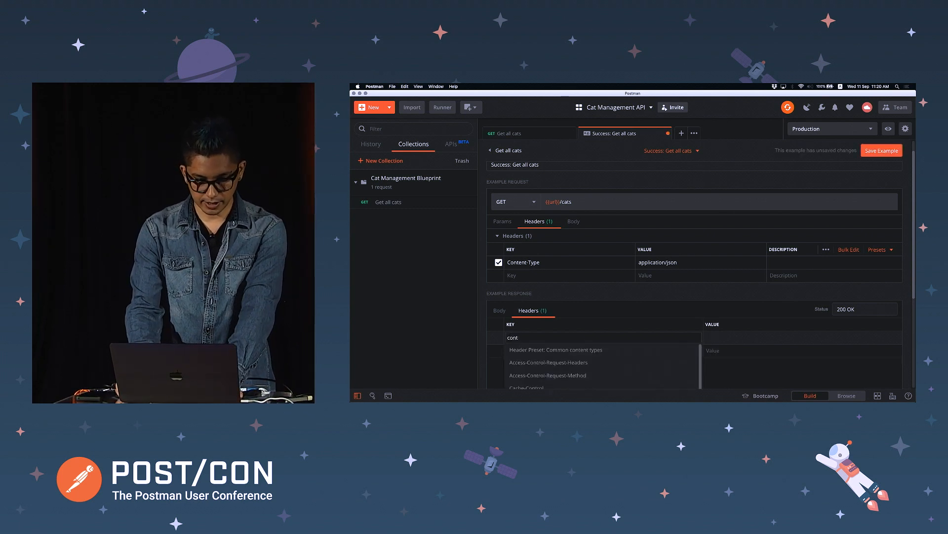
text(ent-ty)
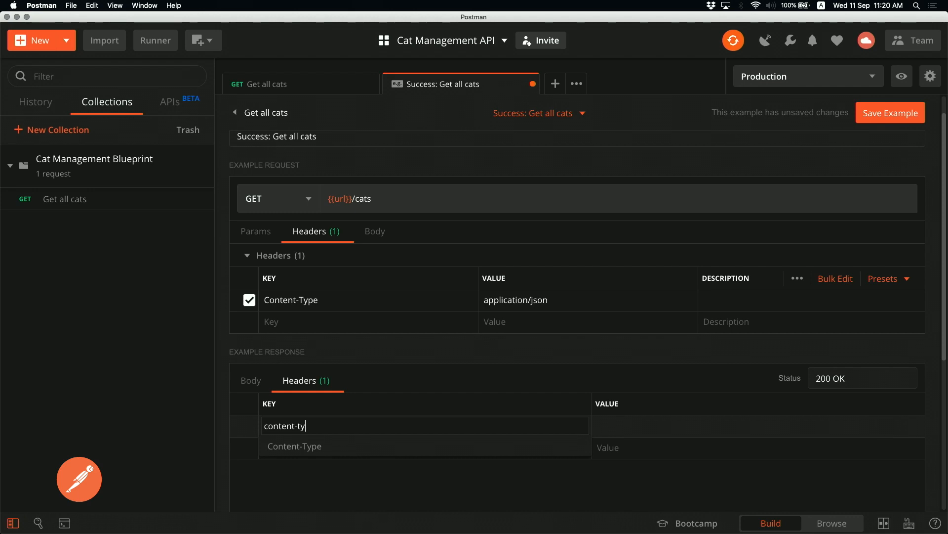
click(336, 451)
click(620, 426)
text(json)
click(623, 440)
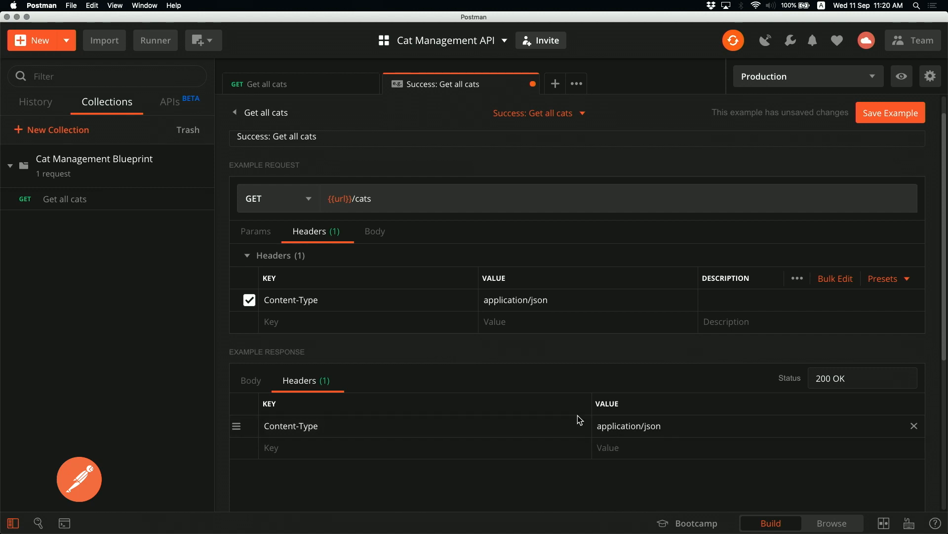
click(902, 112)
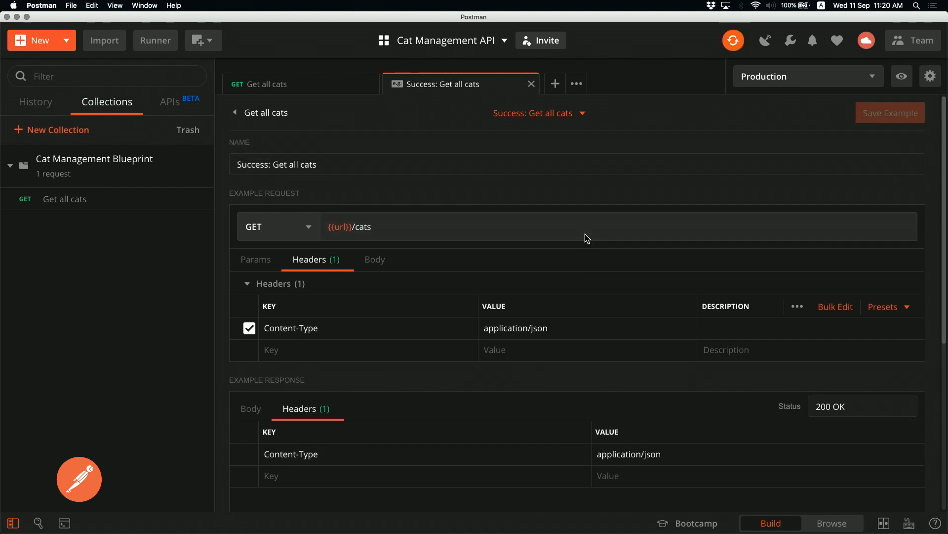
click(307, 85)
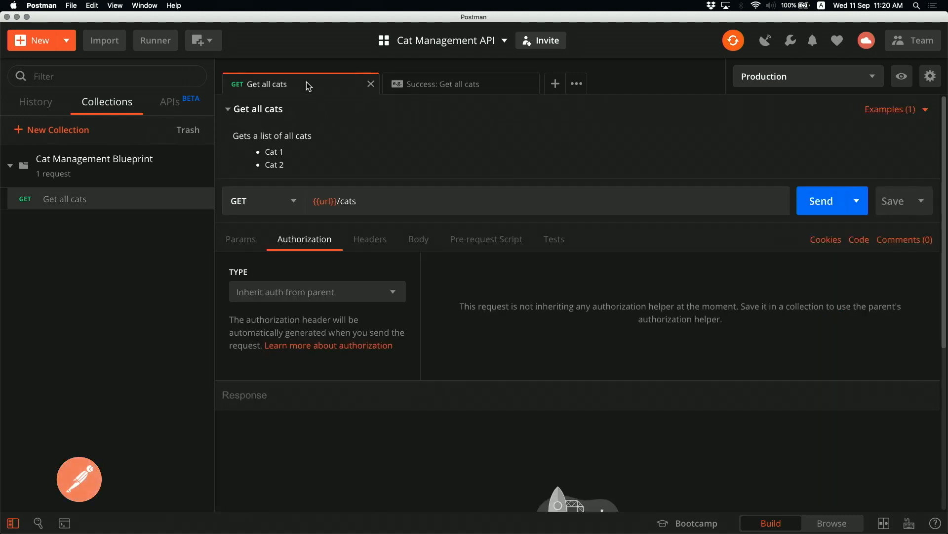
Reopen the saved Success: Get all cats example and review its 200 OK JSON body
click(908, 110)
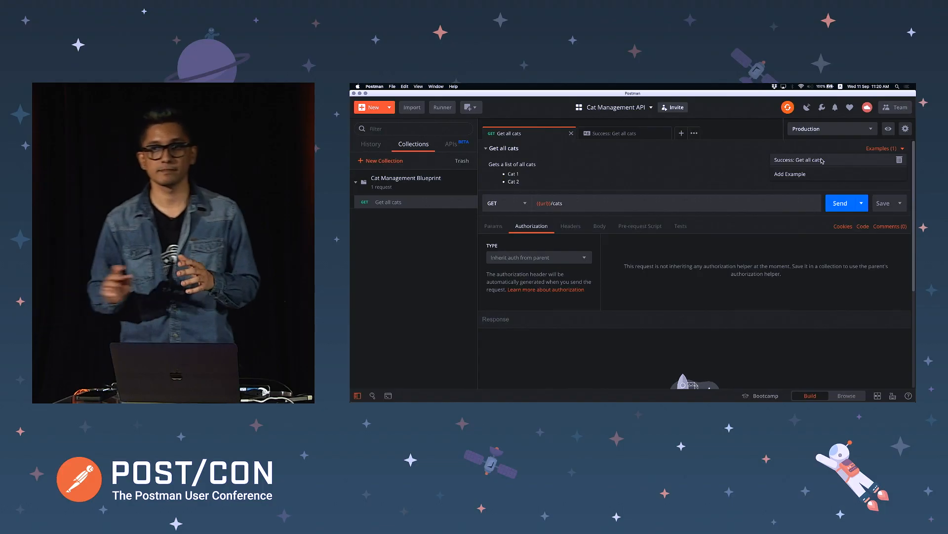
click(640, 133)
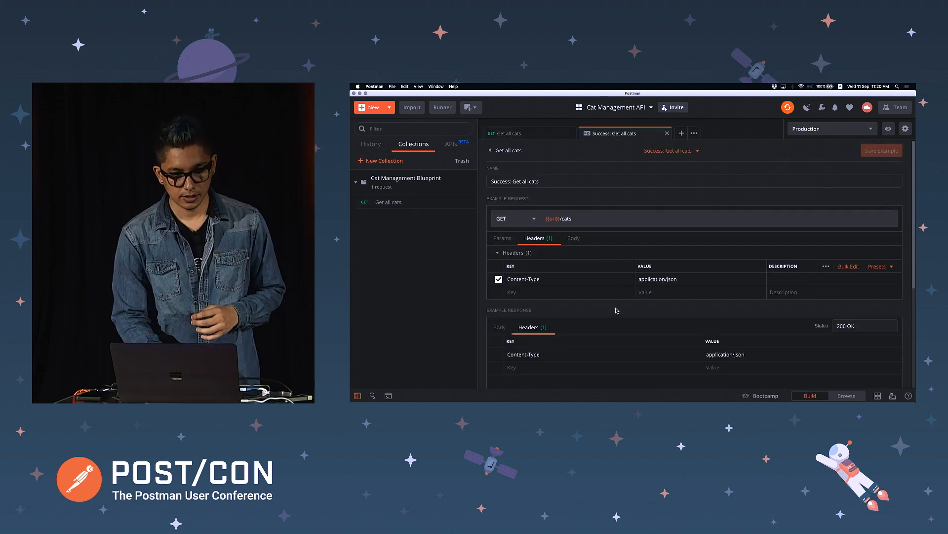
scroll(617, 310, down, 3)
scroll(490, 296, up, 2)
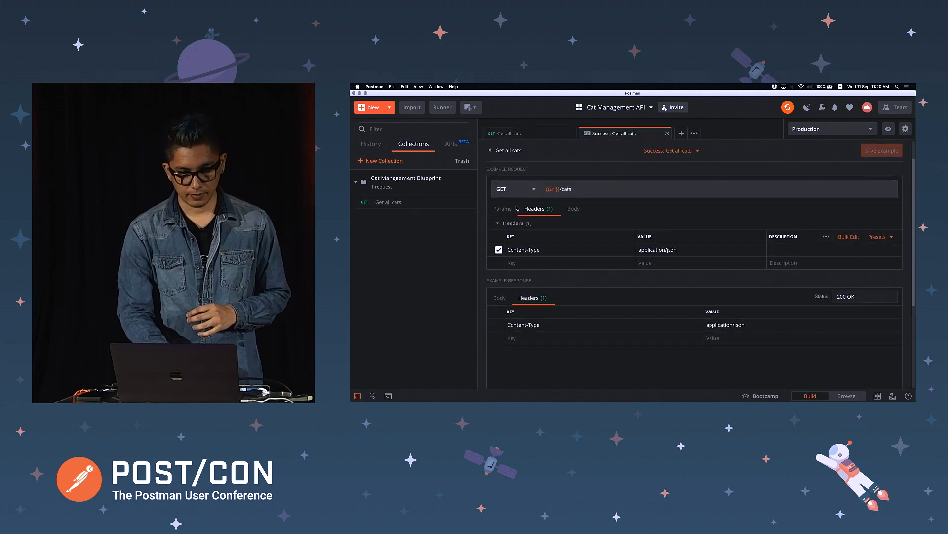
click(506, 296)
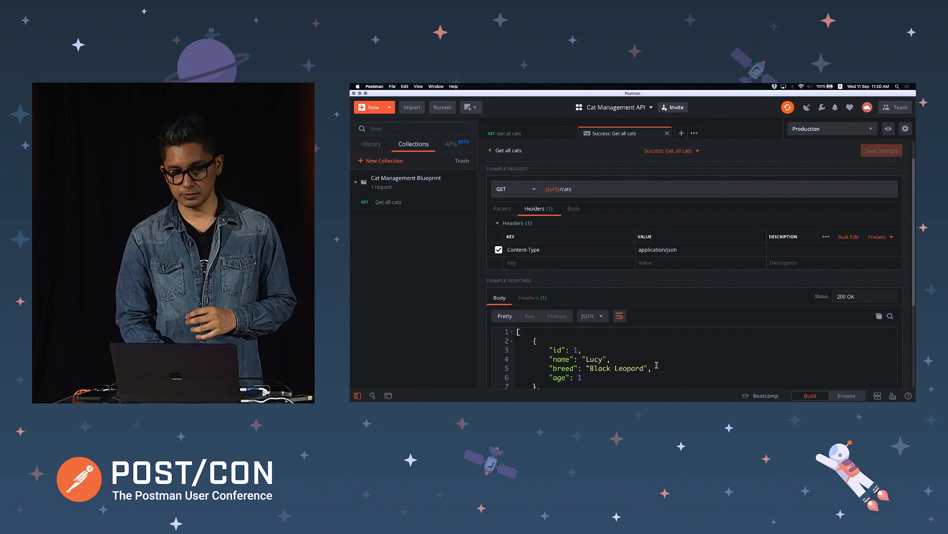
scroll(657, 365, down, 3)
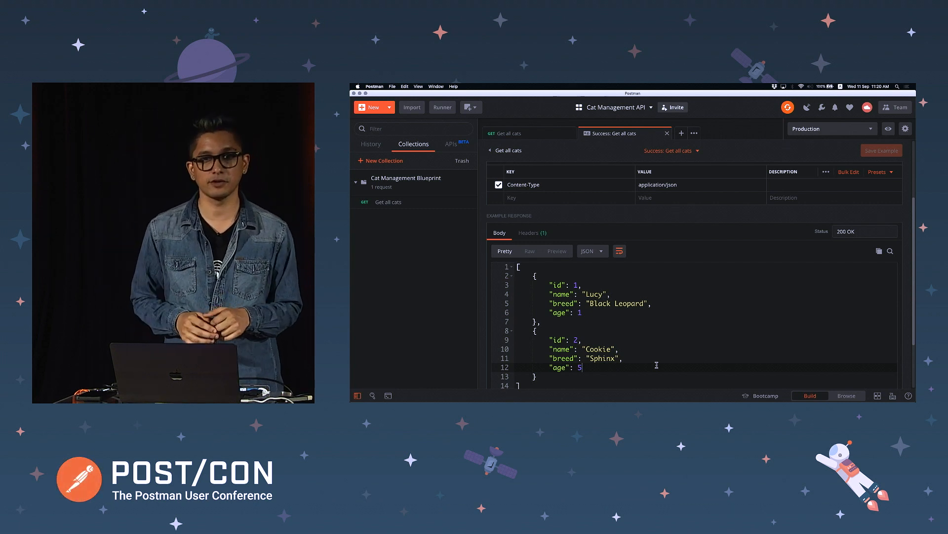
scroll(656, 364, down, 1)
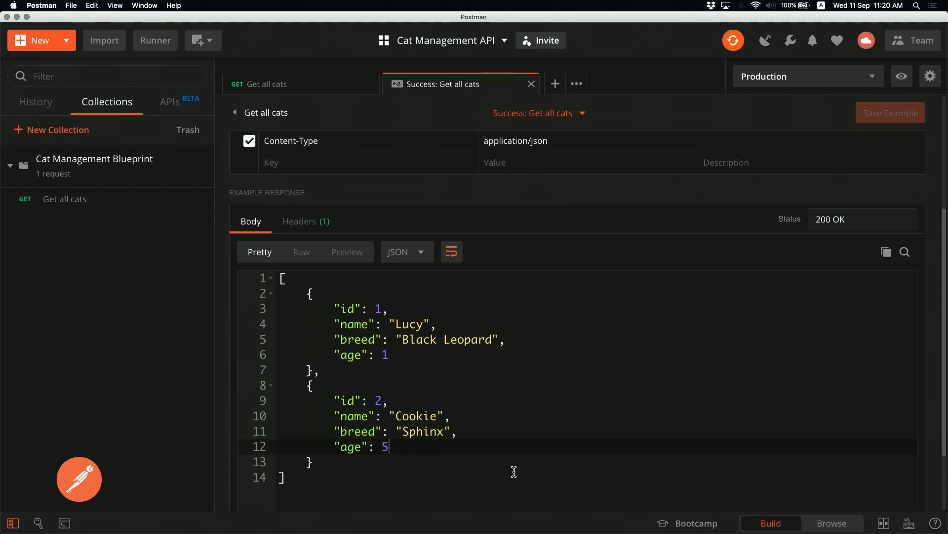
scroll(656, 365, up, 3)
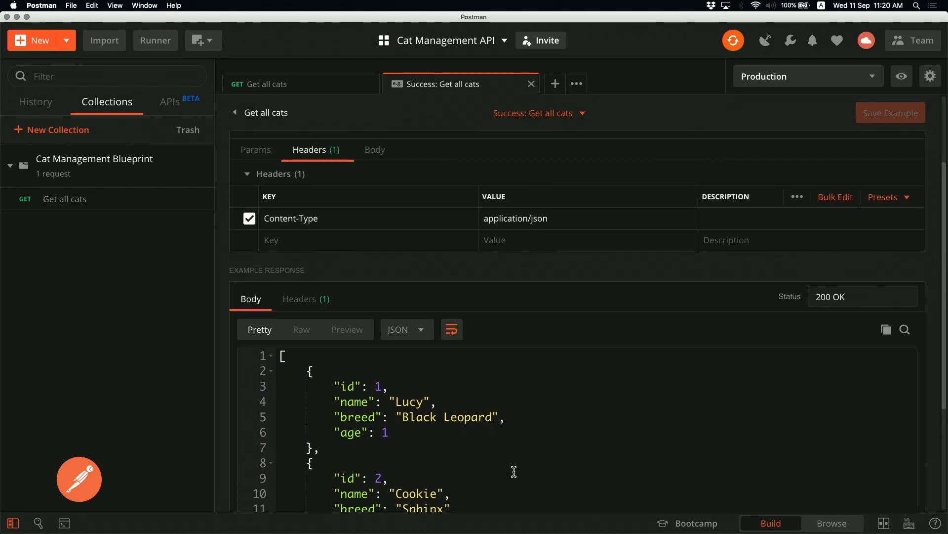
Reload the published docs in the browser and inspect the expanded Success example response JSON
key(super+Tab)
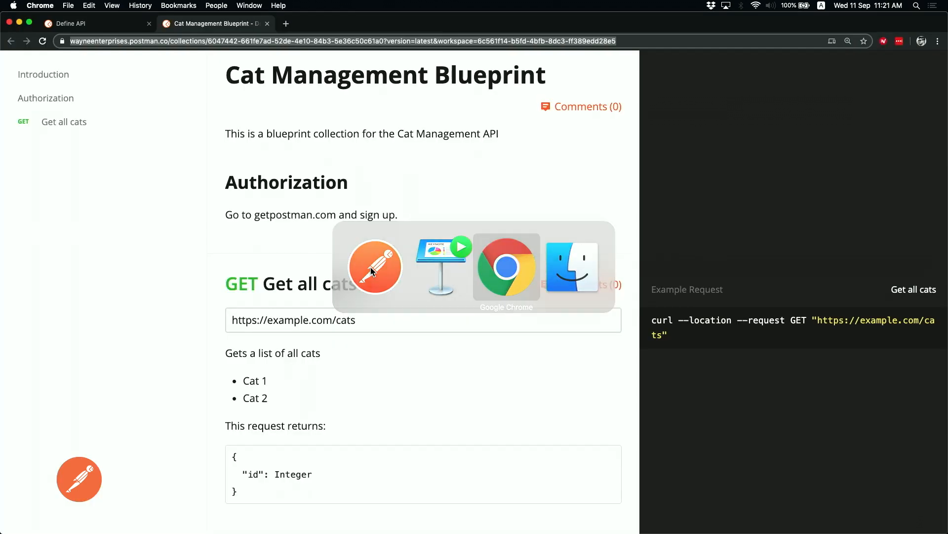
key(Return)
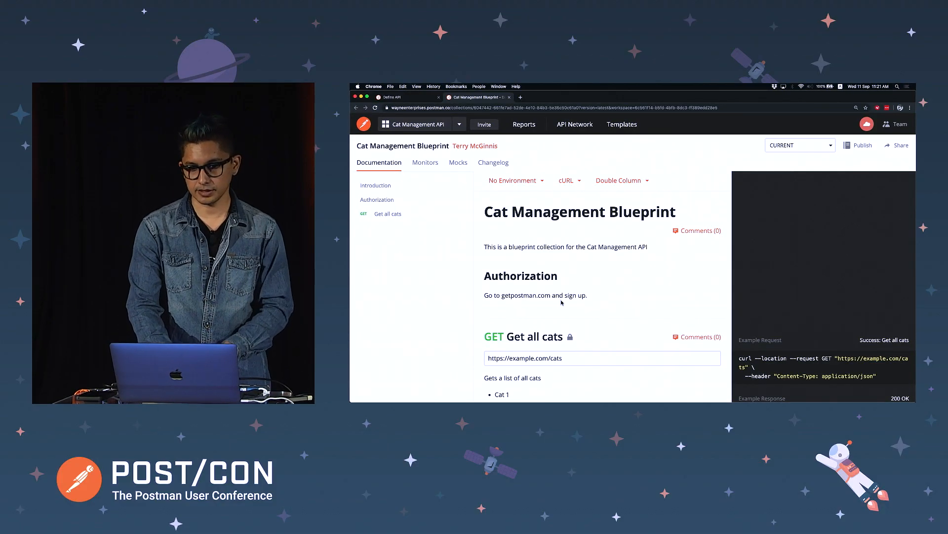
scroll(562, 302, down, 4)
scroll(561, 302, down, 2)
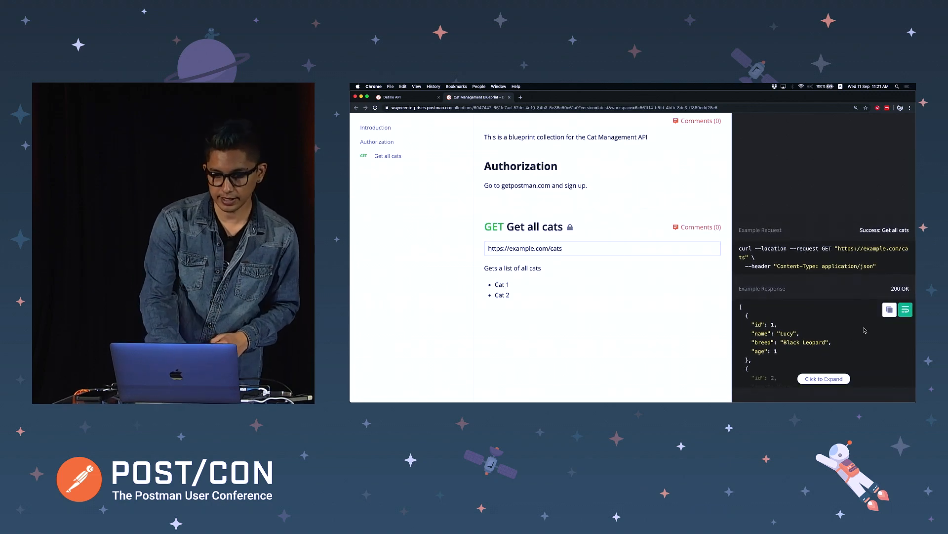
click(823, 379)
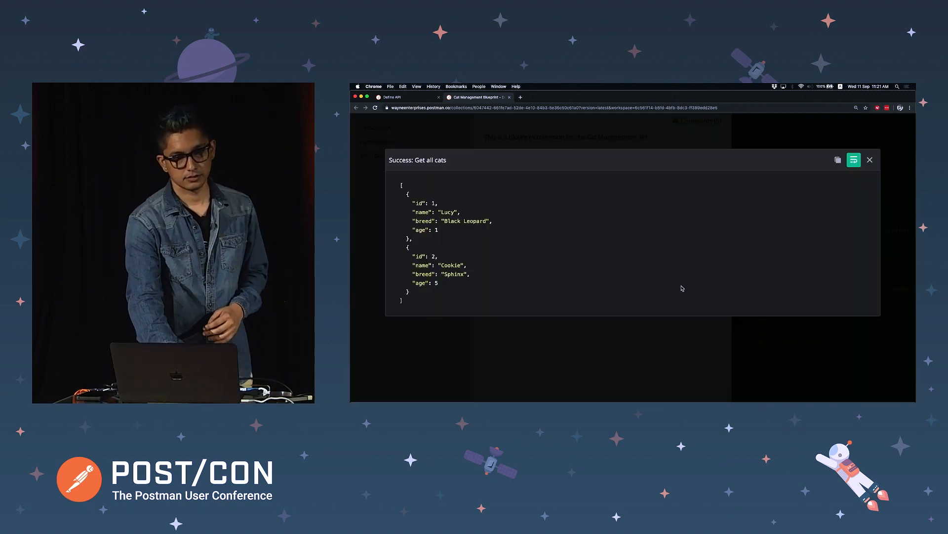
click(871, 161)
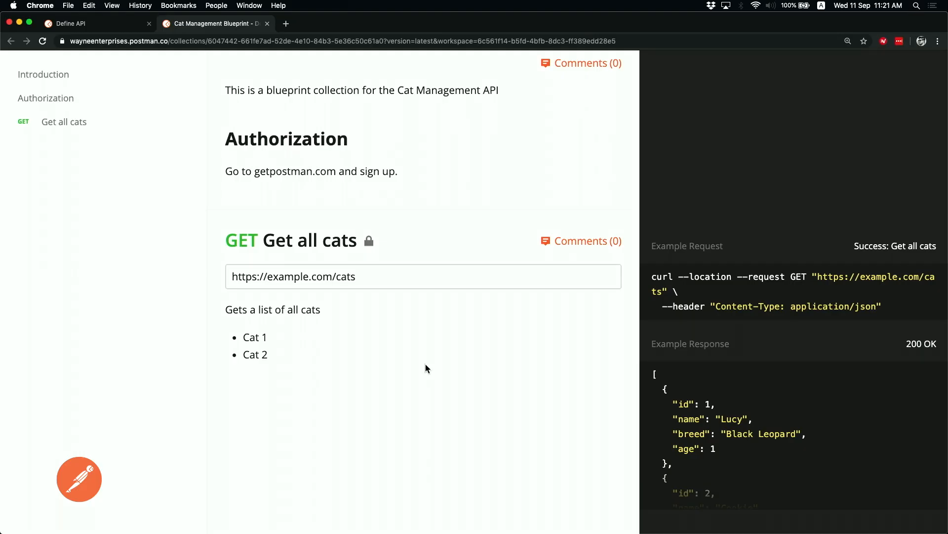
click(793, 499)
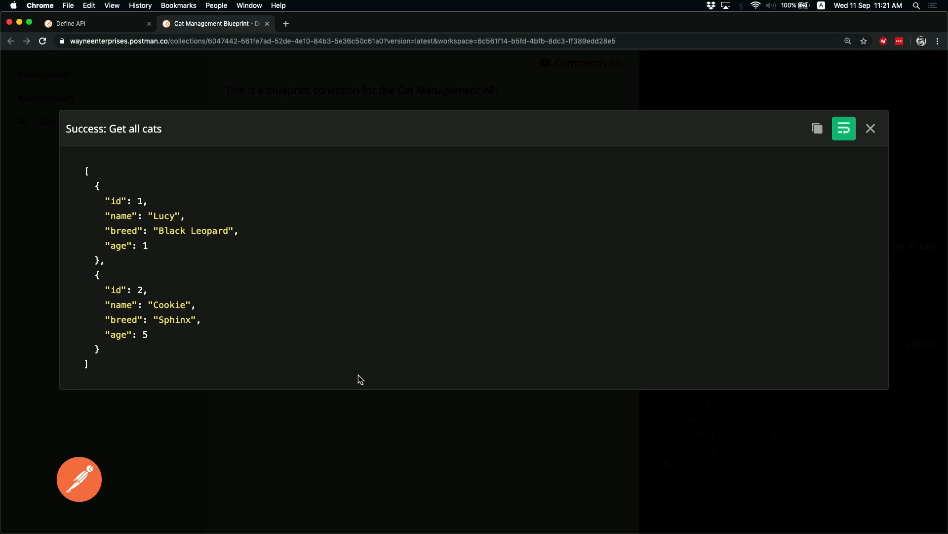
drag(170, 320, 176, 368)
triple_click(176, 368)
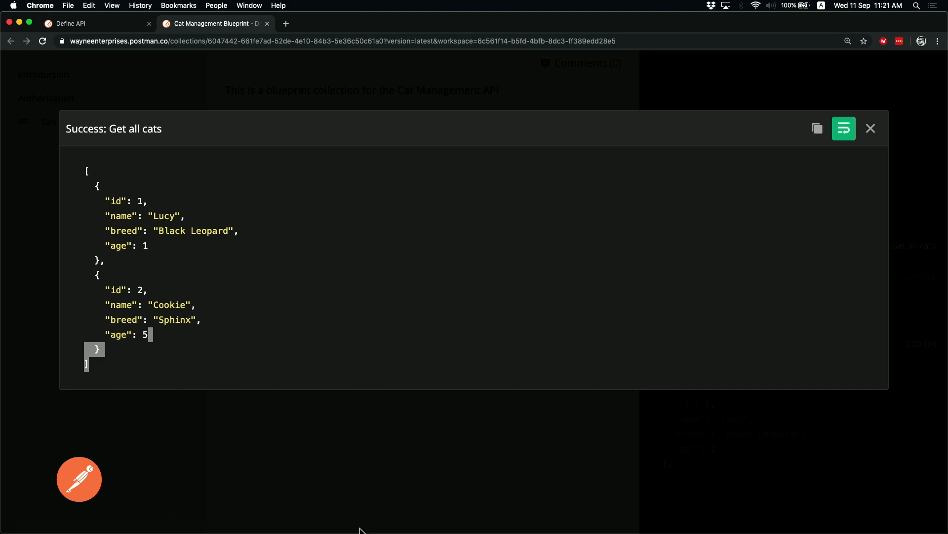
click(871, 129)
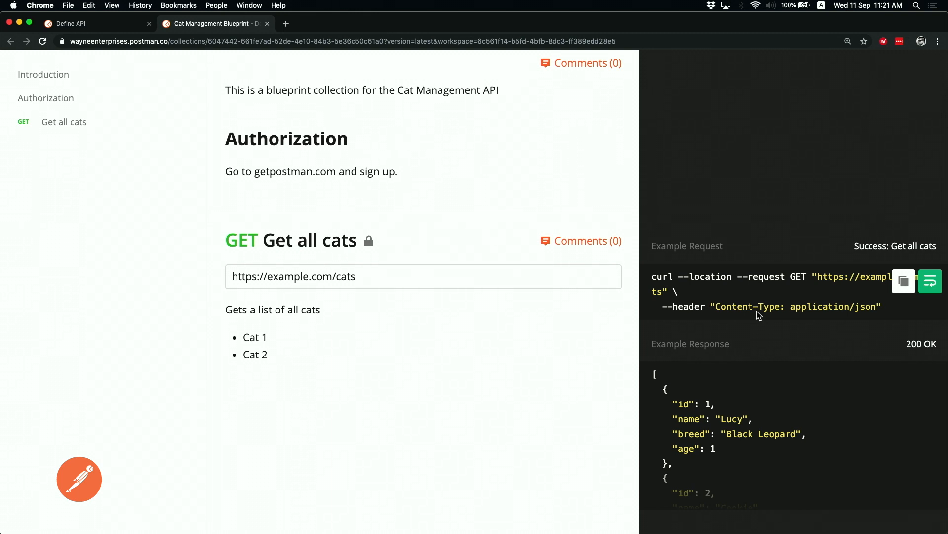
key(super+Tab)
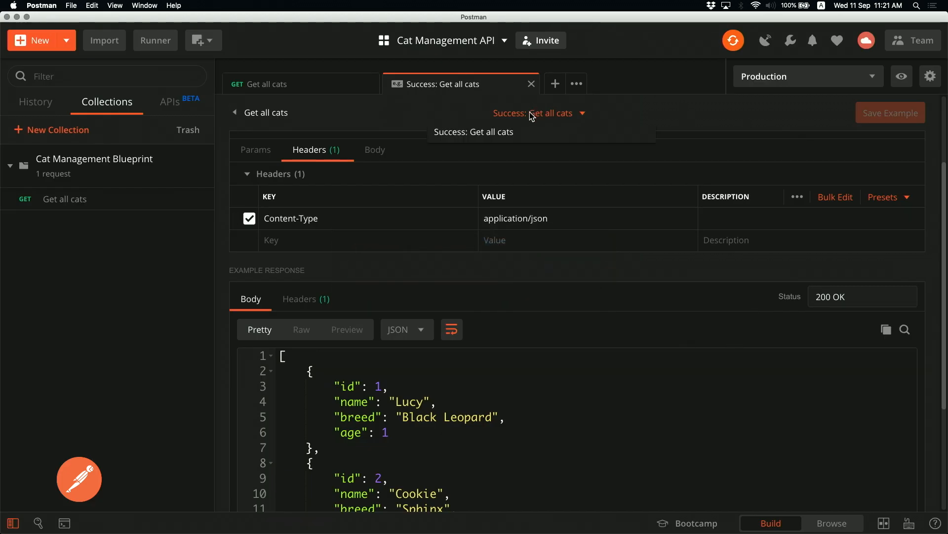
Add a second Get all cats example and rename it 'Failure: Invalid credentials'
click(353, 90)
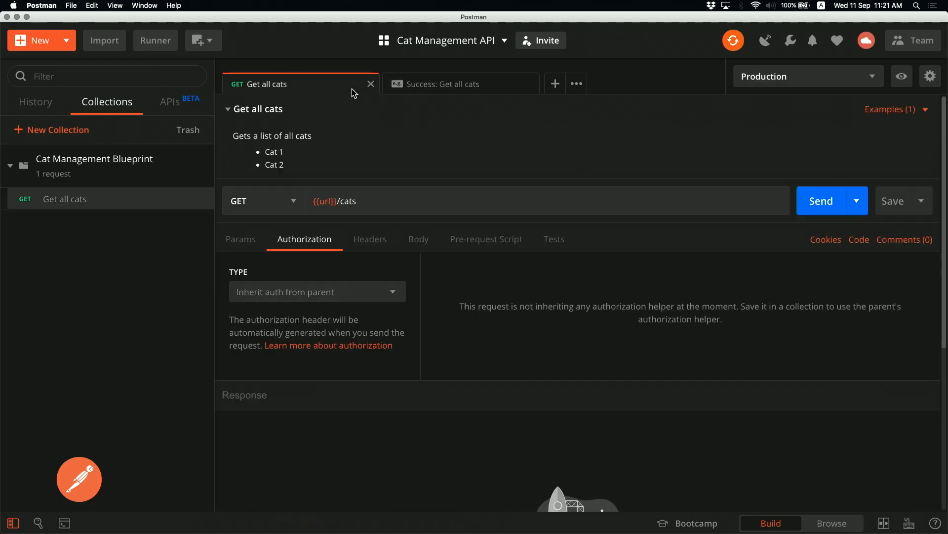
click(881, 115)
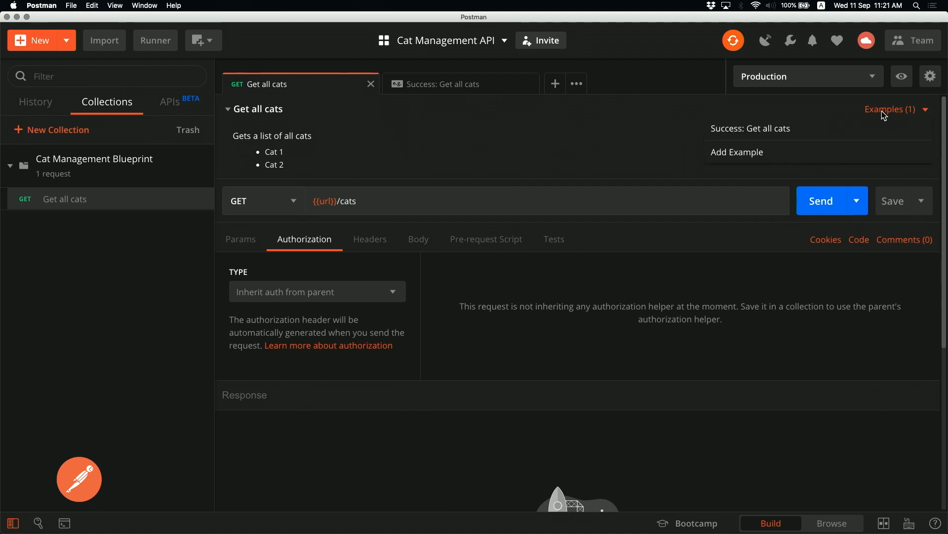
click(778, 153)
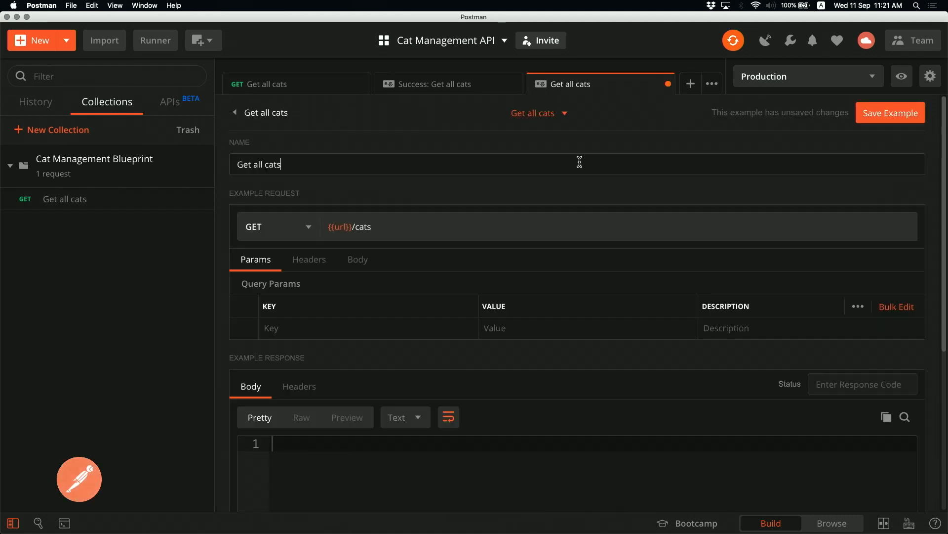
text(Failure:)
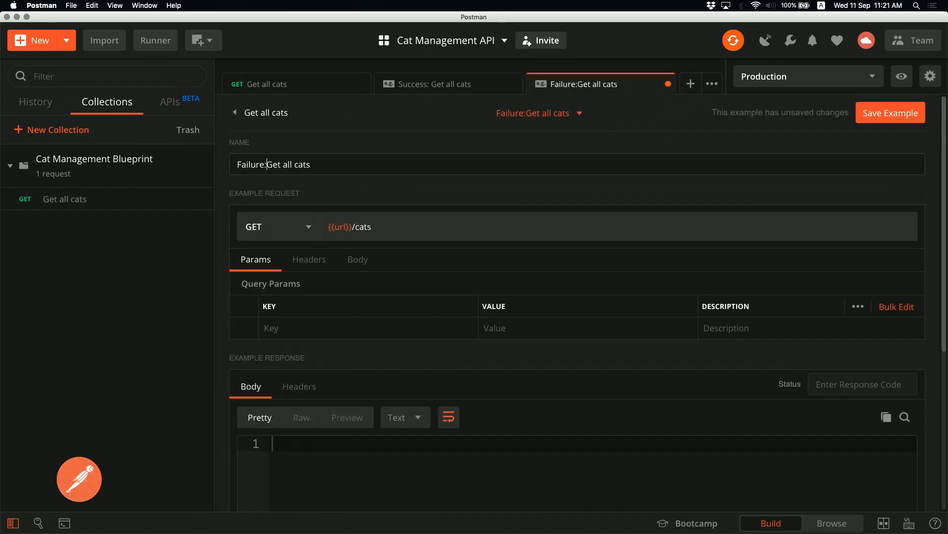
key(shift+super+Right)
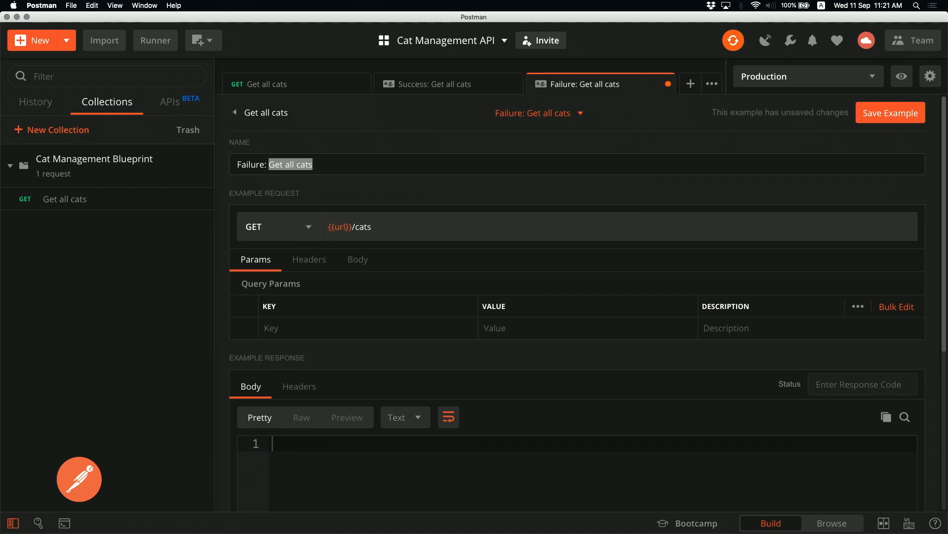
text(Invalid credentials)
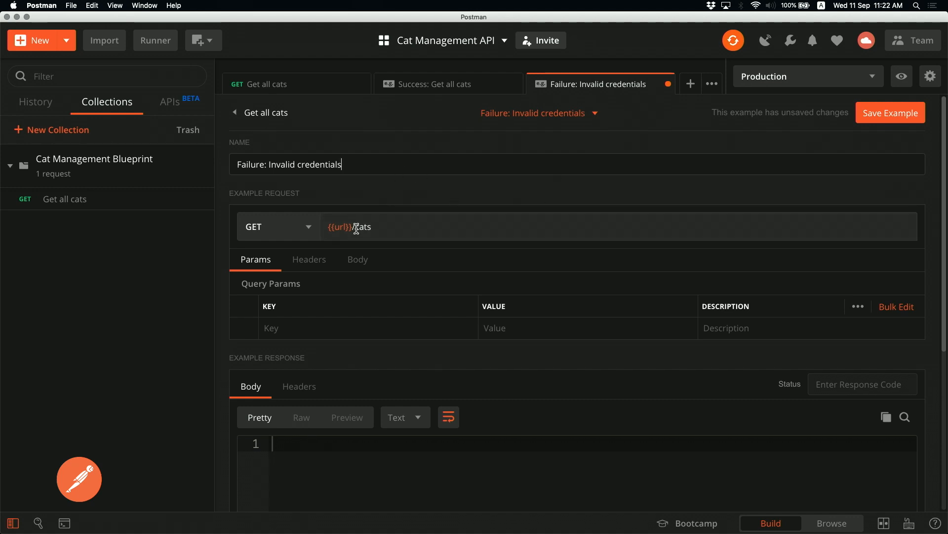
Set the example's response status to 403 Forbidden
scroll(401, 341, down, 2)
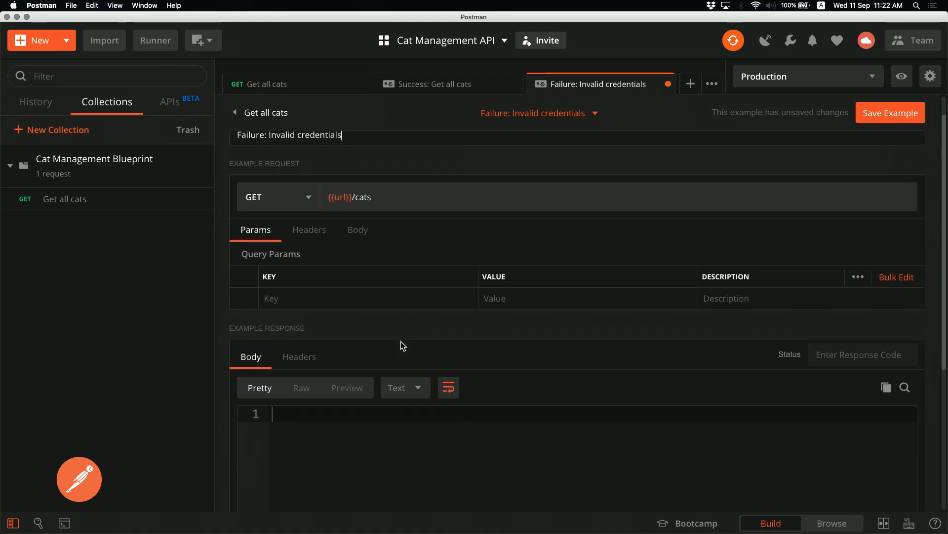
click(851, 341)
text(403)
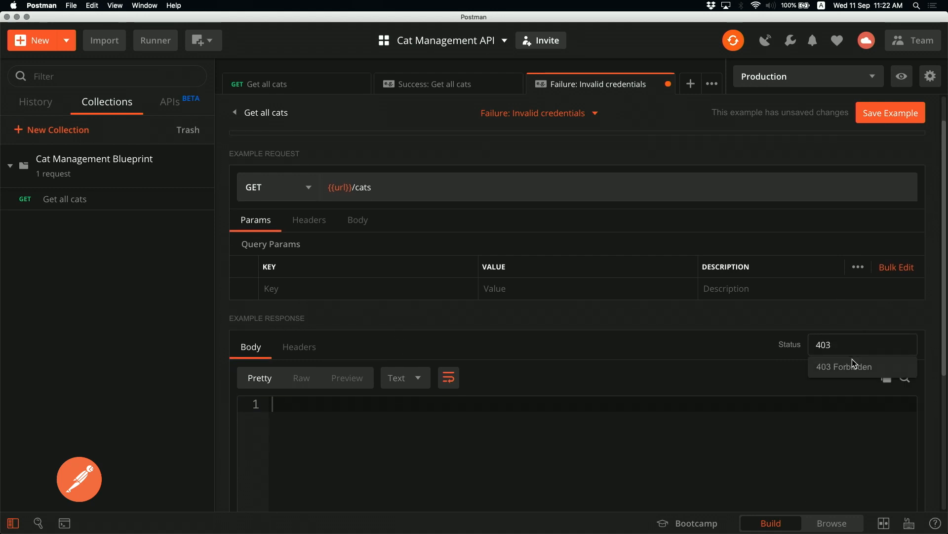
click(852, 360)
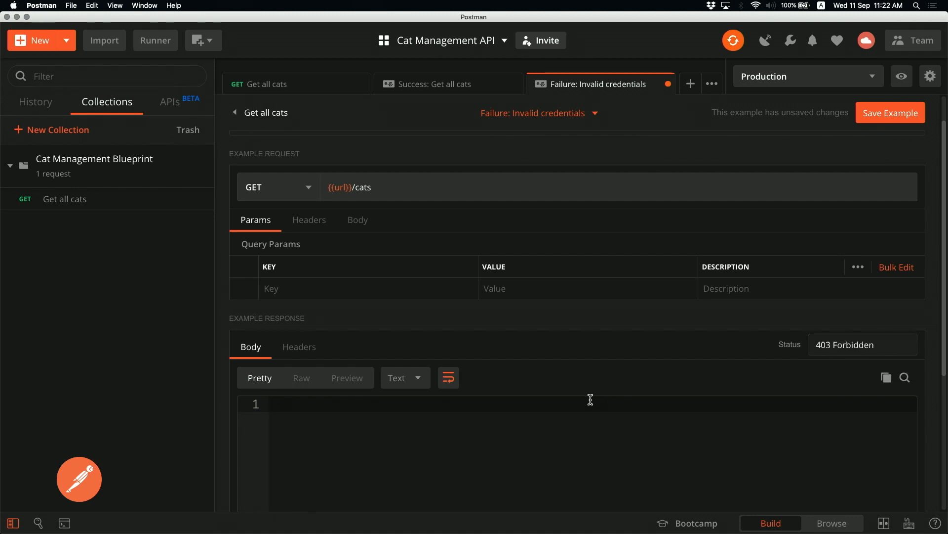
Start a message object in the response body and switch the body format to JSON
text({)
key(Return)
text("message")
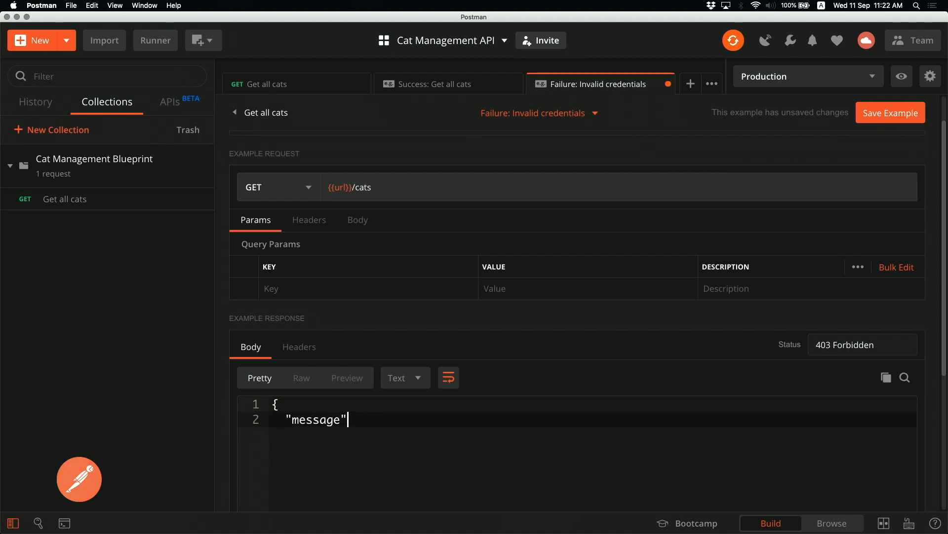
text(: Give m)
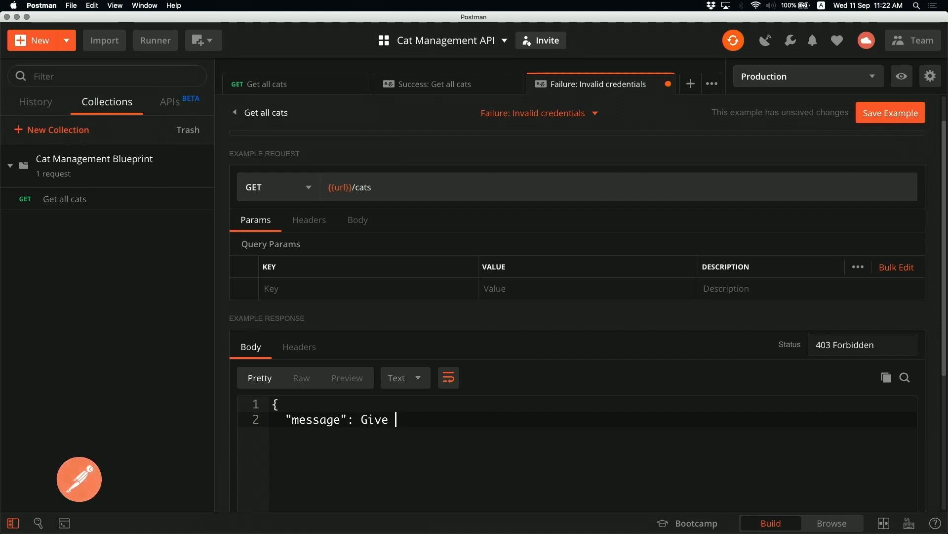
key(BackSpace)
key(BackSpace)
key(BackSpace)
key(BackSpace)
key(BackSpace)
key(BackSpace)
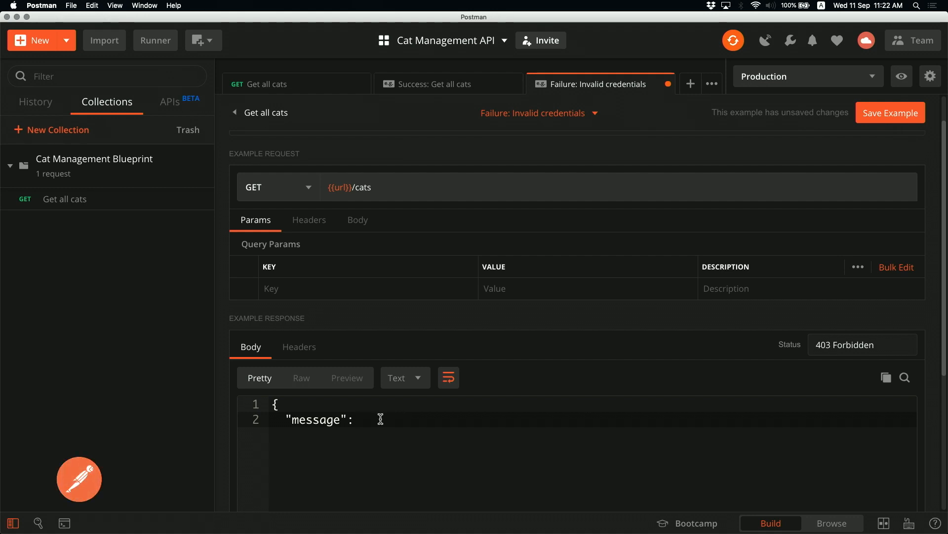
click(417, 378)
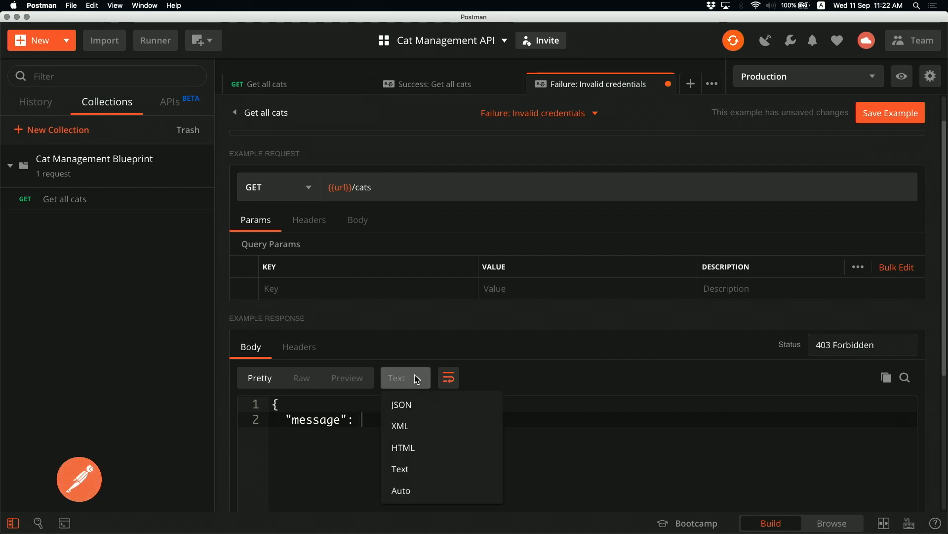
click(408, 406)
Complete the body message "Give me API keys to munch on" and save the example
text("G)
text(ive me API)
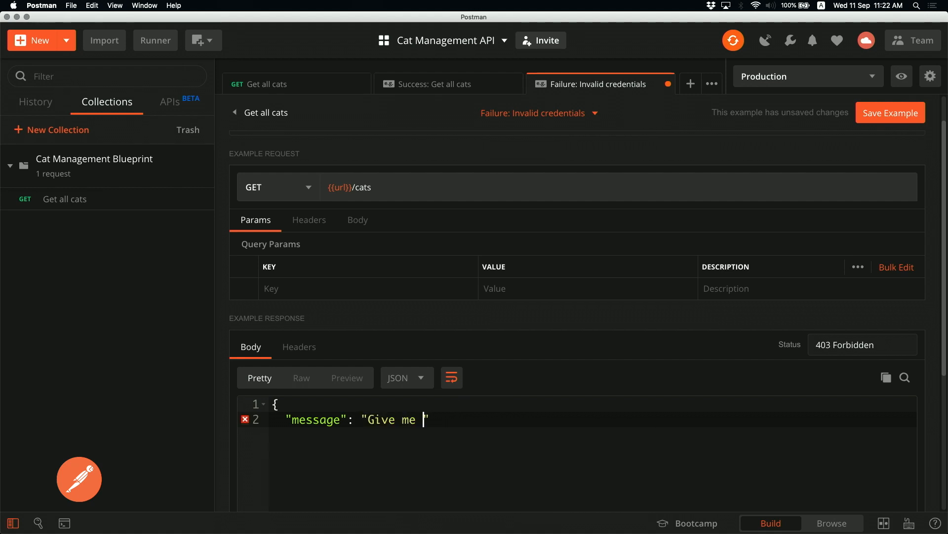
text( keys to much)
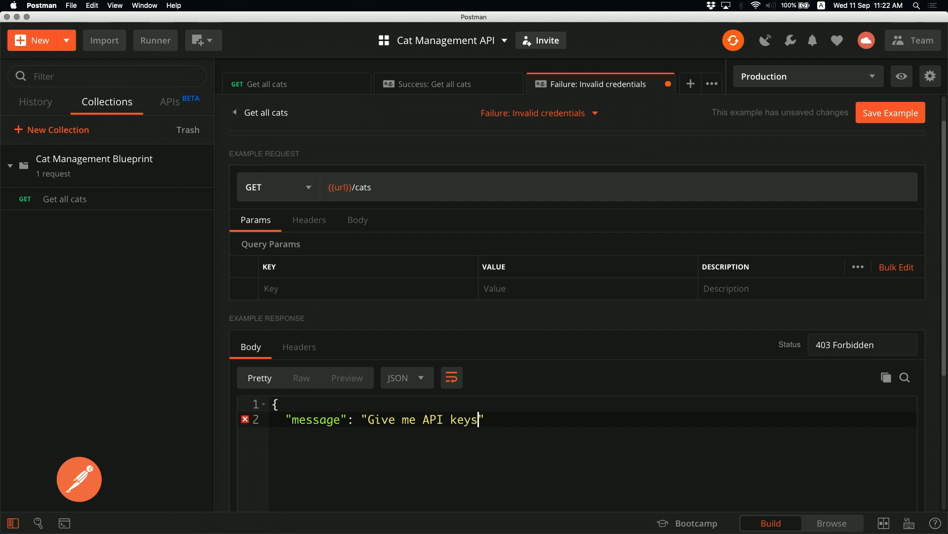
key(BackSpace)
key(BackSpace)
text(nch on)
key(Return)
text(})
key(super+s)
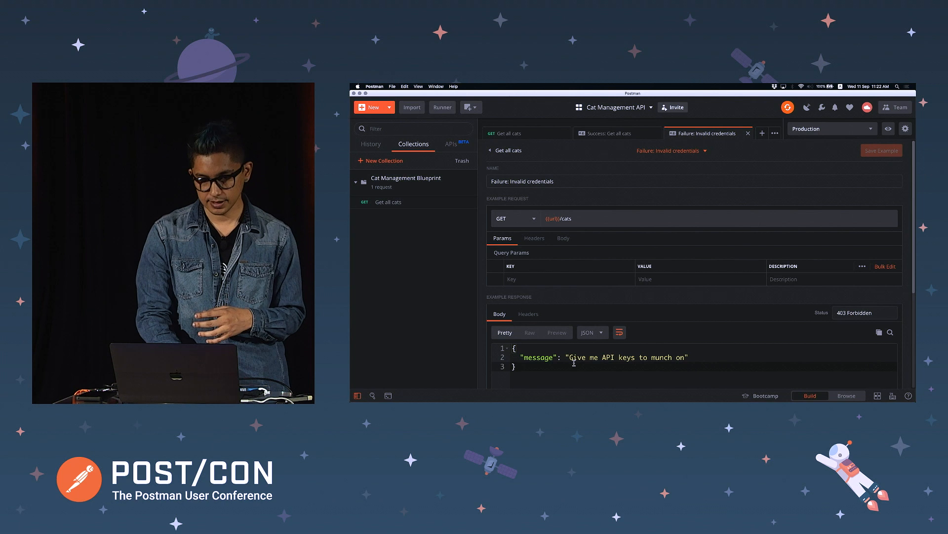
scroll(574, 362, down, 2)
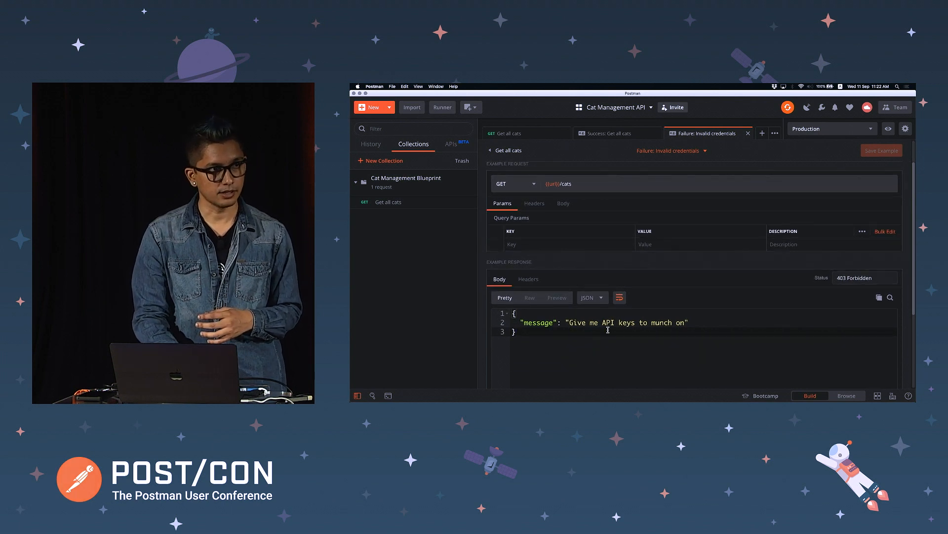
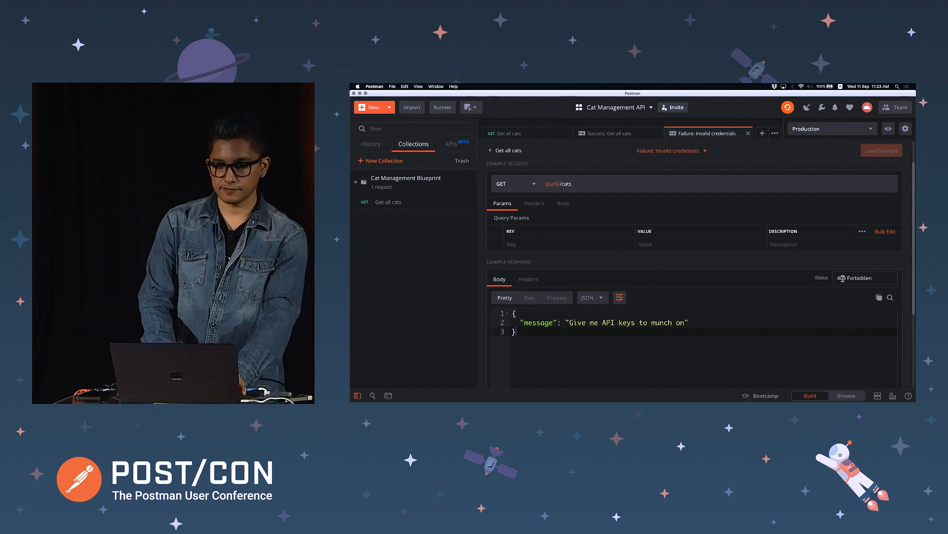
Review Get all cats with its Failure: Invalid credentials and Success: Get all cats examples, then go to Chrome
click(545, 136)
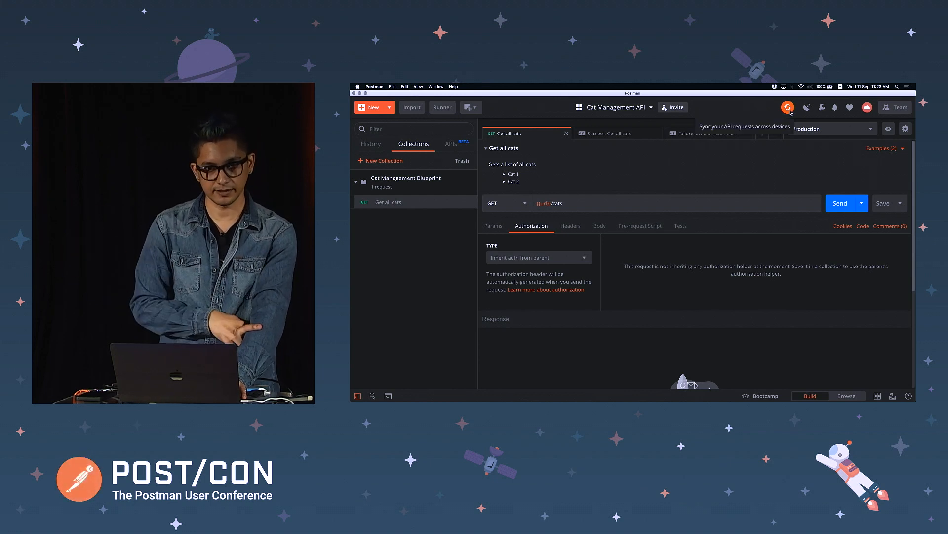
click(708, 136)
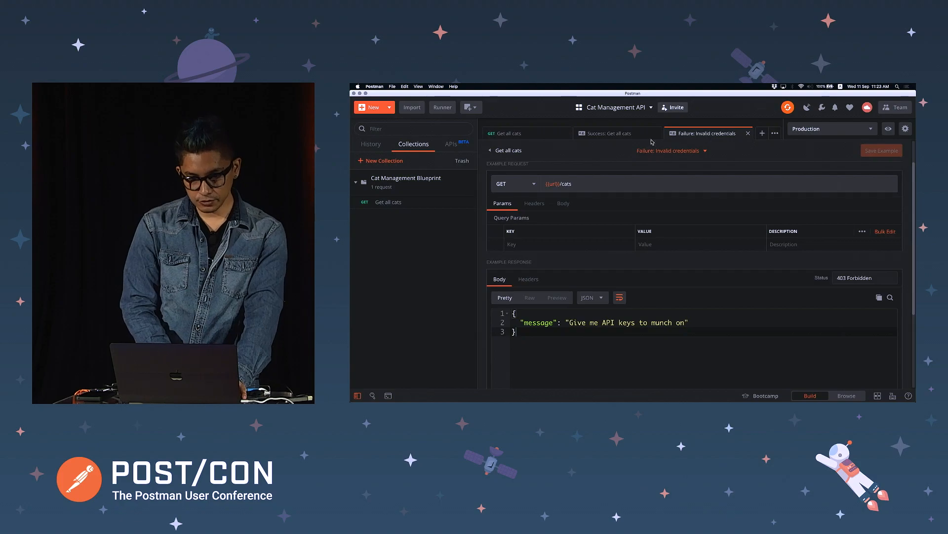
click(624, 138)
key(super+Tab)
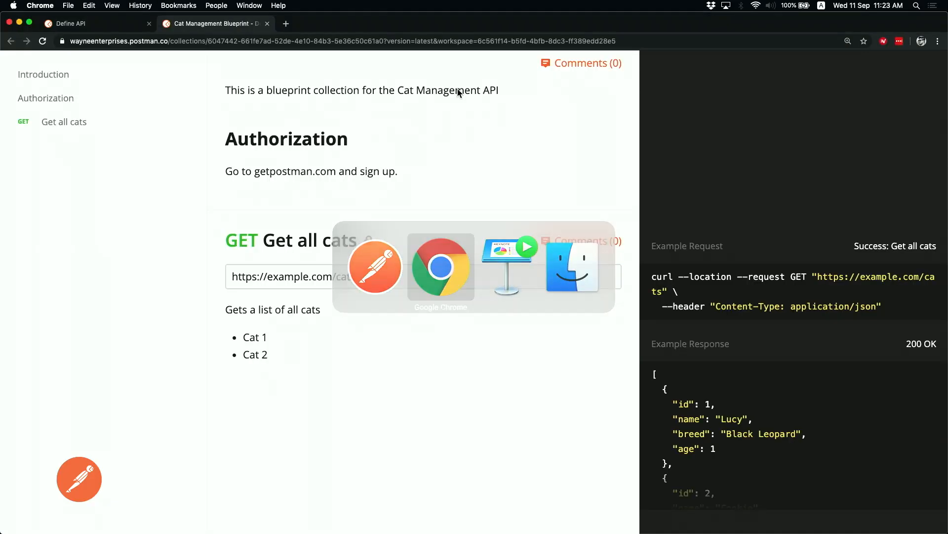
Reload the docs and preview the Failure: Invalid credentials example, then the Success: Get all cats example
key(super+r)
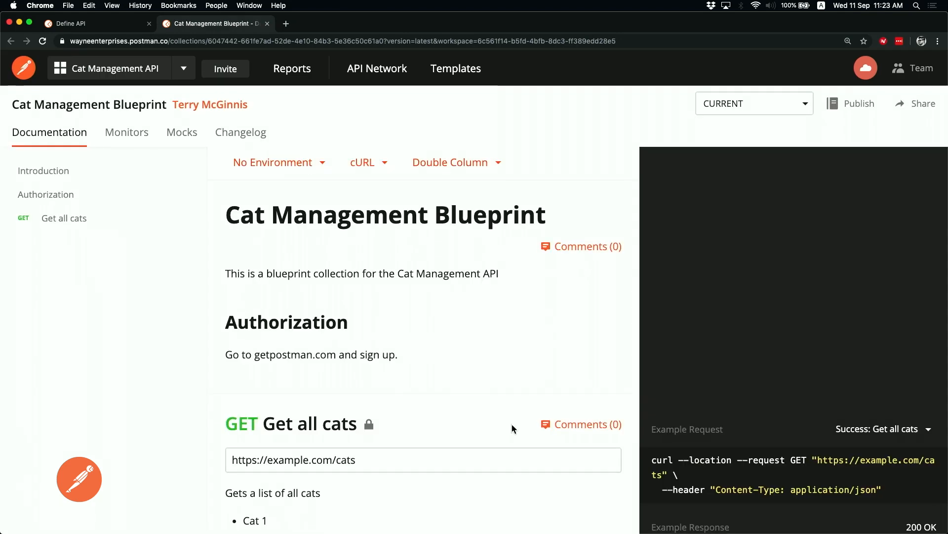
scroll(512, 423, down, 3)
scroll(512, 424, down, 1)
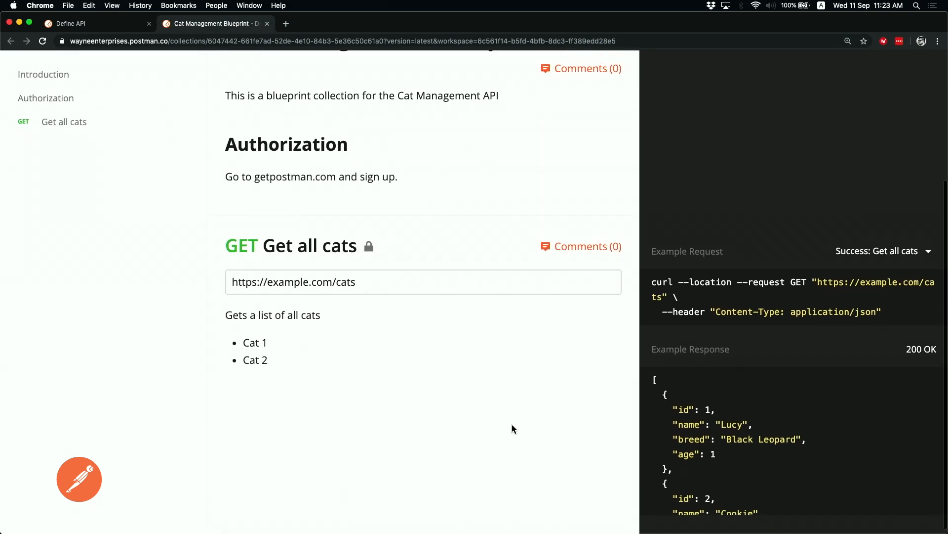
click(865, 253)
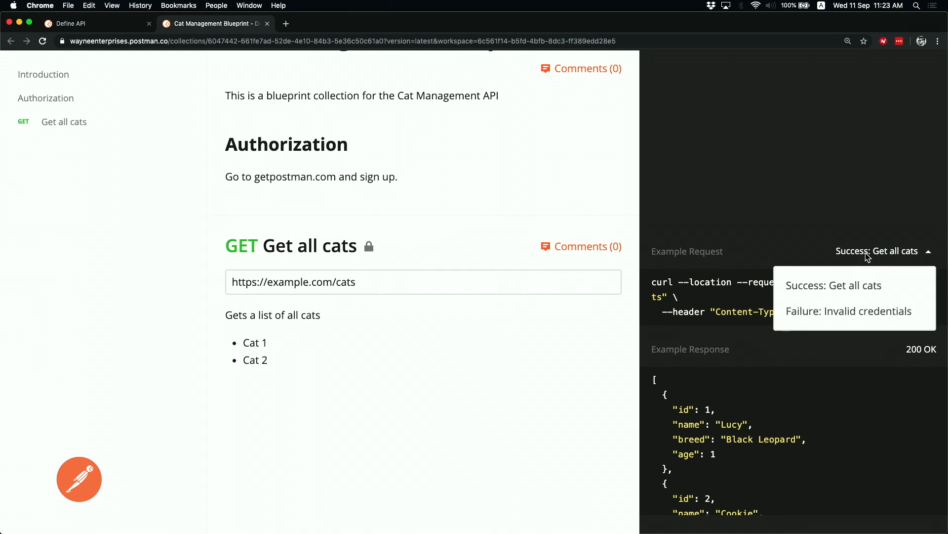
click(824, 310)
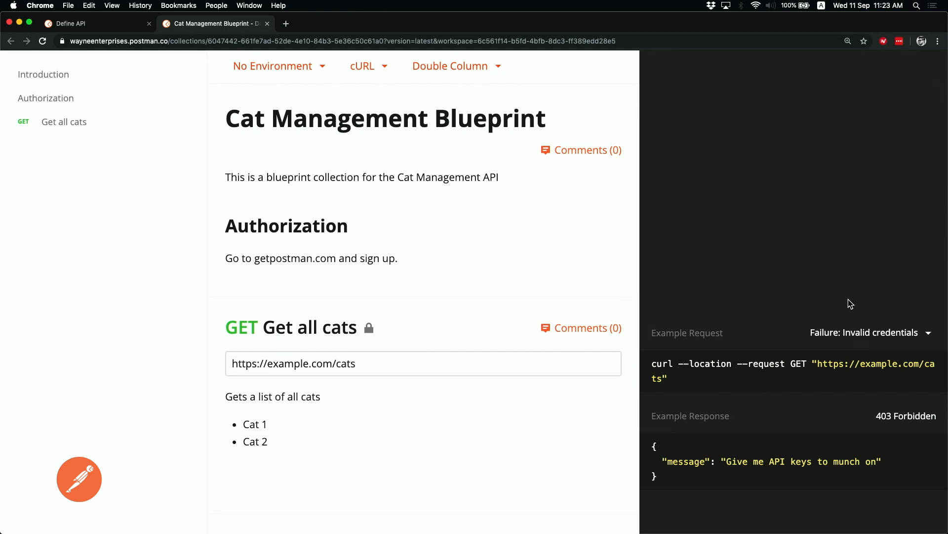
click(859, 337)
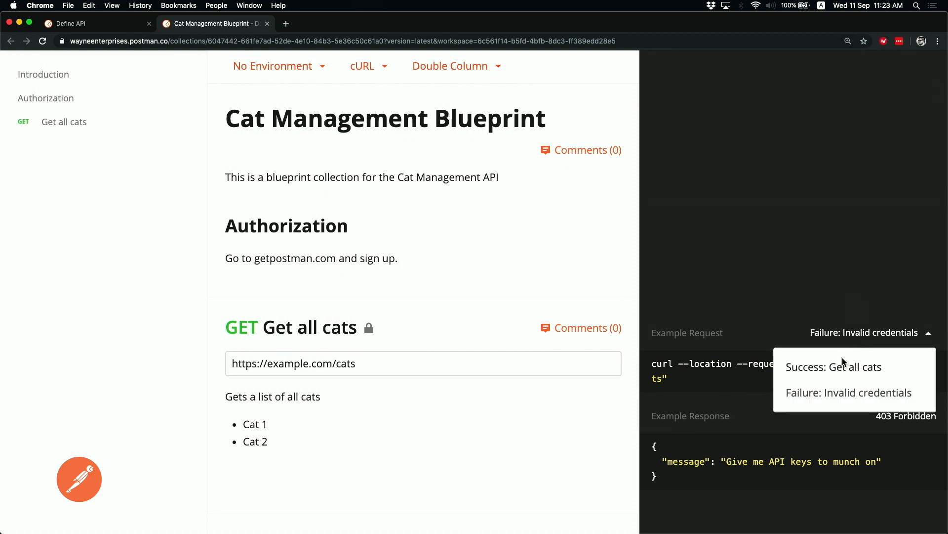
click(843, 366)
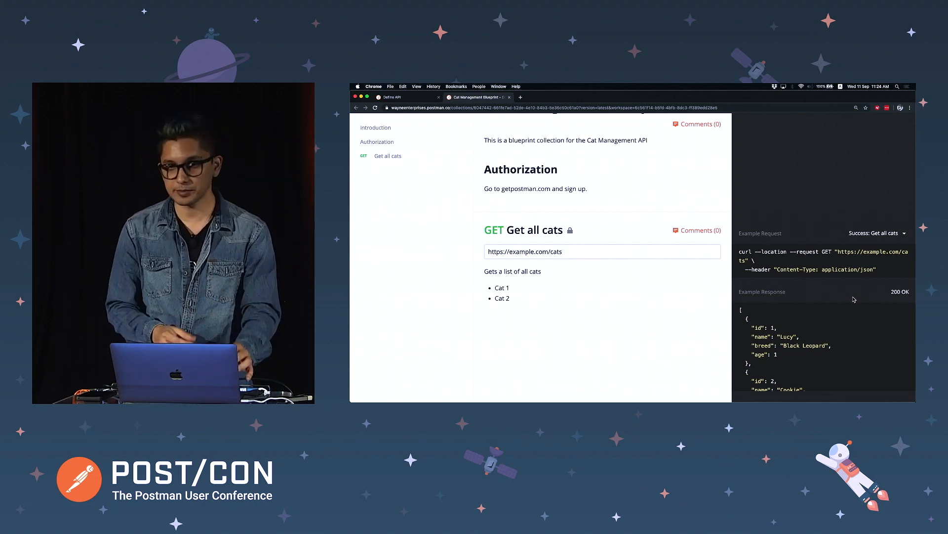
key(super+Tab)
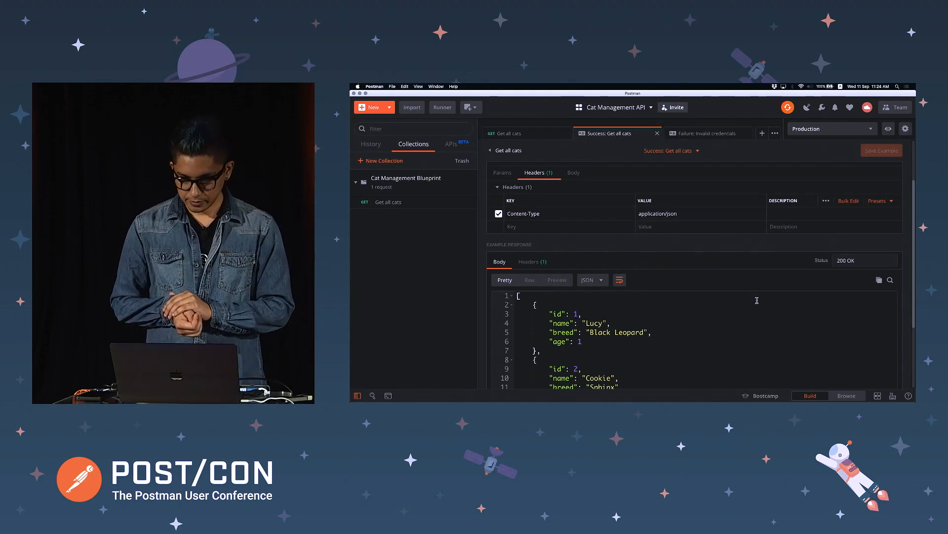
click(511, 152)
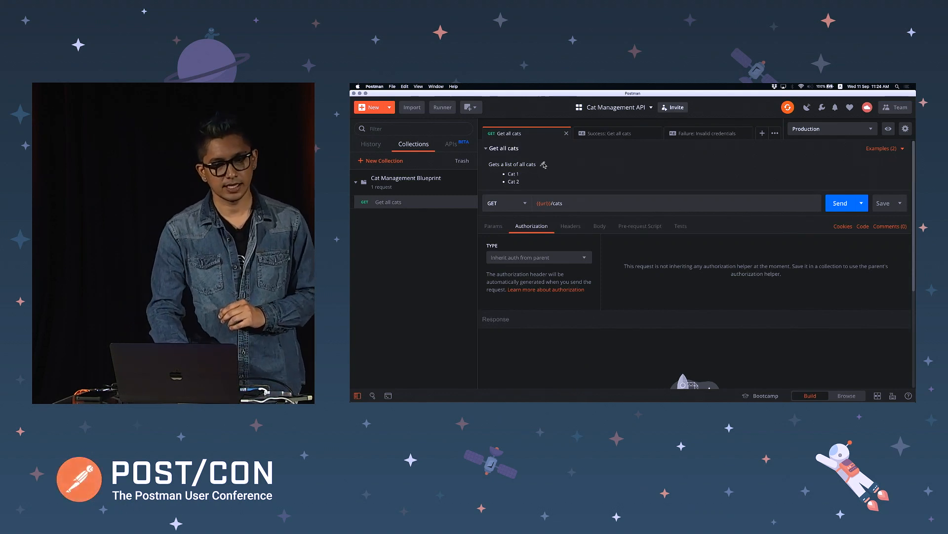
click(544, 165)
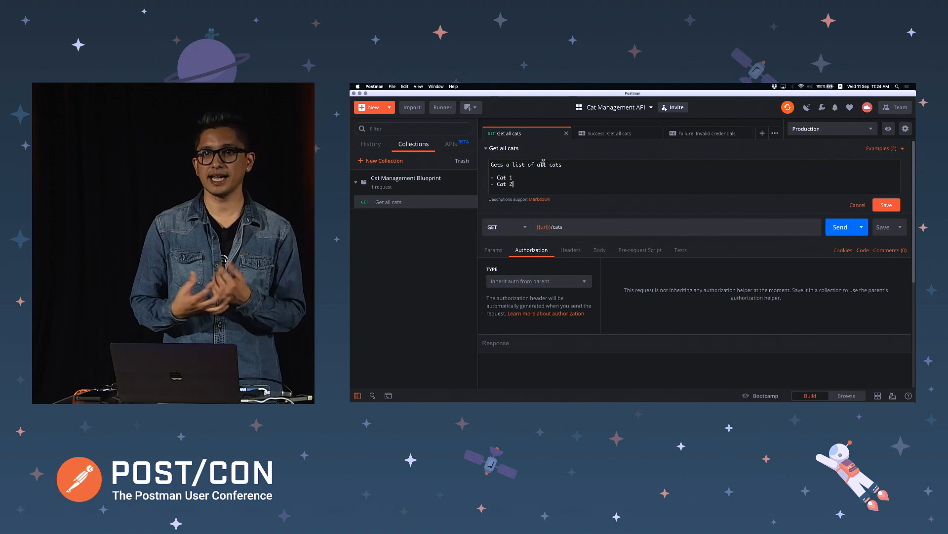
key(Return)
text(-)
key(BackSpace)
key(BackSpace)
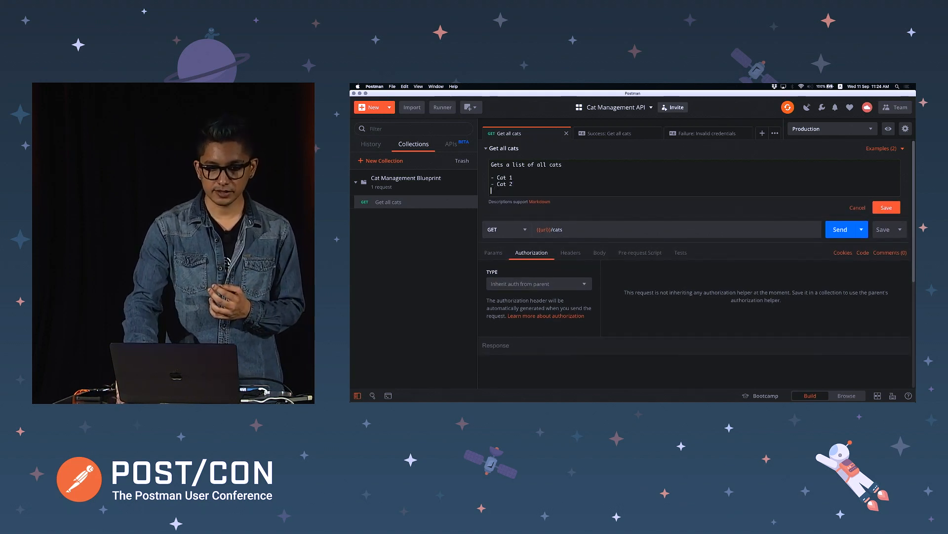
key(Return)
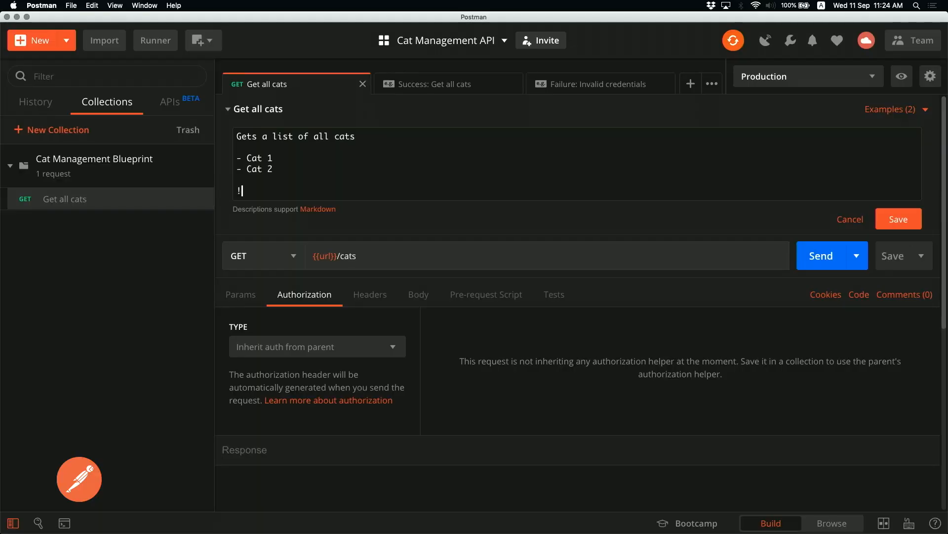
text([tetoolto)
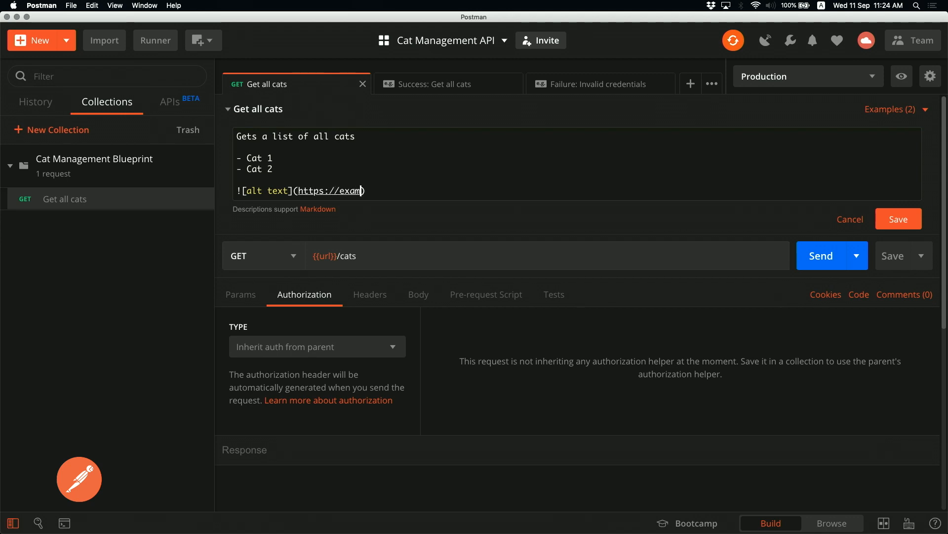
text(png)
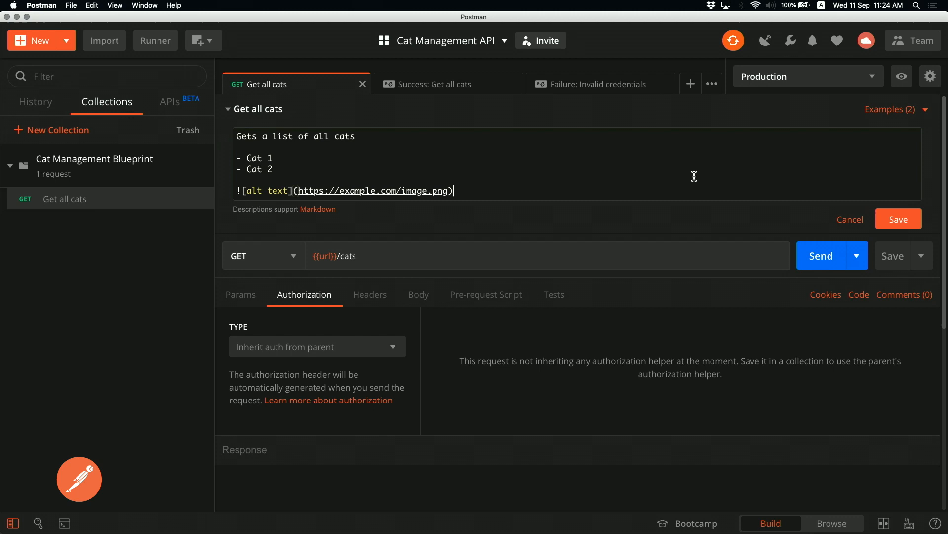
click(900, 224)
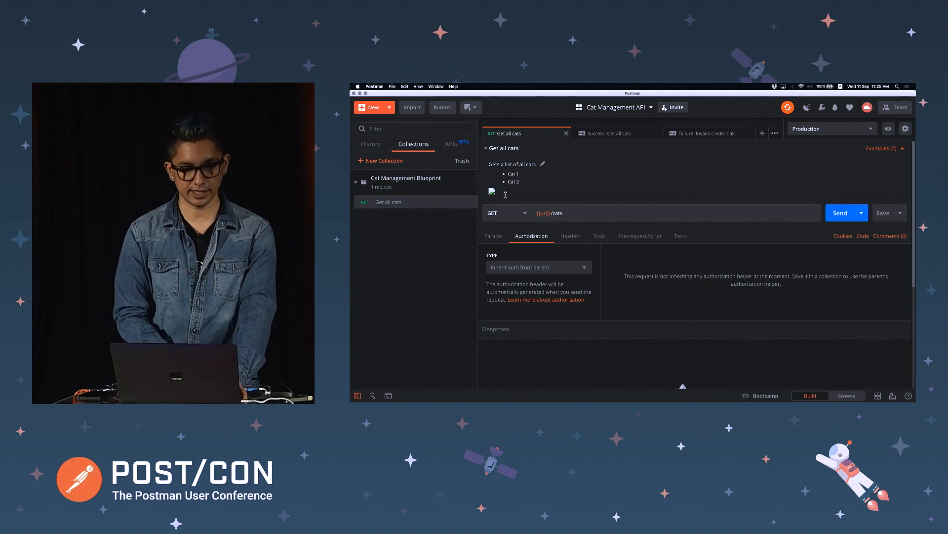
key(super+Tab)
Expand the Success: Get all cats example response in the docs and copy its body
key(Escape)
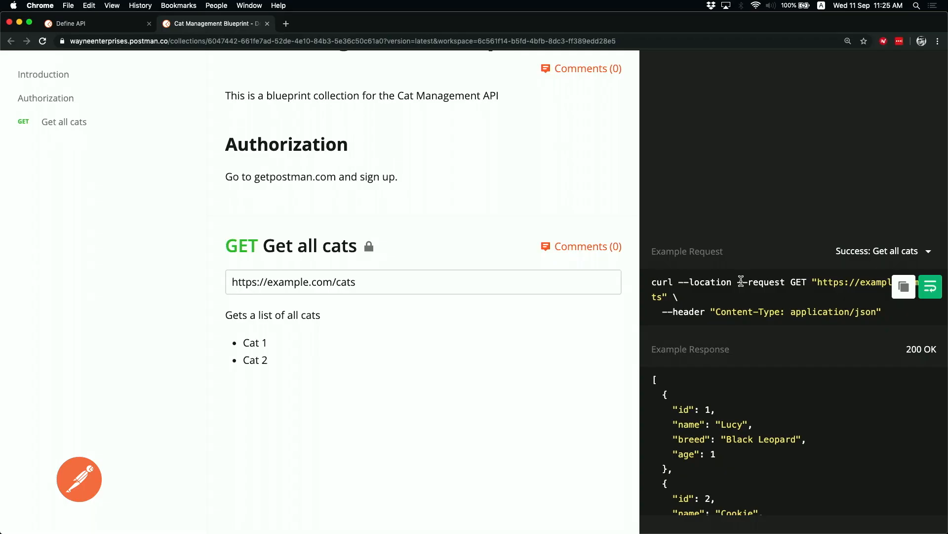
scroll(707, 391, down, 1)
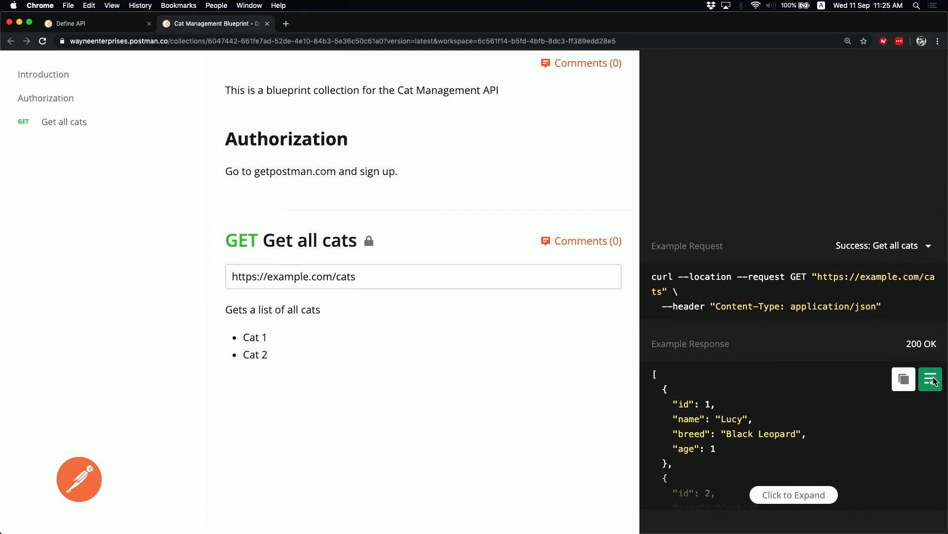
click(788, 500)
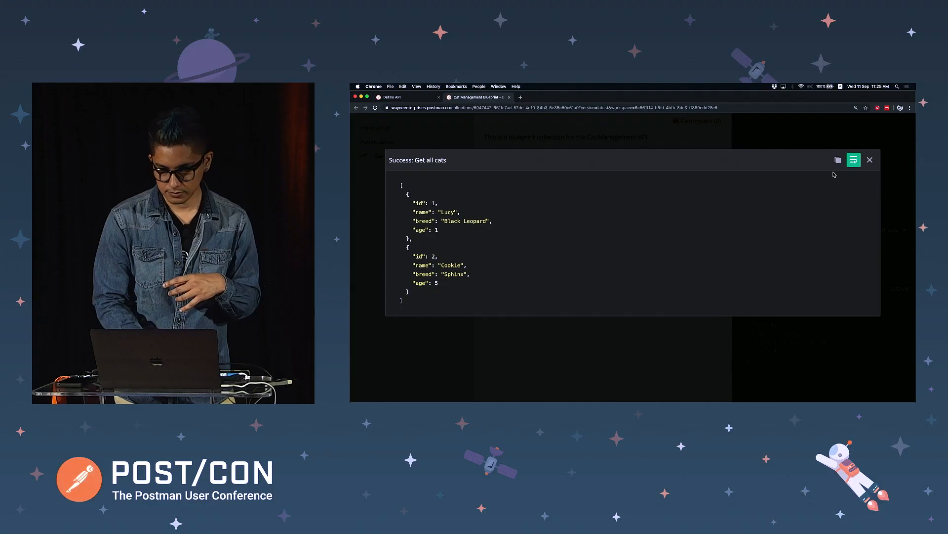
click(838, 159)
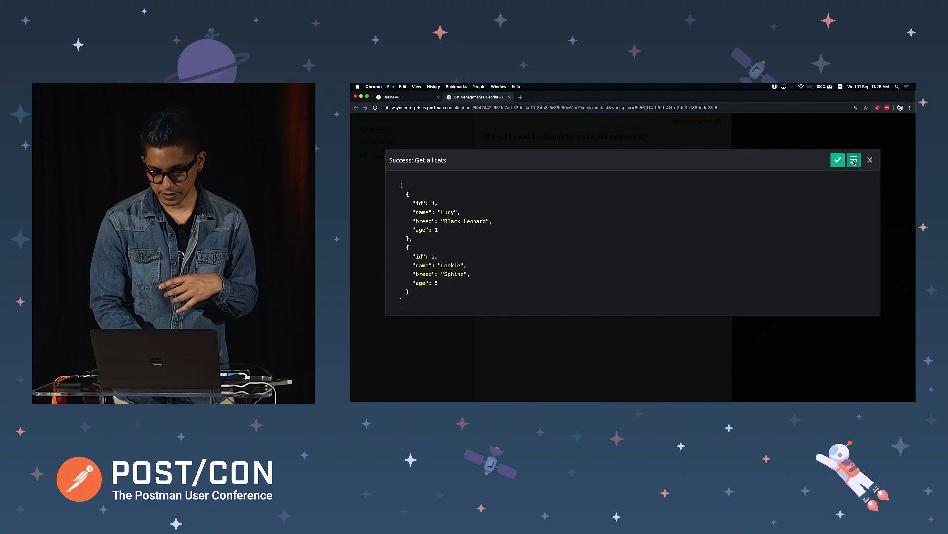
click(869, 160)
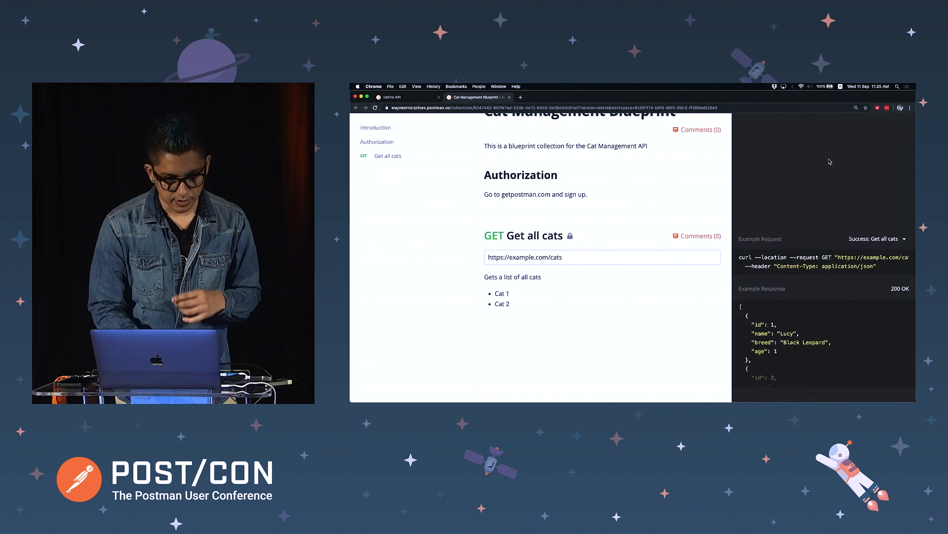
scroll(632, 177, up, 2)
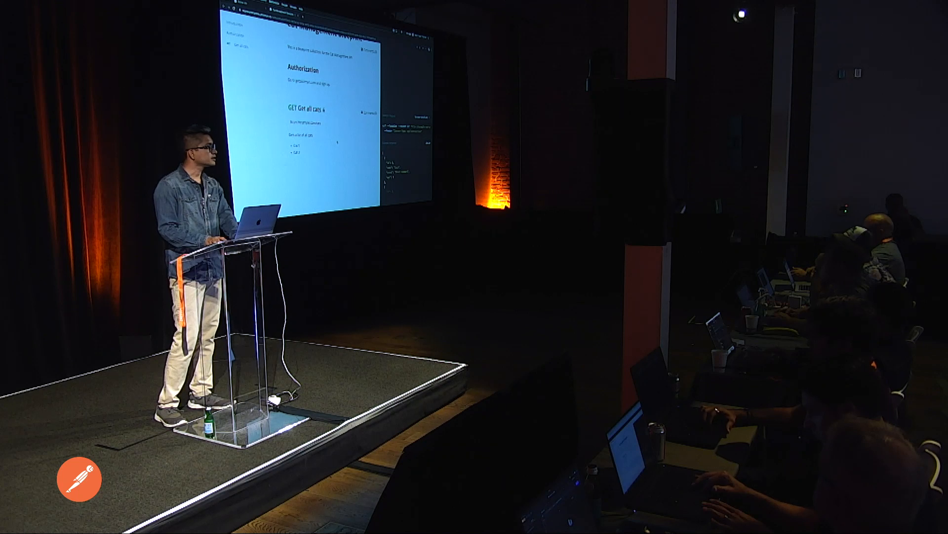
Give the Failure: Invalid credentials example a Content-Type: application/json header and save it
key(super+Tab)
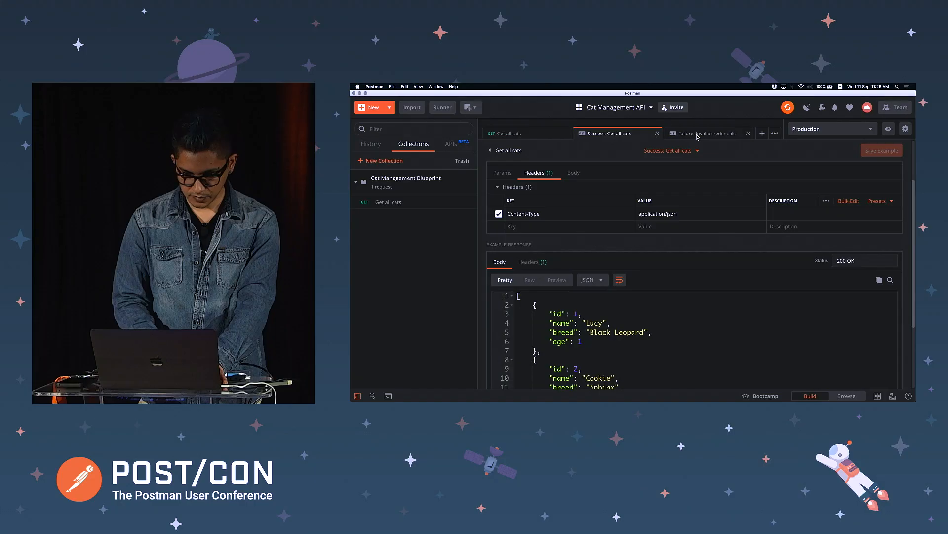
click(698, 134)
click(536, 281)
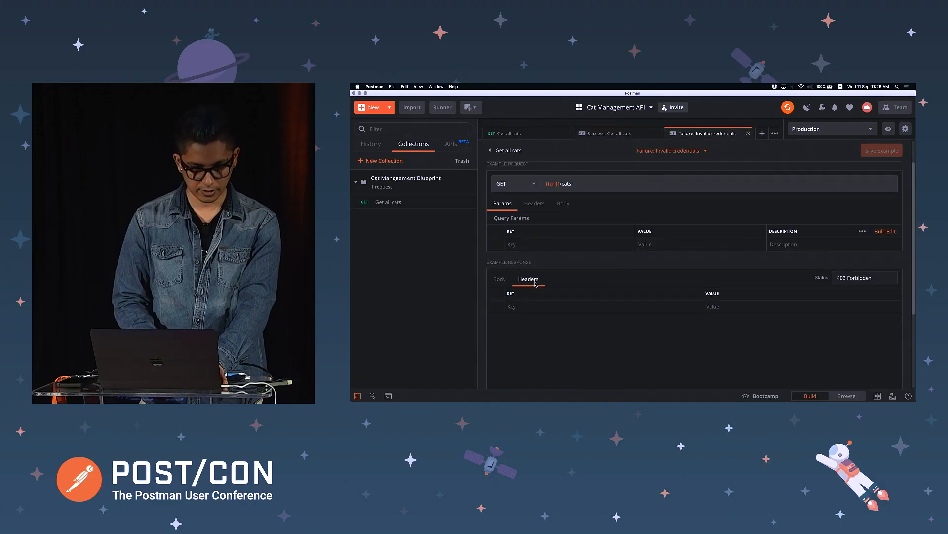
click(562, 307)
text(co)
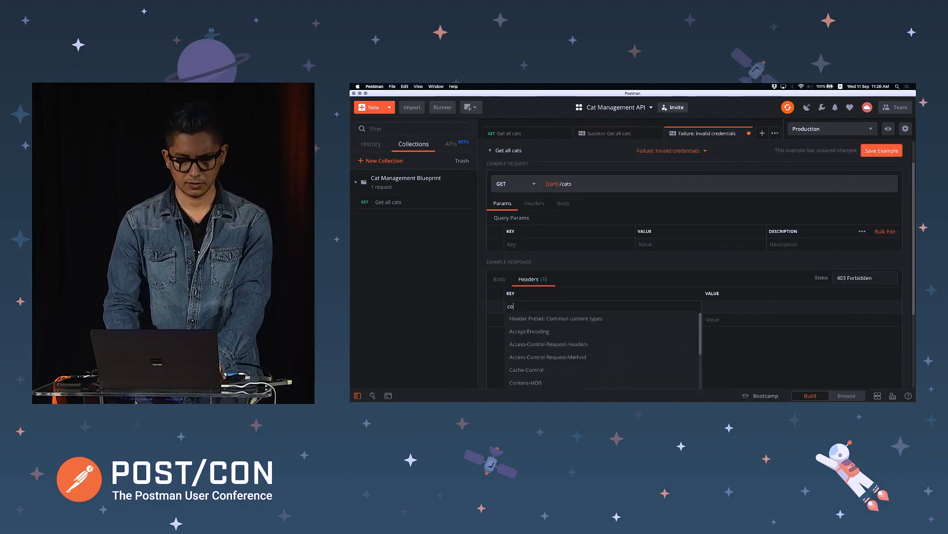
text(ntetn)
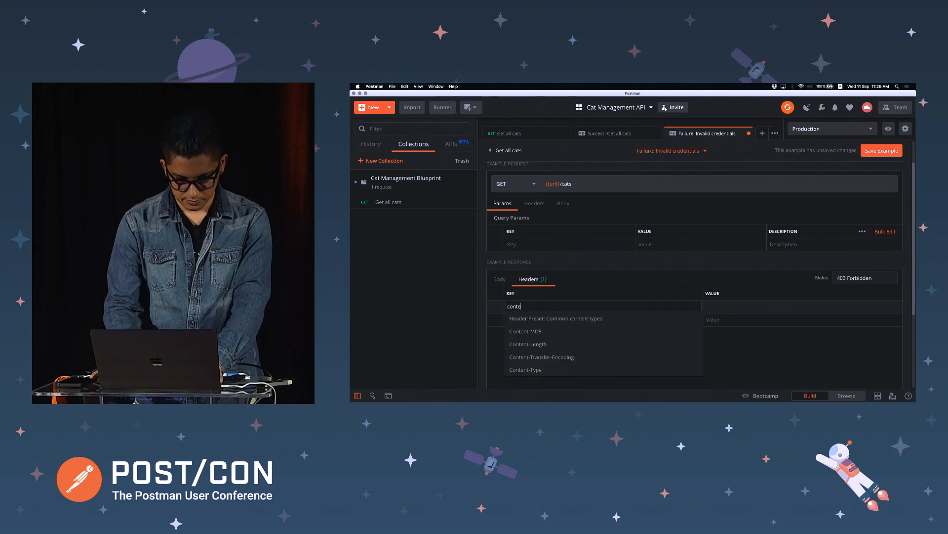
key(BackSpace)
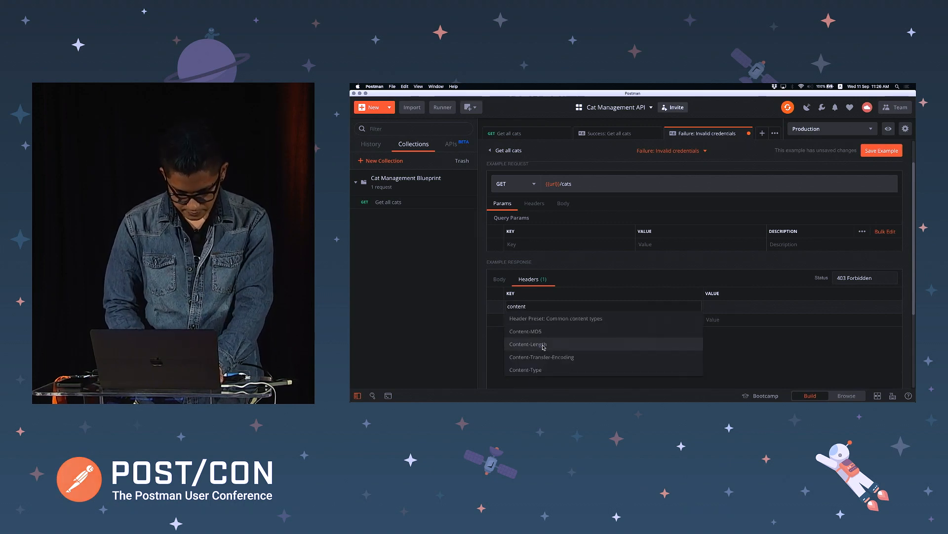
click(536, 371)
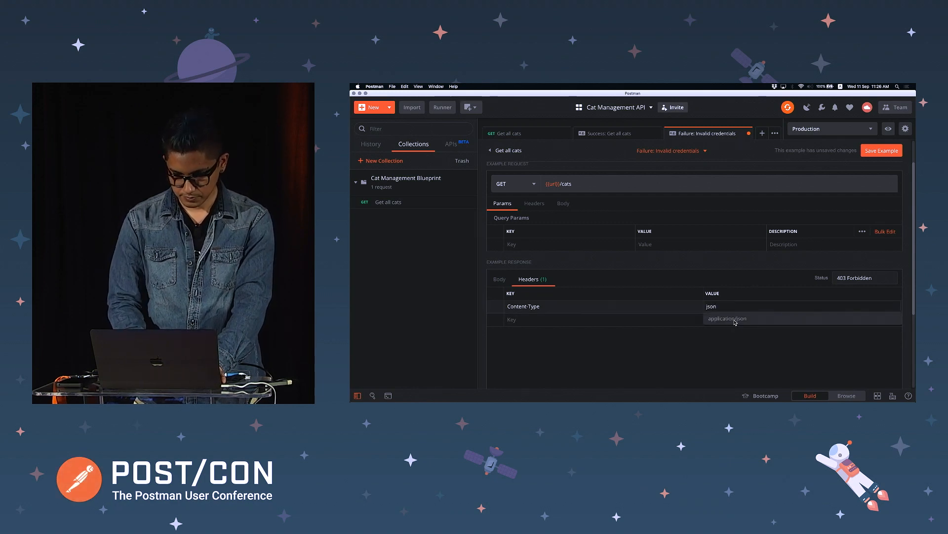
click(728, 318)
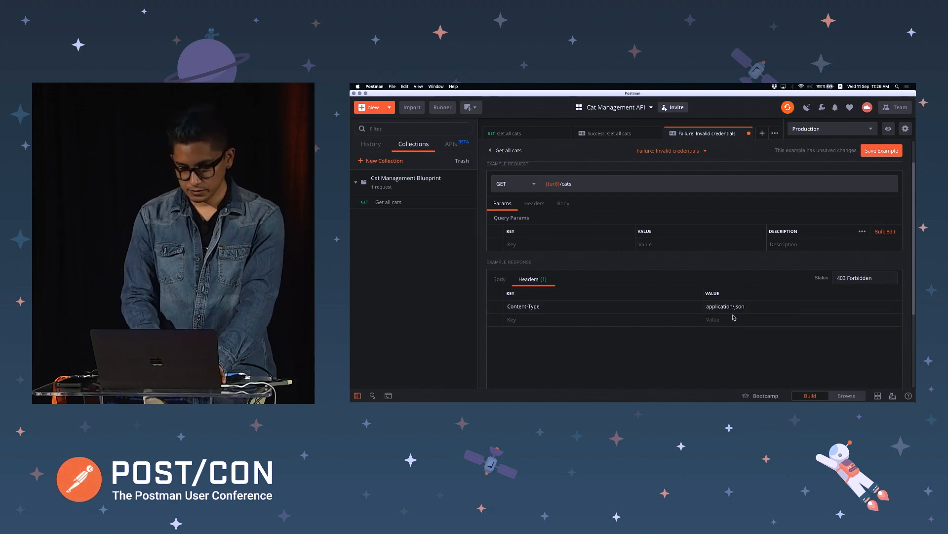
key(super+s)
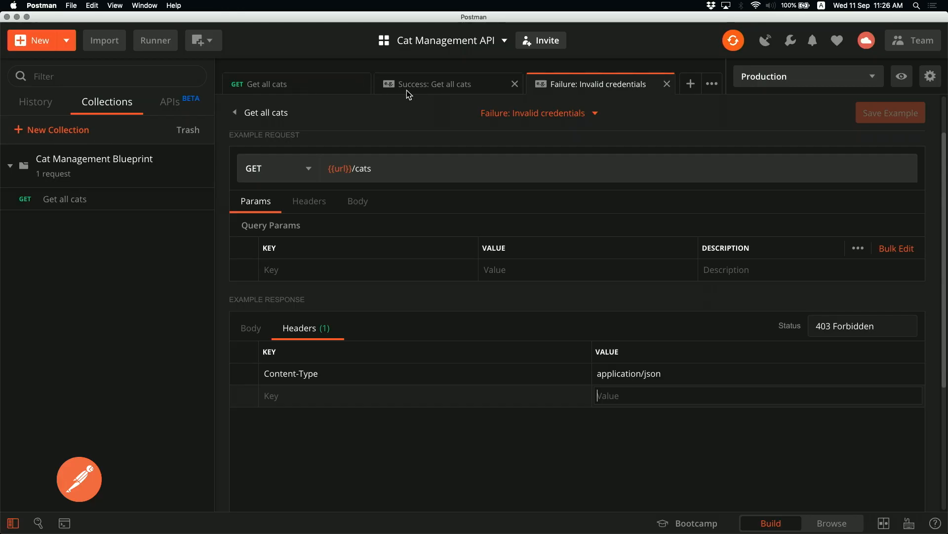
click(333, 88)
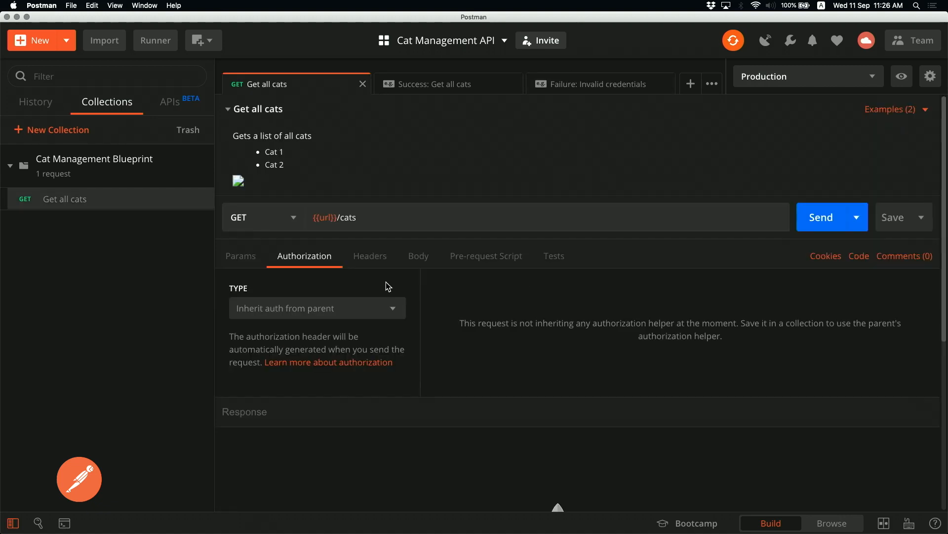
Inspect the Get all cats headers and the Manage Presets window, then close it
click(378, 261)
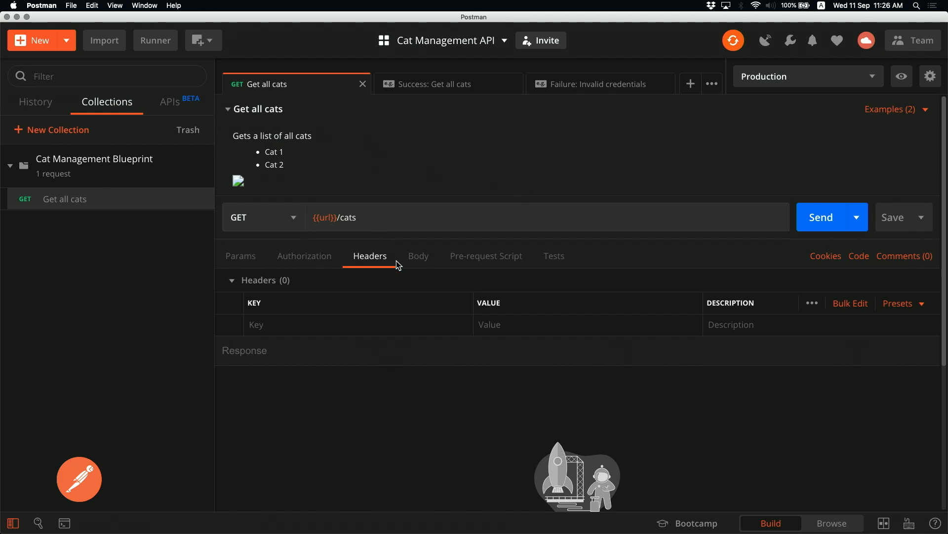
click(917, 307)
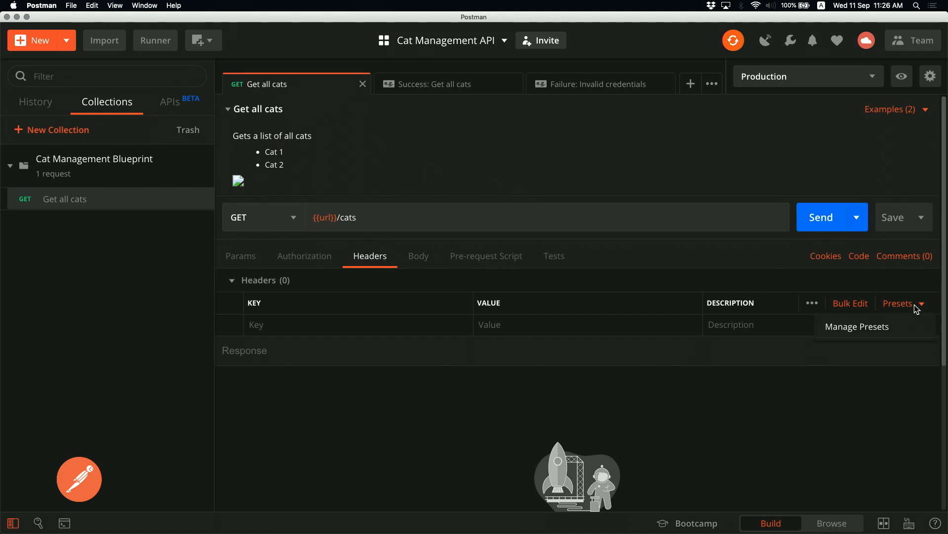
click(866, 334)
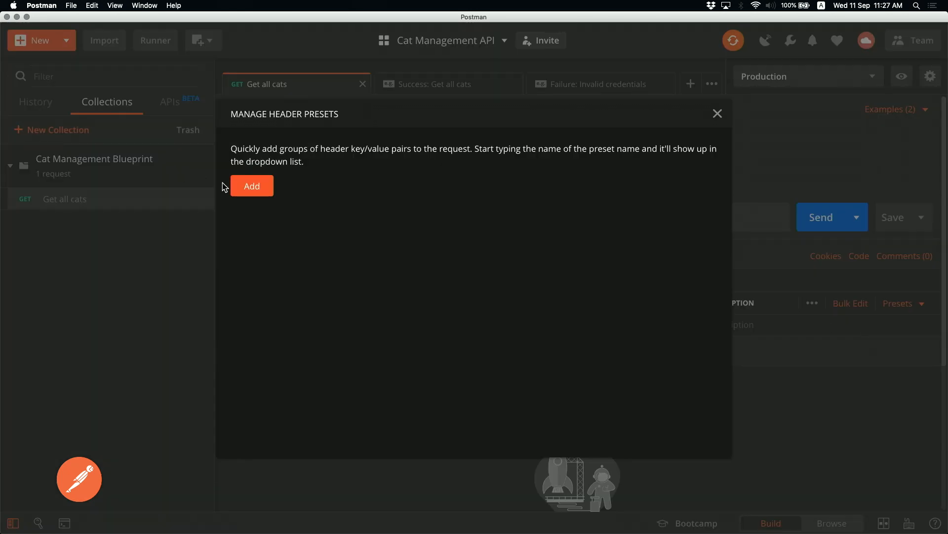
click(716, 115)
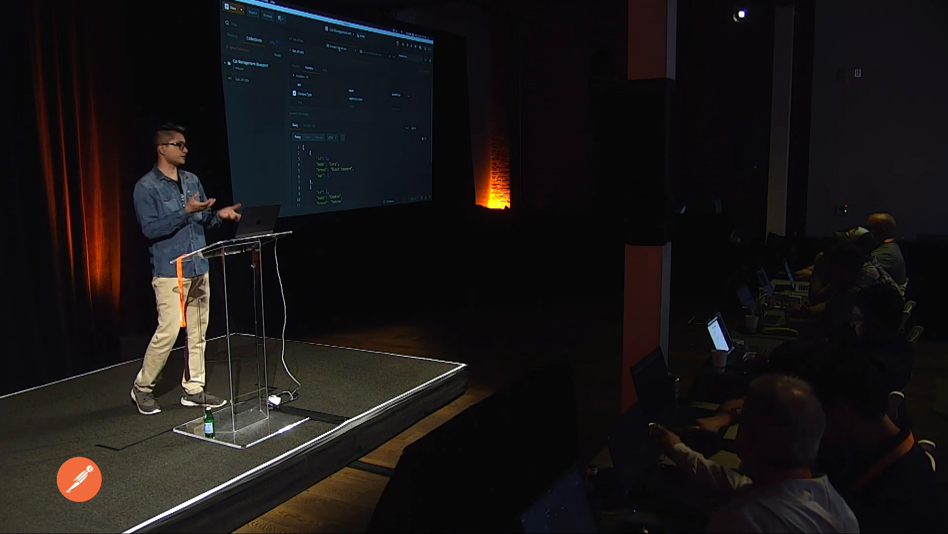
key(super+Tab)
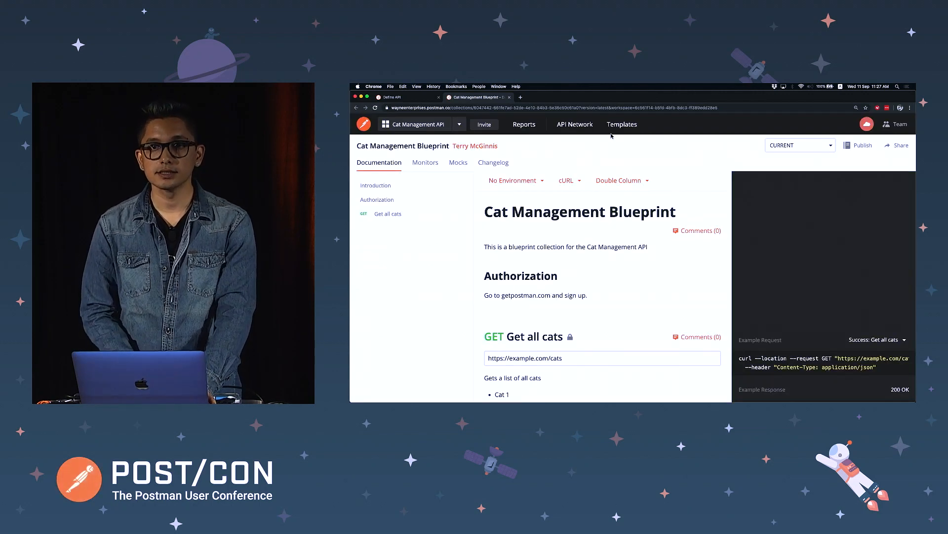
Open the Cat Management Blueprint documentation in Chrome from Browse > Collections
key(super+Tab)
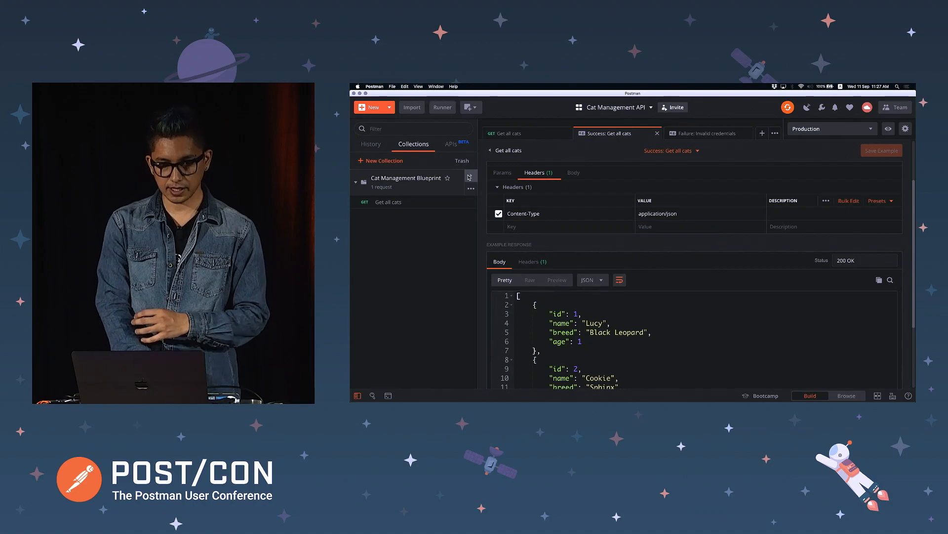
click(470, 176)
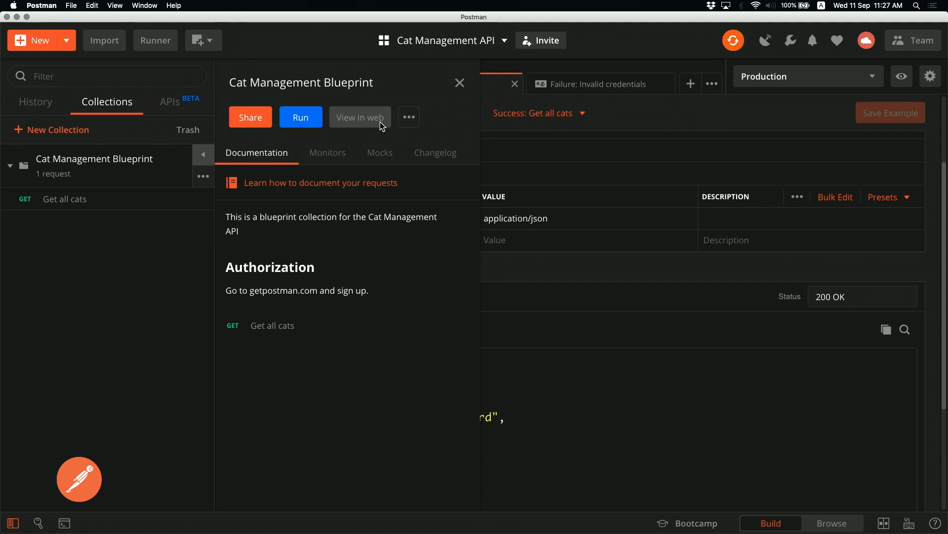
click(832, 524)
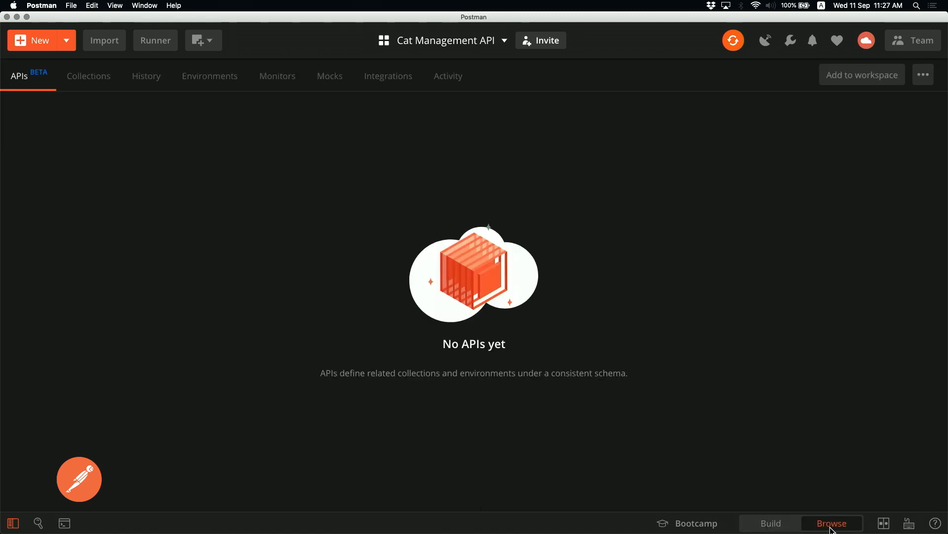
click(82, 78)
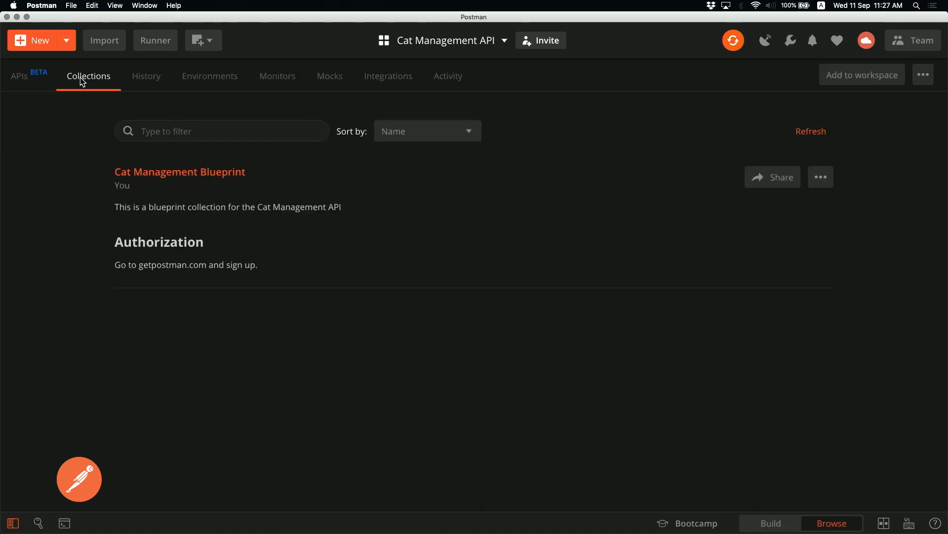
click(208, 172)
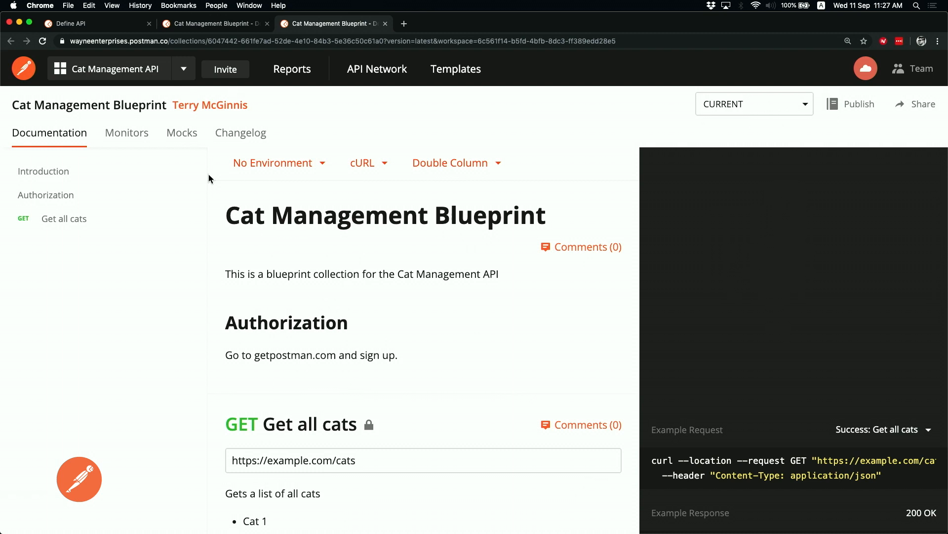
drag(174, 41, 503, 78)
click(421, 206)
Return to the Postman build view, glance at the collection details, and go back to Chrome
key(super+Tab)
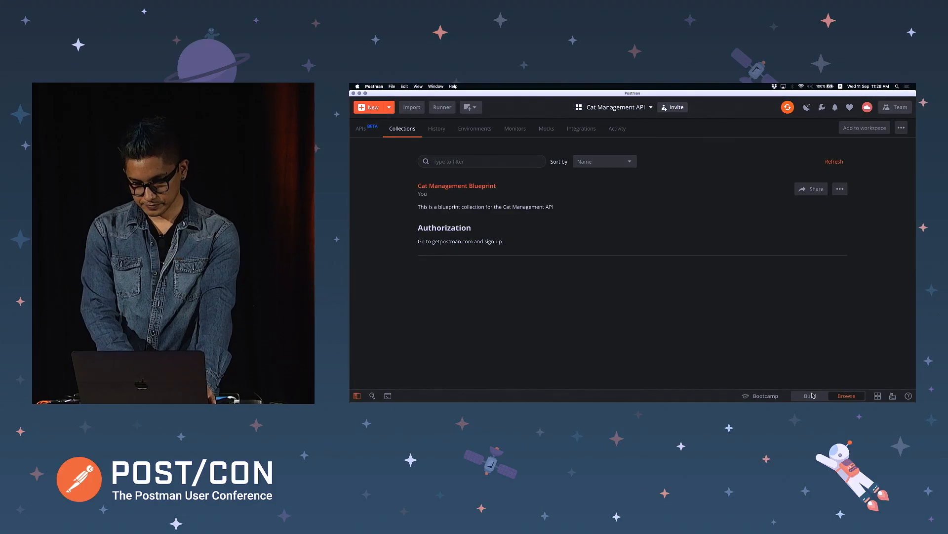
click(776, 522)
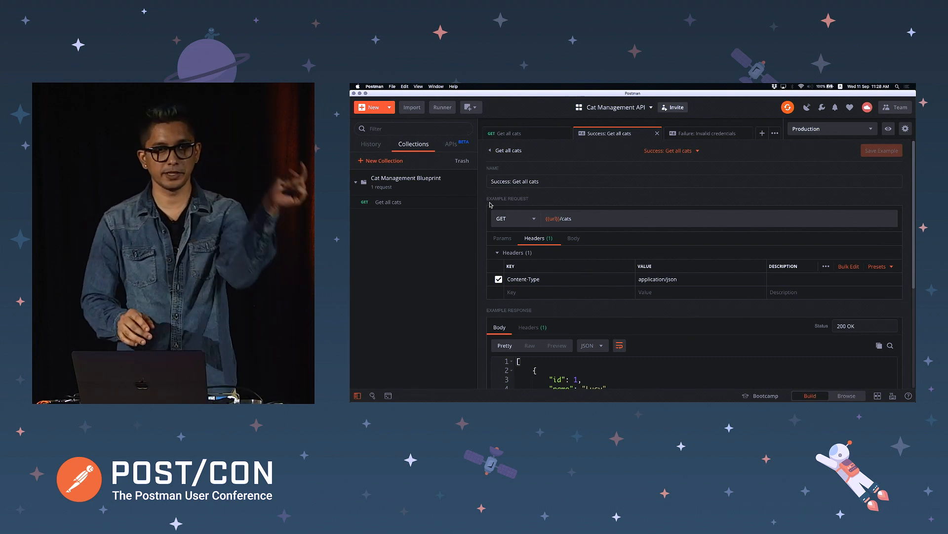
click(472, 176)
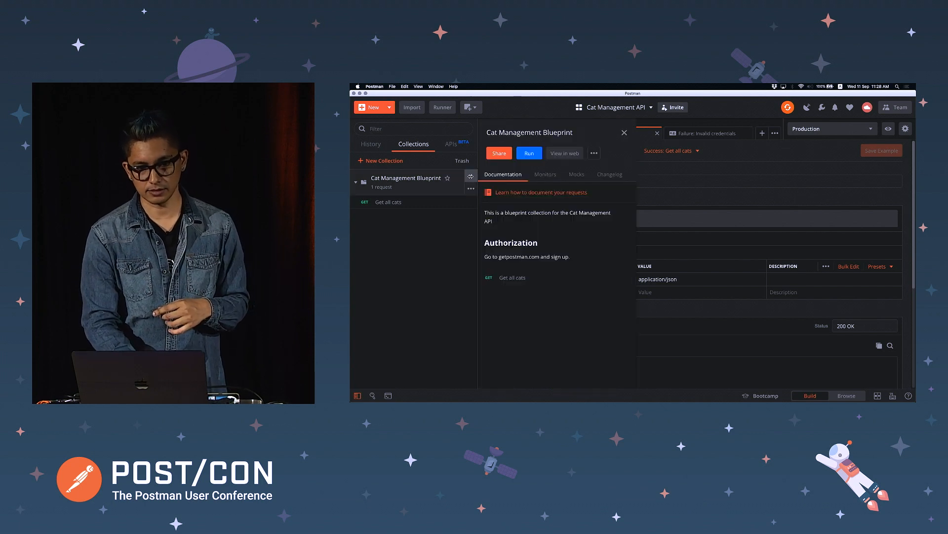
click(670, 325)
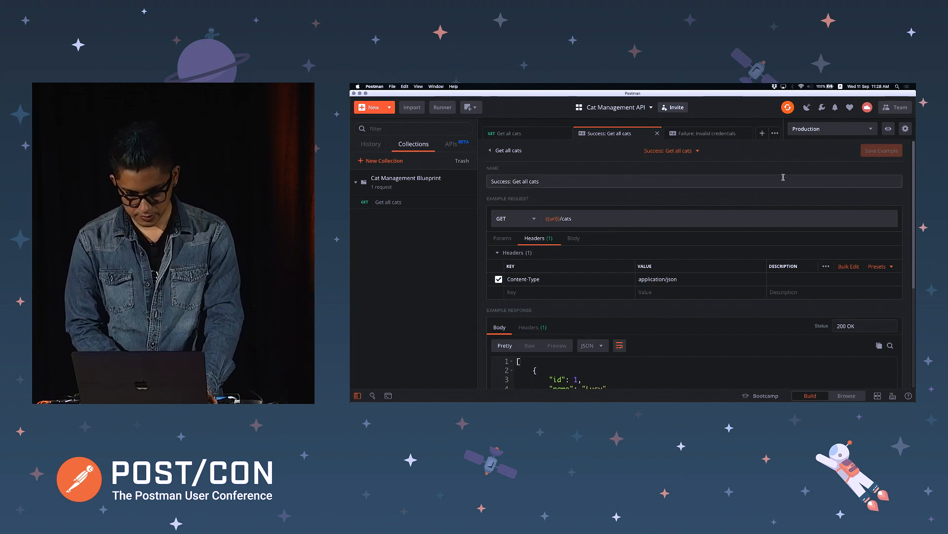
key(super+Tab)
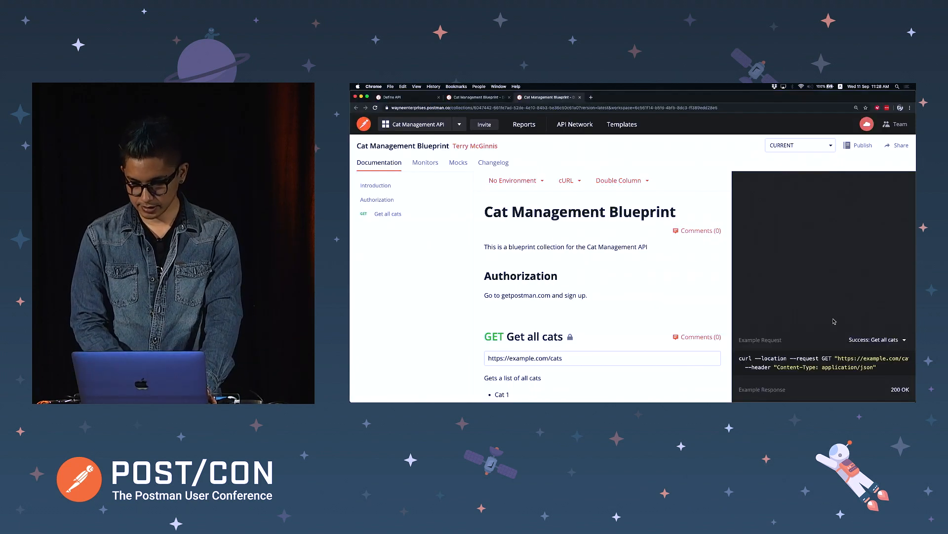
scroll(654, 422, down, 3)
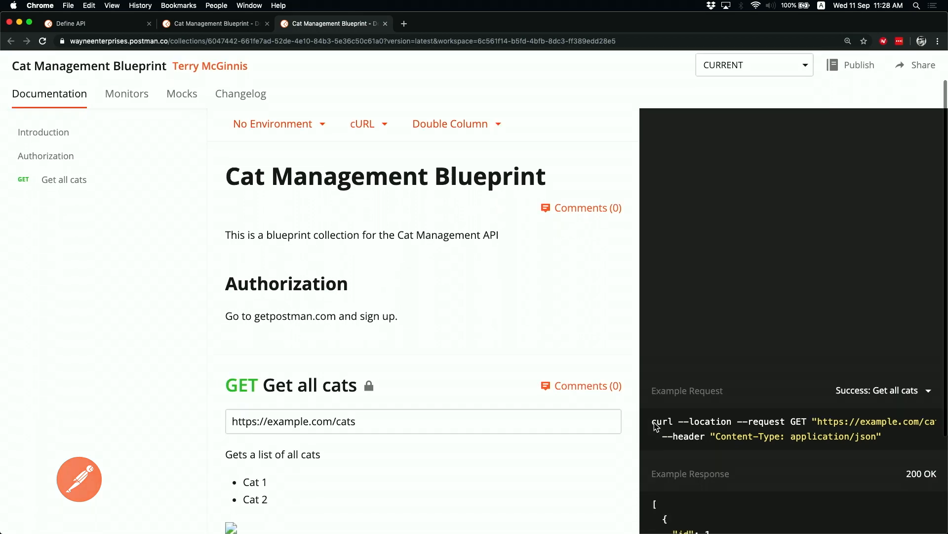
key(super+r)
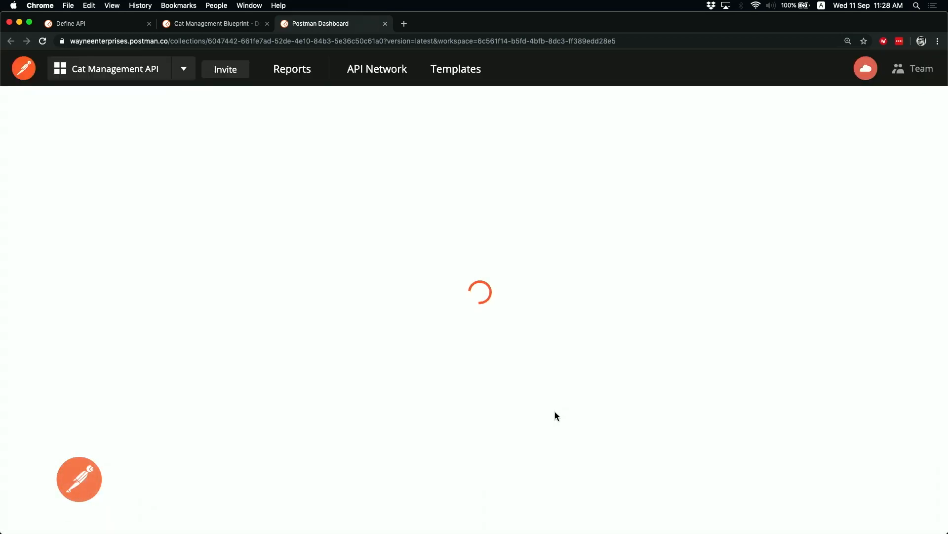
scroll(555, 411, down, 3)
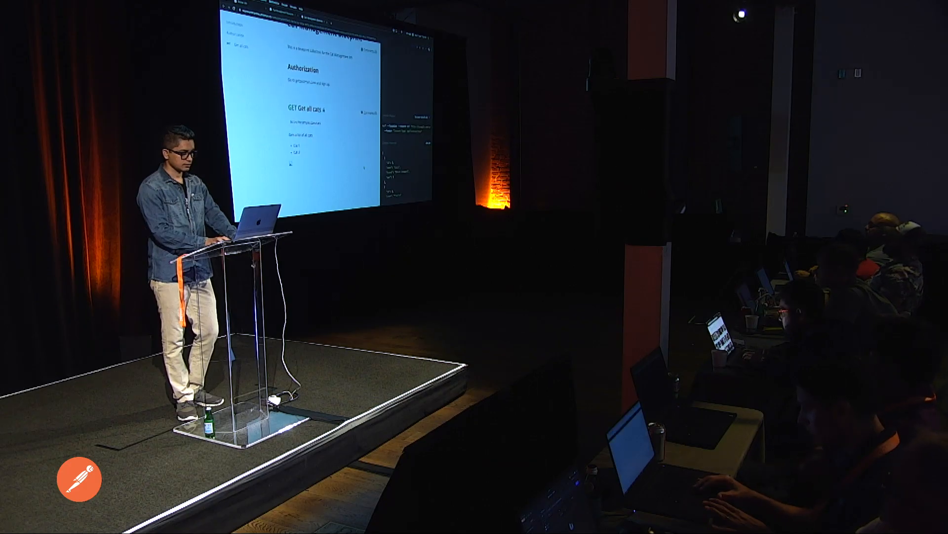
key(super+Tab)
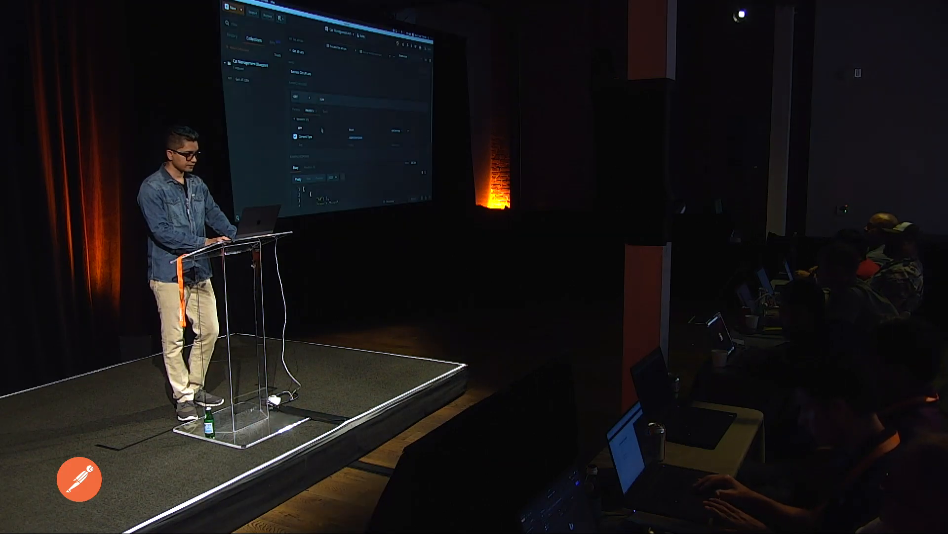
click(296, 51)
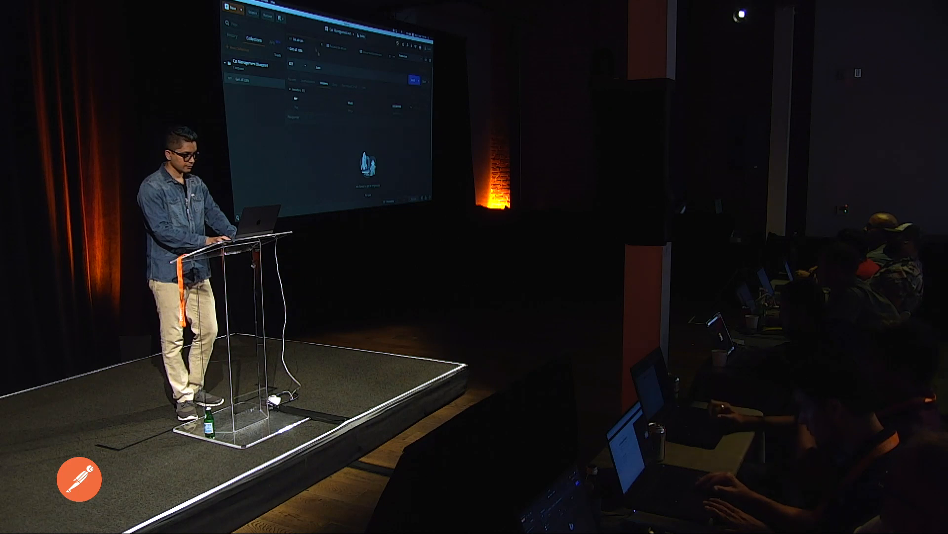
click(309, 79)
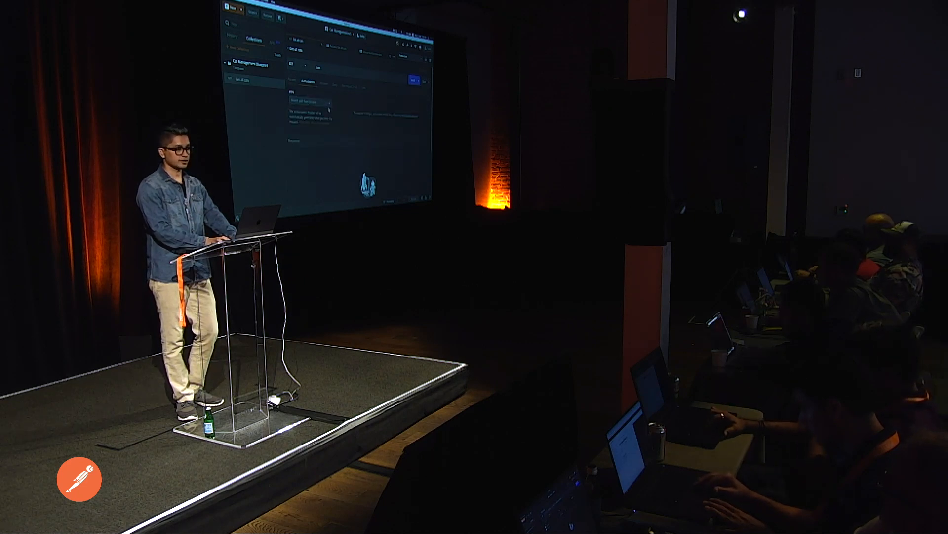
key(super+Tab)
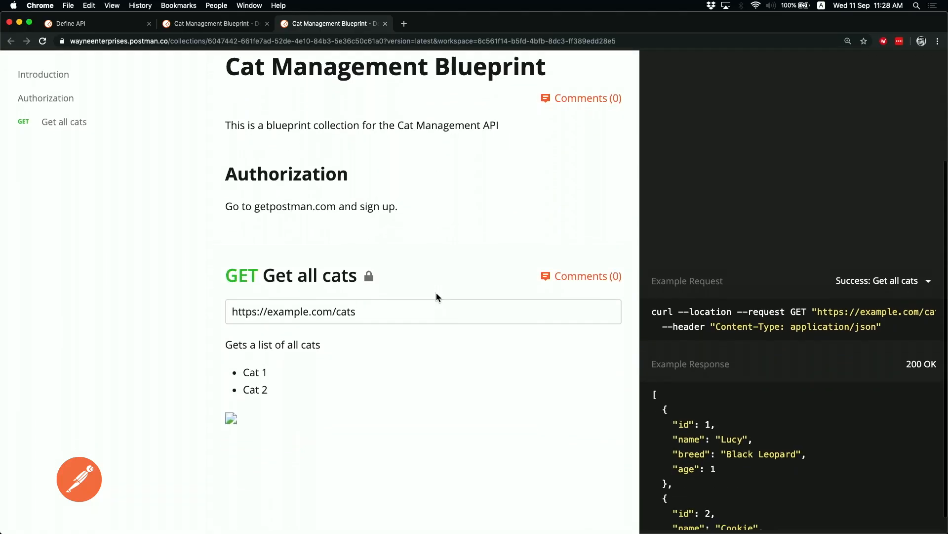
scroll(436, 293, down, 1)
mouse_move(372, 253)
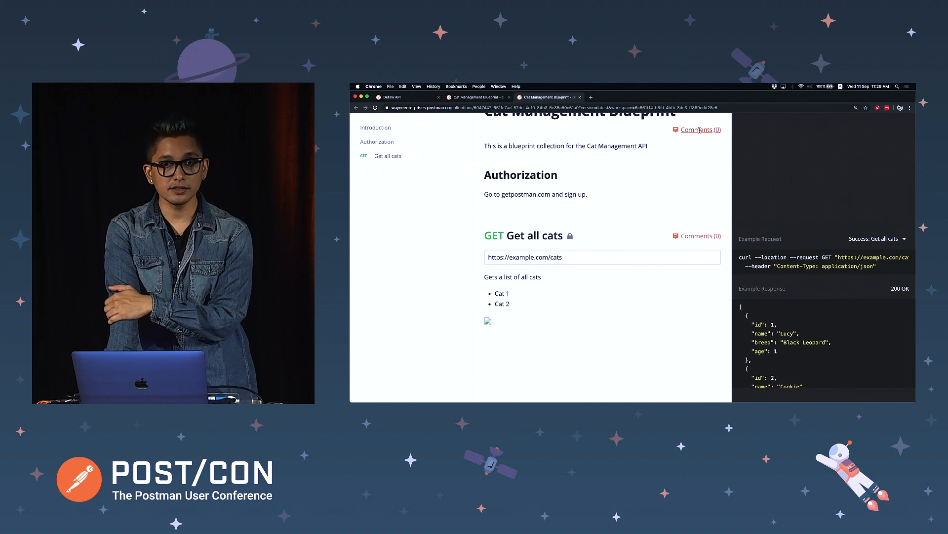
Comment on Get all cats in the web docs asking to remove the broken image
click(687, 237)
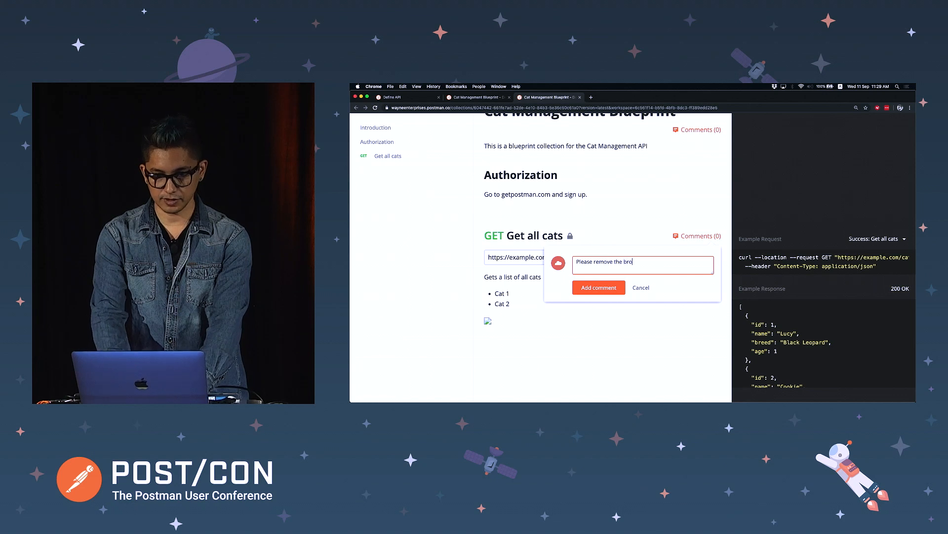
click(599, 287)
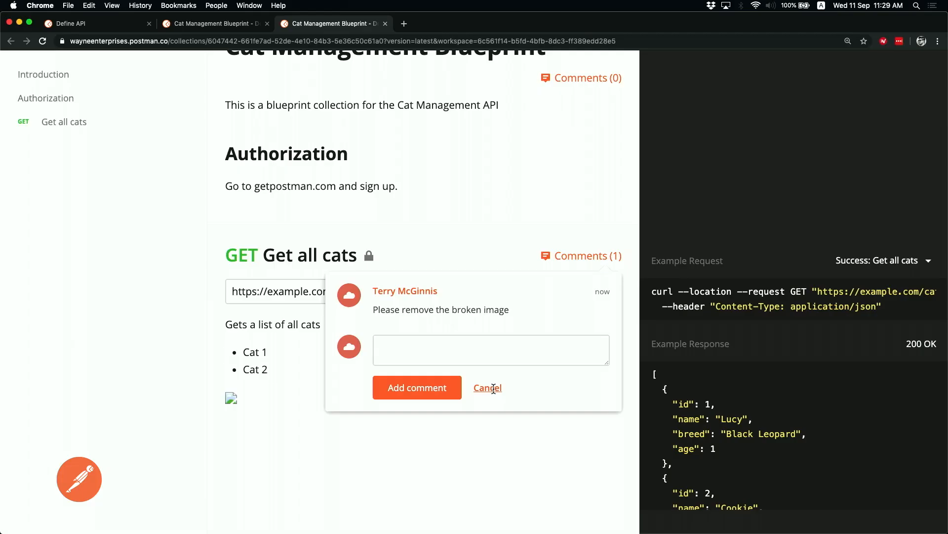
click(641, 315)
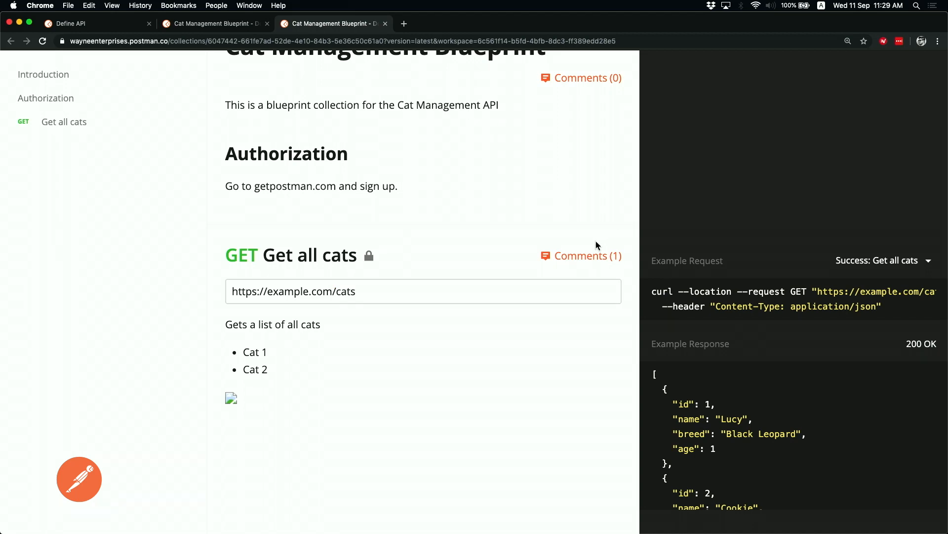
key(super+Tab)
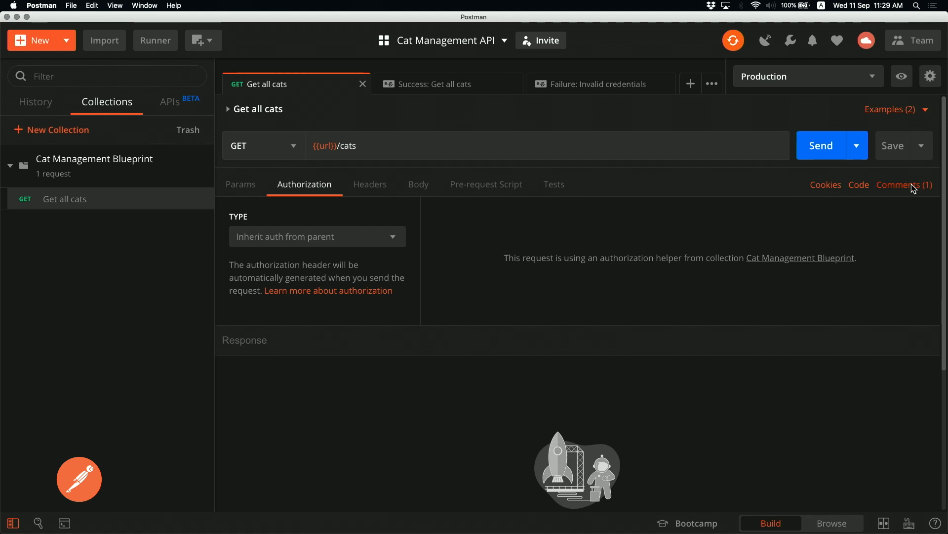
Post a second Get all cats comment mentioning a teammate: "Bring the batmobile."
click(914, 186)
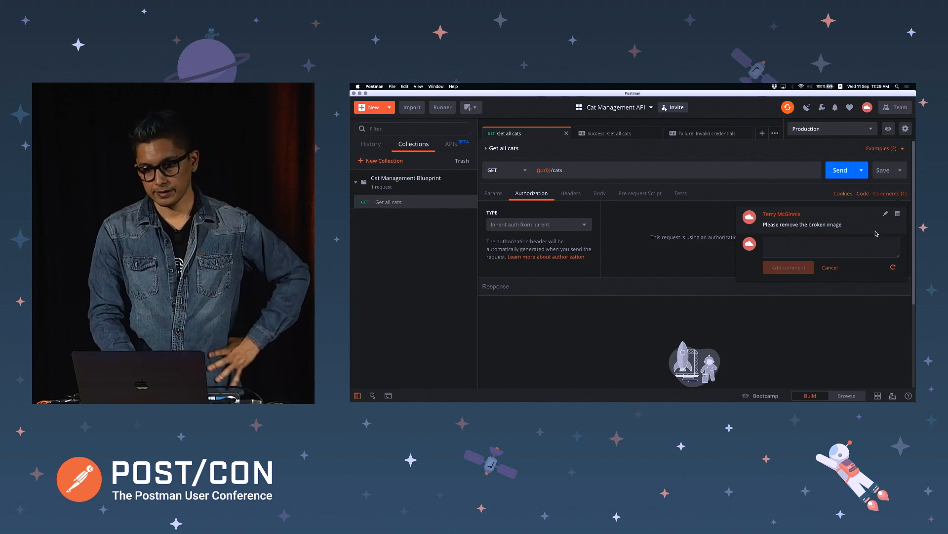
click(848, 252)
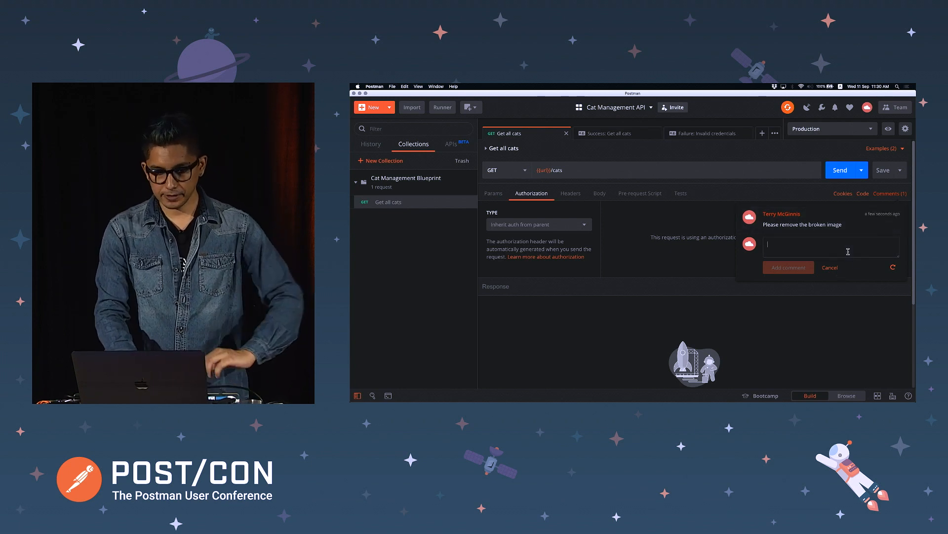
text(@)
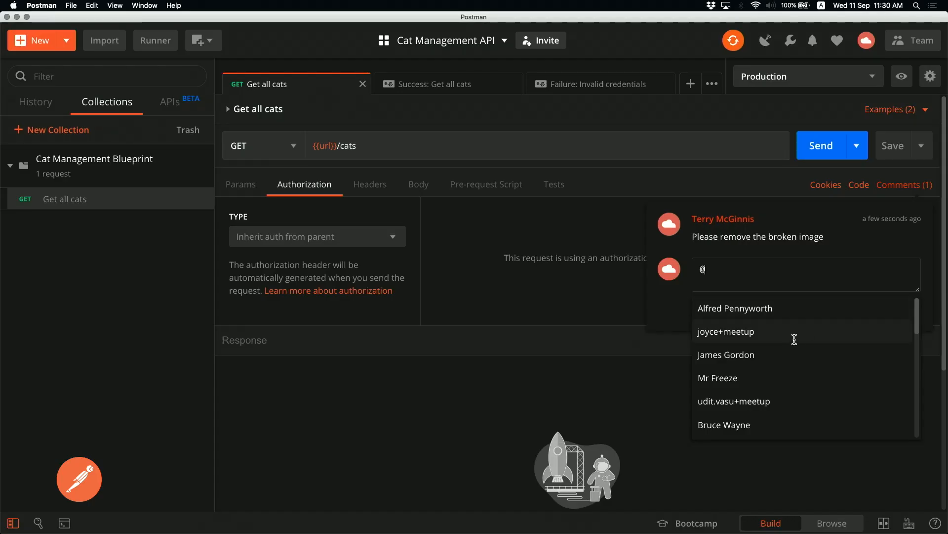
text(bru)
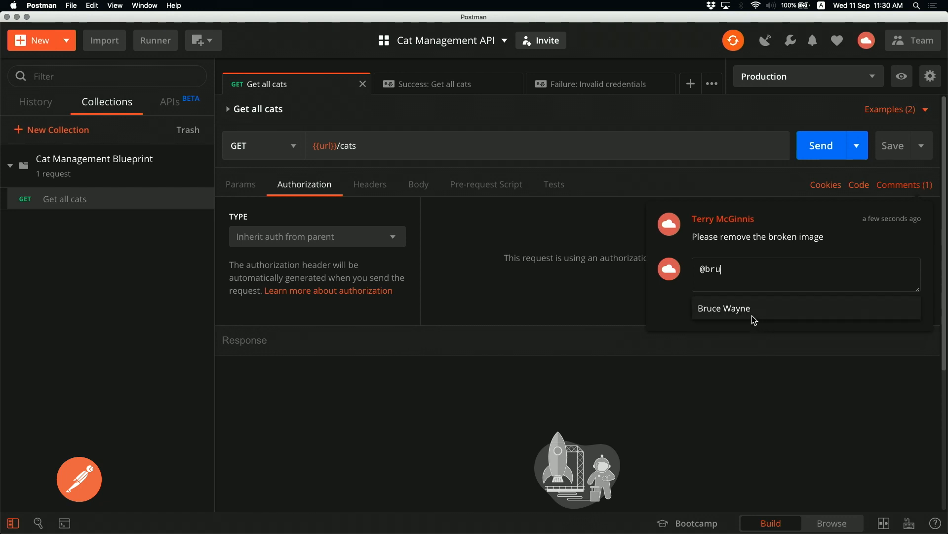
click(752, 310)
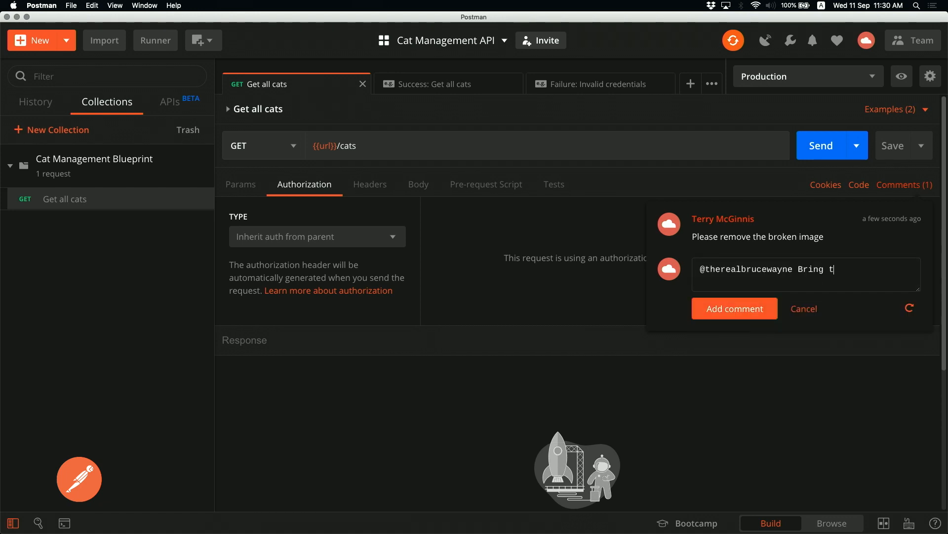
text(Bring the batmobile.)
click(763, 307)
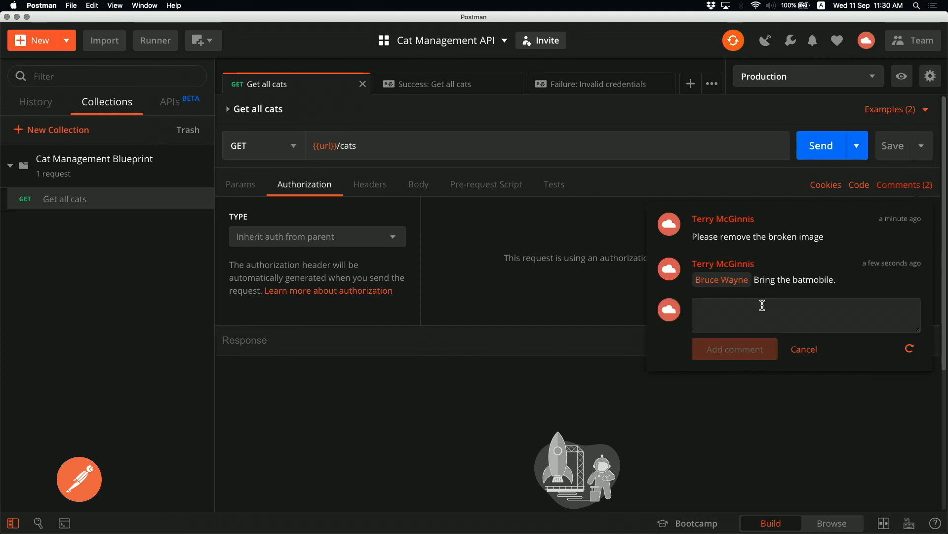
click(805, 351)
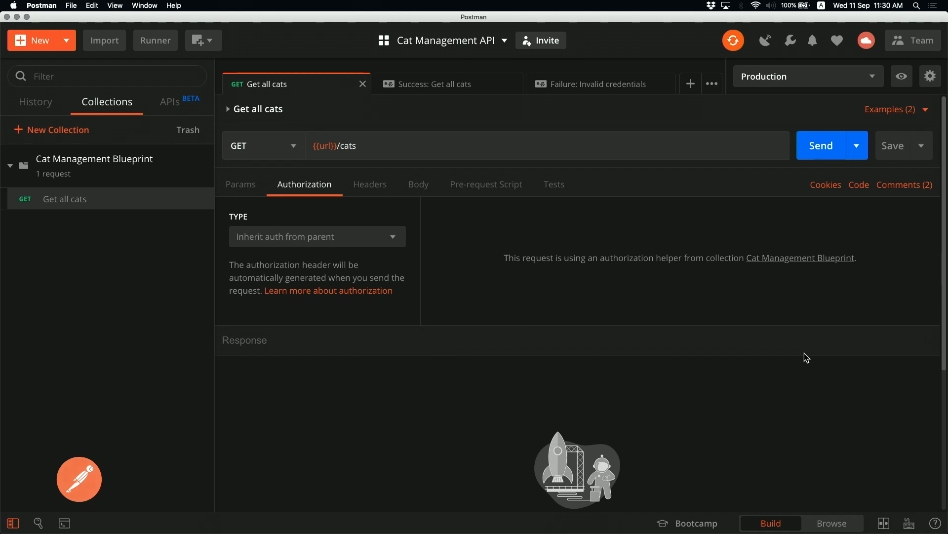
Confirm the request has no headers, then move to the slide of cat API routes and schema
click(391, 193)
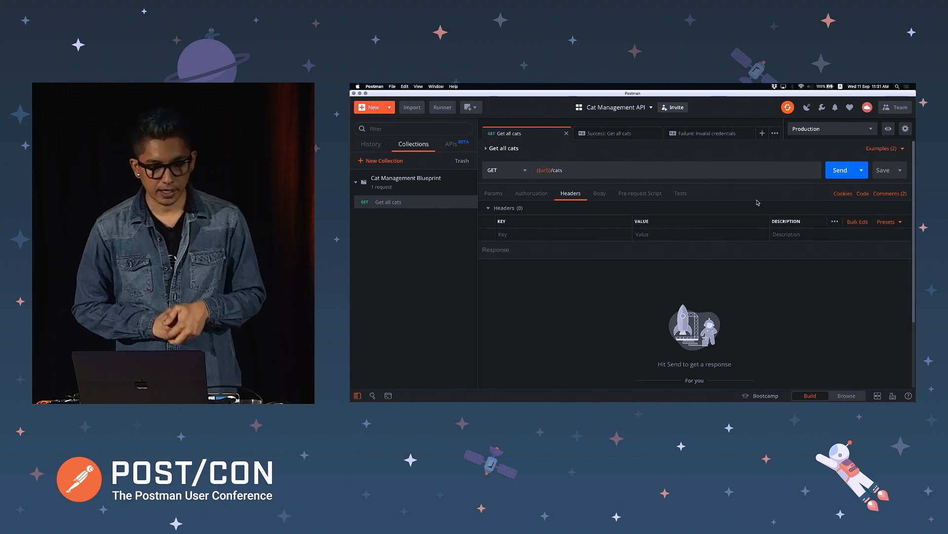
mouse_move(473, 179)
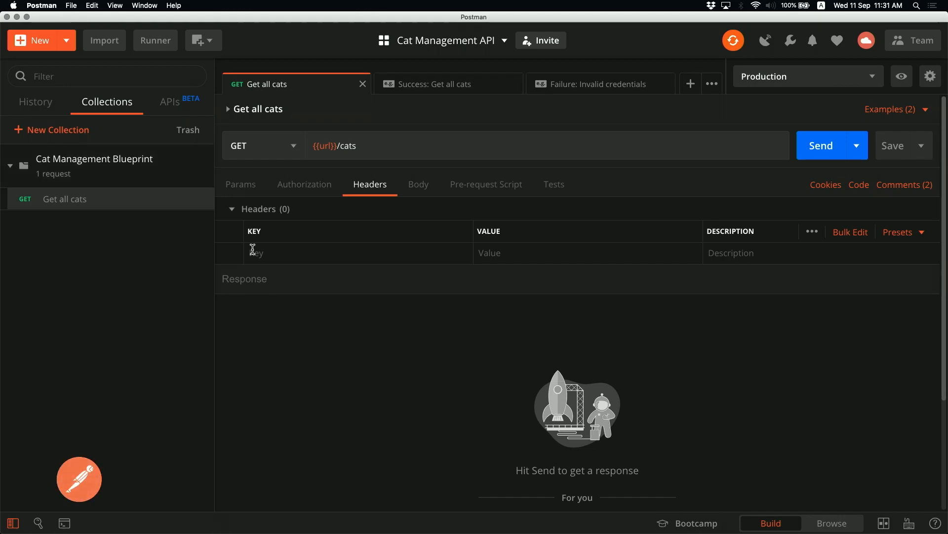
key(super+Tab)
key(Tab)
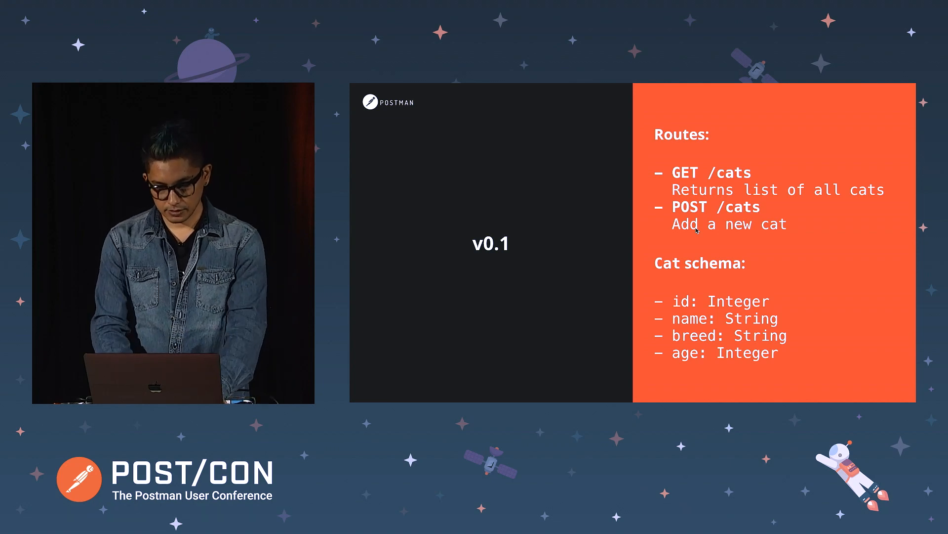
Create a new untitled request with URL {{url}}/cats and method POST
key(super+Tab)
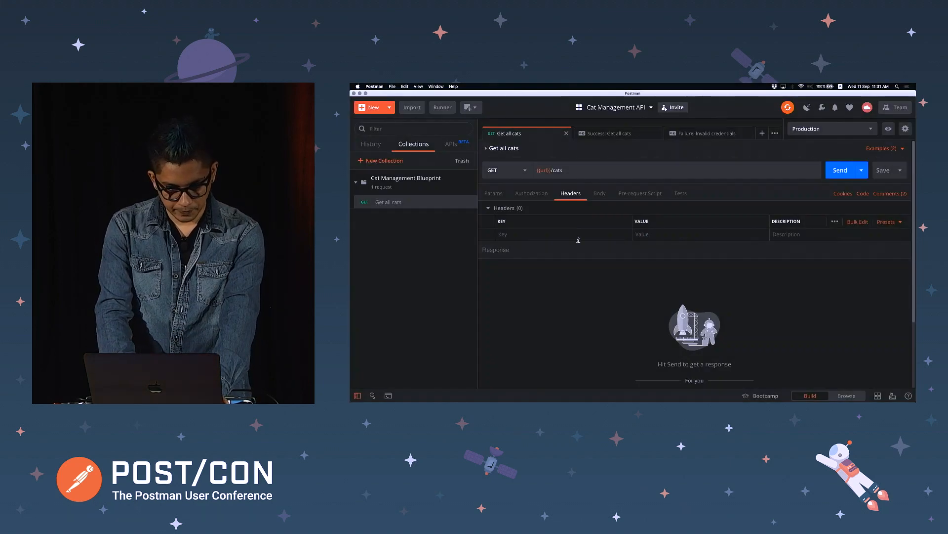
click(472, 188)
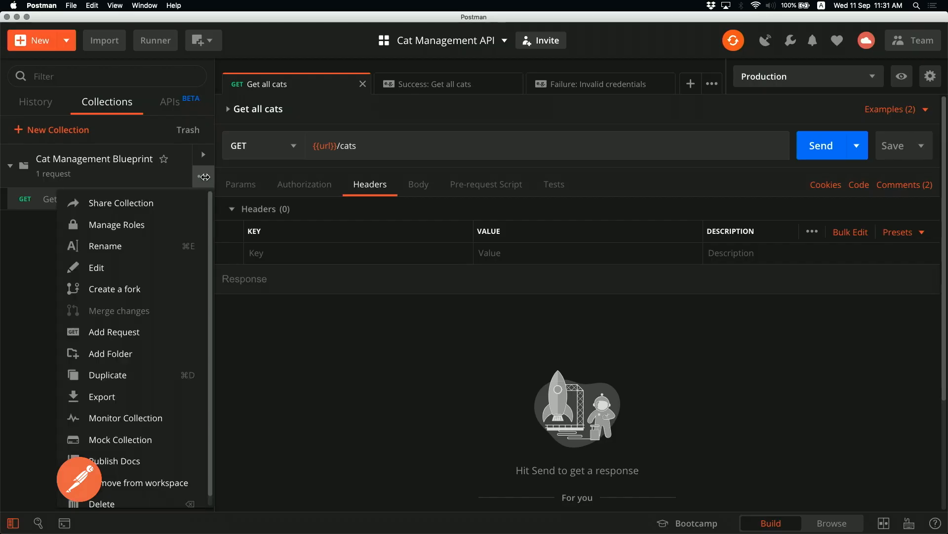
click(284, 296)
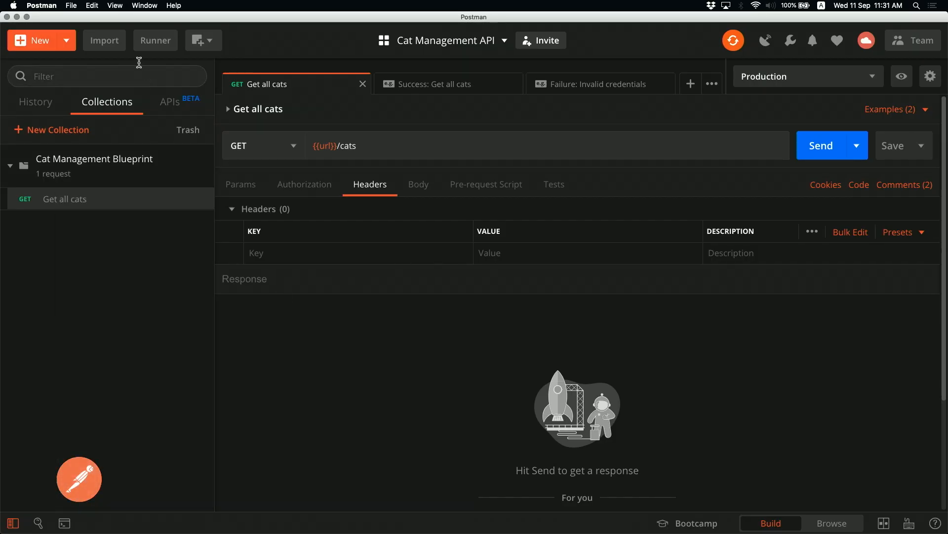
key(super+t)
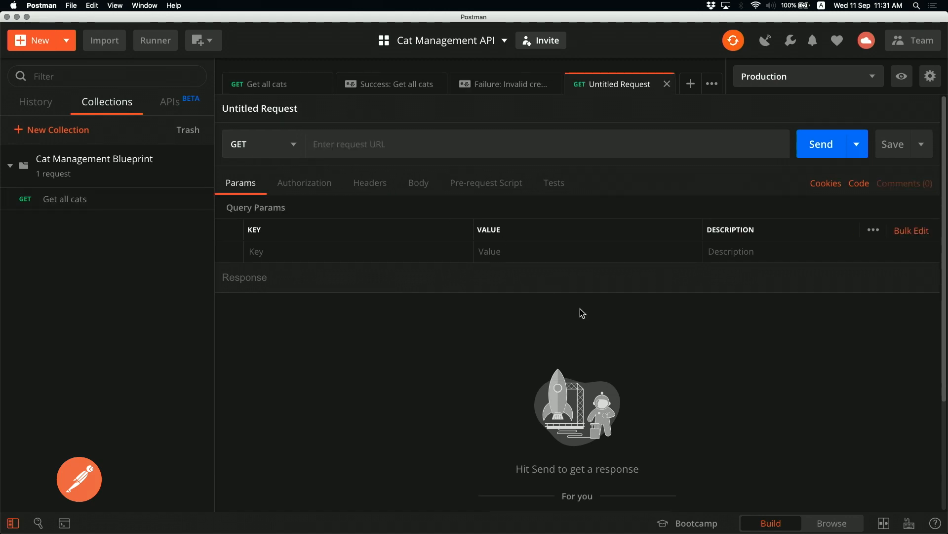
click(547, 144)
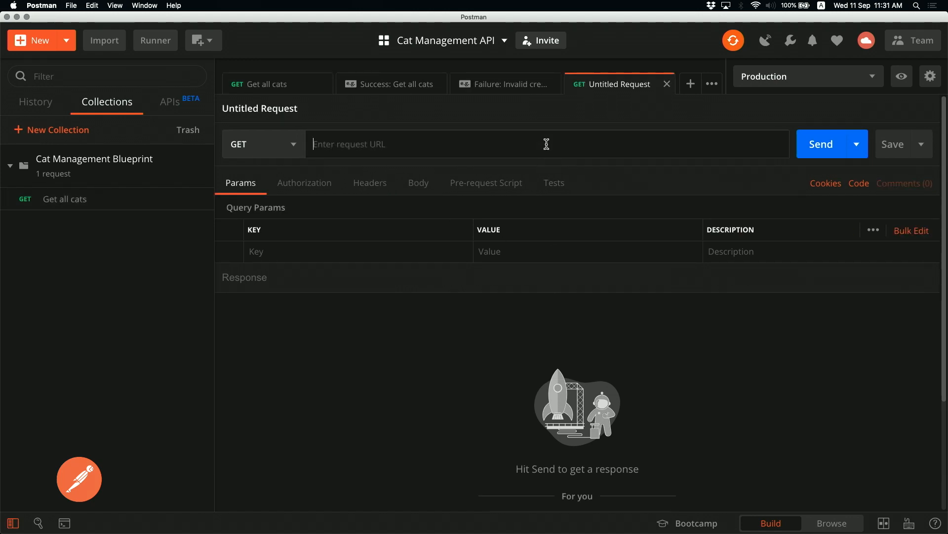
text({{)
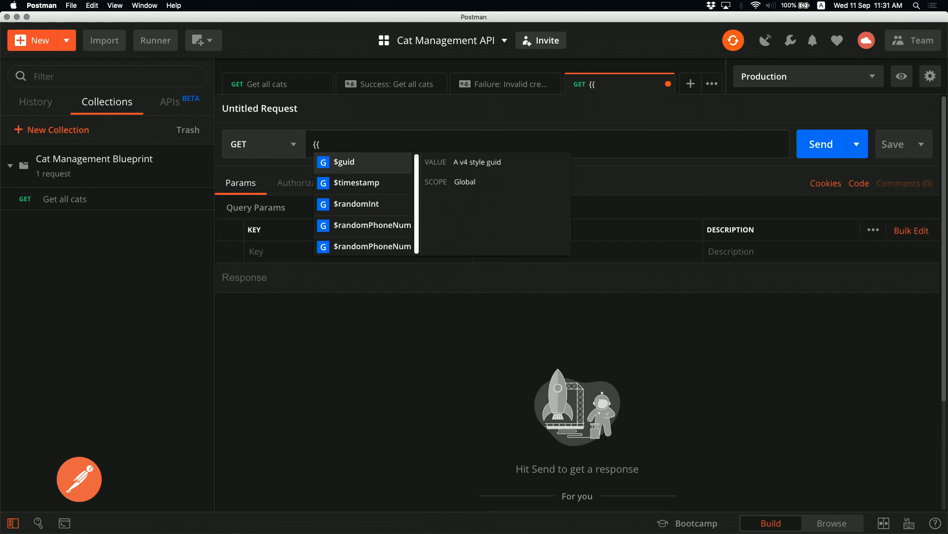
click(49, 44)
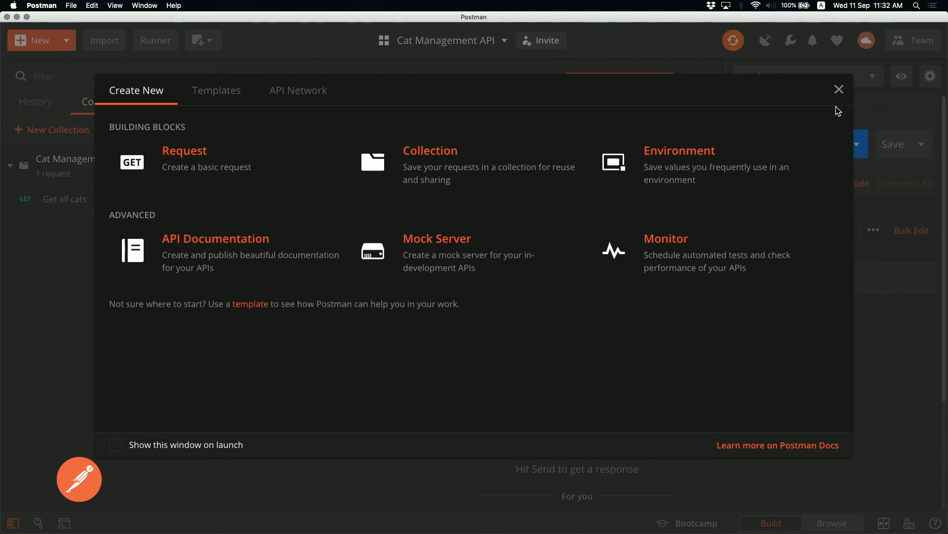
click(842, 89)
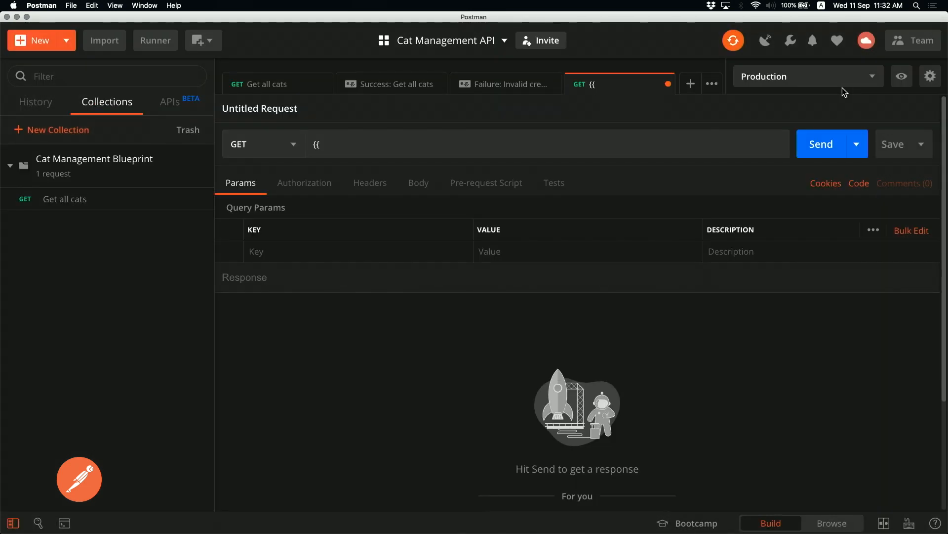
click(588, 140)
text({{)
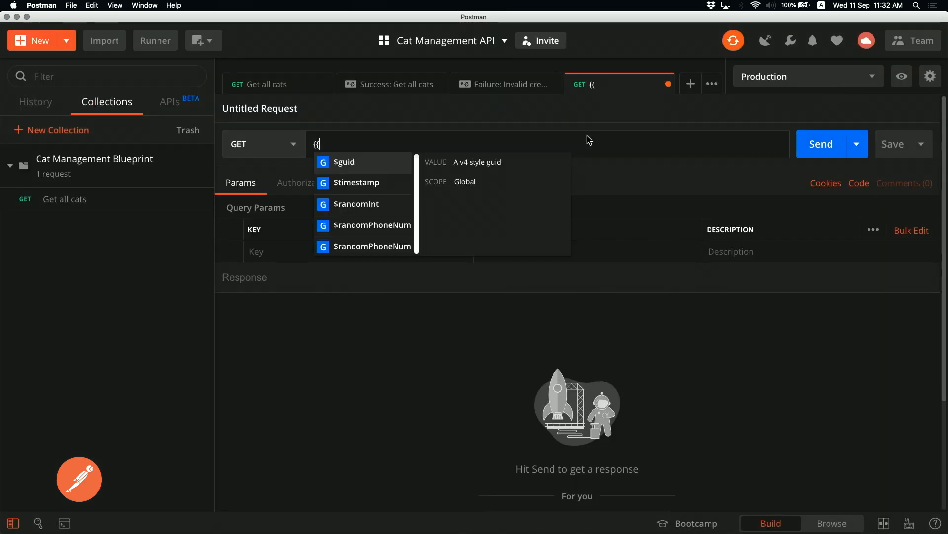
text(url}}/cats)
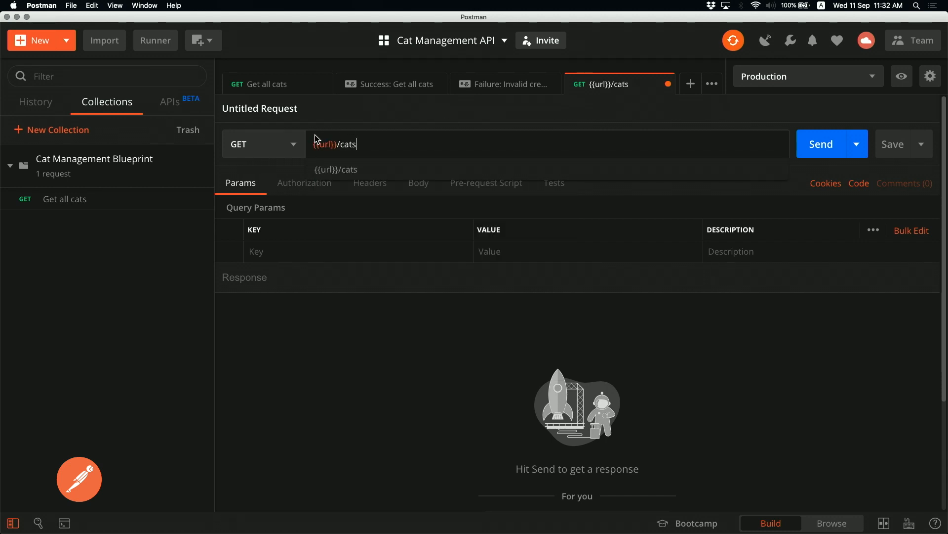
click(296, 144)
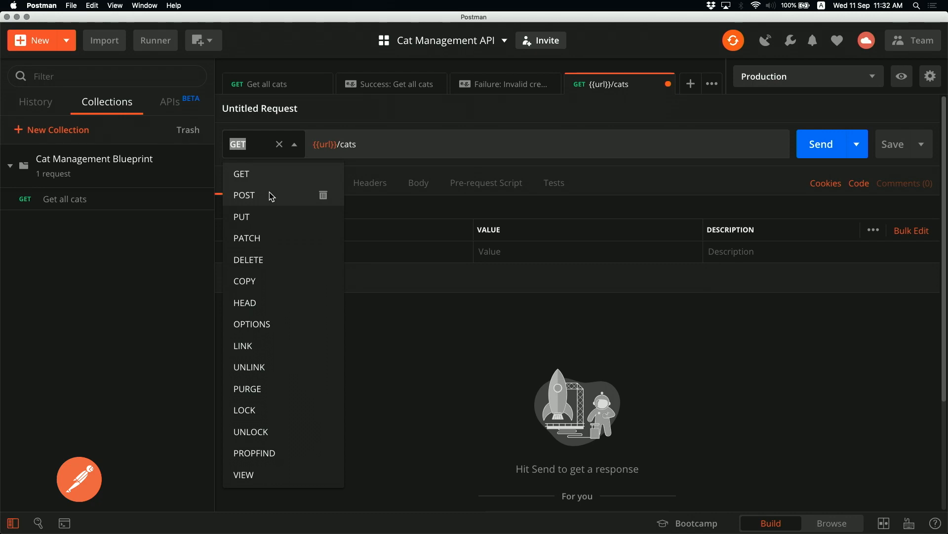
click(271, 196)
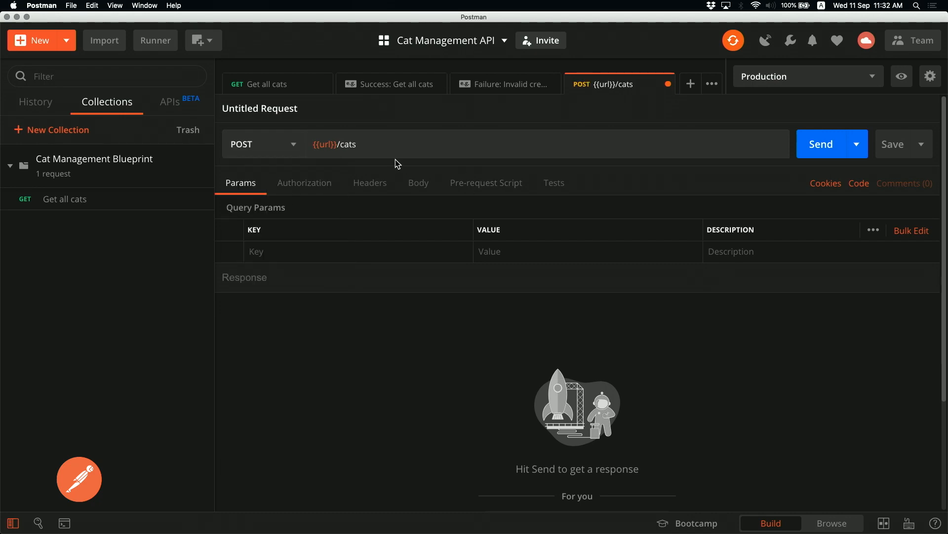
In the save dialog, name the request 'Add a cat' with description 'Create a new cat entry'
key(super+s)
key(super+a)
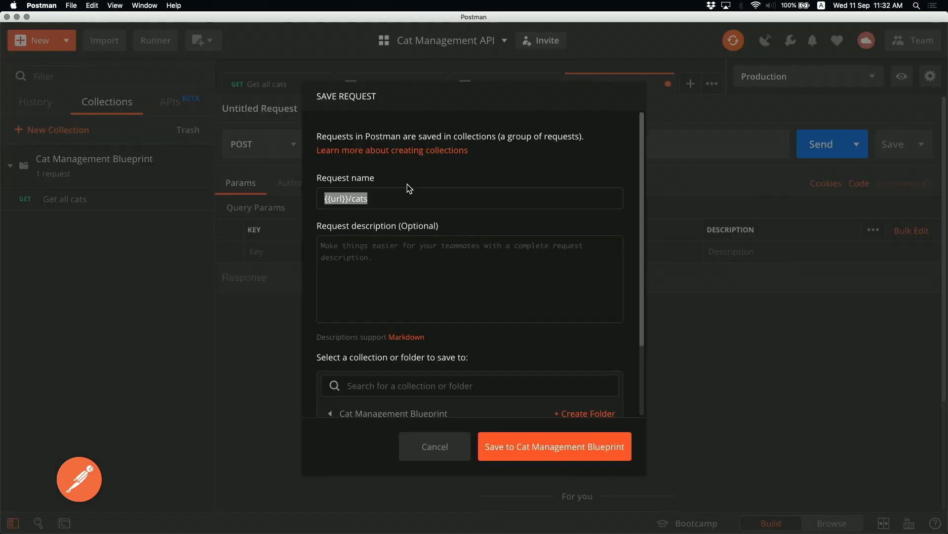
text(Add a cat)
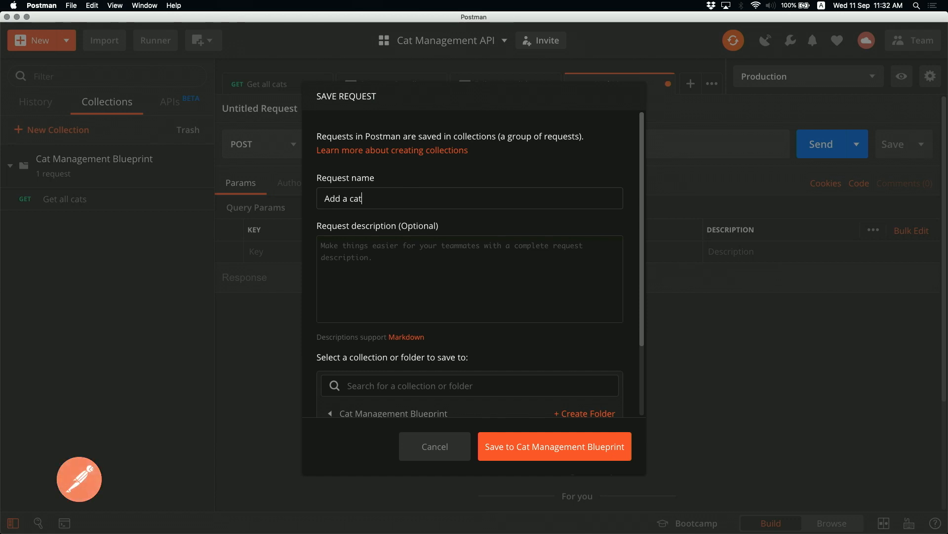
key(Tab)
text(Create a new cat entry)
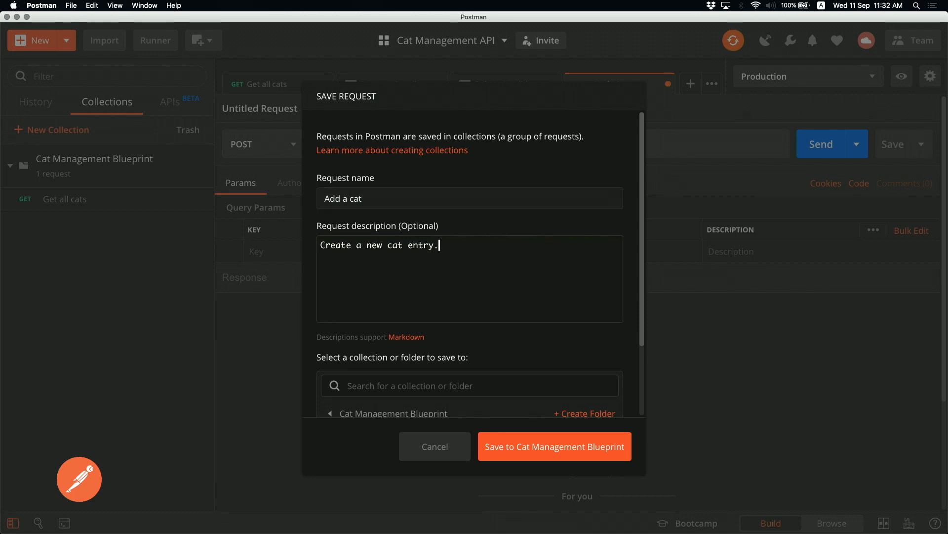
scroll(520, 372, down, 3)
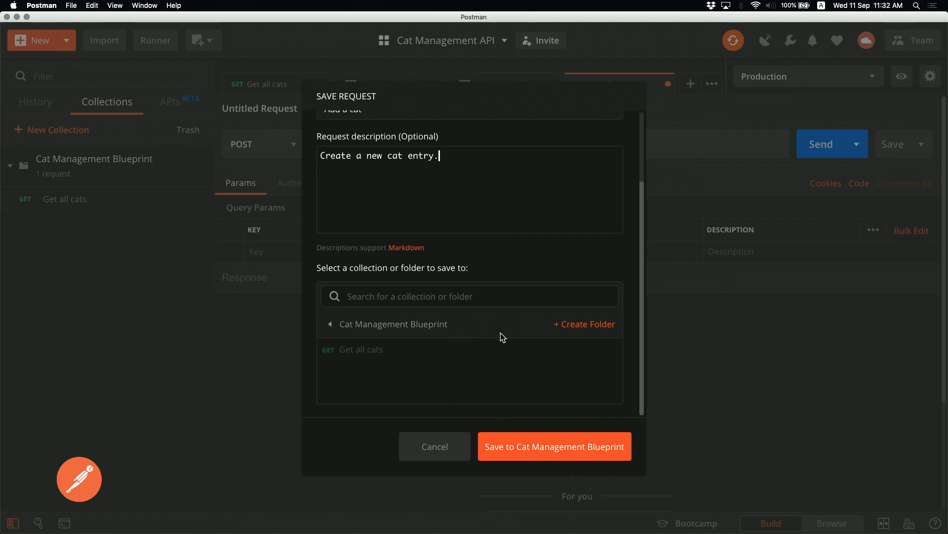
Save Add a cat into Cat Management Blueprint and set its body to raw JSON (application/json)
click(550, 449)
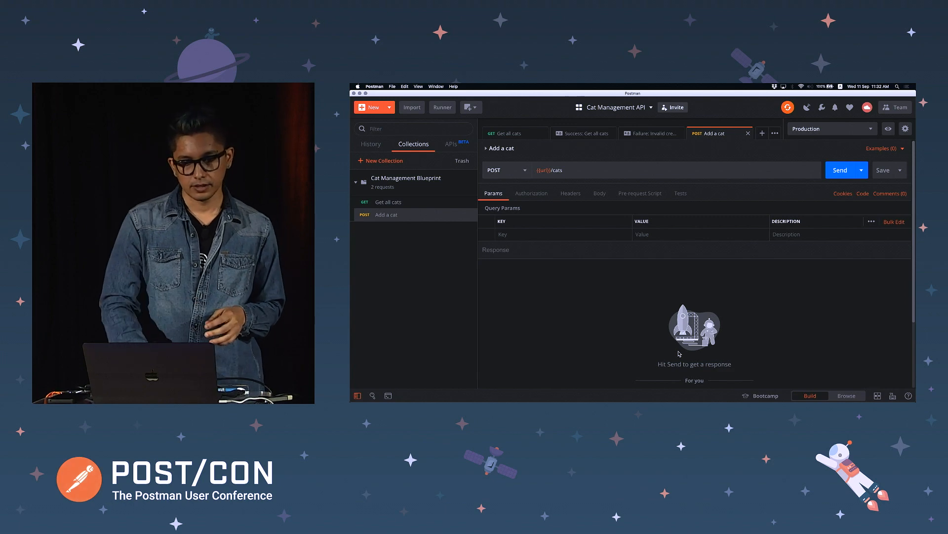
click(532, 193)
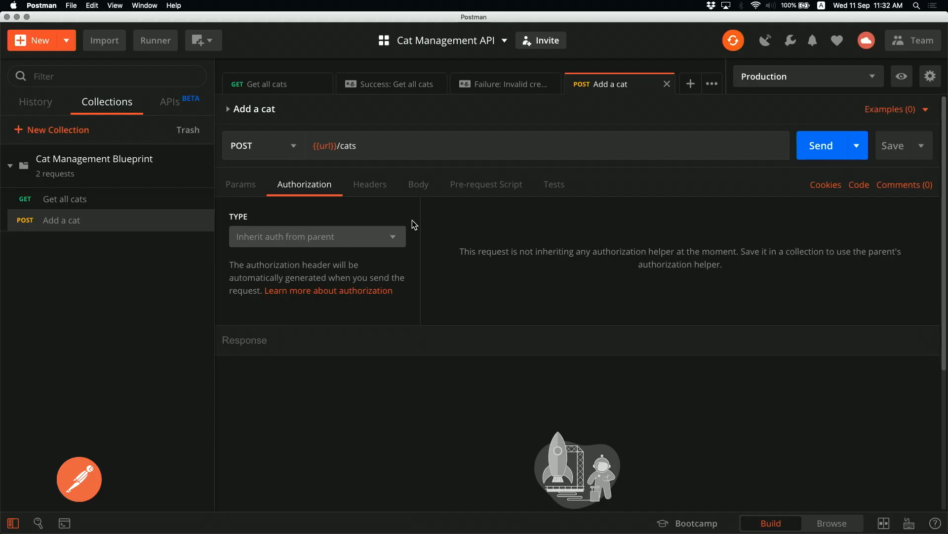
click(408, 188)
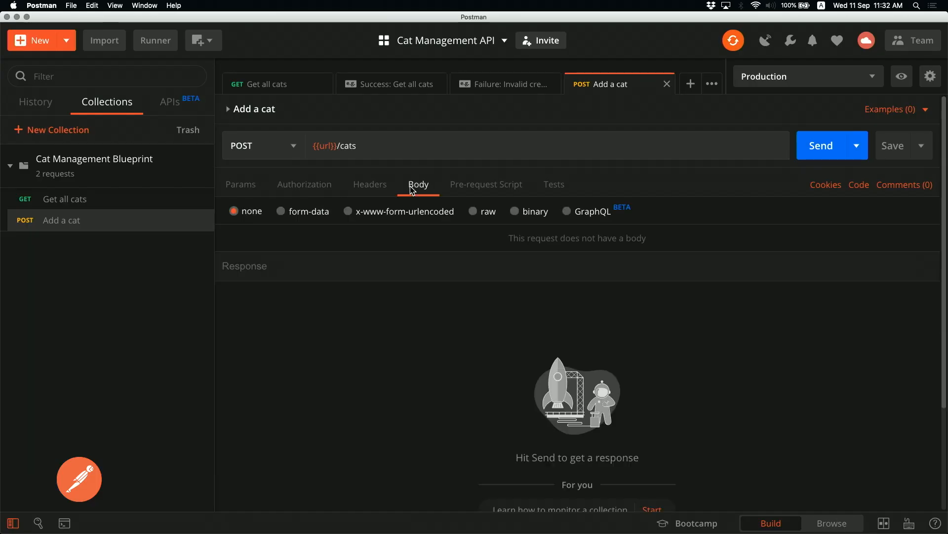
click(478, 213)
click(656, 211)
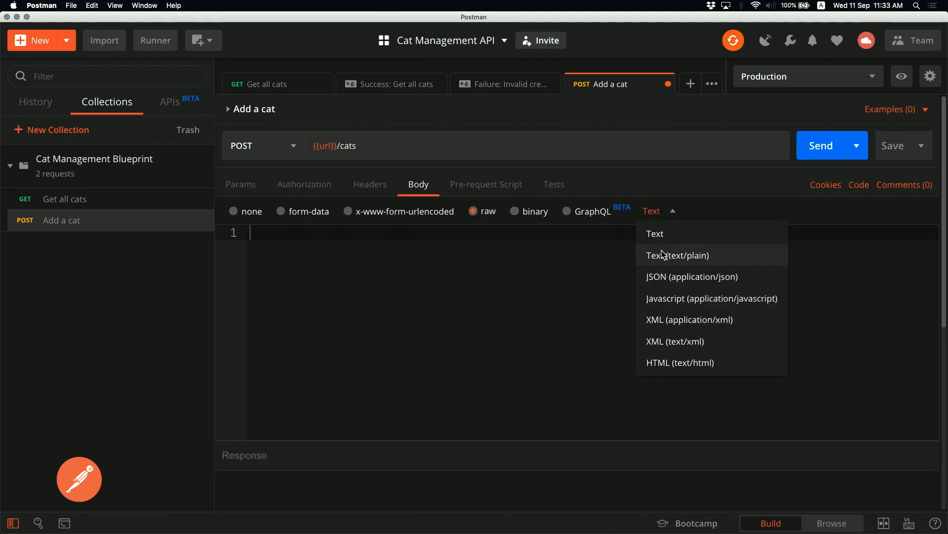
click(671, 281)
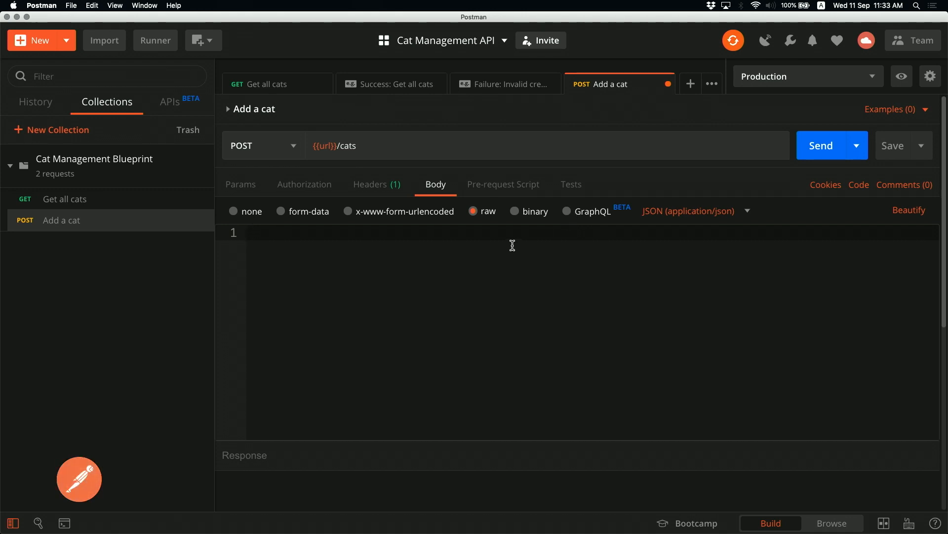
Begin the JSON body object with the field "name": "Ninja"
text({)
key(Return)
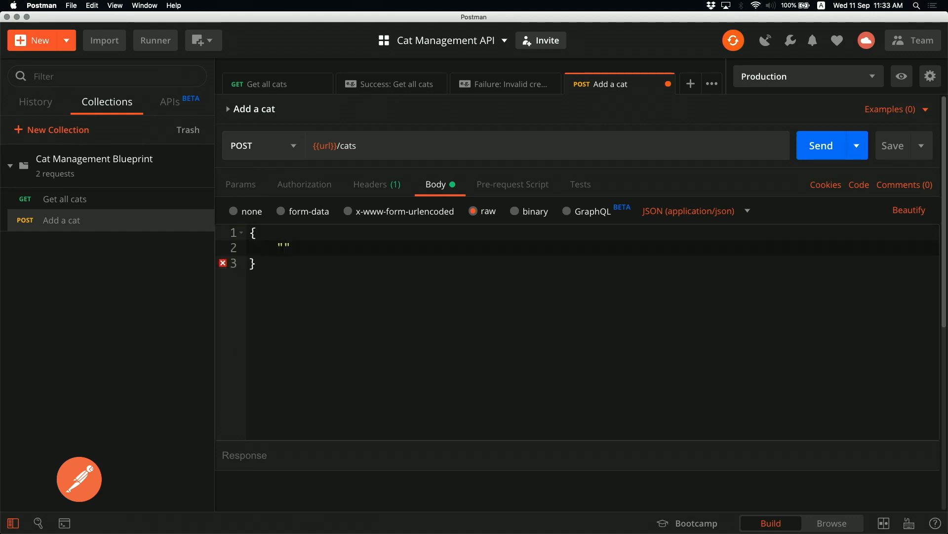
text("id": {{_cat_id)
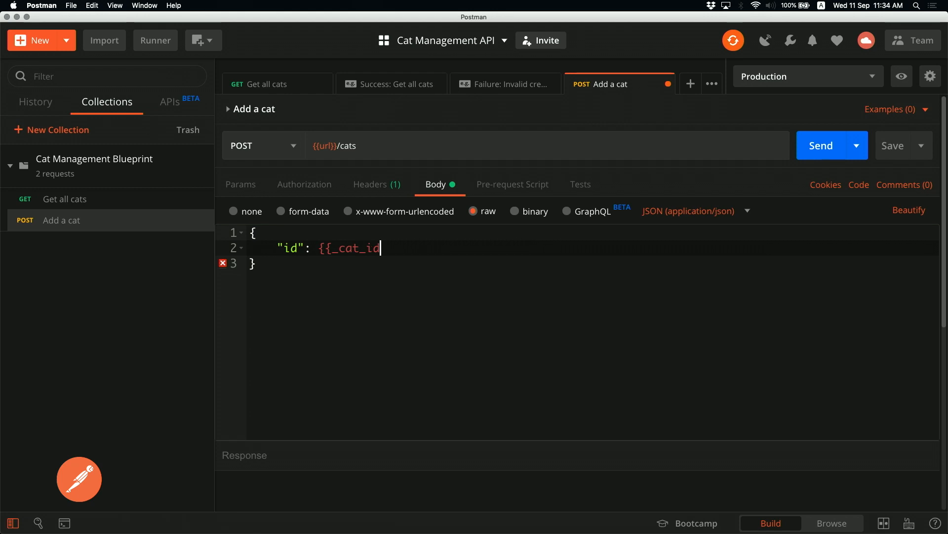
key(shift+Up)
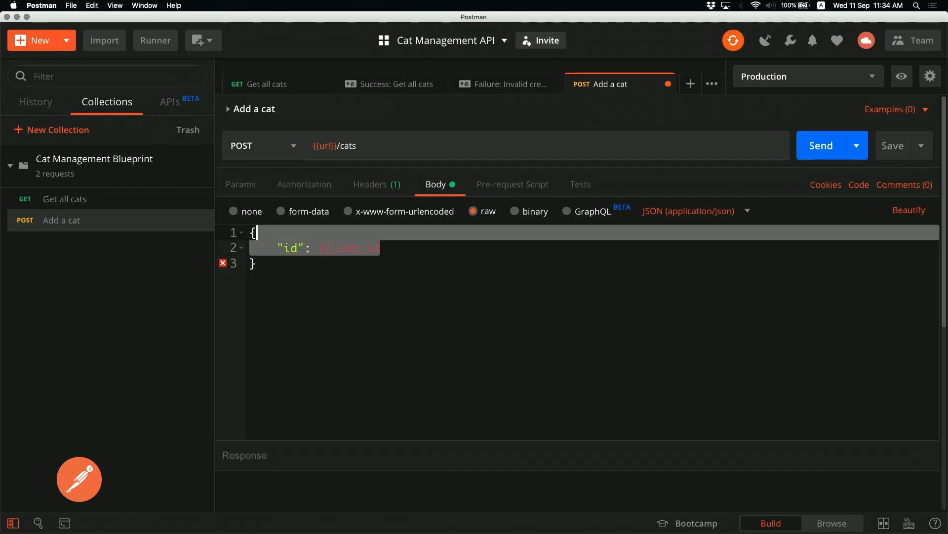
key(BackSpace)
key(Return)
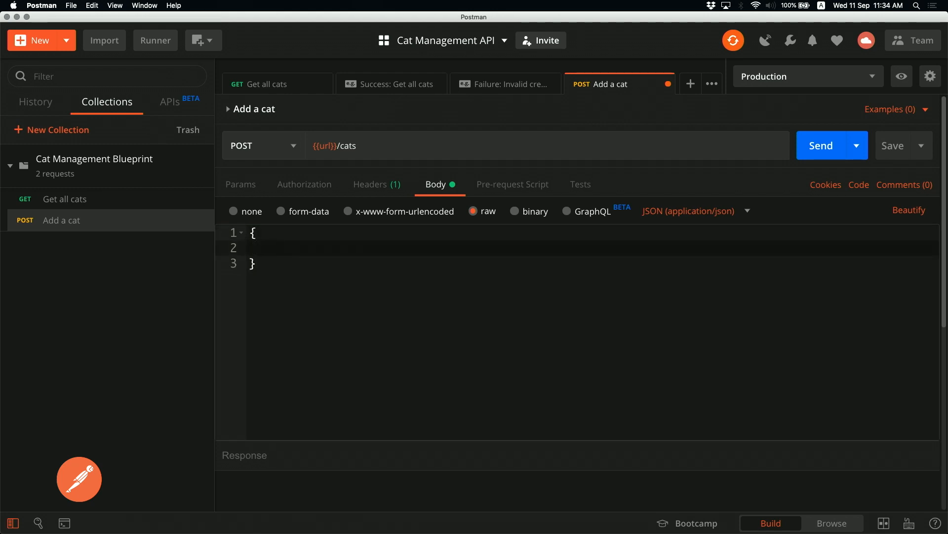
text(")
text(name)
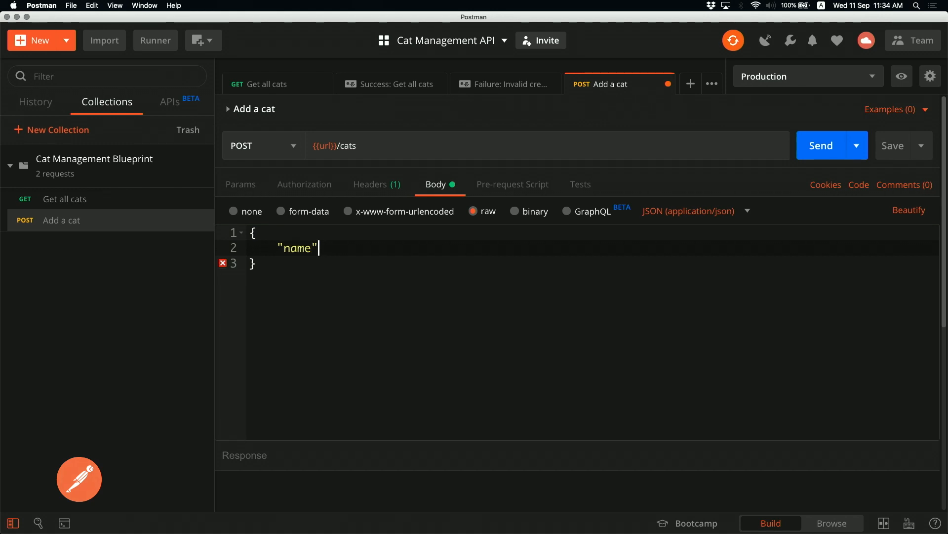
text(": "Ninja",)
Add "breed": "Persian" and "age": 12 to the body and save the request
key(Return)
text("breed")
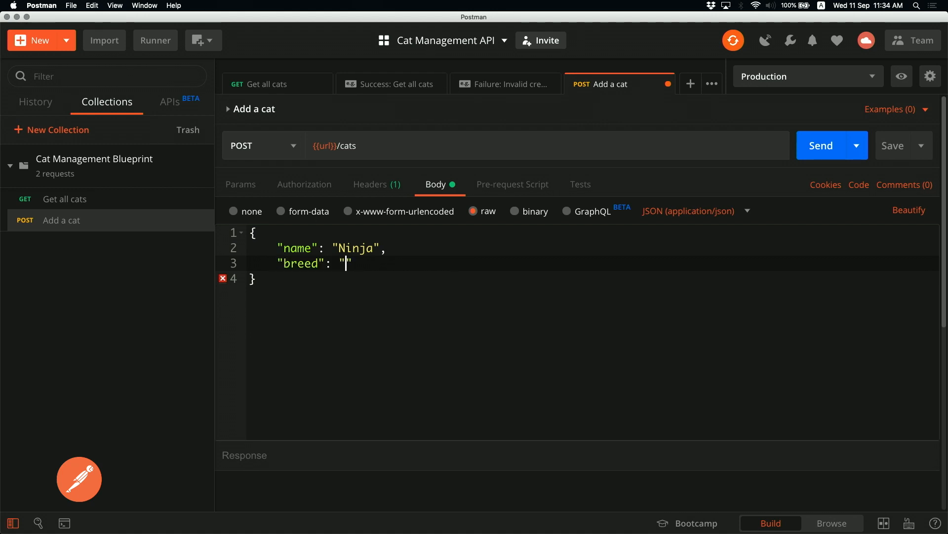
text(: "per)
key(BackSpace)
key(BackSpace)
key(BackSpace)
text(Persian",)
key(Return)
text("age": 12)
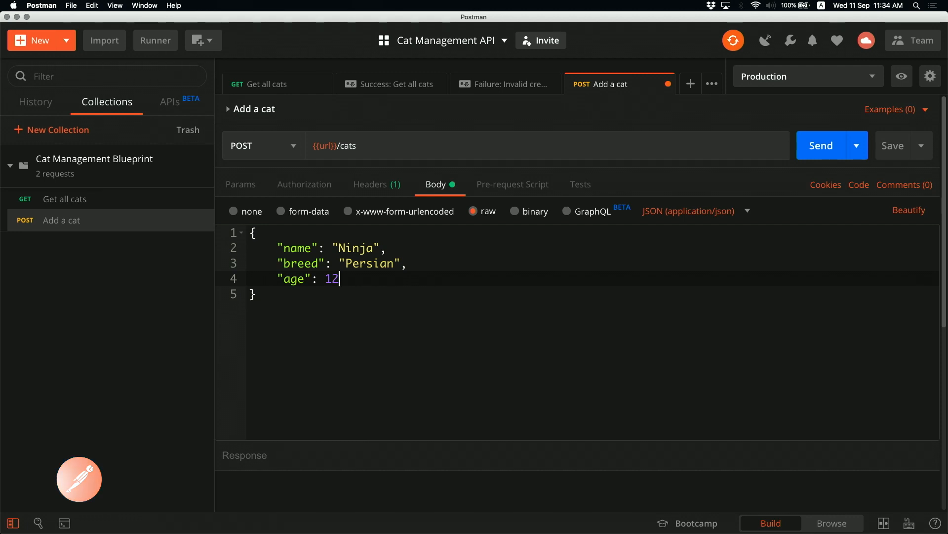
key(super+s)
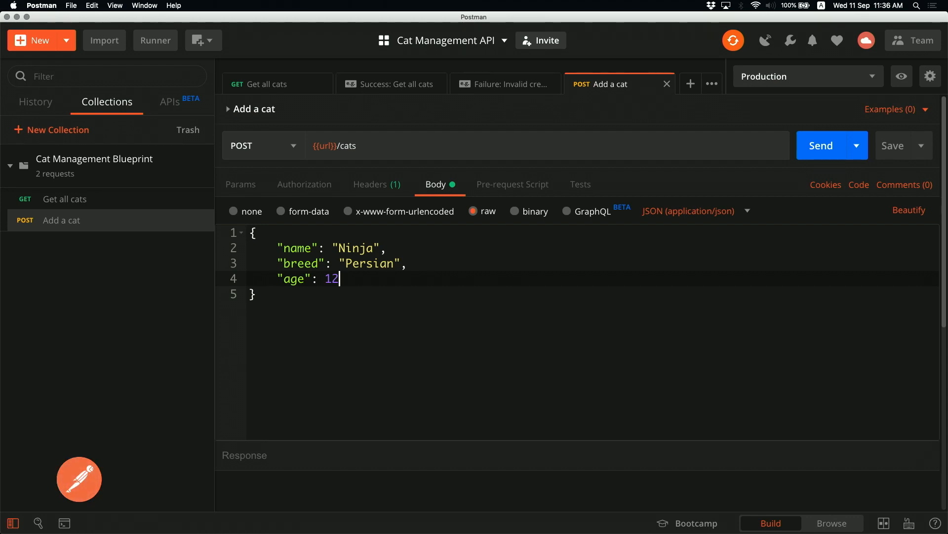
drag(339, 247, 374, 248)
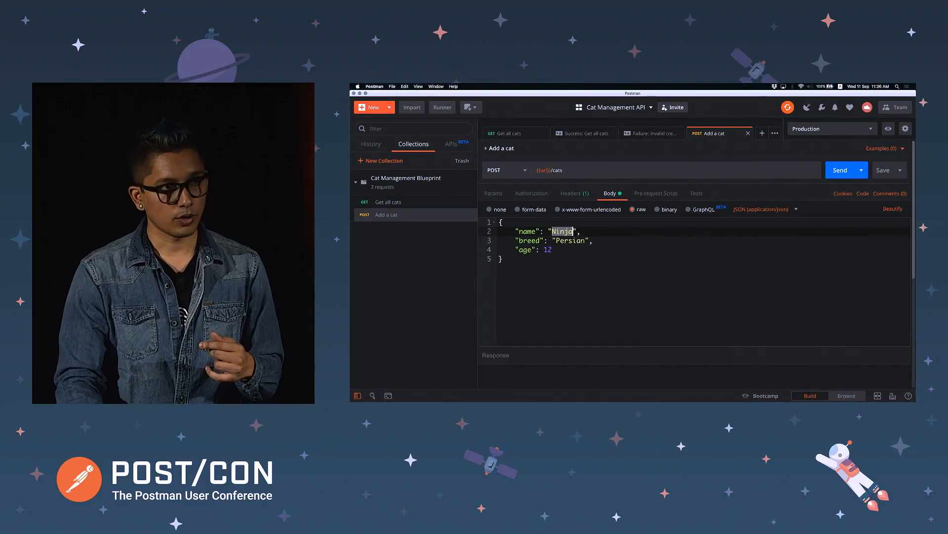
Replace Ninja, Persian and 12 with {{_cat_name}}, {{_cat_breed}} and {{_cat_age}}, then save
text({{)
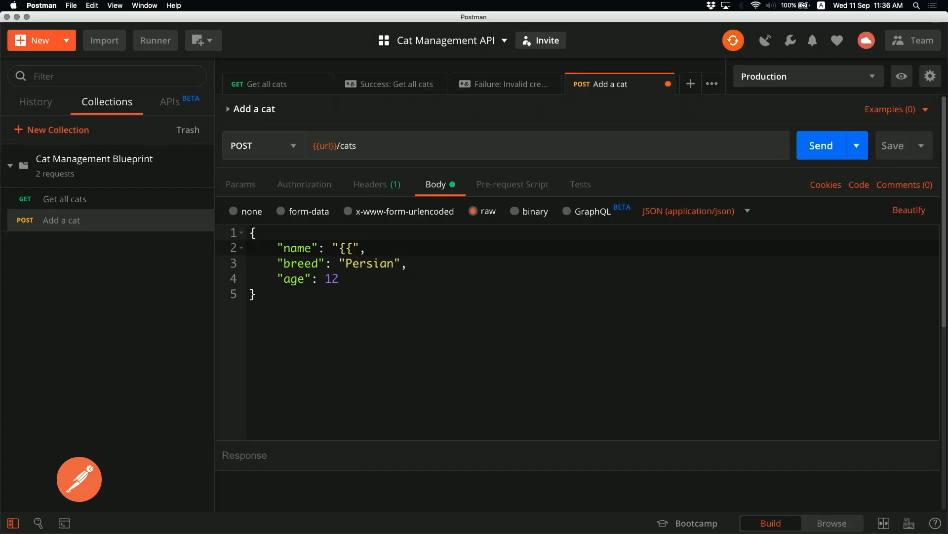
text(_cat_name}})
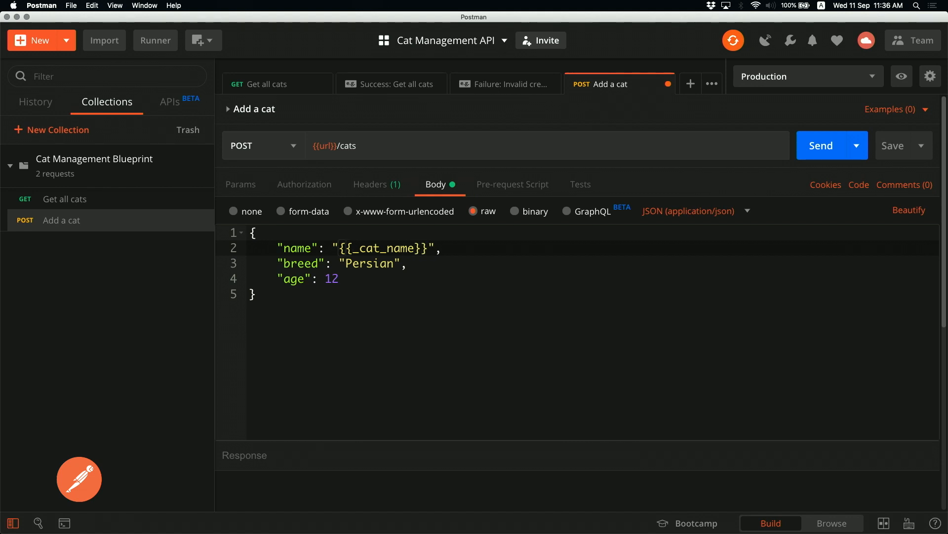
key(Down)
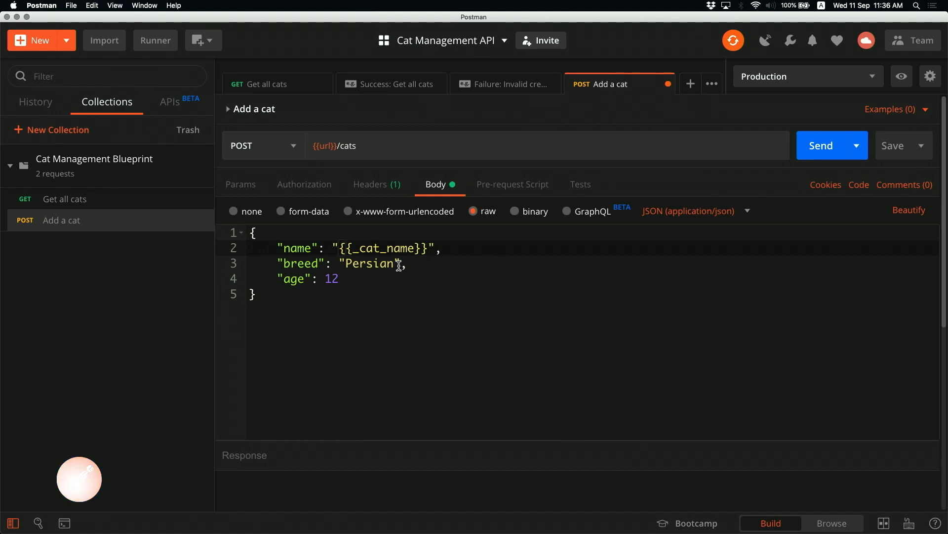
key(Down)
key(Left)
key(BackSpace)
key(BackSpace)
key(BackSpace)
key(BackSpace)
key(BackSpace)
key(BackSpace)
key(BackSpace)
text({{_cat_)
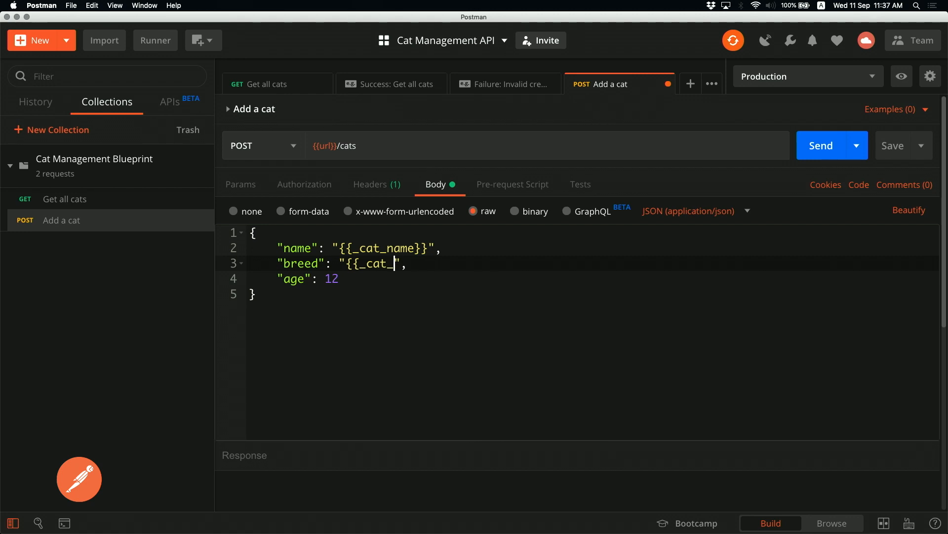
text(breed}})
key(BackSpace)
key(BackSpace)
text({{_cat_age)
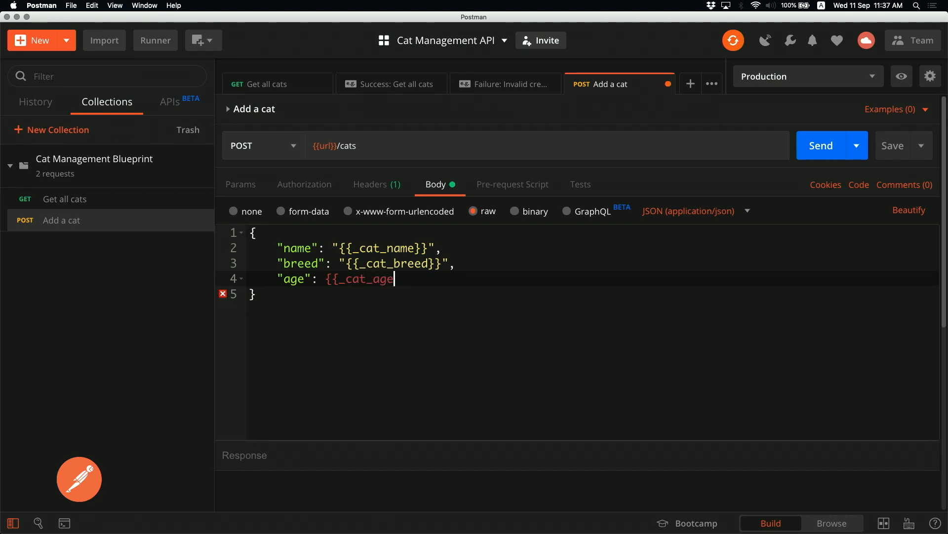
text(}})
key(super+s)
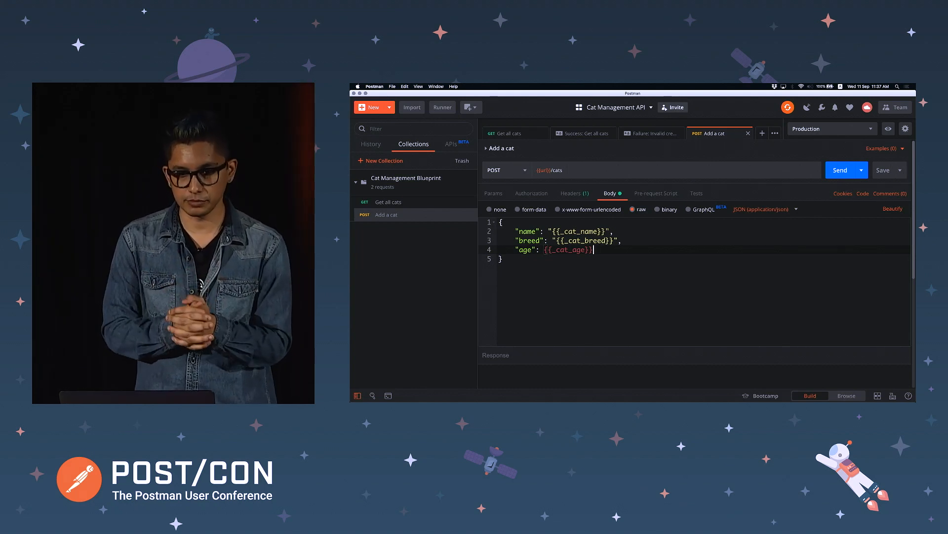
Select items in the Postman window after saving the request
click(603, 240)
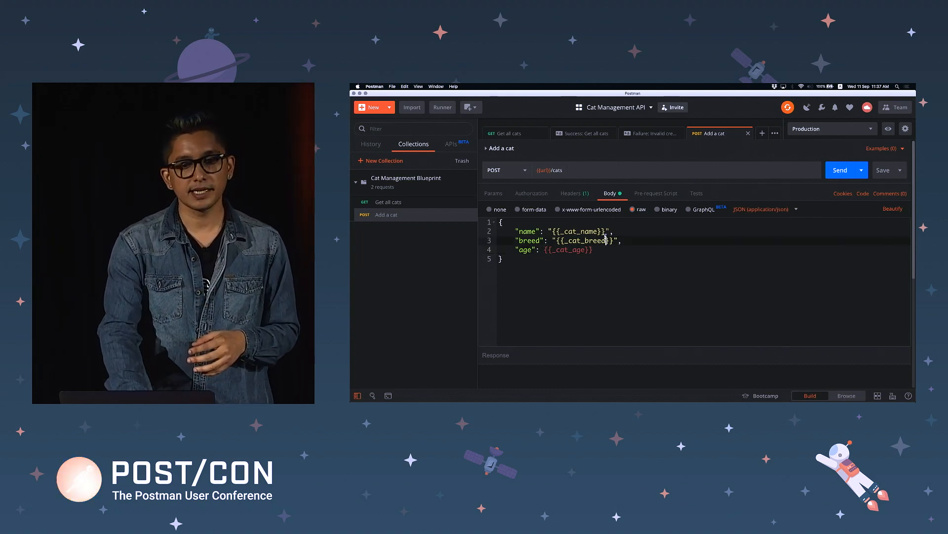
click(598, 231)
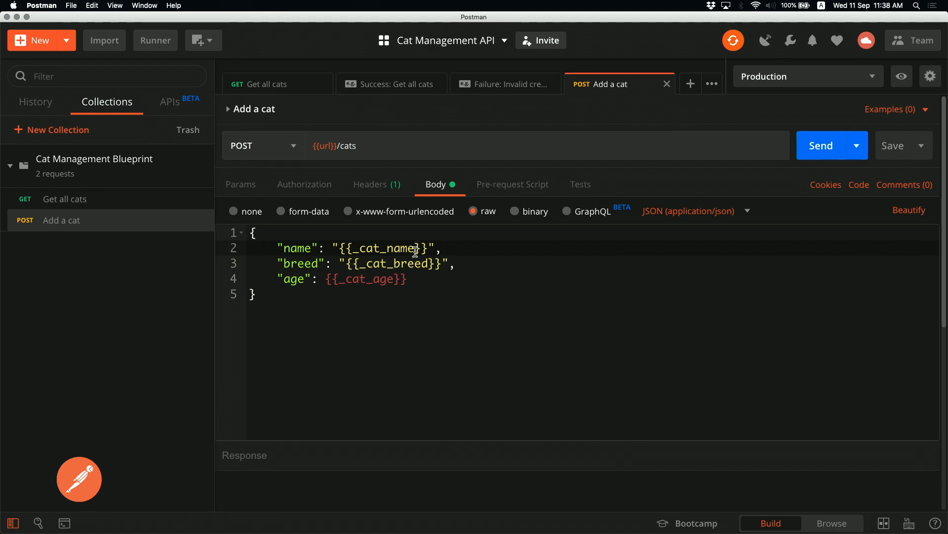
click(359, 279)
key(Left)
key(Left)
key(Left)
key(Left)
key(Left)
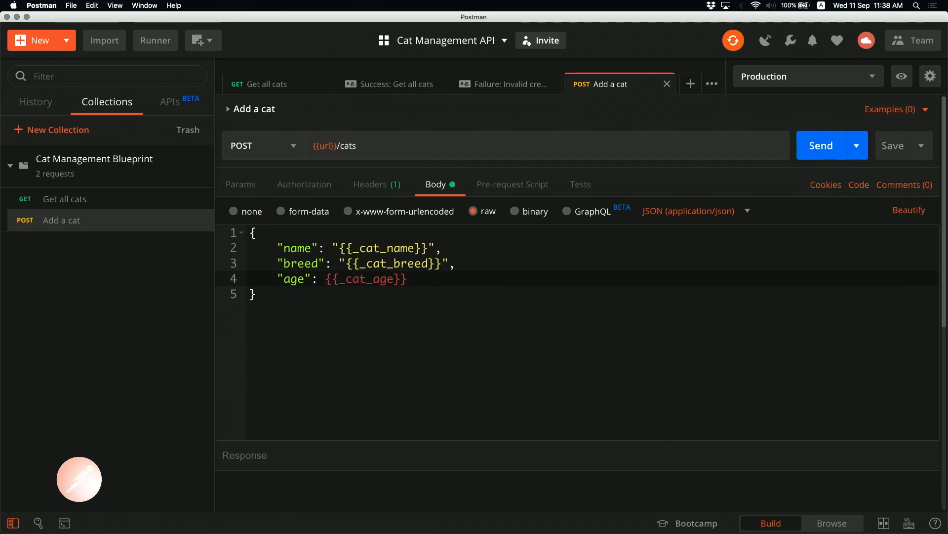
click(427, 291)
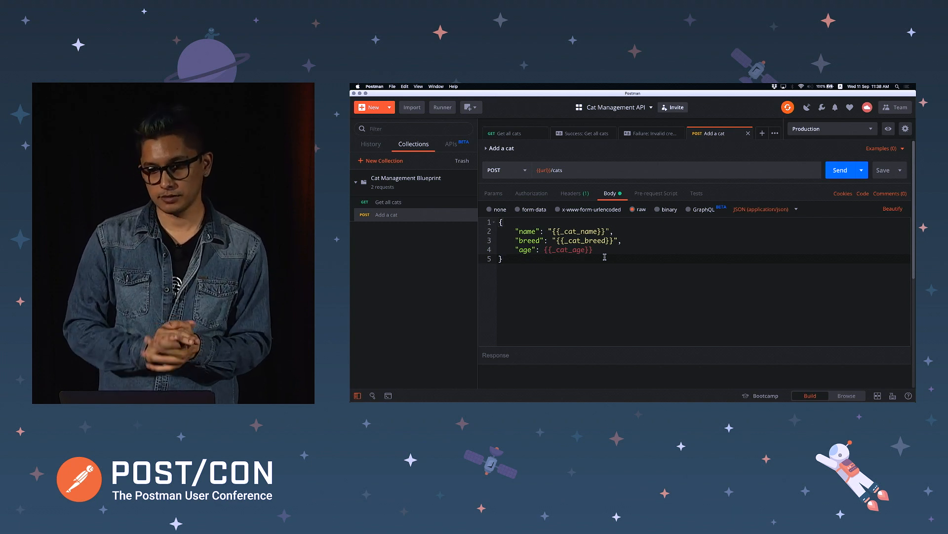
Switch to the Develop environment and open its variables in Manage Environments
click(840, 128)
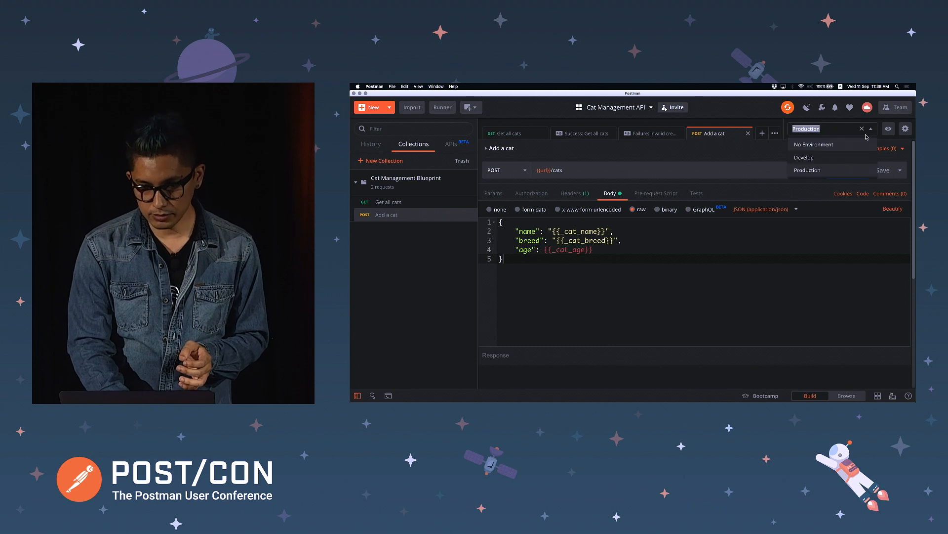
click(836, 156)
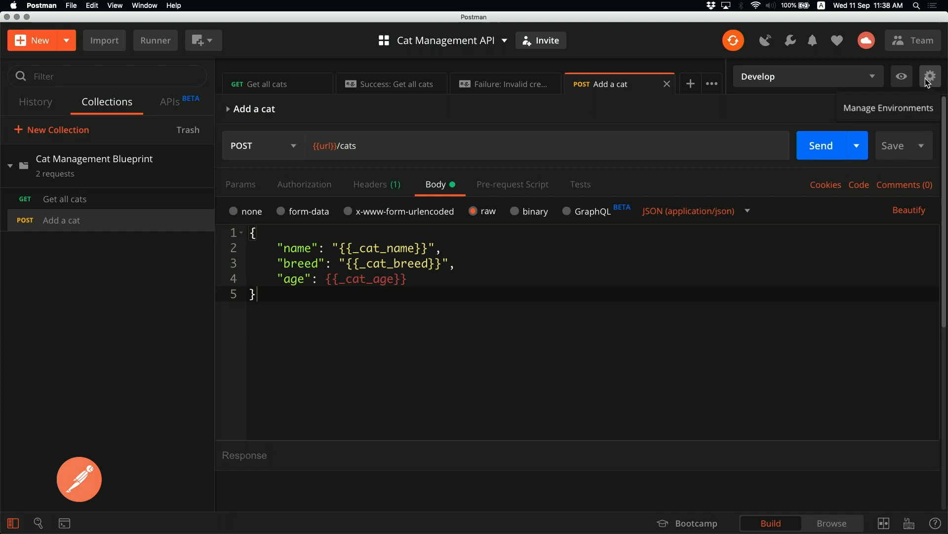
click(930, 78)
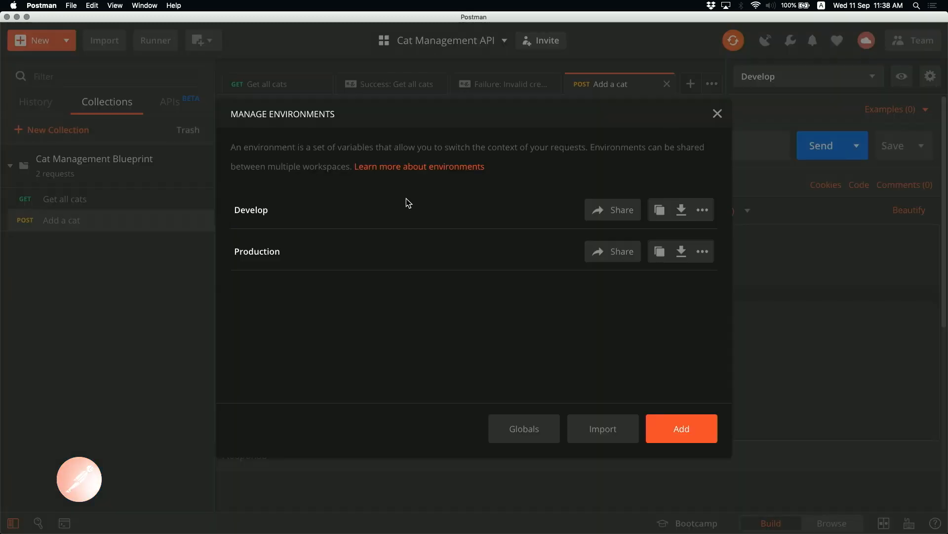
click(260, 210)
Add the variable _cat_name with value Fluffy to Develop
click(307, 283)
text(_cat_a)
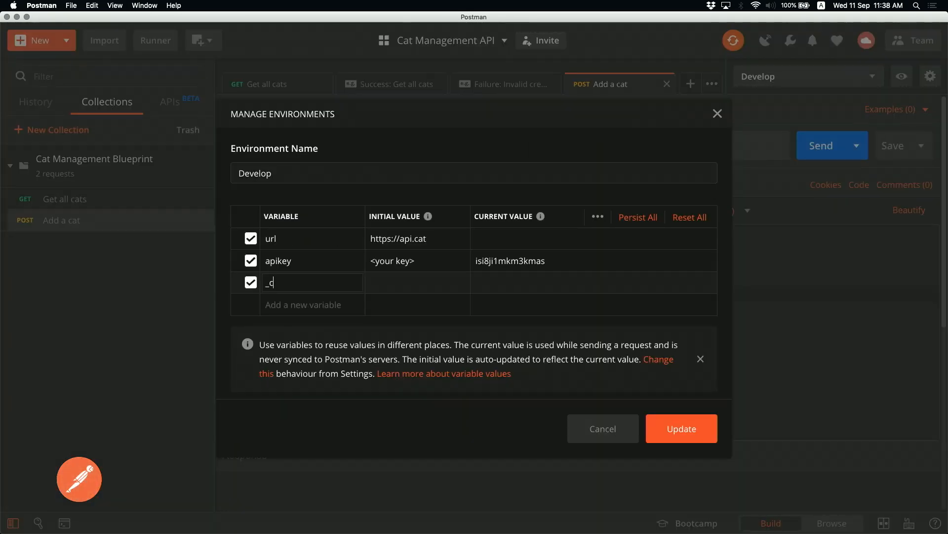
key(BackSpace)
text(name)
text(Flu)
key(BackSpace)
key(BackSpace)
text(luffy)
Add _cat_breed = Indie and _cat_age = 7, then update the Develop environment
key(Tab)
key(Tab)
text(_cat_)
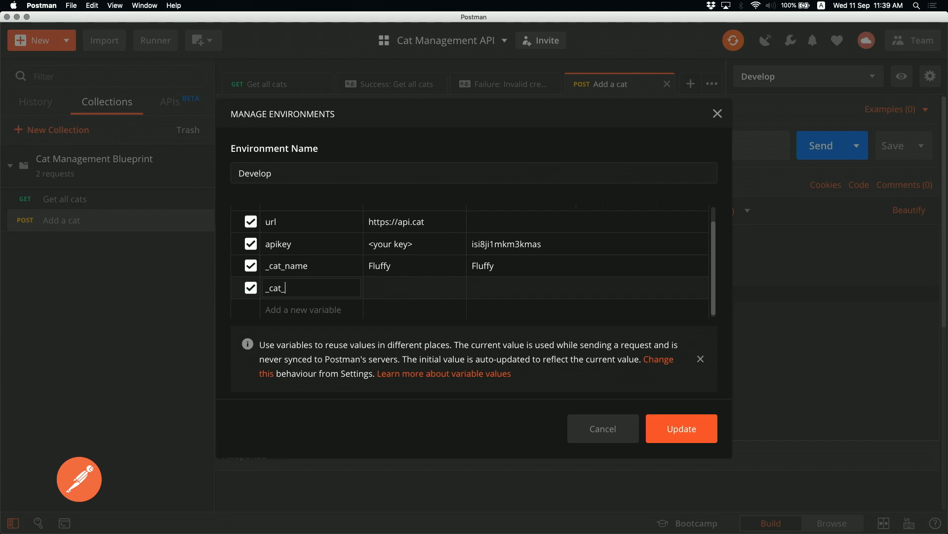
text(breed)
key(Tab)
text(Indie)
key(Tab)
key(Tab)
text(_)
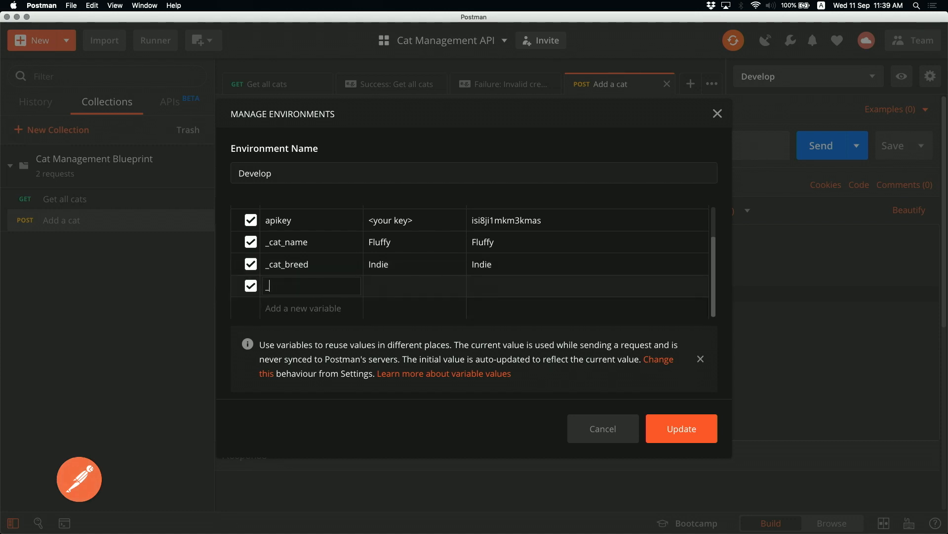
text(cat_age)
key(Tab)
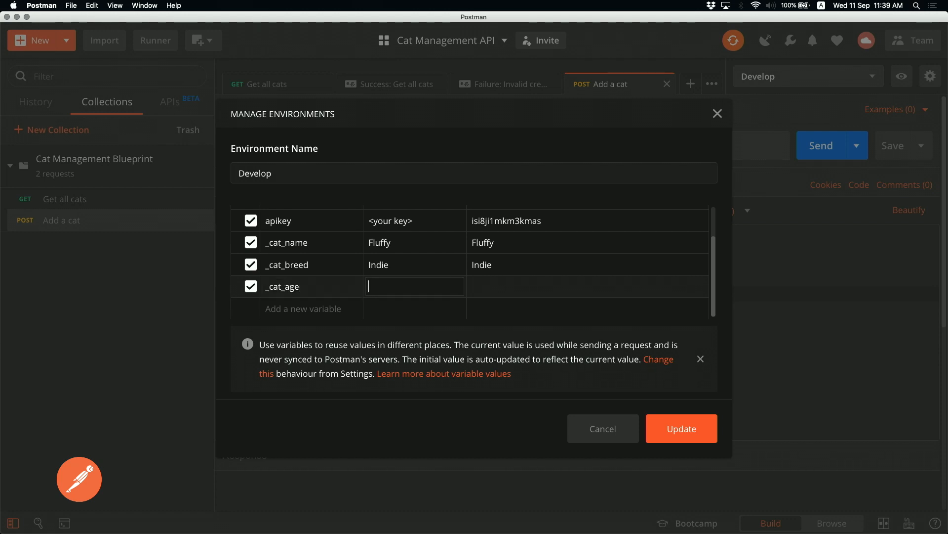
text(7)
key(Tab)
click(667, 432)
Close environment management and glance over the Develop variables in the quick look
click(718, 112)
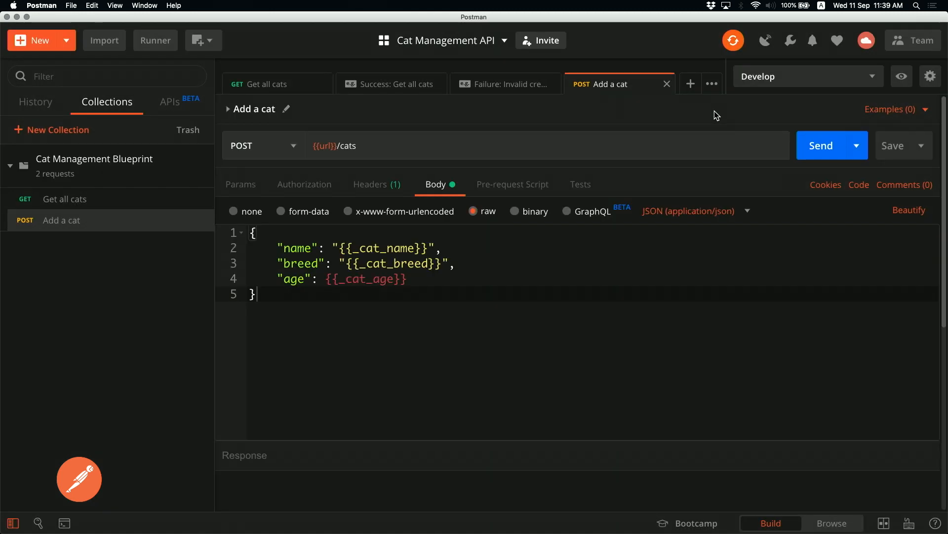
click(894, 84)
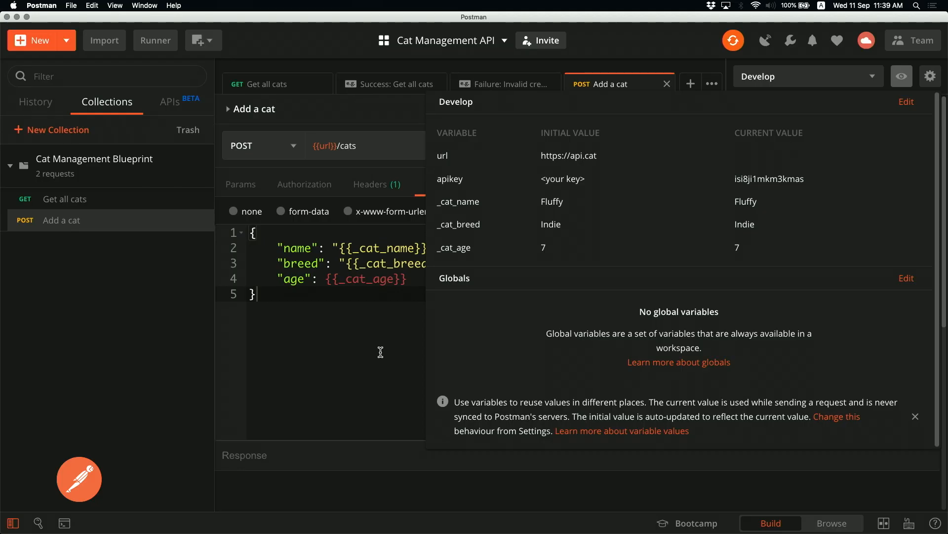
click(381, 352)
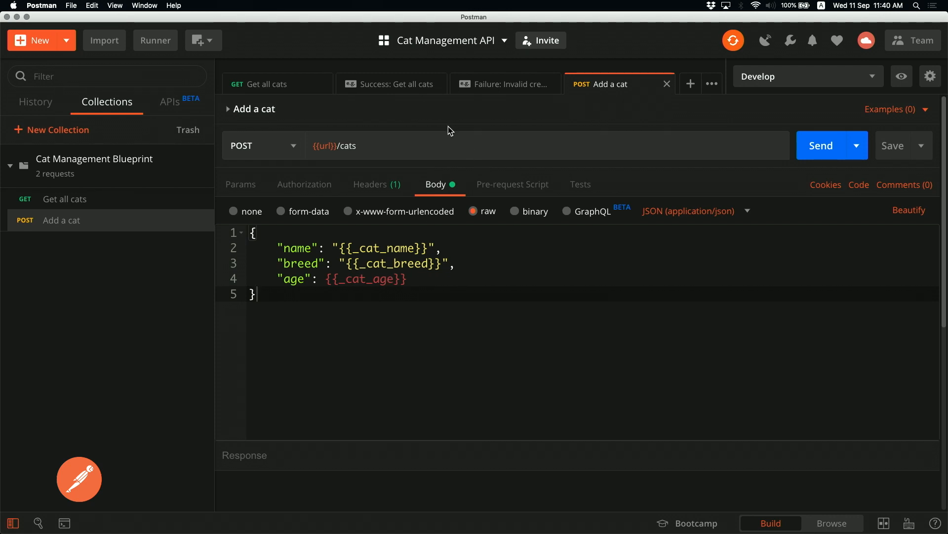
Open the Postman Console, maximize and restore it, then return to the request
click(65, 523)
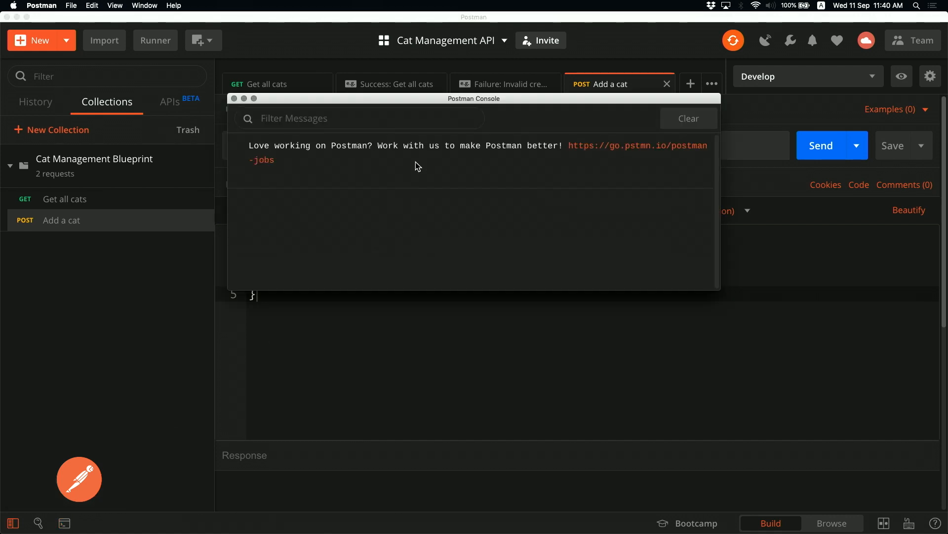
double_click(326, 99)
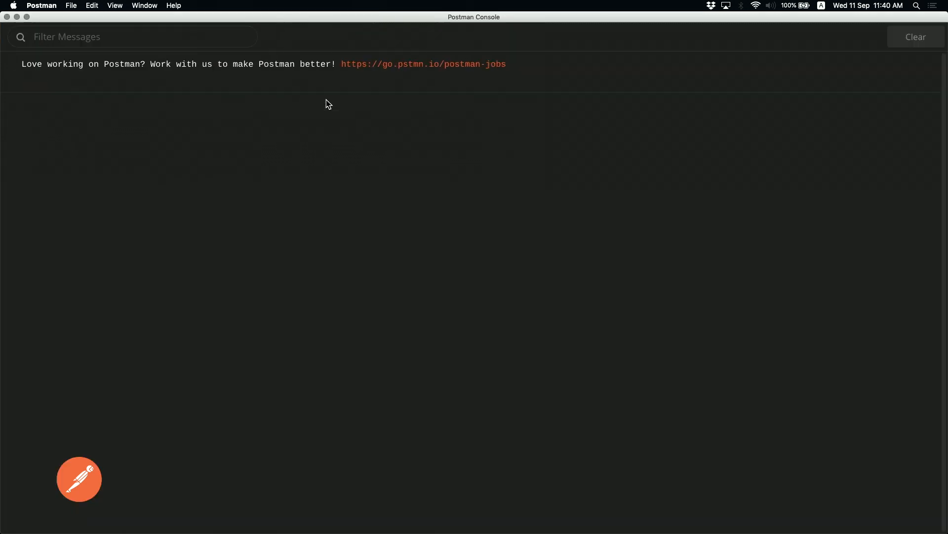
double_click(288, 16)
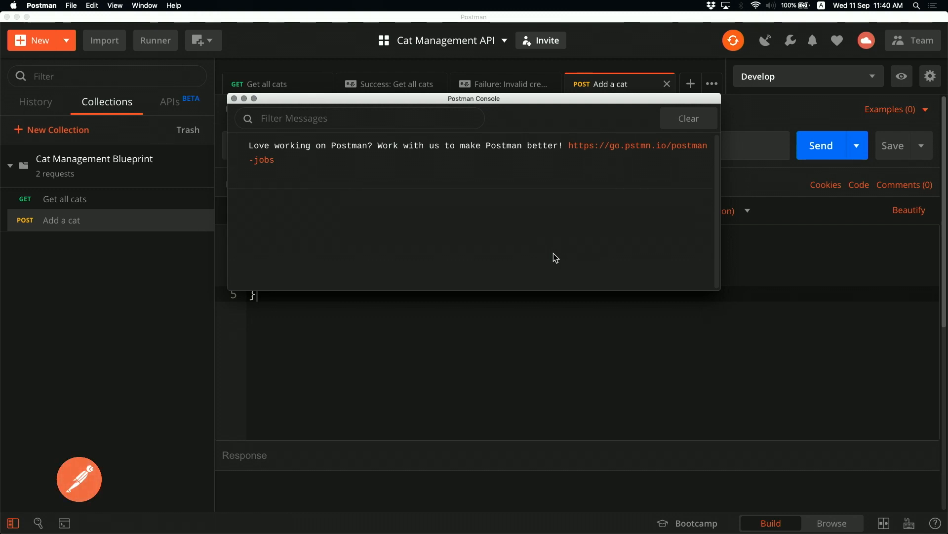
click(551, 318)
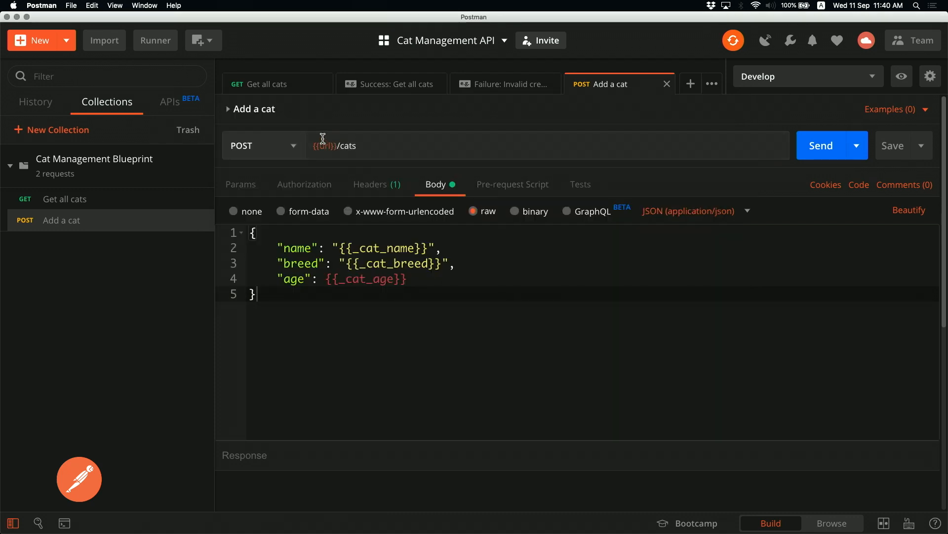
mouse_move(324, 141)
Send Add a cat and check the Invalid URI error in the Console log
click(812, 147)
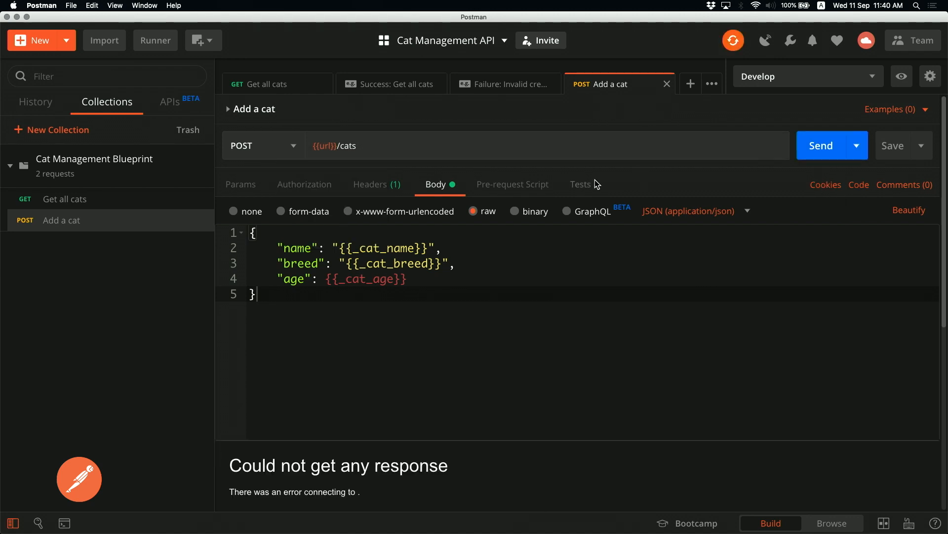
key(super+alt+c)
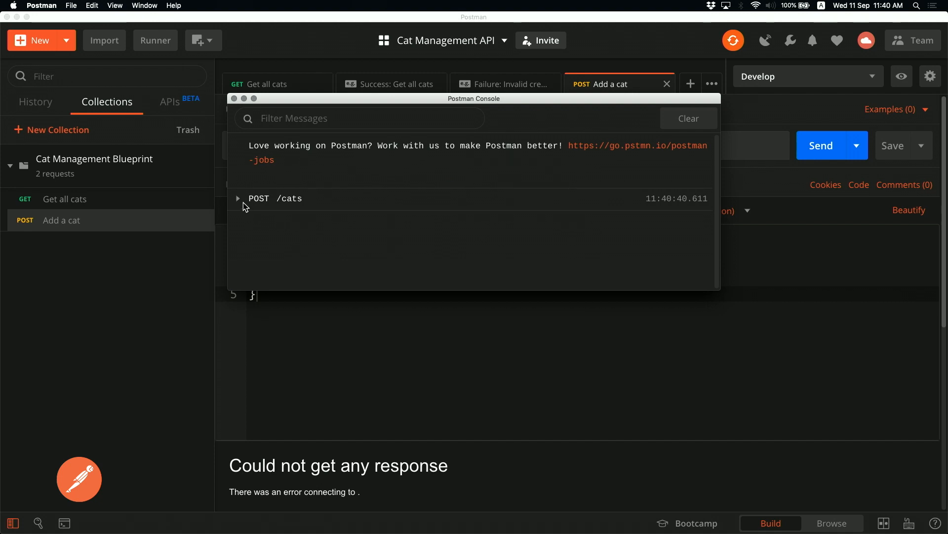
click(239, 199)
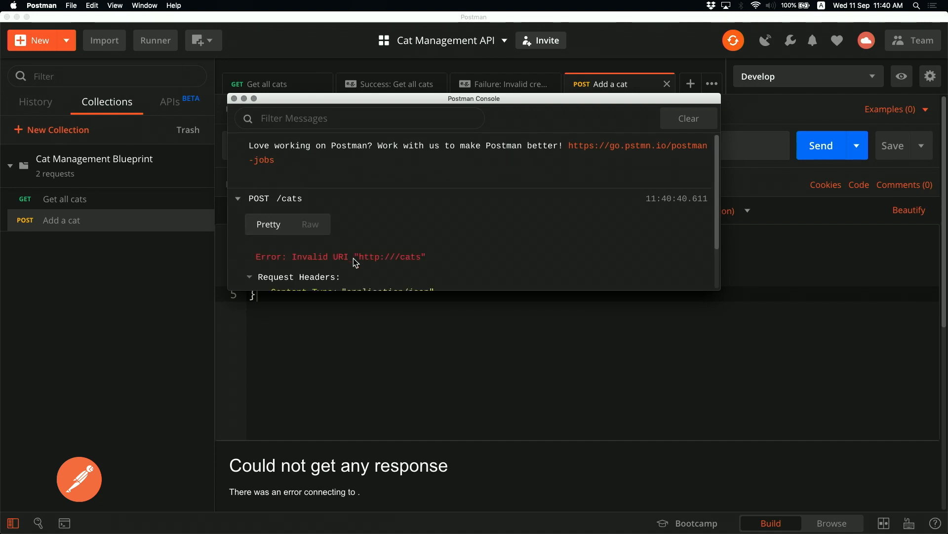
click(796, 348)
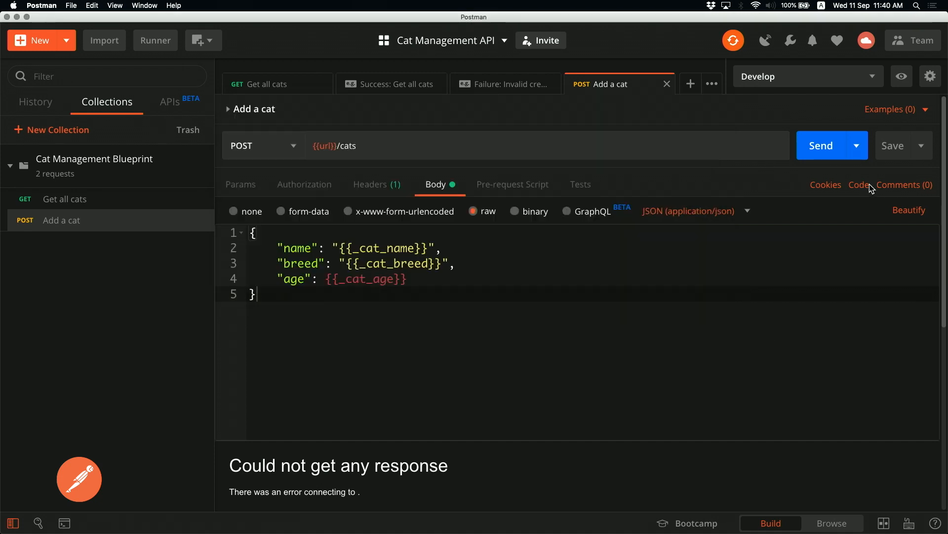
click(911, 77)
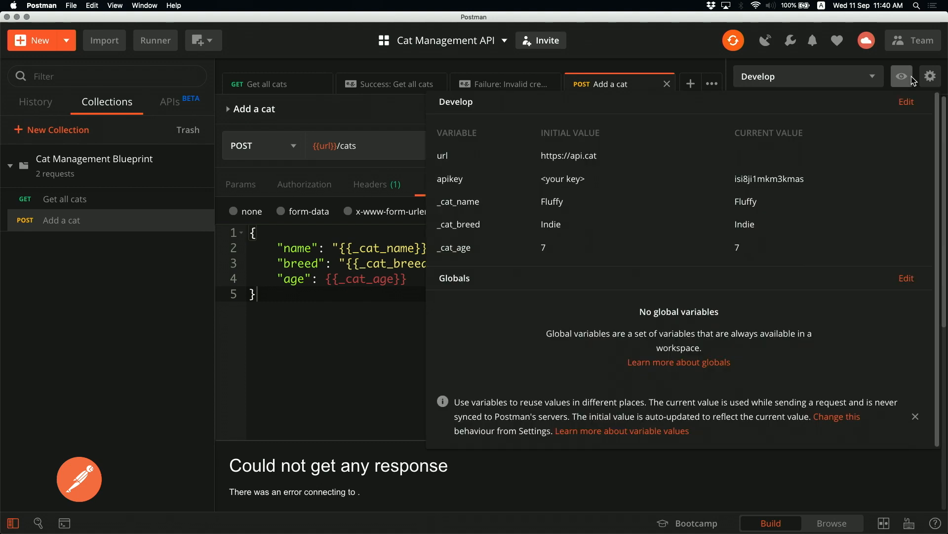
click(748, 158)
text(http[s)
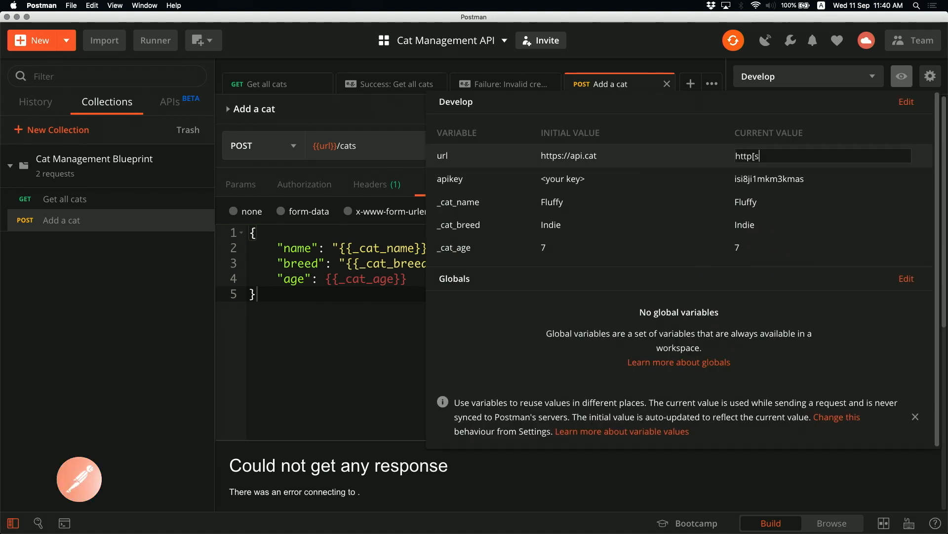
key(BackSpace)
key(BackSpace)
text(s://)
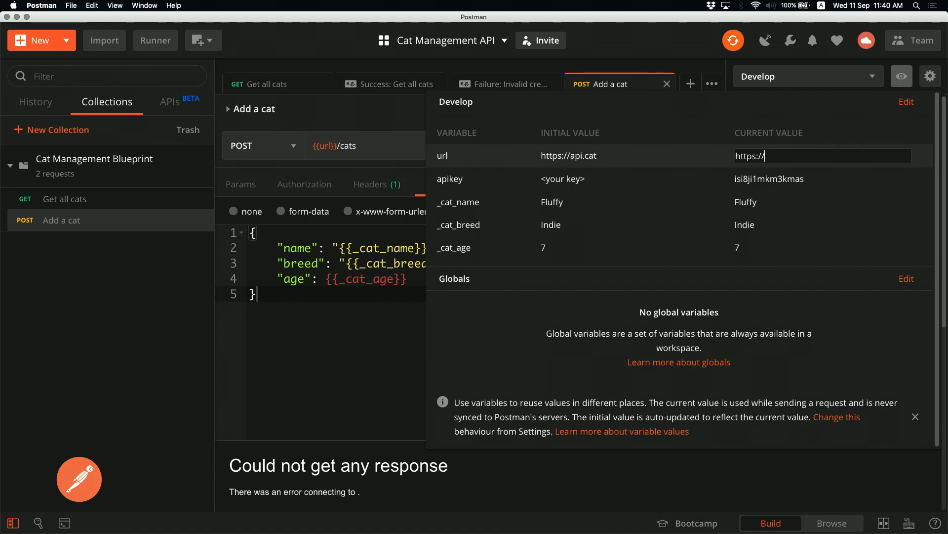
text(cat)
key(BackSpace)
key(BackSpace)
key(BackSpace)
text(cat.api)
key(BackSpace)
key(BackSpace)
key(BackSpace)
key(BackSpace)
key(BackSpace)
key(BackSpace)
key(BackSpace)
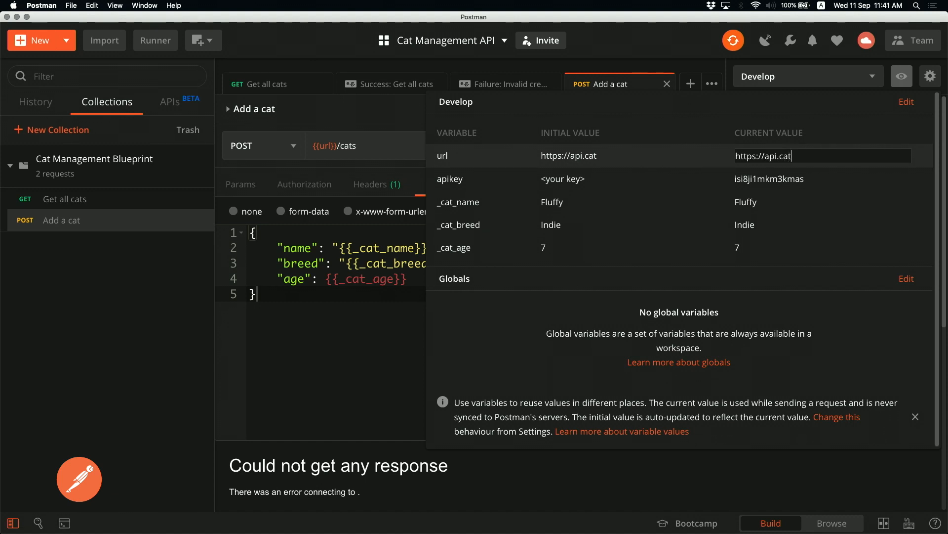
key(Return)
click(351, 352)
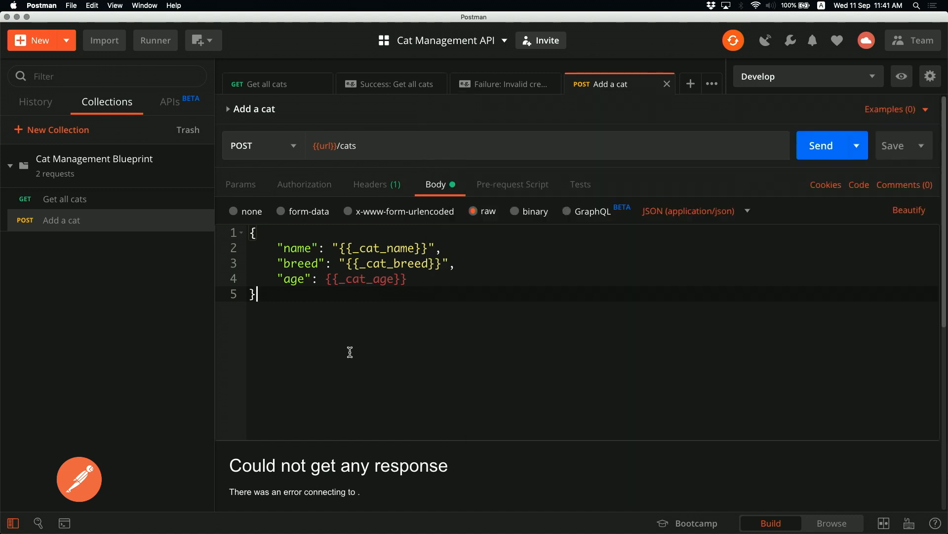
click(815, 146)
key(super+alt+c)
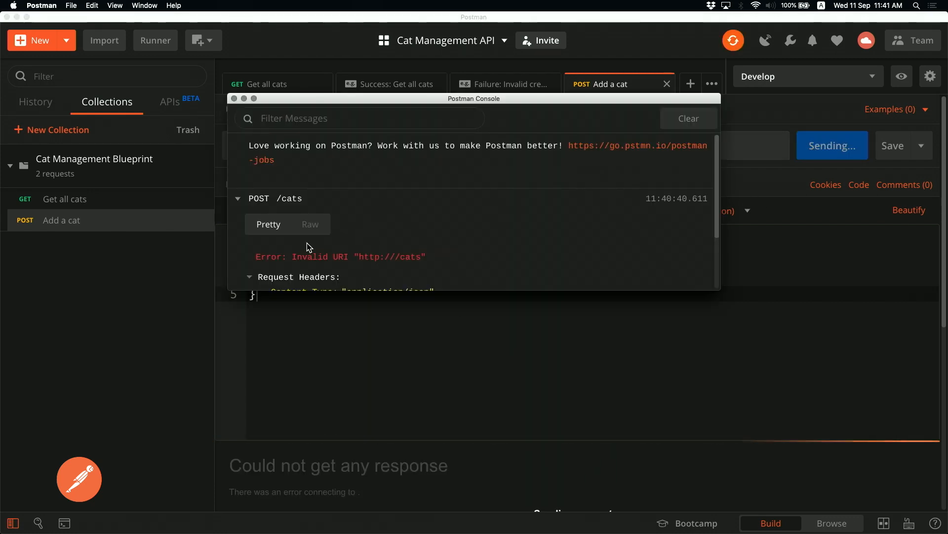
click(238, 200)
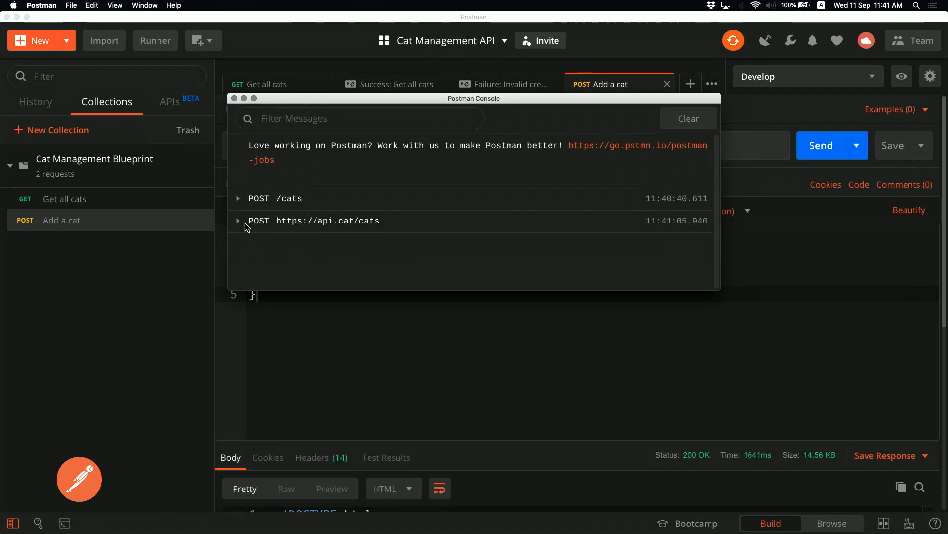
click(249, 222)
scroll(363, 251, down, 2)
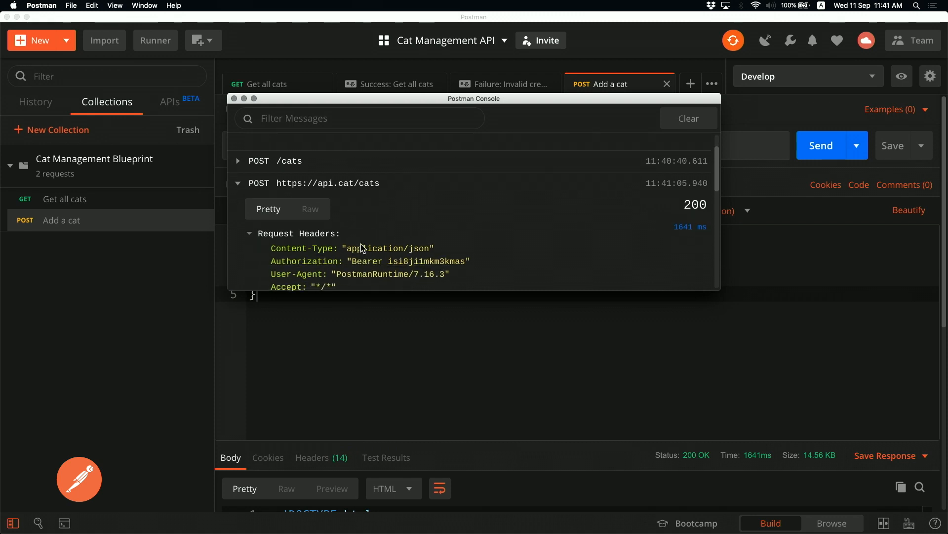
drag(379, 191, 360, 120)
click(399, 188)
scroll(434, 256, down, 12)
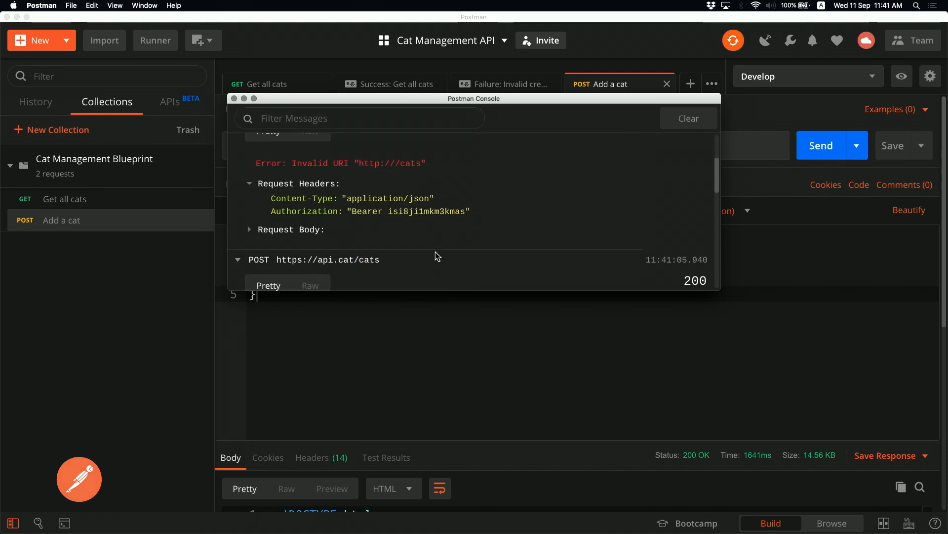
scroll(337, 230, down, 5)
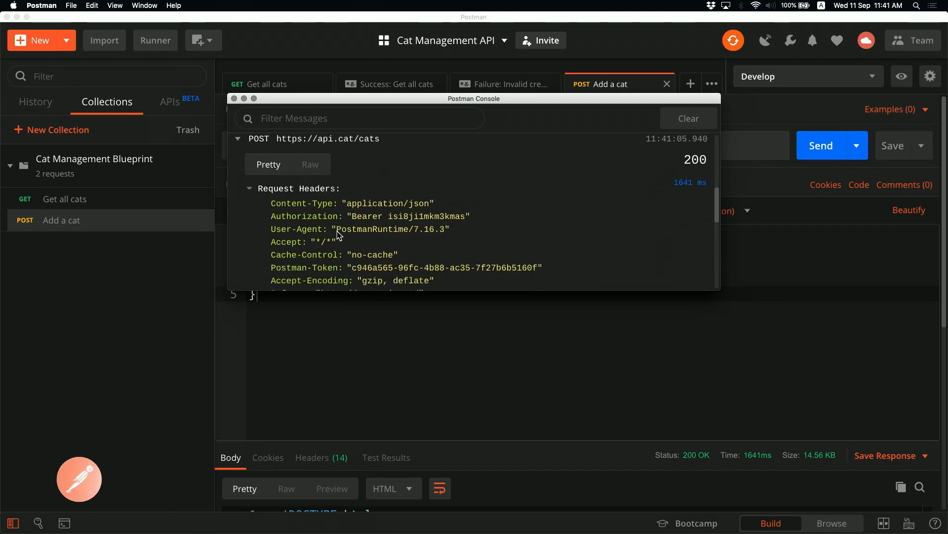
scroll(337, 230, down, 5)
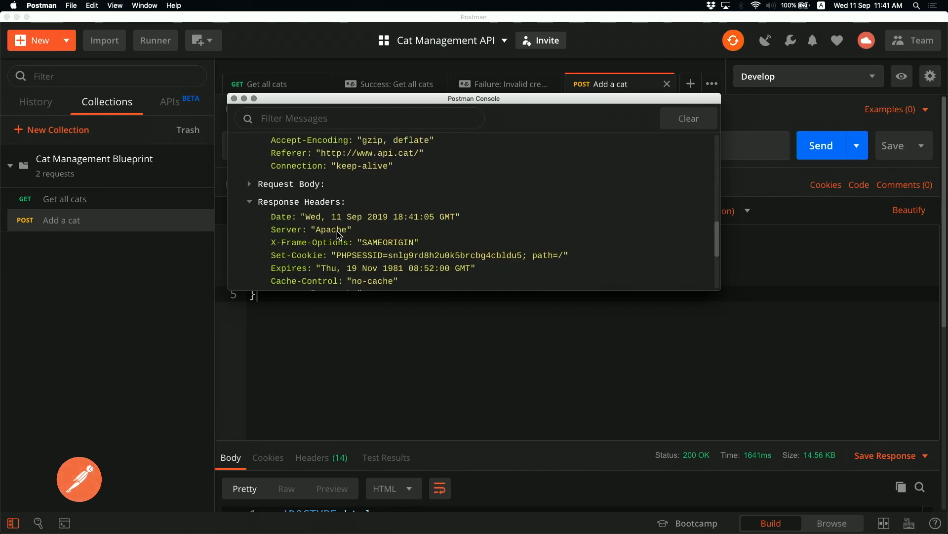
click(250, 184)
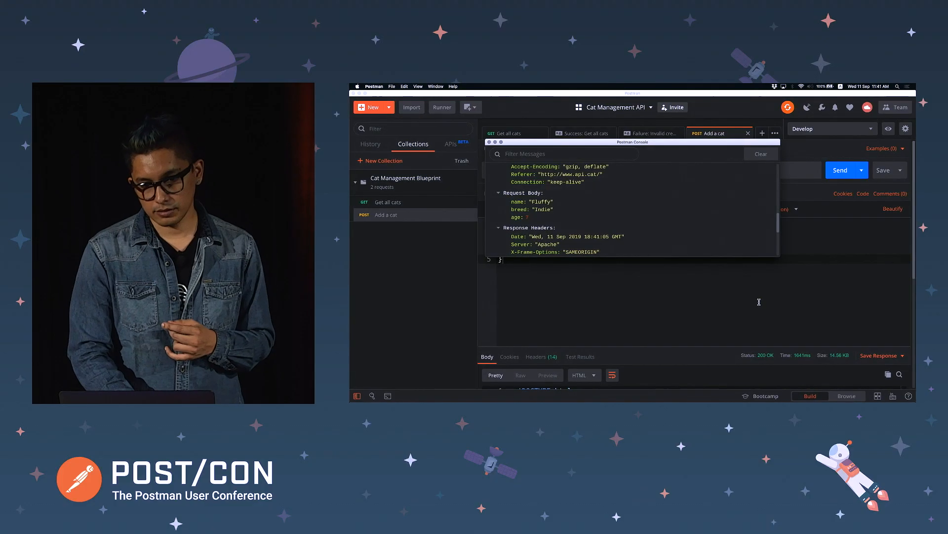
click(449, 293)
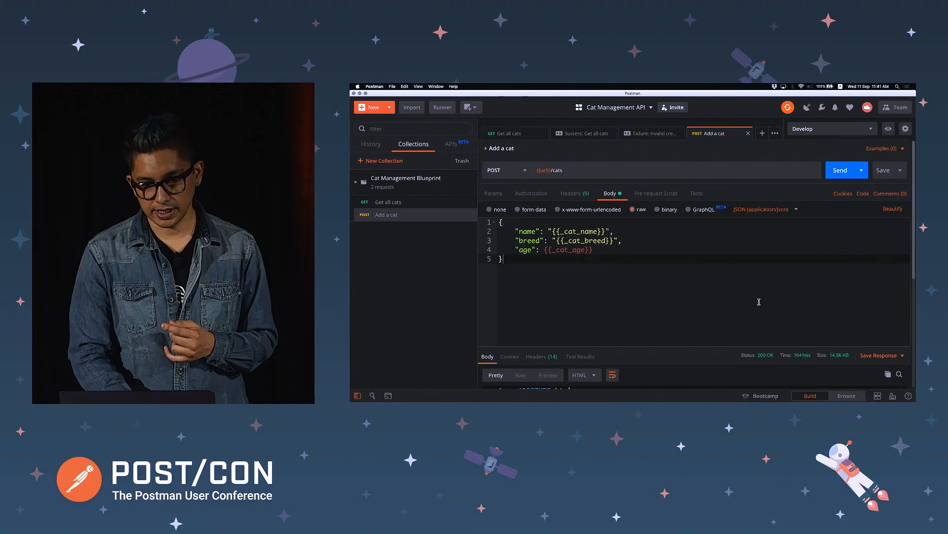
Change the Develop _cat_name current value to Minnie
click(872, 129)
click(888, 129)
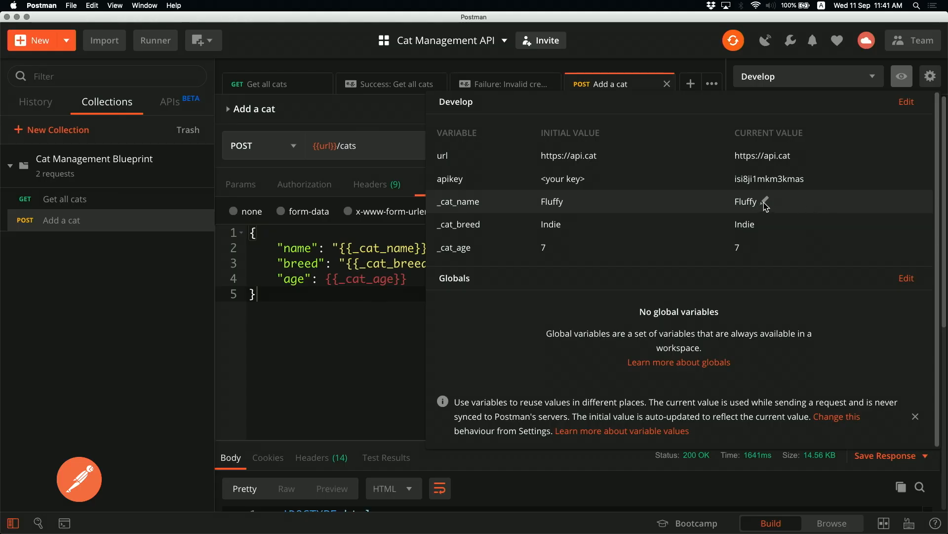
click(806, 203)
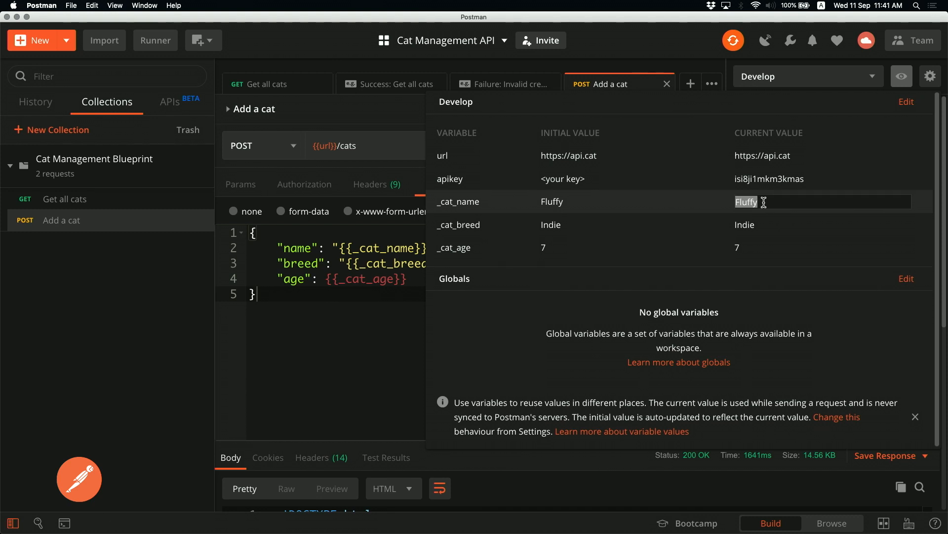
text(Minnie)
key(Return)
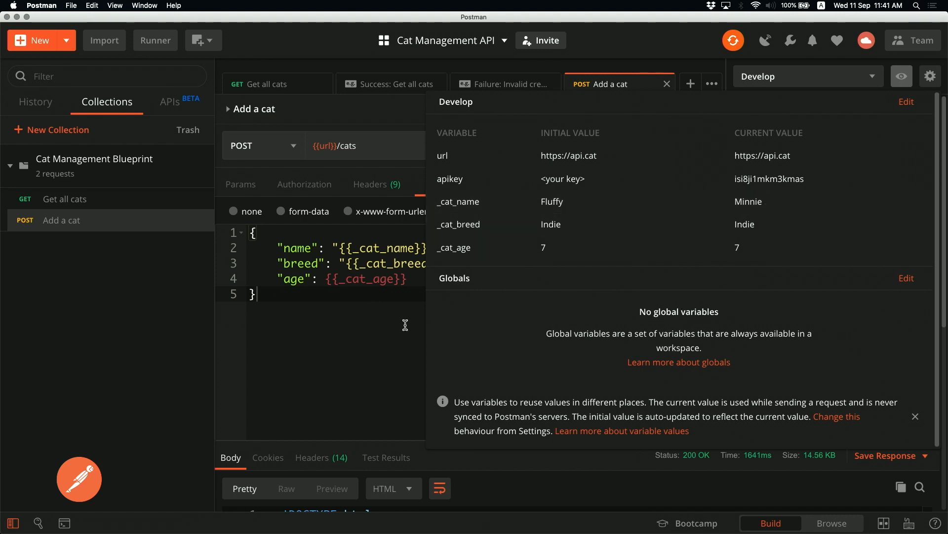
click(387, 322)
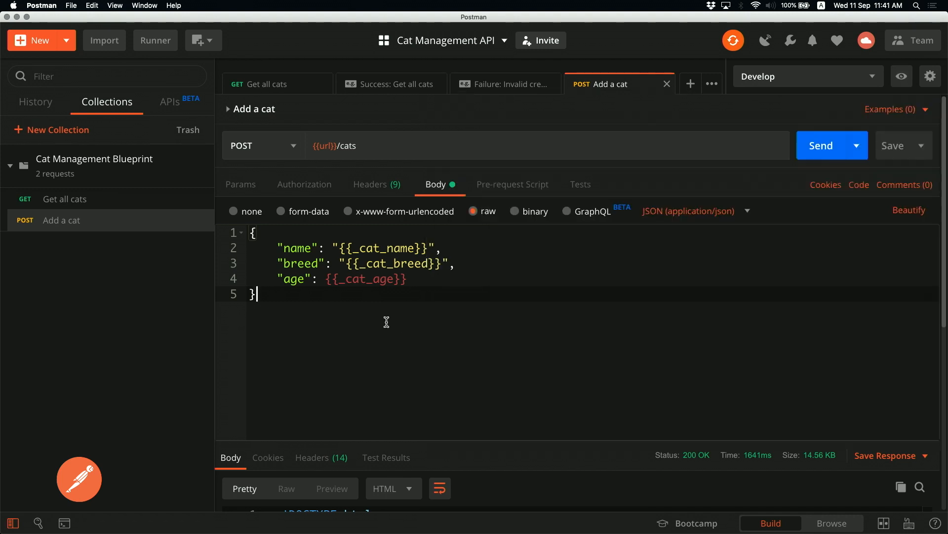
Resend Add a cat and view the logged request body carrying Minnie in the Console
click(810, 143)
key(super+alt+c)
scroll(633, 269, down, 5)
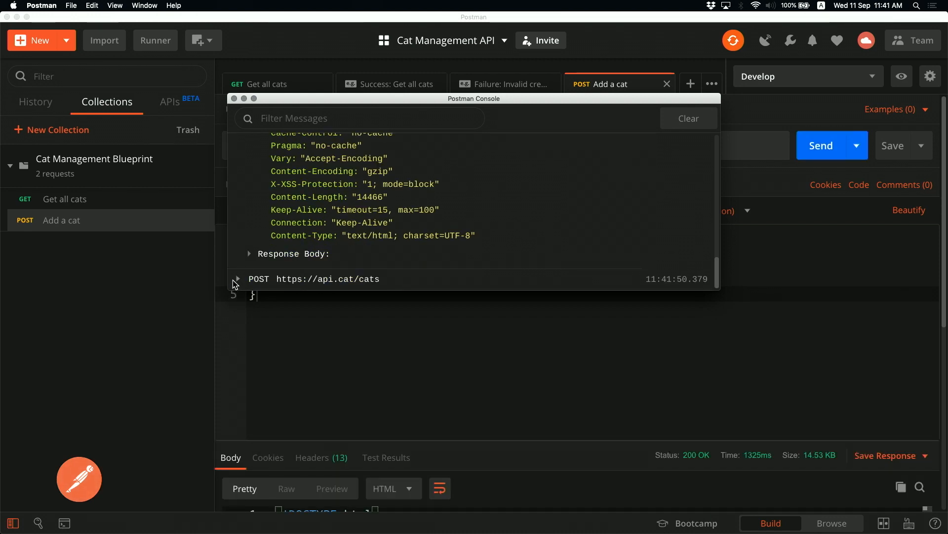
click(234, 278)
scroll(323, 274, down, 6)
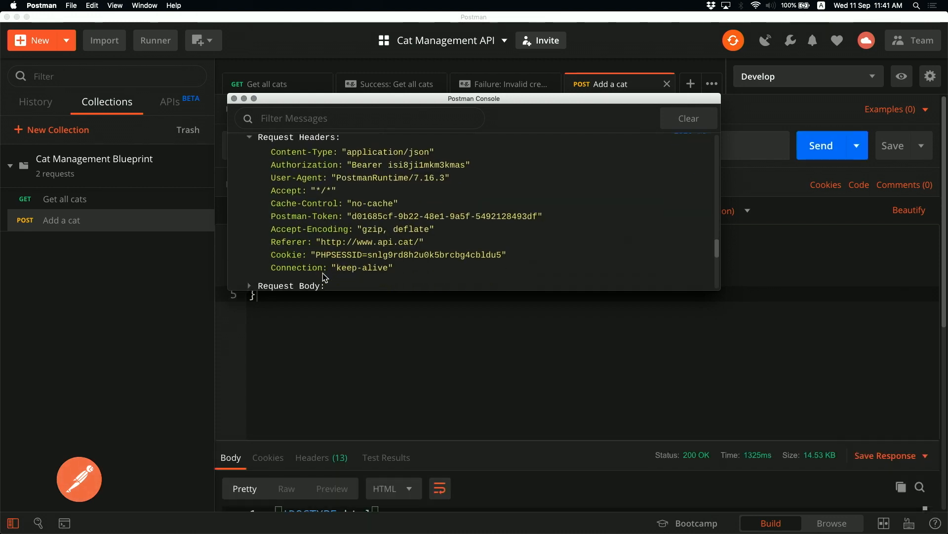
click(250, 224)
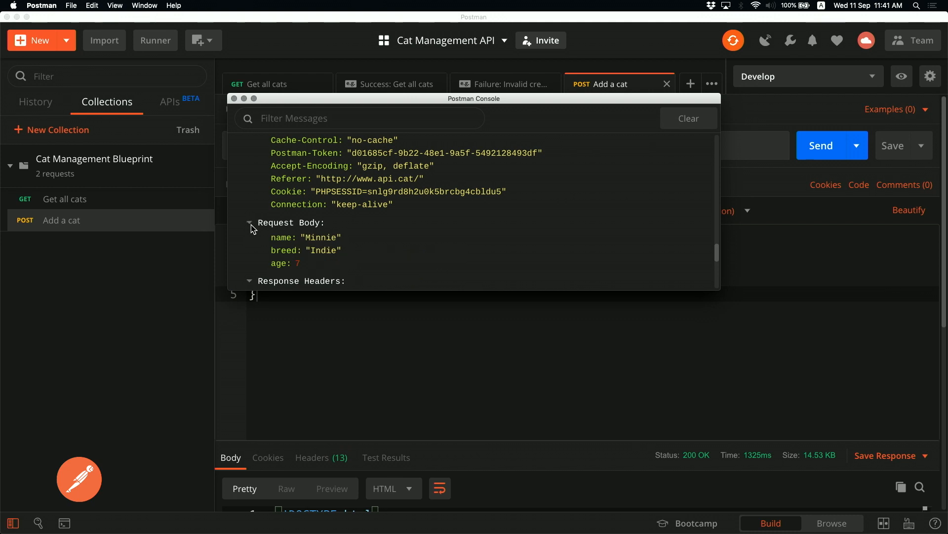